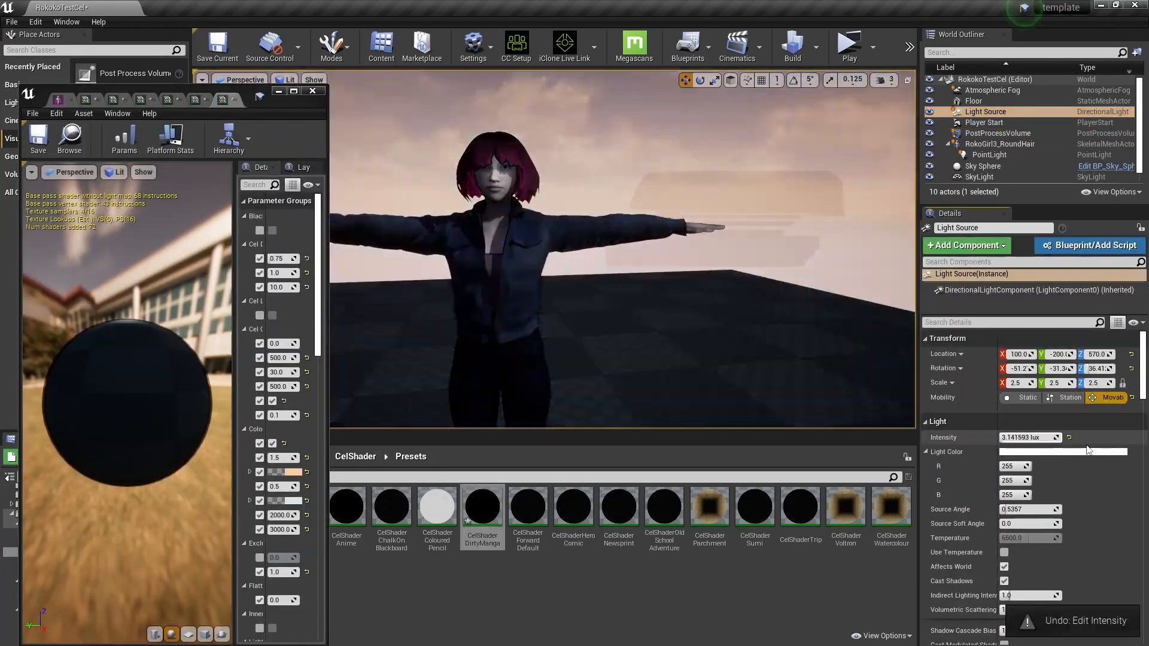
Step: Focus the viewport on the character's PointLight and widen the material instance editor together with its parameter list
click(989, 155)
key(f)
drag(333, 150, 510, 150)
drag(510, 149, 525, 149)
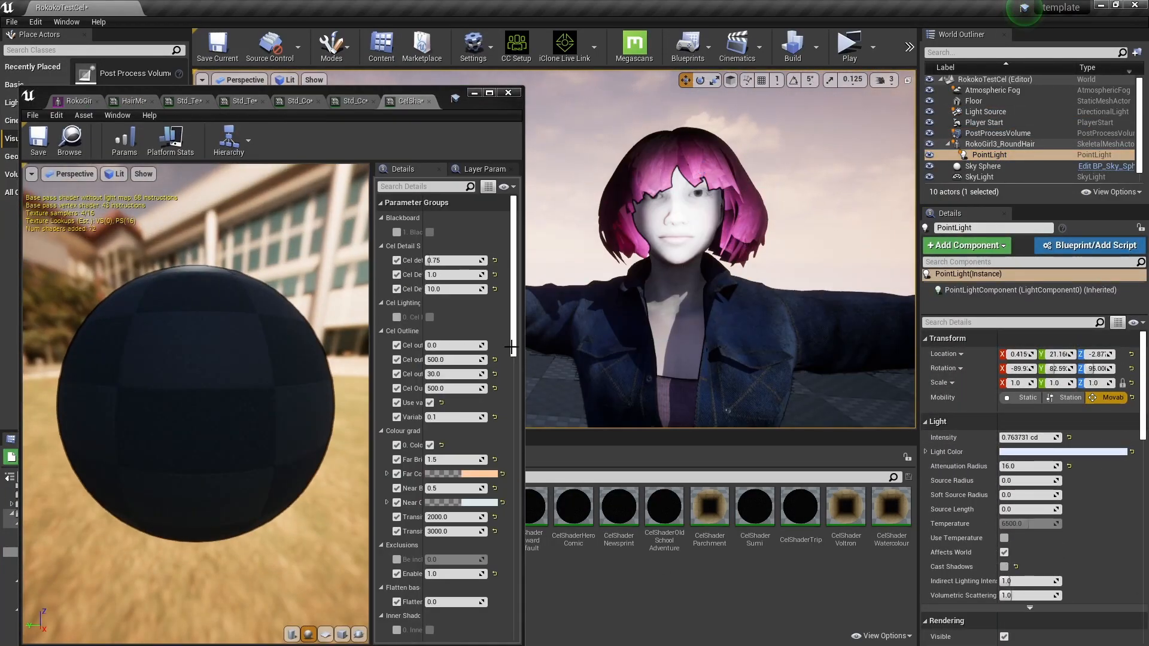
drag(367, 287, 135, 287)
Step: Undo the last Fade base colour edit in the material's main overrides
drag(511, 255, 509, 408)
scroll(380, 381, down, 4)
key(ctrl+z)
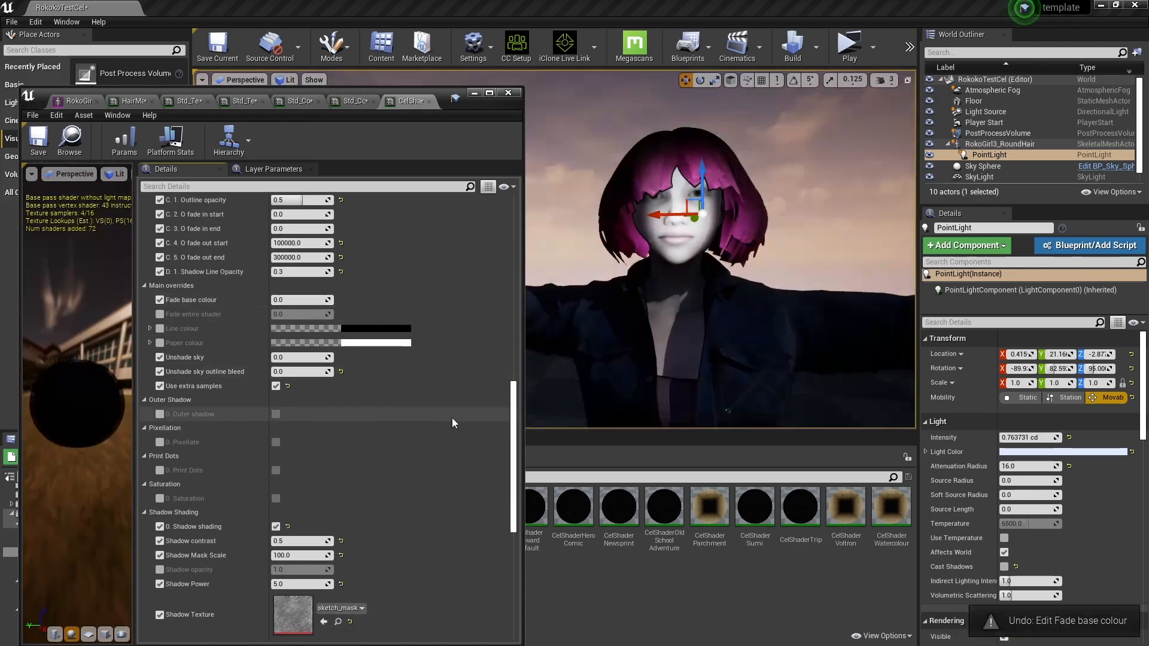
Step: Try the Pixellate effect and one of its parameters on the cel shader material, and switch it off again
click(159, 404)
click(275, 403)
click(159, 418)
drag(288, 418, 276, 418)
click(159, 404)
Step: Enable the Print Dots override on the cel shader material
click(160, 432)
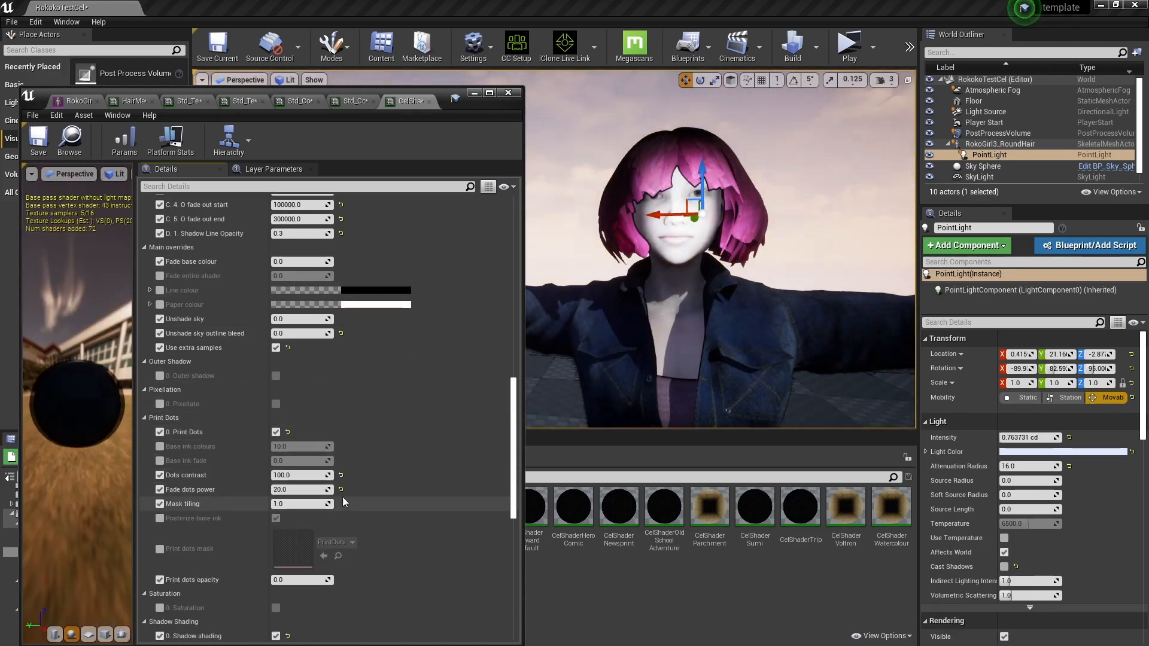
scroll(275, 490, down, 2)
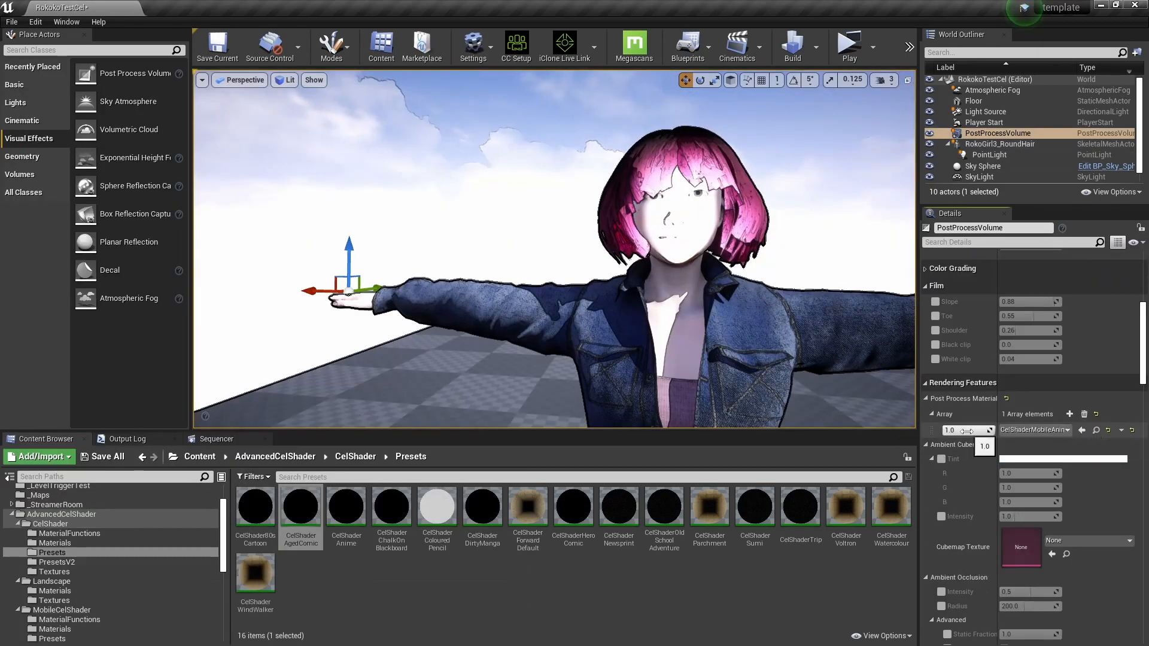
Step: Swap the PostProcessVolume's post process material between several cel shader presets, including CelShader80sCartoon
click(1035, 429)
click(1041, 335)
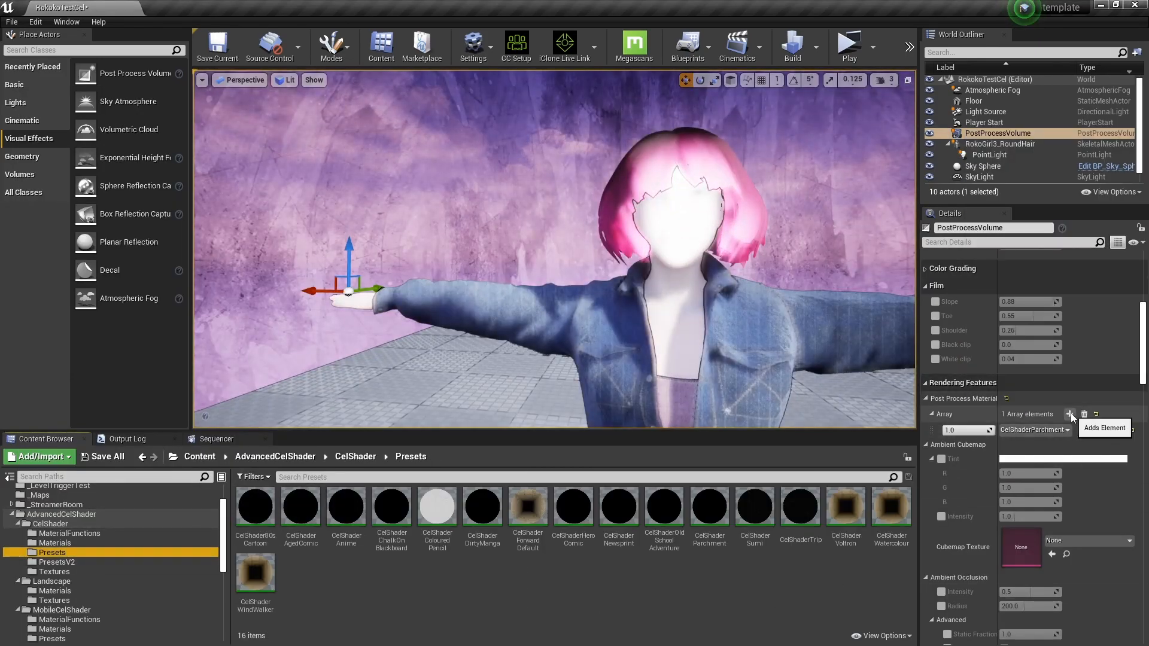
click(1034, 429)
click(1056, 304)
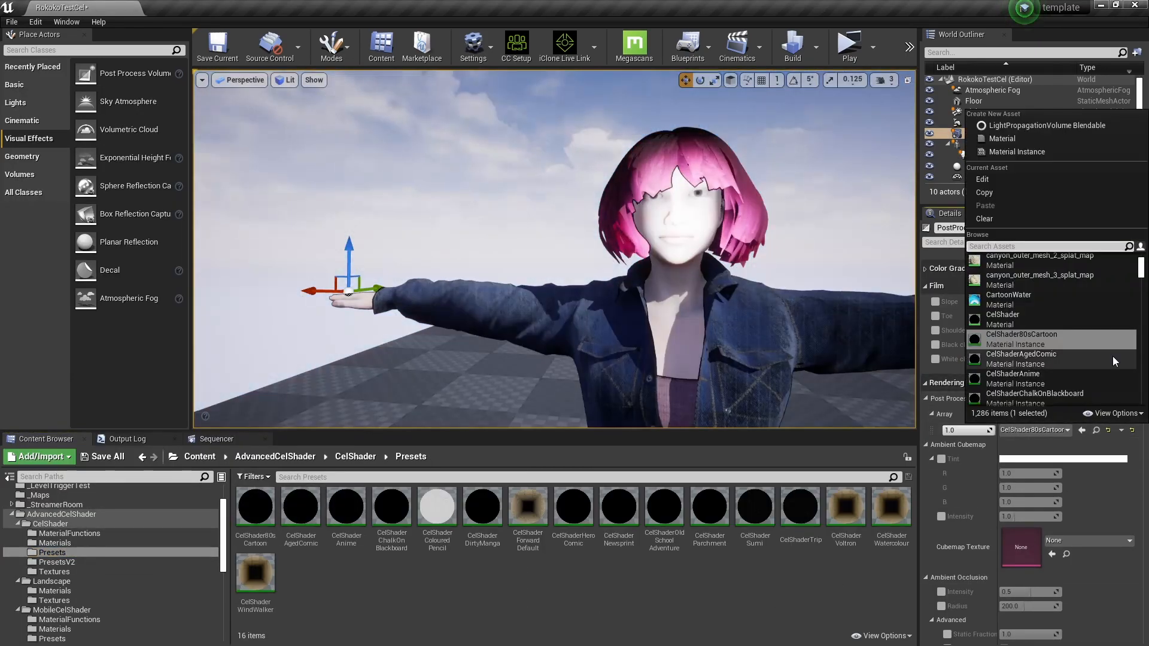
scroll(1113, 361, down, 4)
click(1113, 361)
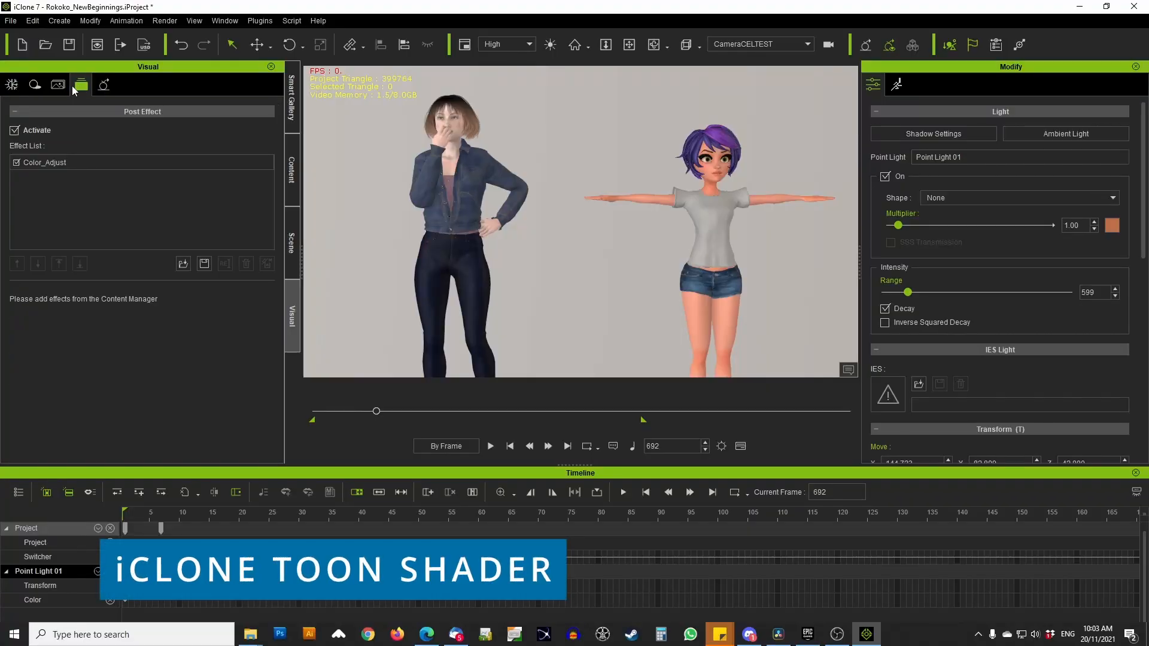
Step: In iClone, enable the Toon Shader with edge width 4, edge intensity 39 and a solid Color silhouette edge
click(58, 84)
click(15, 131)
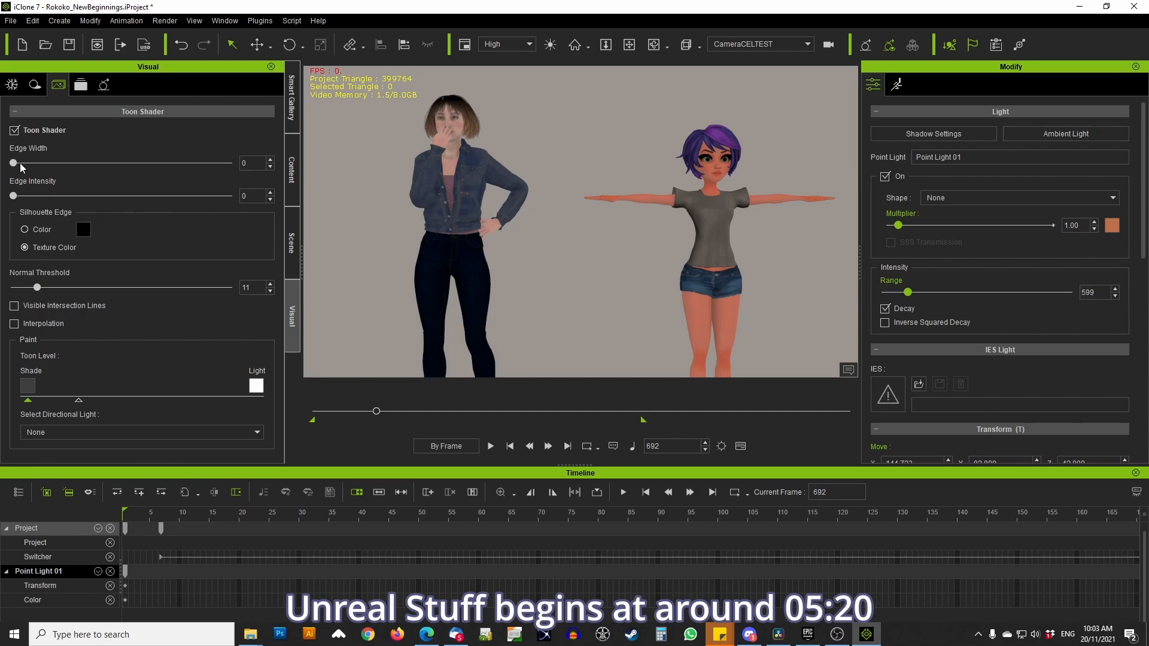
drag(79, 165, 111, 165)
click(25, 229)
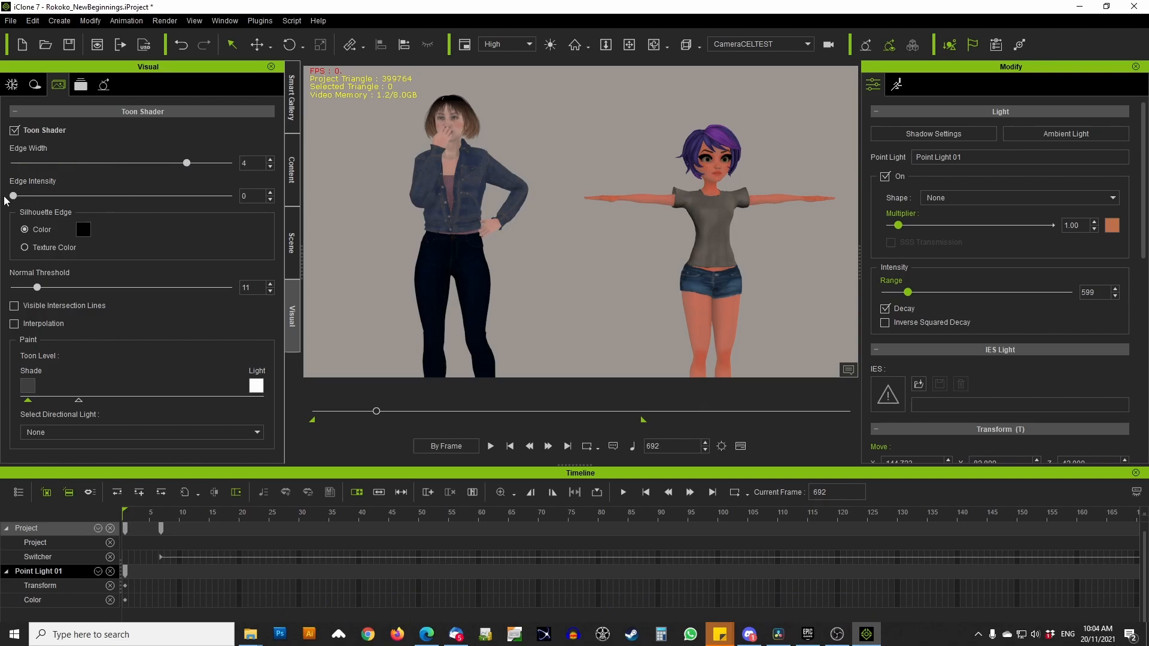
drag(13, 195, 123, 203)
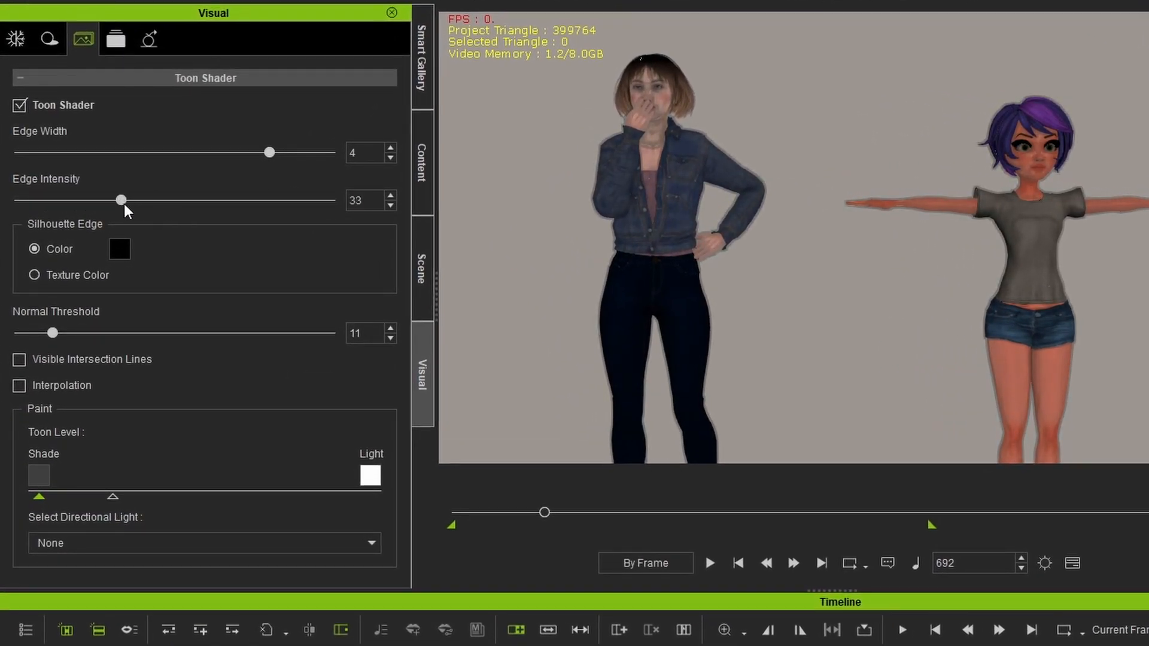
Step: Set the toon shader's edge width to 1 and its edge intensity to 66
drag(268, 153, 18, 154)
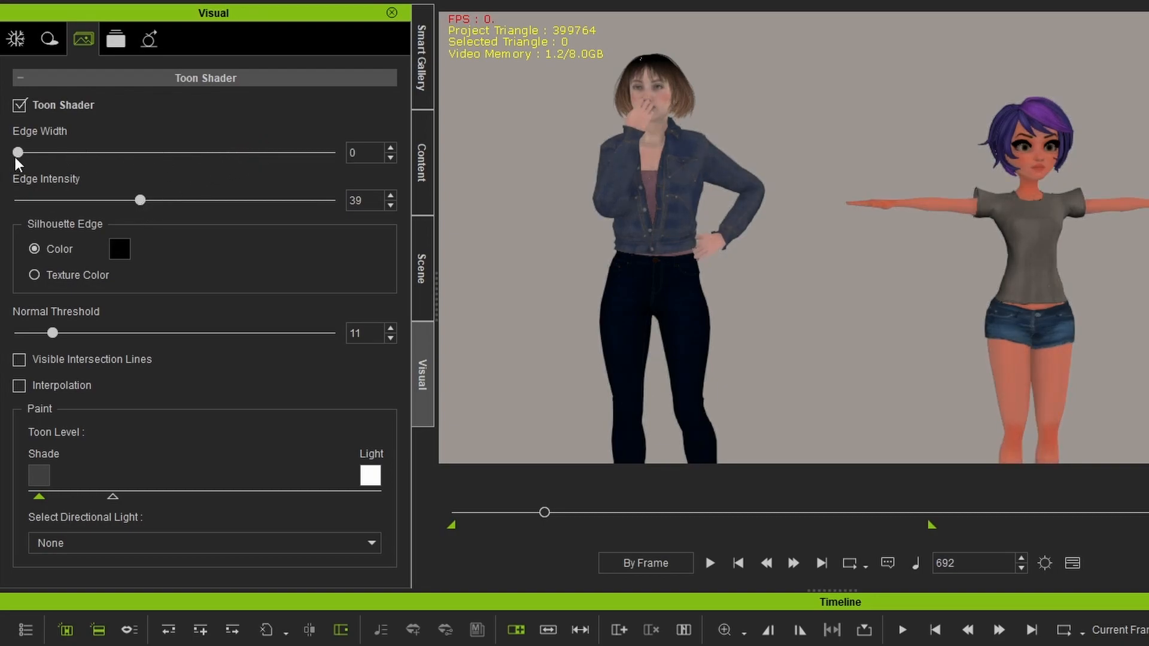
drag(47, 157, 70, 156)
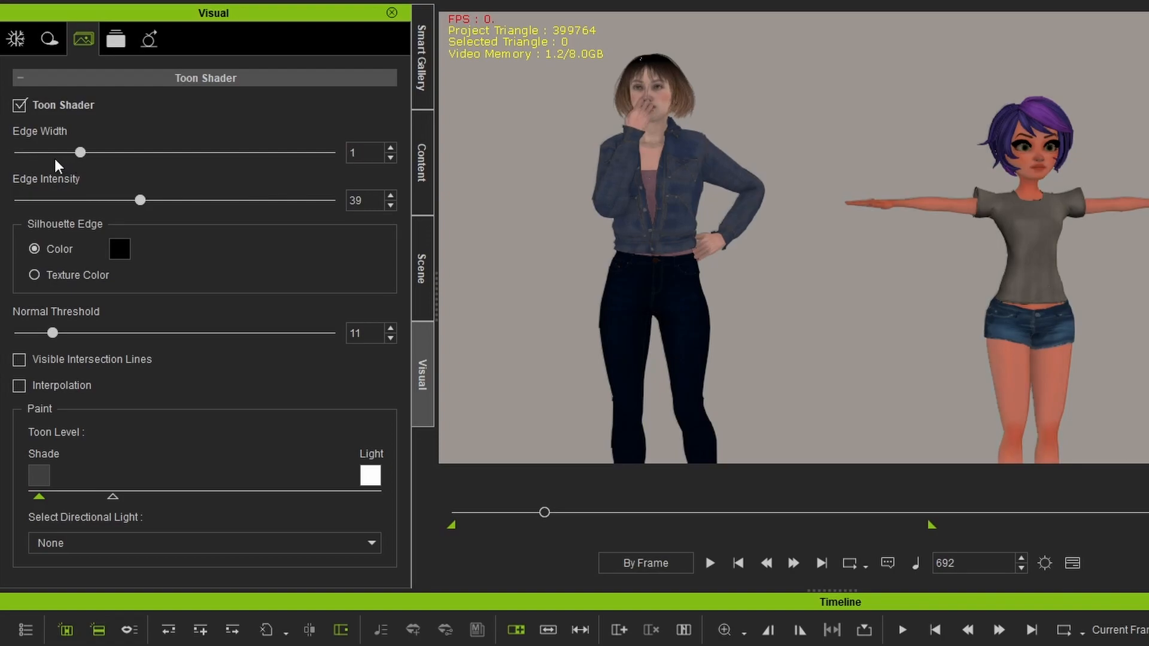
drag(142, 202, 227, 201)
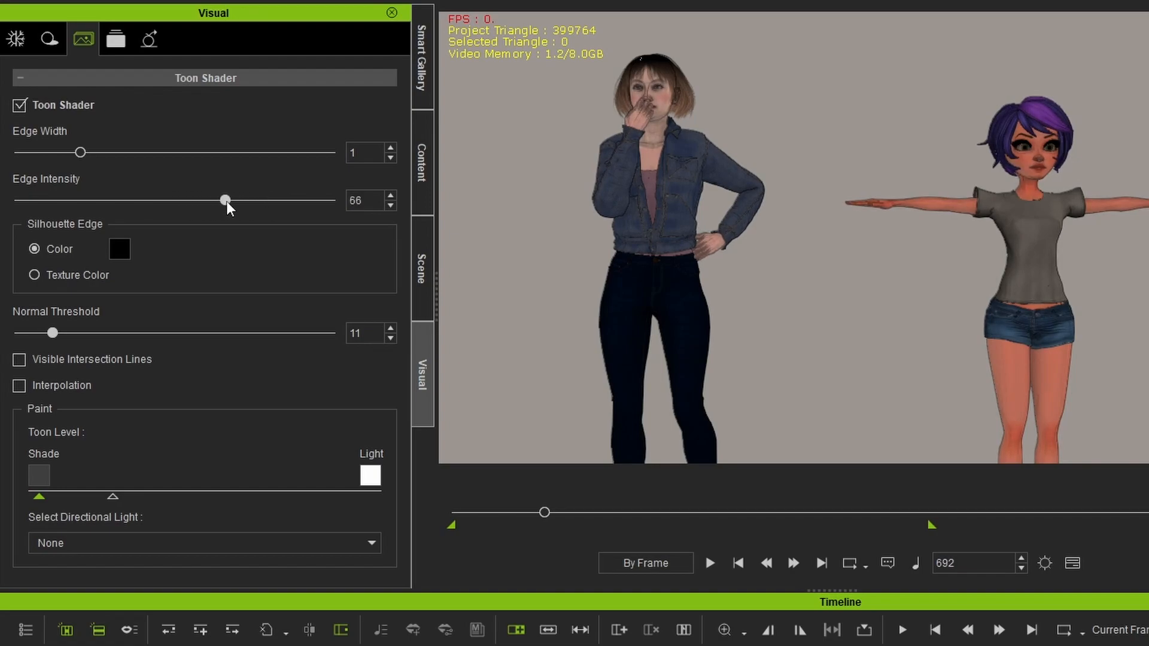
Step: Try the Texture Color silhouette edge, return to Color and set the edge color to red (#ff0000)
click(41, 274)
click(34, 249)
click(120, 248)
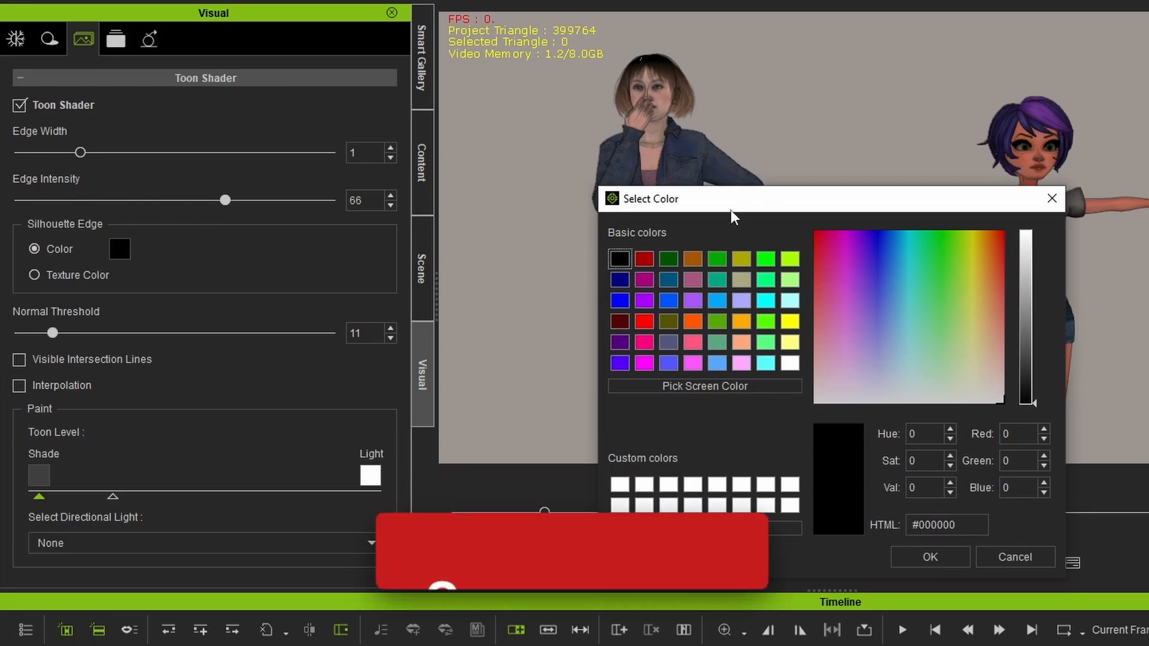
click(644, 322)
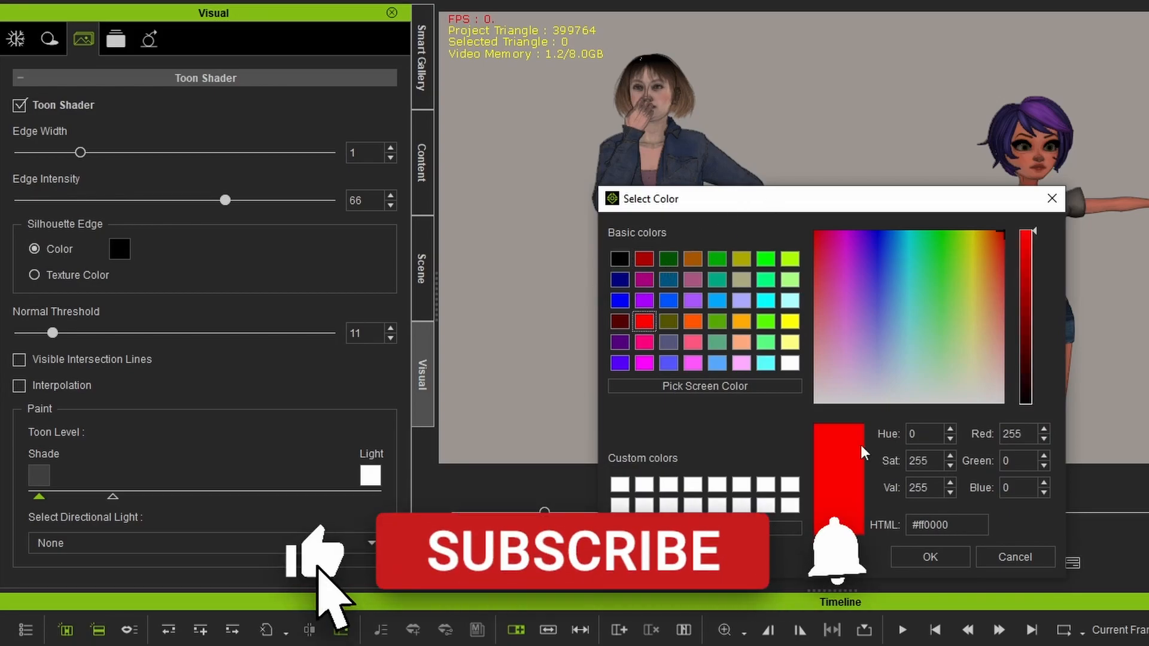
click(929, 556)
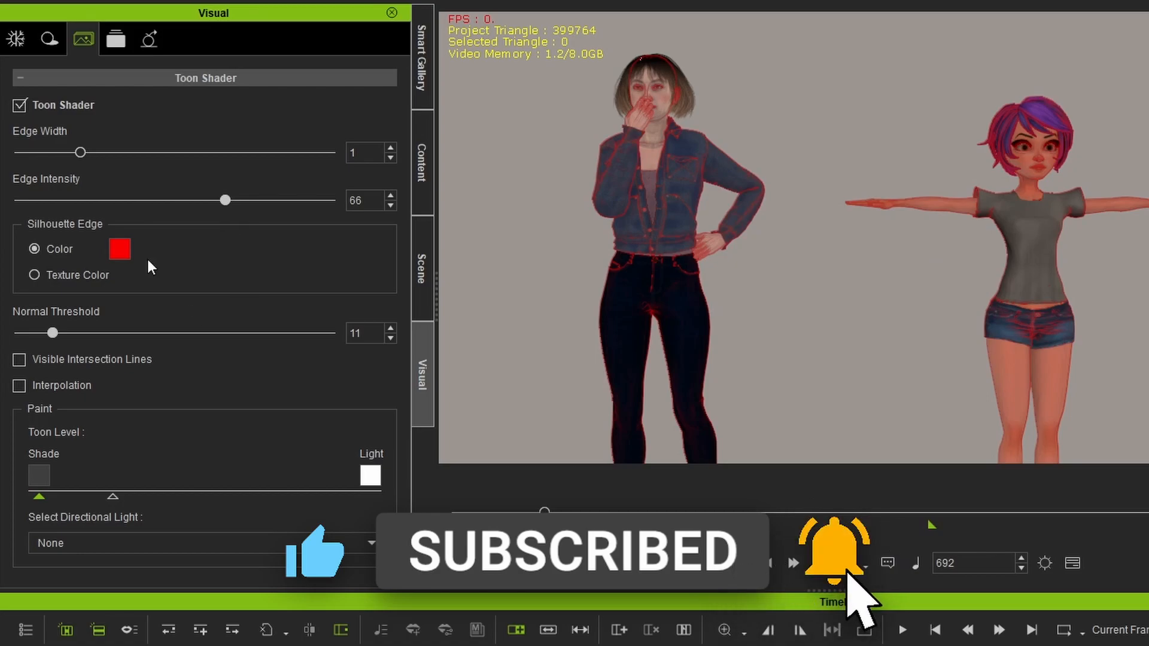
Step: Set the silhouette edge color back to black and the edge intensity to 33
click(124, 249)
click(622, 261)
click(941, 557)
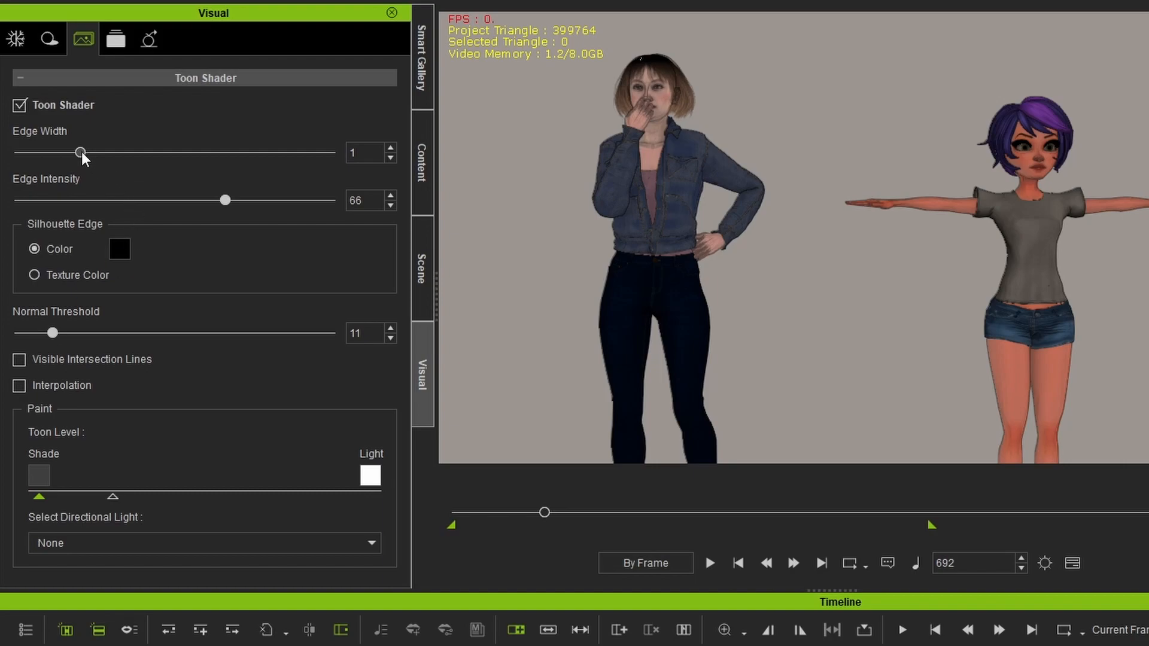
drag(192, 200, 80, 200)
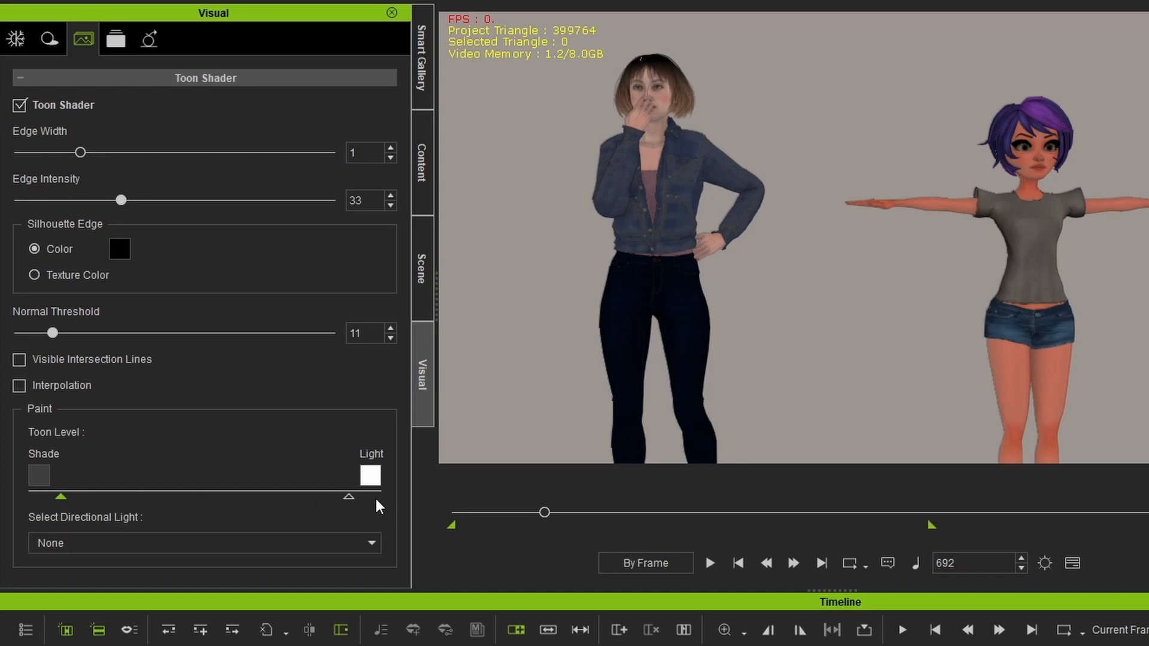
Step: Review the directional light choices in the toon shader's Paint settings
click(365, 543)
click(366, 542)
click(372, 542)
click(372, 542)
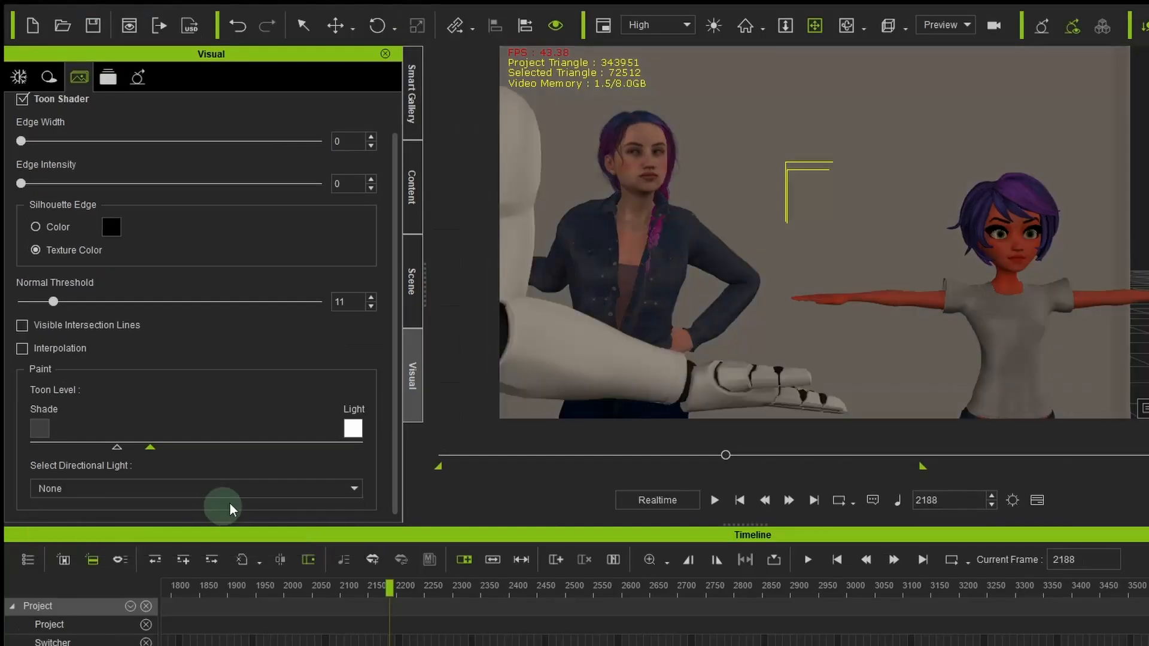
Step: Try the Key and Side directional lights for the toon paint and move the lower Toon Level marker close to the Shade end
click(233, 488)
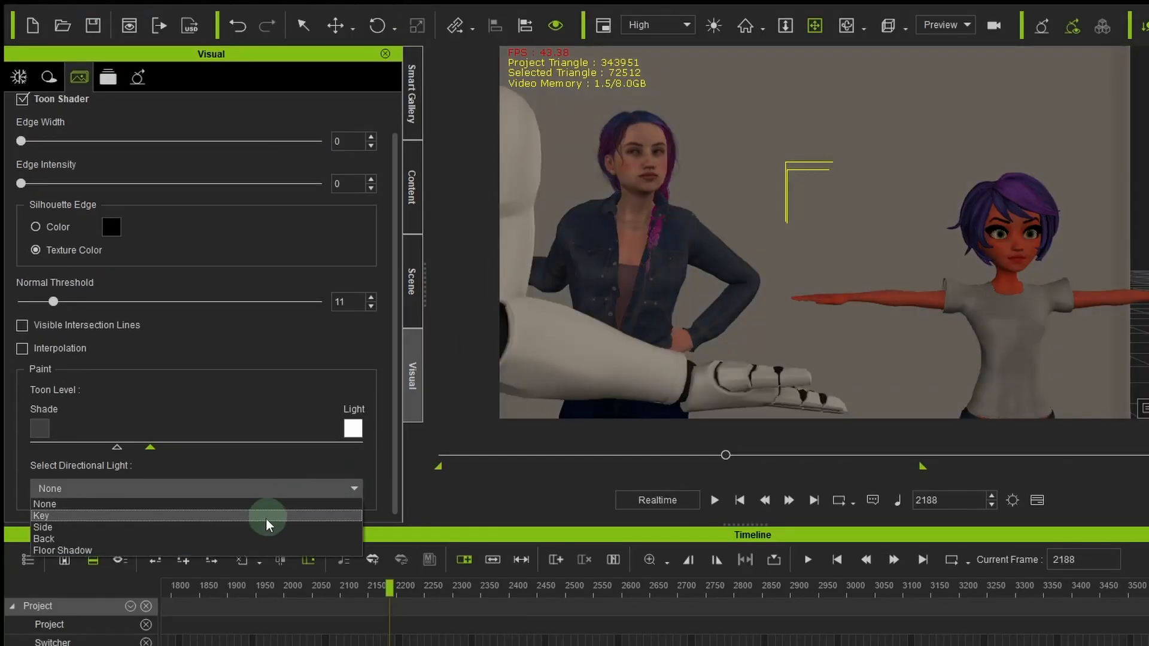
click(270, 519)
click(145, 450)
mouse_move(144, 453)
mouse_down()
mouse_move(290, 448)
mouse_move(30, 455)
mouse_move(184, 444)
mouse_move(41, 451)
mouse_up()
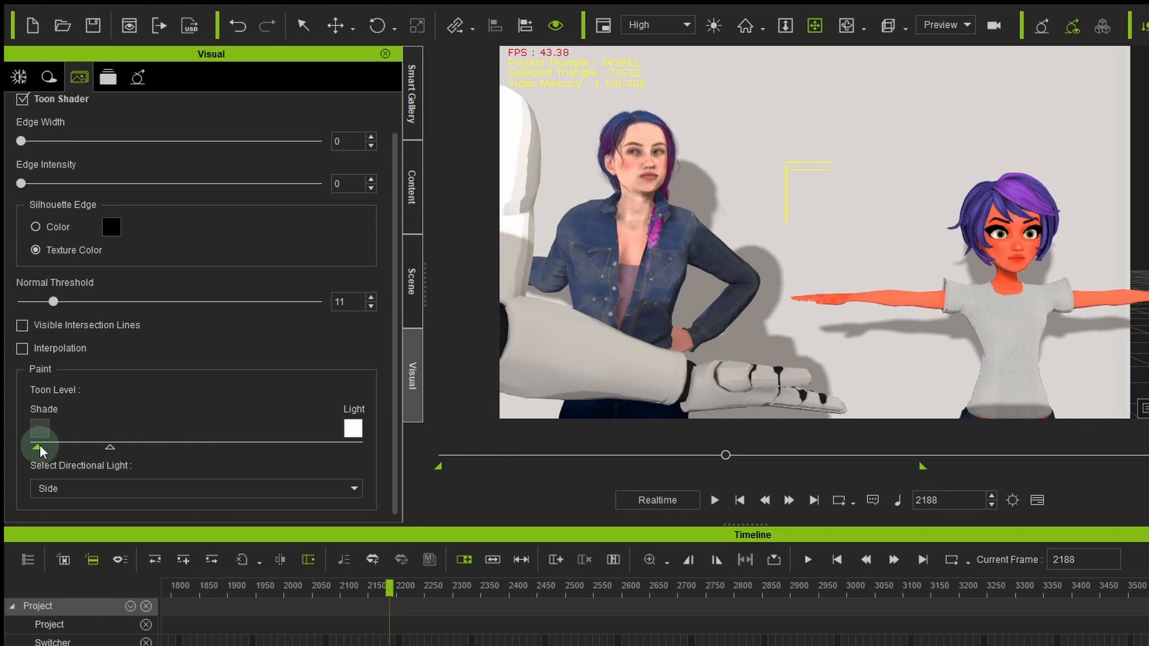
Step: Set the toon shader's directional light to Back
click(354, 488)
click(290, 499)
click(289, 492)
click(272, 534)
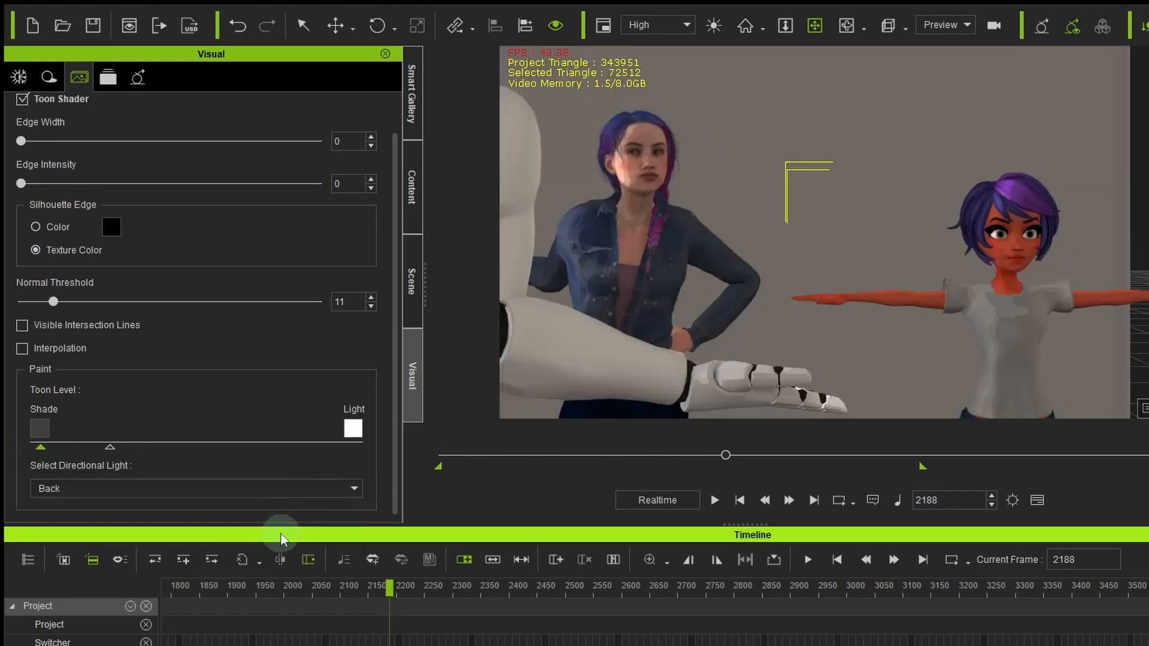
Step: Set the toon shader's directional light to Floor Shadow
click(353, 488)
click(236, 548)
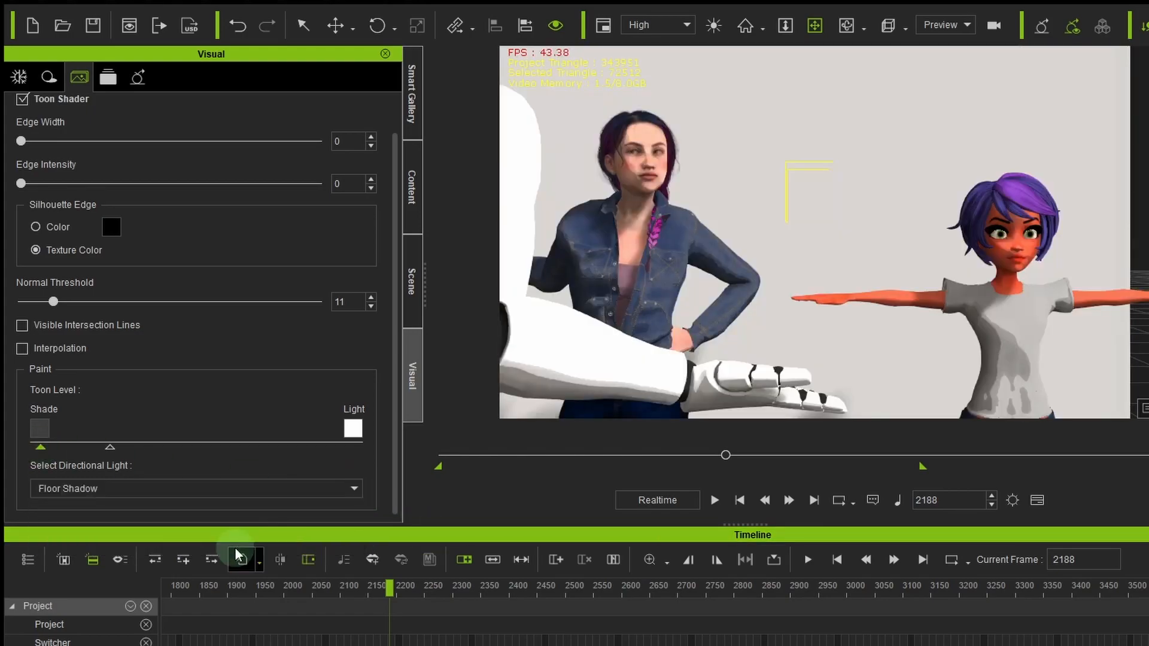
click(353, 488)
click(37, 106)
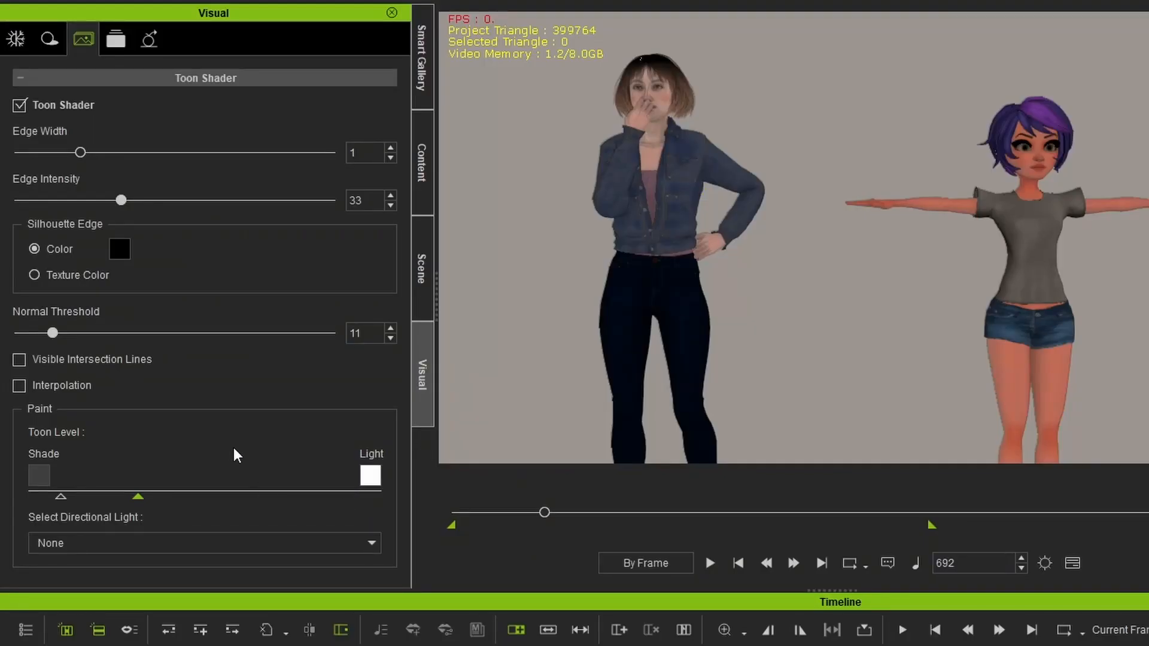
Step: Raise the toon shader's Normal Threshold to 100 and check the edges on the characters up close
drag(53, 332, 186, 340)
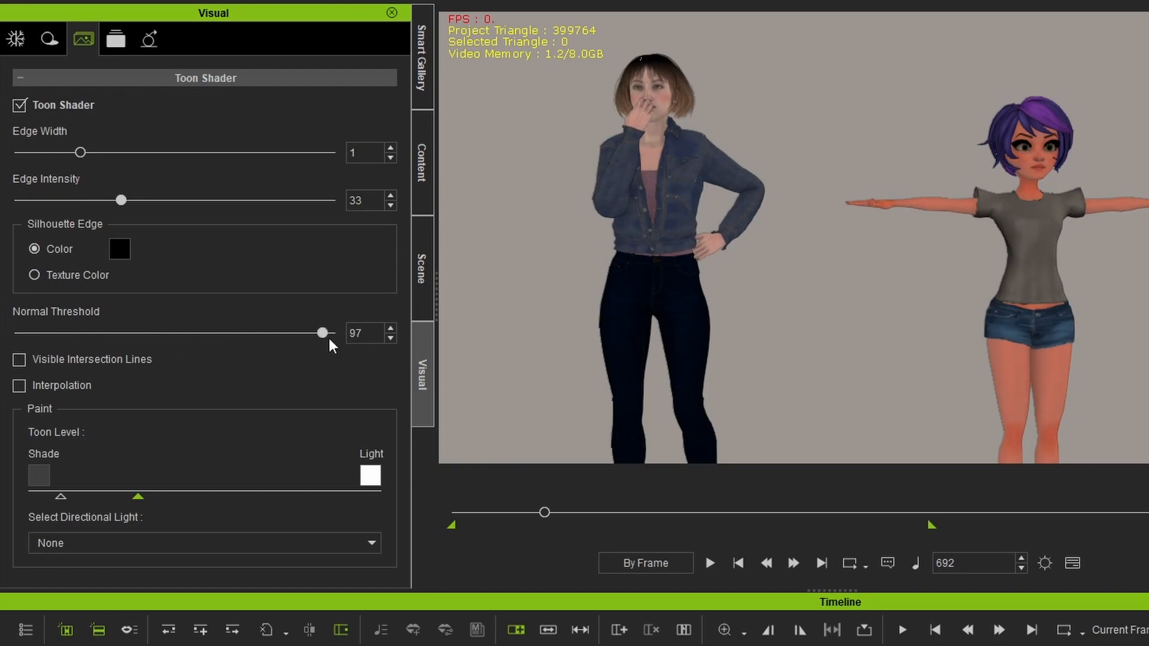
mouse_move(370, 341)
mouse_down()
mouse_move(6, 347)
mouse_move(377, 348)
mouse_up()
scroll(645, 182, up, 3)
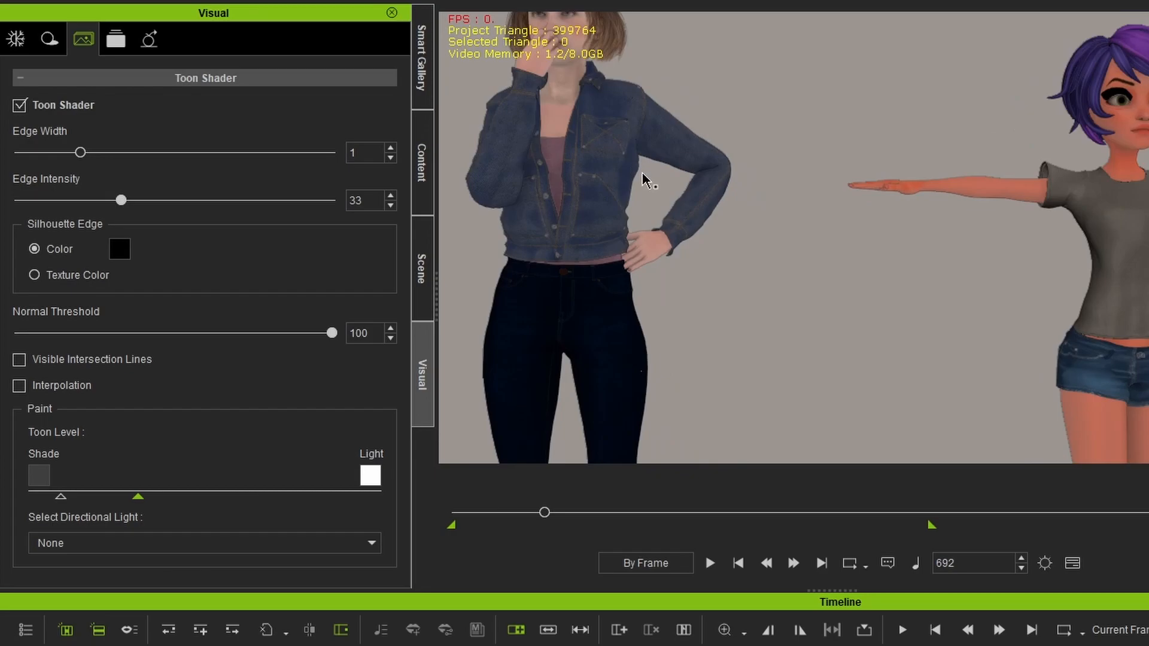
middle_drag(723, 196, 747, 202)
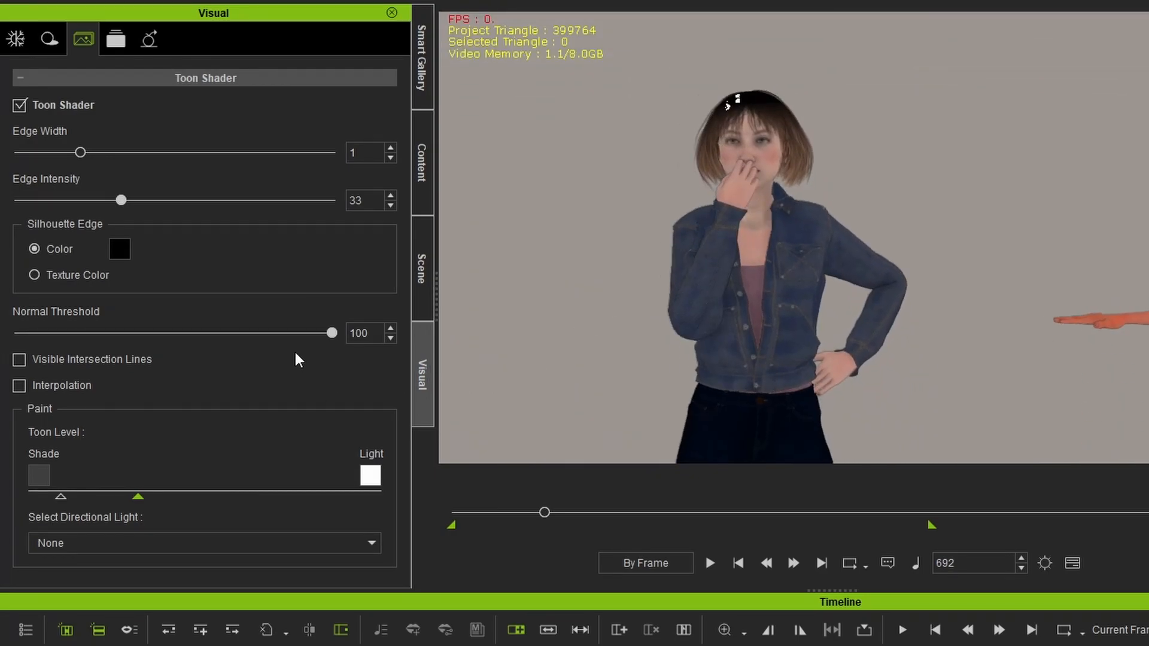
Step: Set the toon shader's edge intensity to 70 and its Normal Threshold to 96
drag(332, 333, 243, 333)
drag(18, 332, 220, 333)
drag(122, 200, 236, 200)
mouse_move(330, 332)
mouse_down()
mouse_move(95, 334)
mouse_move(319, 338)
mouse_up()
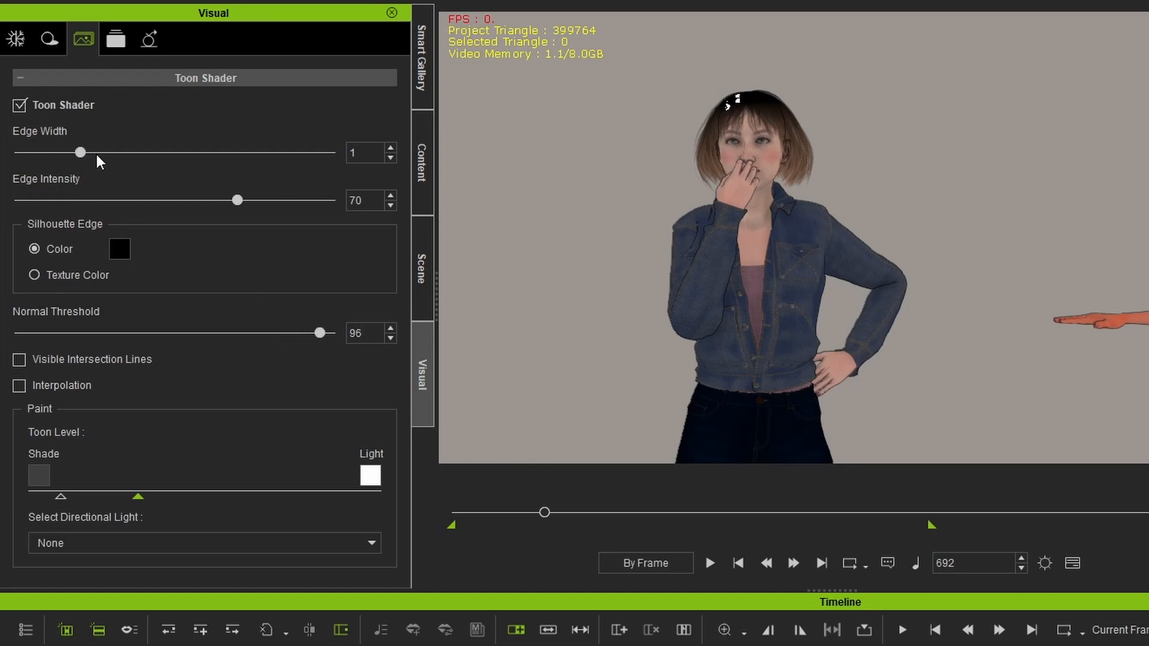
Step: Try a wider toon edge and bring the edge width back to 1
click(144, 153)
drag(140, 153, 108, 153)
drag(1021, 275, 987, 269)
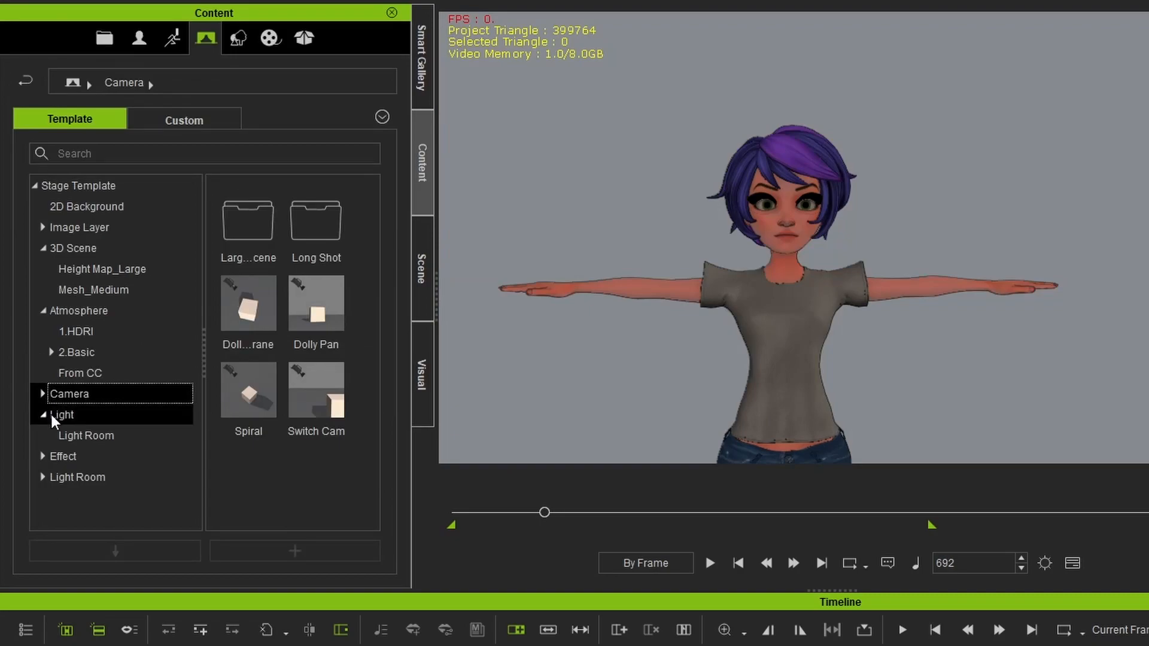
Step: Apply the Default light preset from the stage Light templates and return to the Toon Shader settings
click(49, 414)
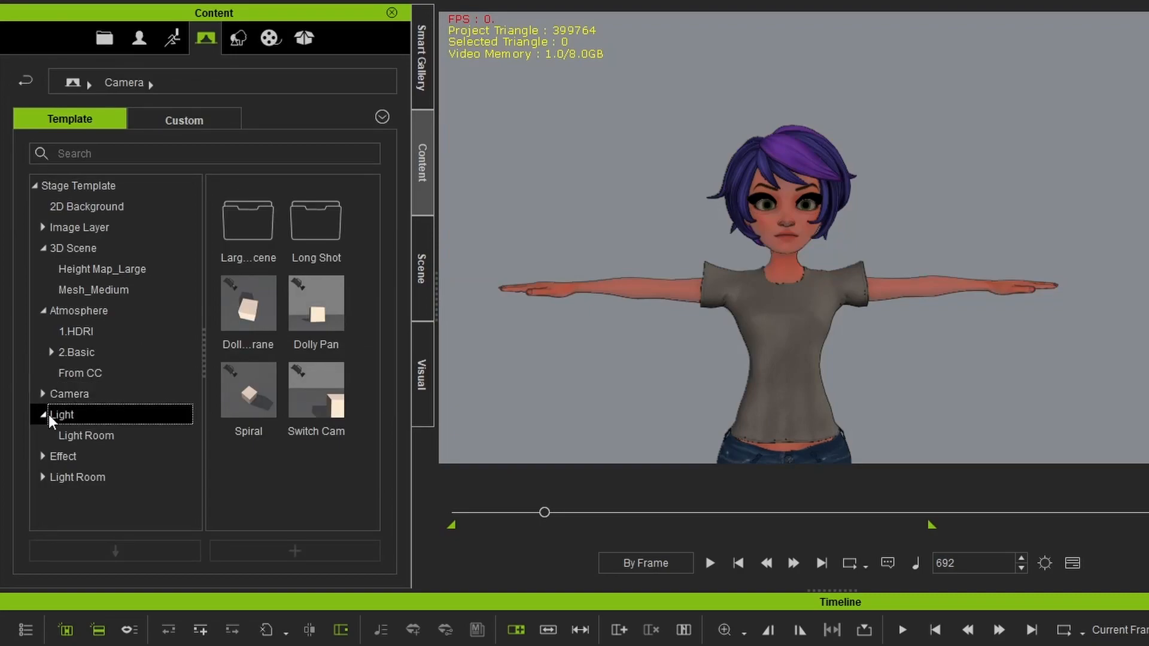
click(81, 435)
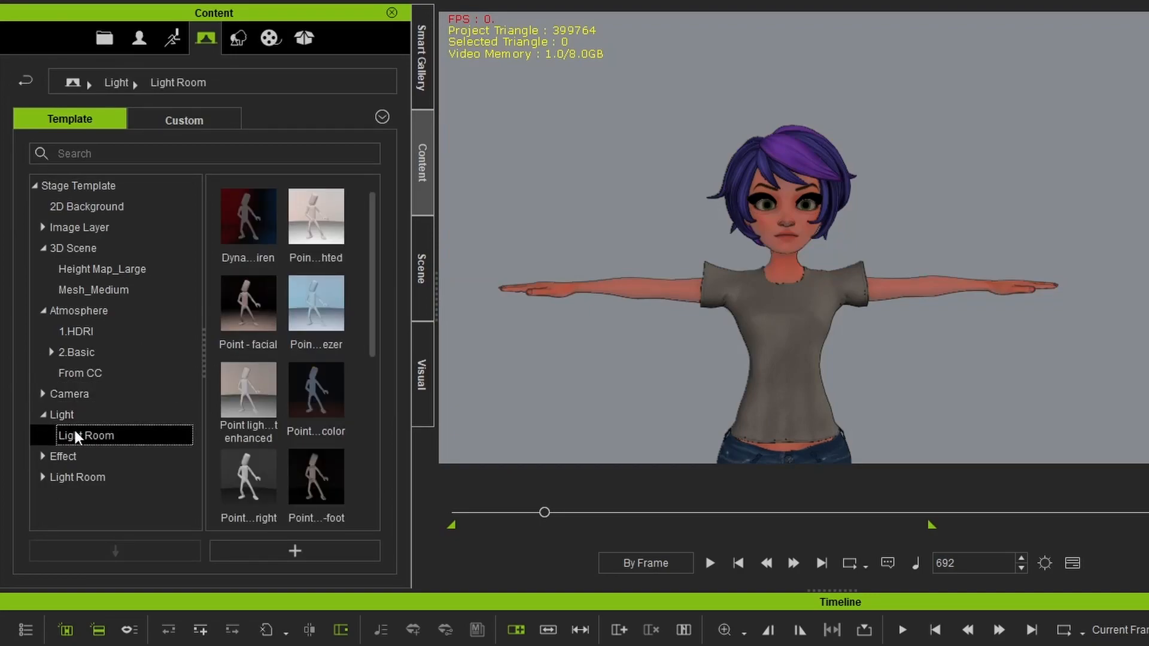
click(71, 416)
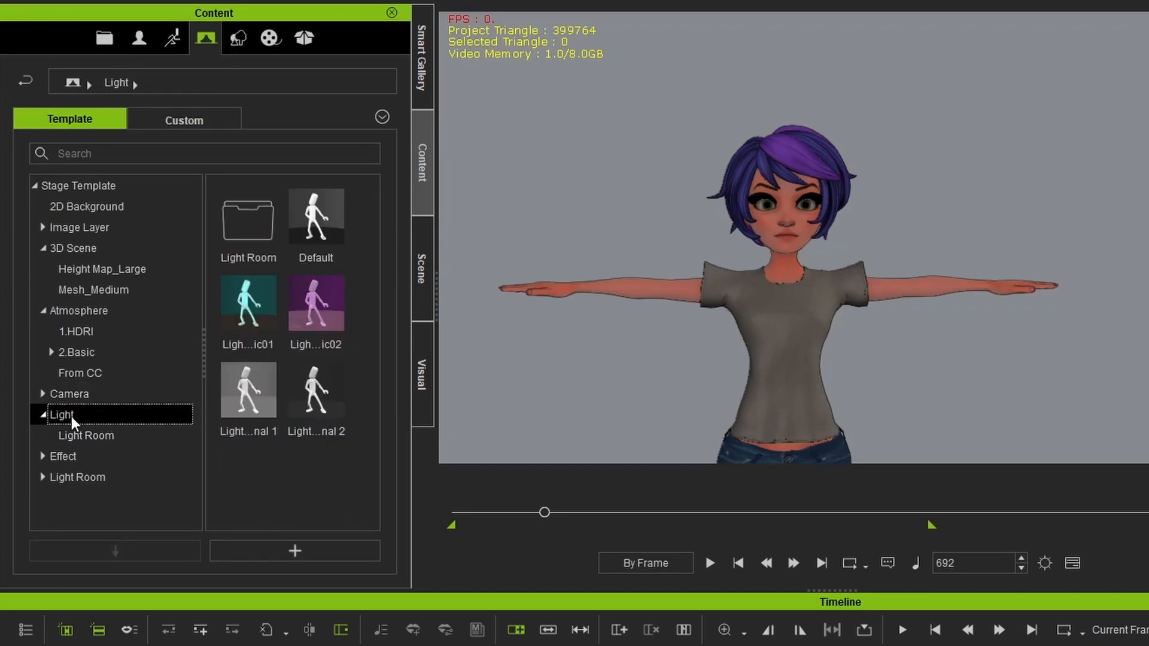
double_click(317, 234)
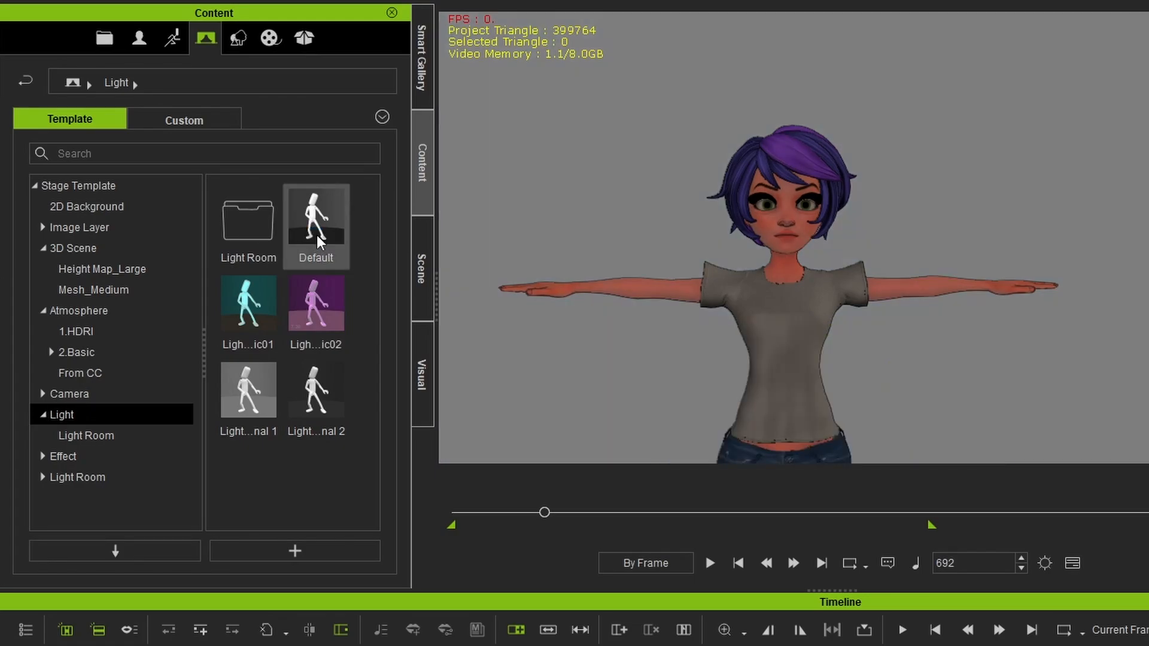
click(426, 296)
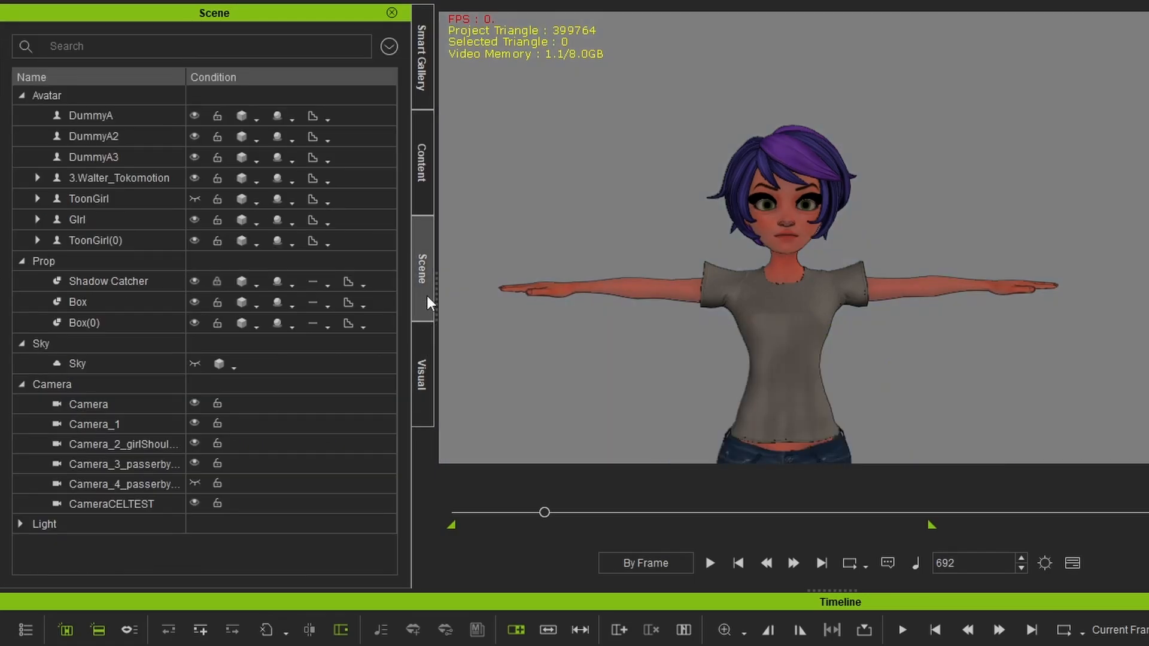
click(419, 368)
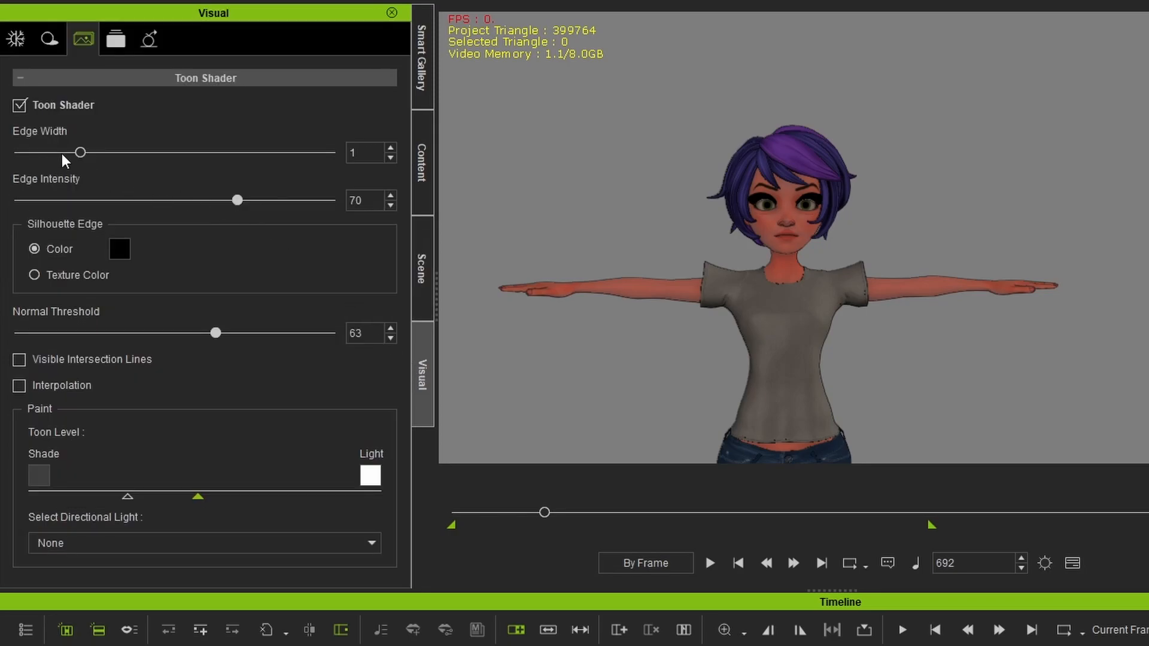
Step: Use Light01 as the Toon Shader's directional light and spread the Toon Level markers toward the Shade and Light ends
click(372, 543)
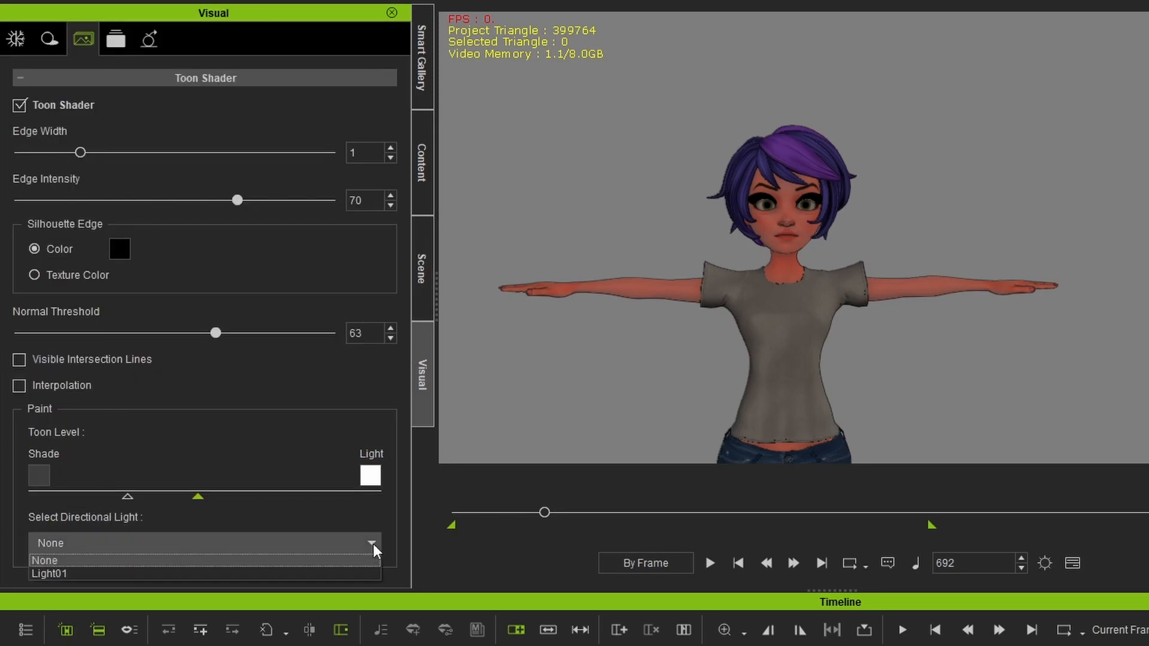
click(337, 576)
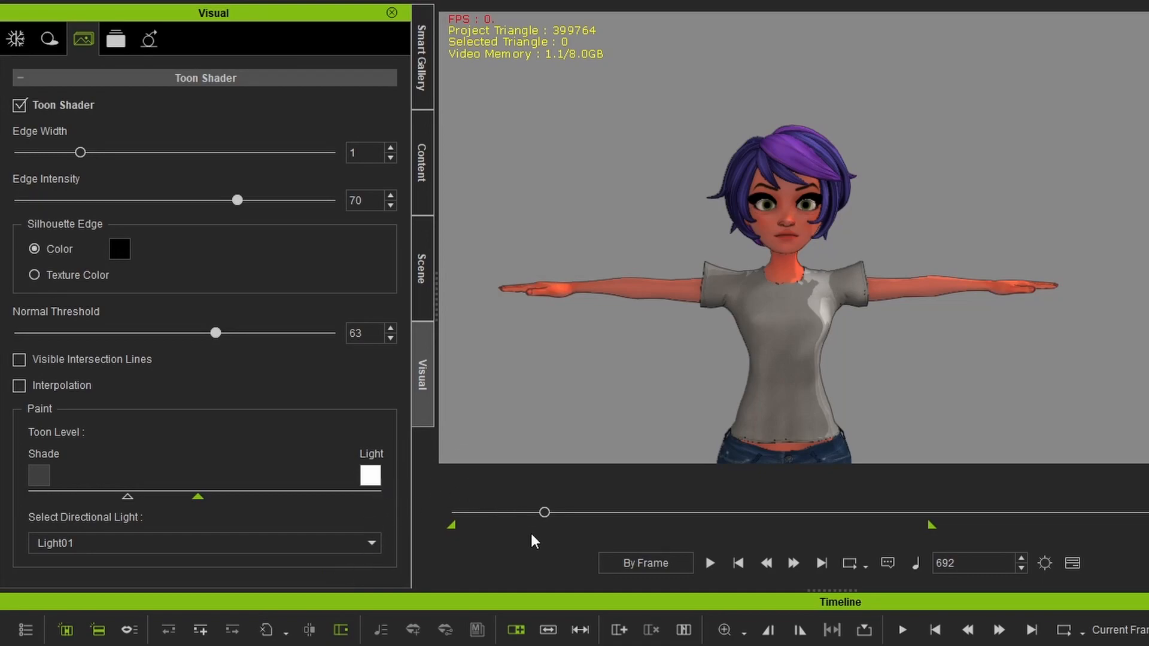
drag(127, 497, 60, 503)
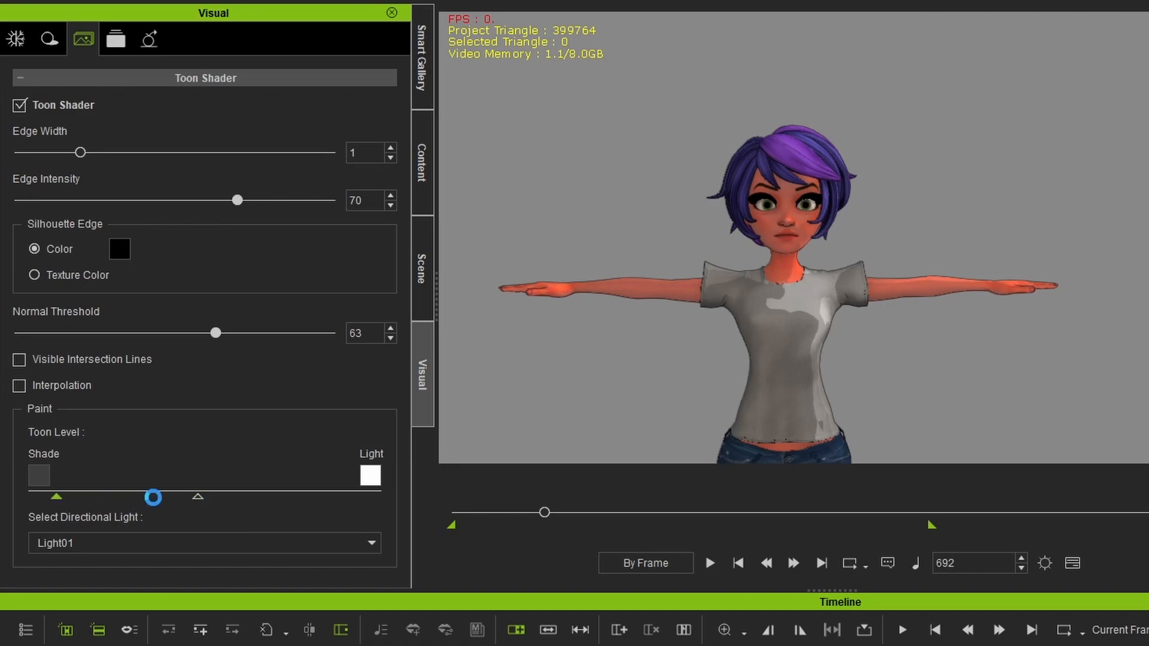
mouse_move(198, 498)
mouse_down()
mouse_move(323, 495)
mouse_move(48, 508)
mouse_move(324, 496)
mouse_up()
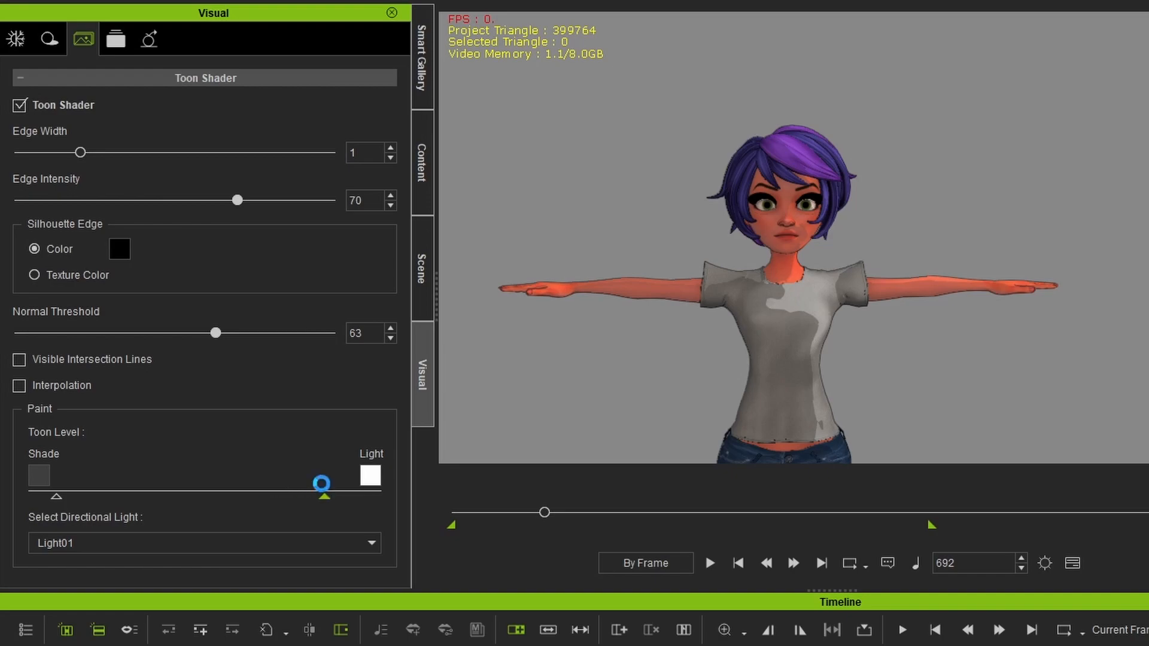
Step: Try different spacings of the two Toon Level markers on the shirt shading, ending with both near the Shade end
click(56, 501)
drag(56, 502, 7, 502)
mouse_move(324, 496)
mouse_down()
mouse_move(425, 504)
mouse_move(243, 500)
mouse_up()
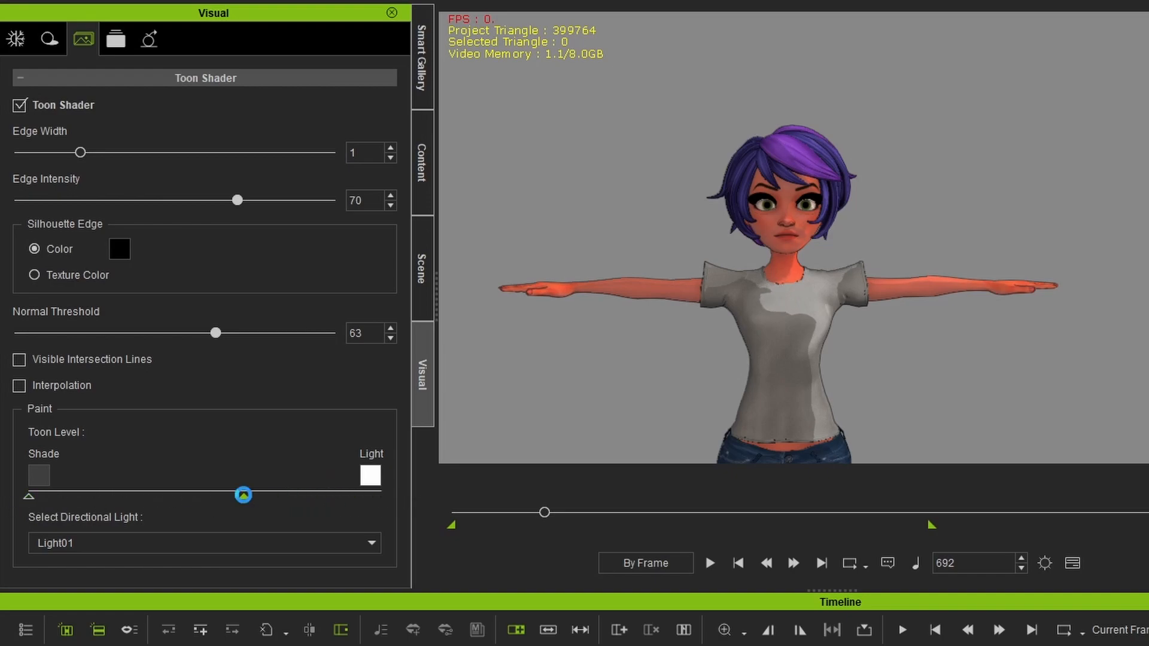
drag(29, 498, 225, 503)
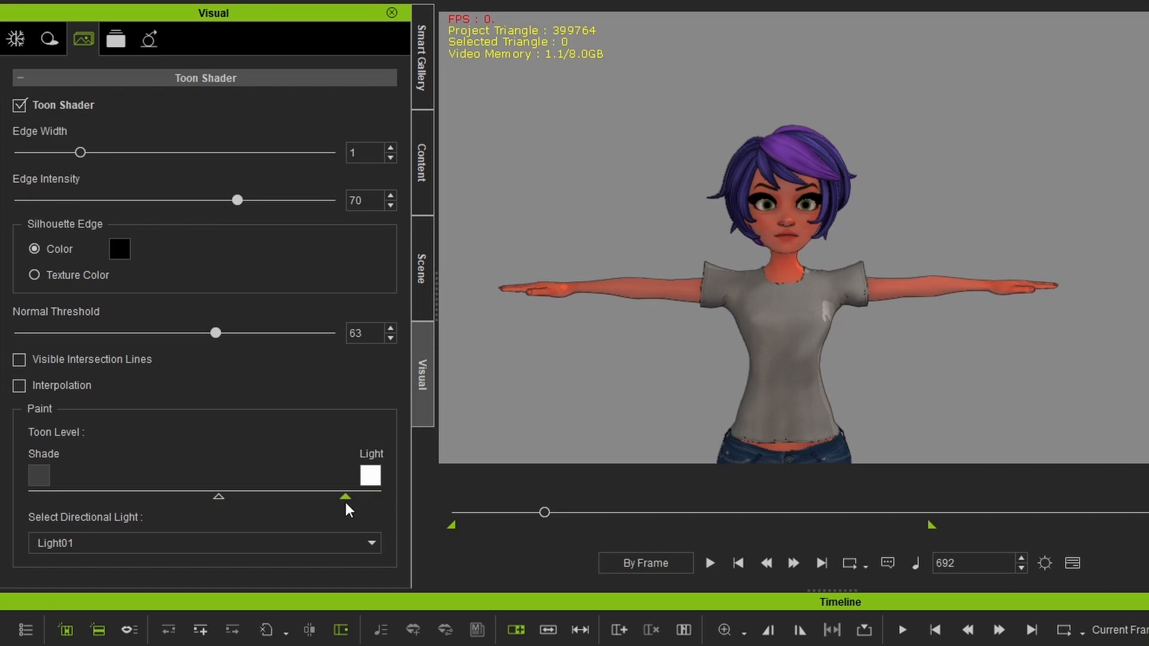
drag(219, 497, 311, 497)
drag(228, 497, 52, 496)
drag(302, 499, 81, 513)
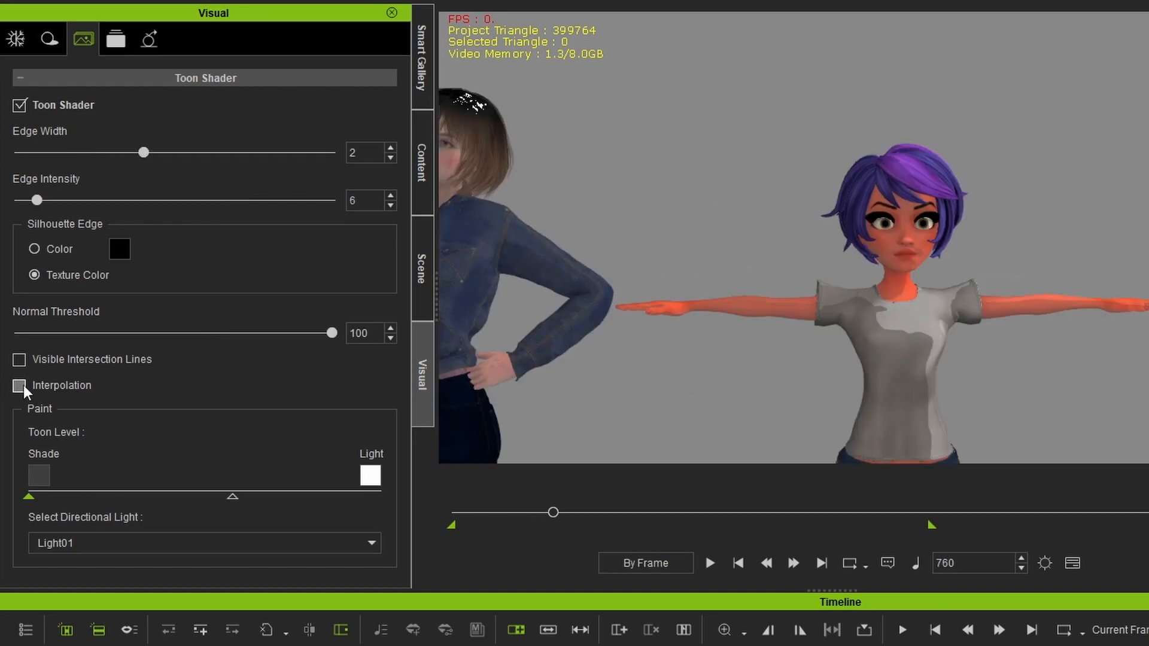
Step: Enable Interpolation and shift the upper Toon Level marker toward Shade, nudging the lower marker slightly up
click(19, 385)
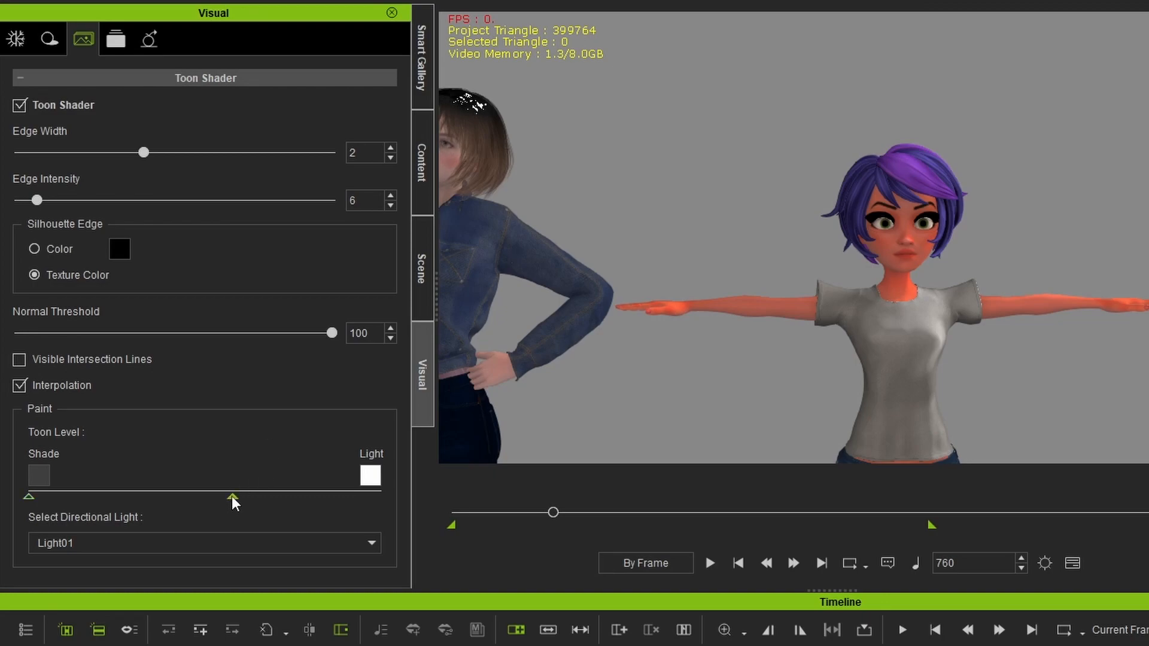
drag(237, 493, 160, 494)
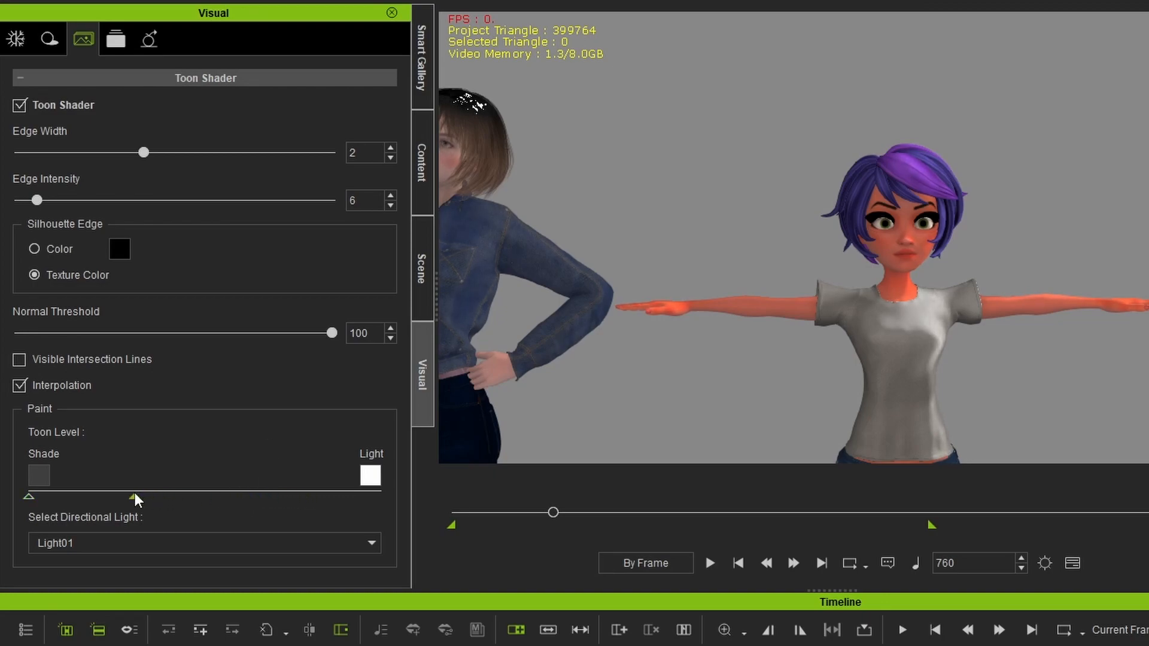
mouse_move(29, 497)
mouse_down()
mouse_move(58, 495)
mouse_move(37, 493)
mouse_up()
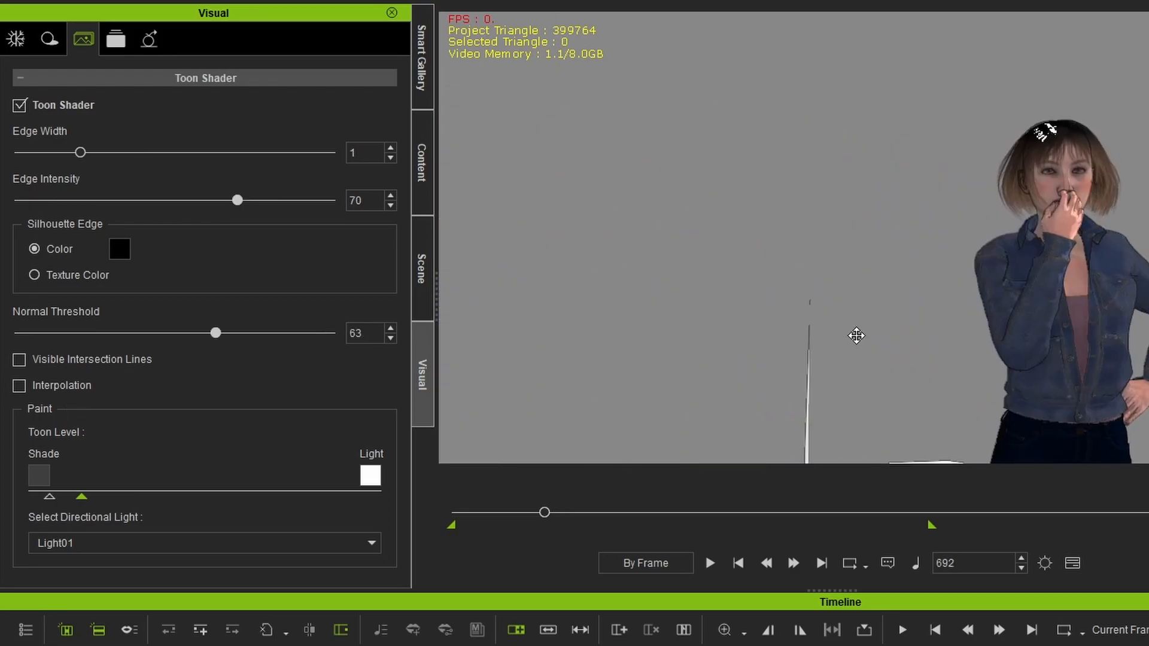
Step: Show the character in the denim jacket at frame 760 and move the upper Toon Level marker to about the middle
middle_drag(836, 335, 833, 333)
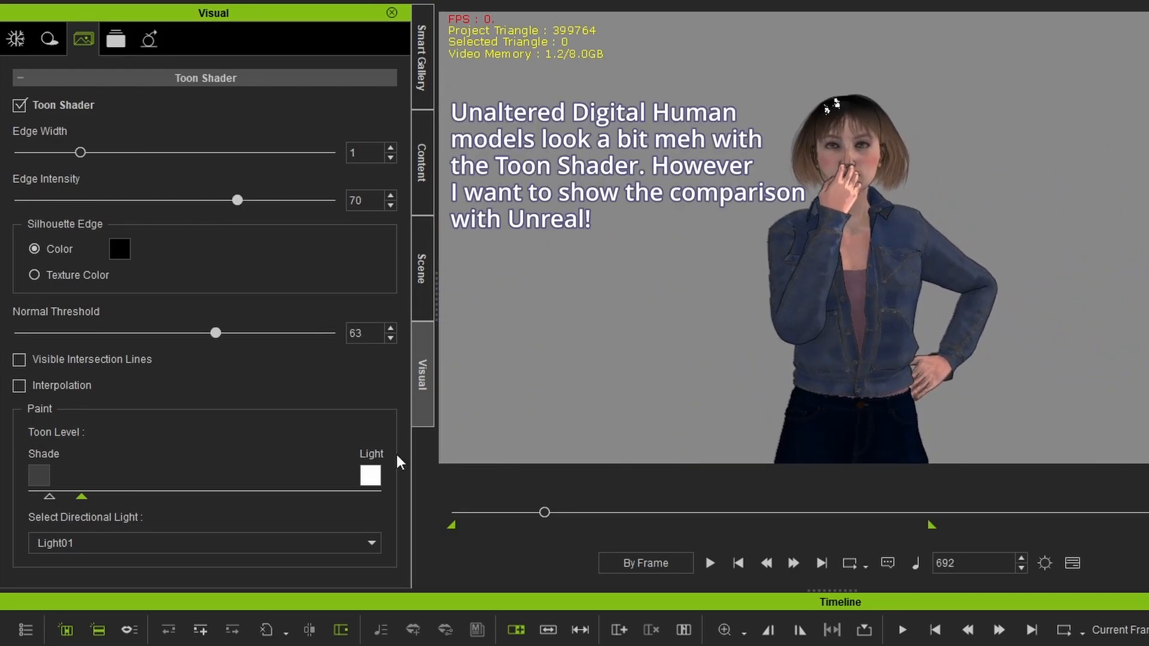
mouse_move(81, 494)
mouse_down()
mouse_move(227, 496)
mouse_move(188, 496)
mouse_up()
drag(541, 513, 553, 517)
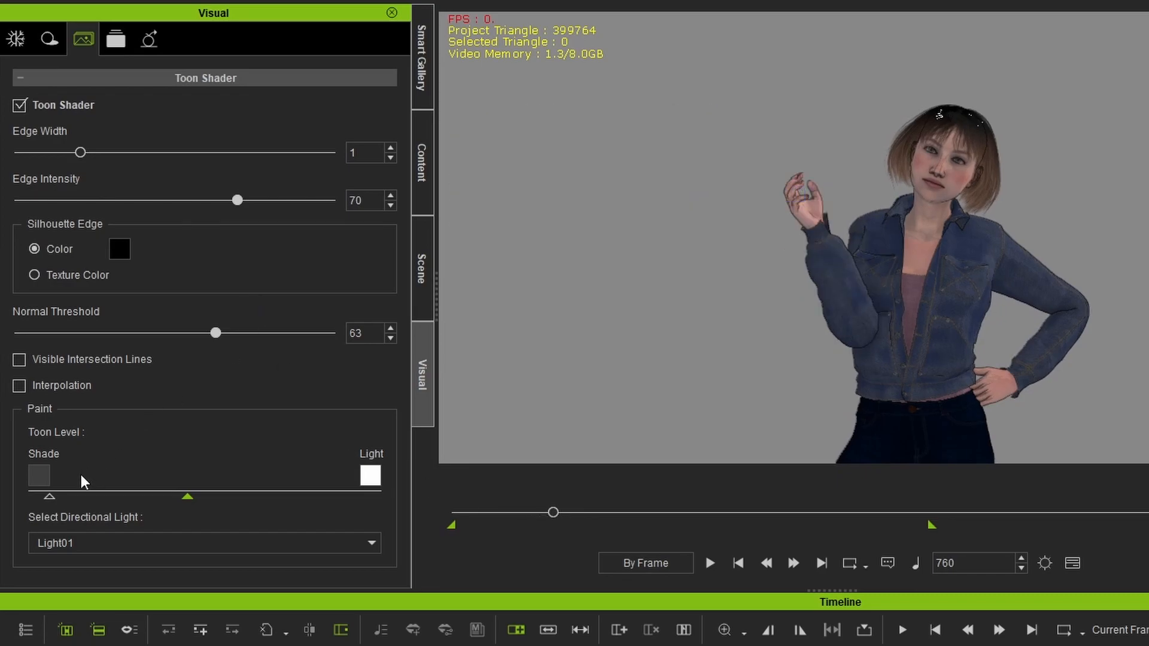
Step: Move the lower Toon Level marker to the Shade end and the upper marker a little past the middle
mouse_move(50, 498)
mouse_down()
mouse_move(141, 506)
mouse_move(33, 504)
mouse_up()
click(189, 502)
mouse_move(189, 501)
mouse_down()
mouse_move(359, 502)
mouse_move(53, 502)
mouse_move(232, 502)
mouse_up()
mouse_move(33, 501)
mouse_down()
mouse_move(82, 501)
mouse_move(6, 503)
mouse_up()
Step: Set the toon edge intensity to 91, the silhouette edge to Texture Color and the Normal Threshold to 100
drag(237, 200, 14, 202)
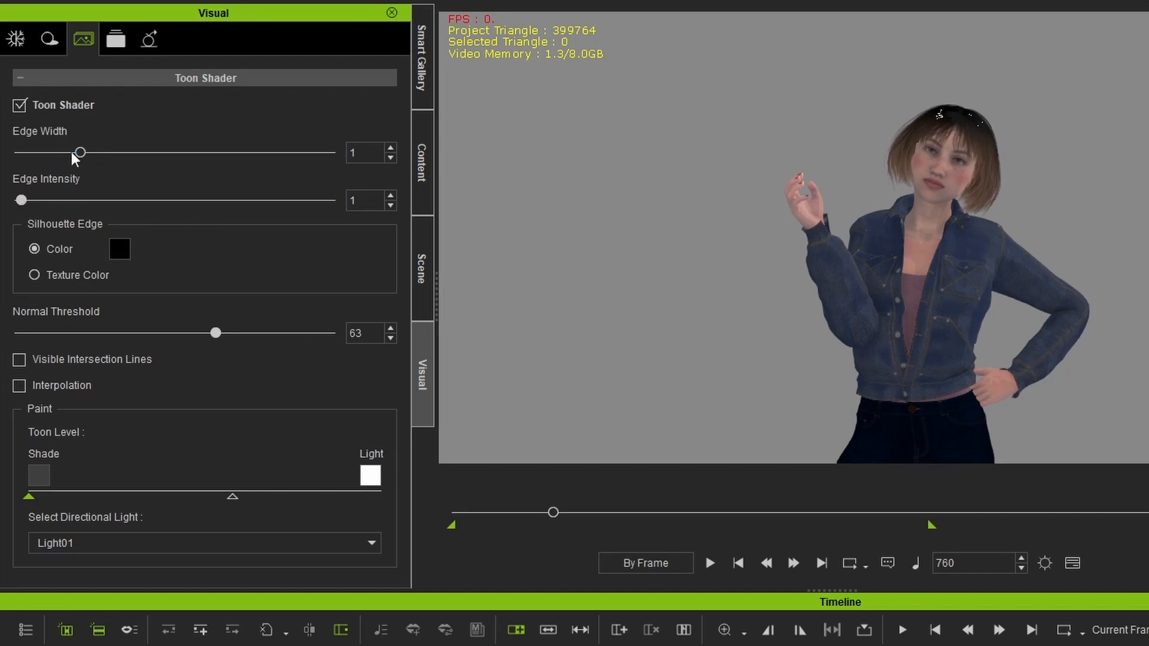
click(138, 154)
drag(31, 201, 304, 200)
click(34, 275)
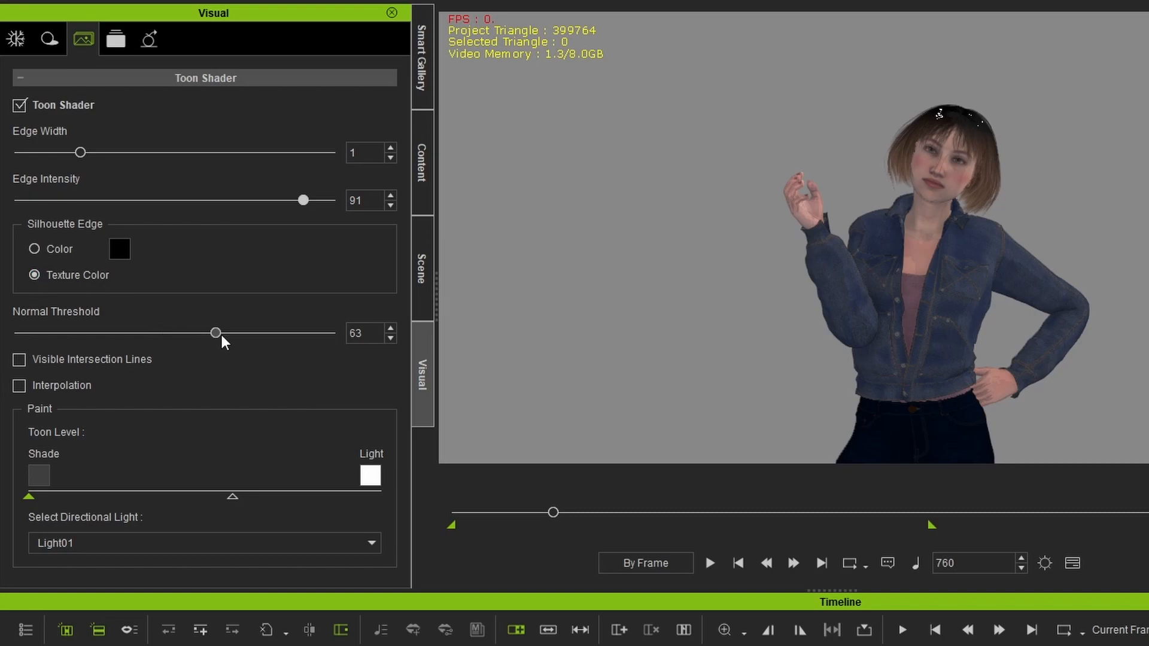
drag(215, 333, 335, 326)
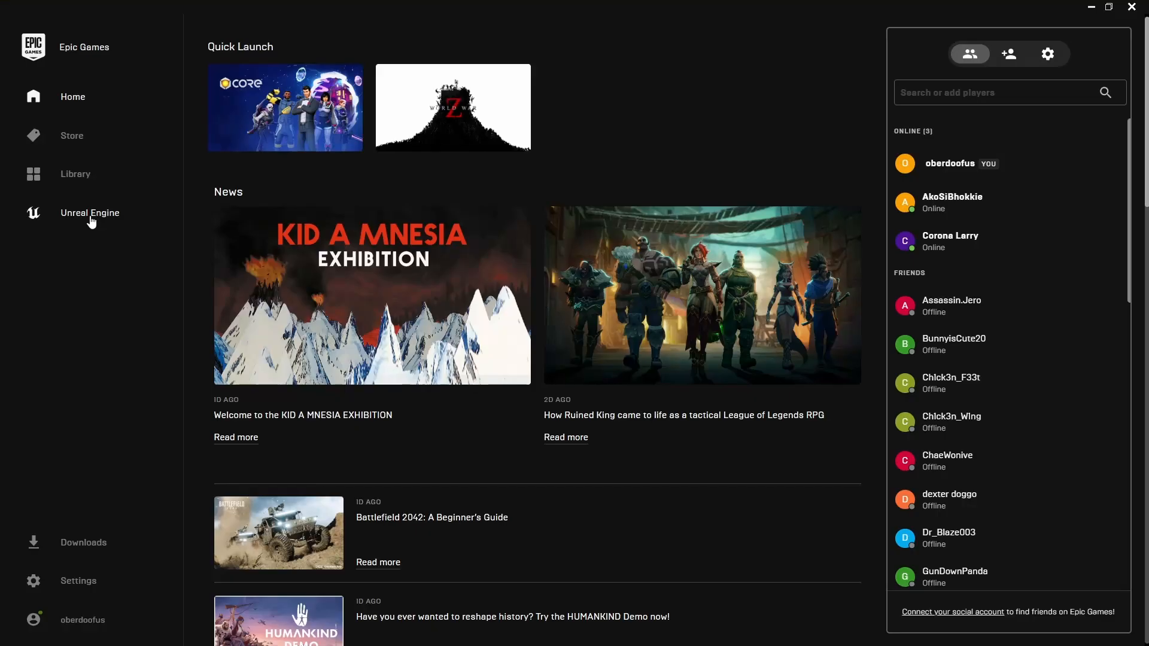
Step: Switch to the Epic Games Launcher and open the Unreal Engine online course "Stylize Renders with Post Process Materials"
click(84, 191)
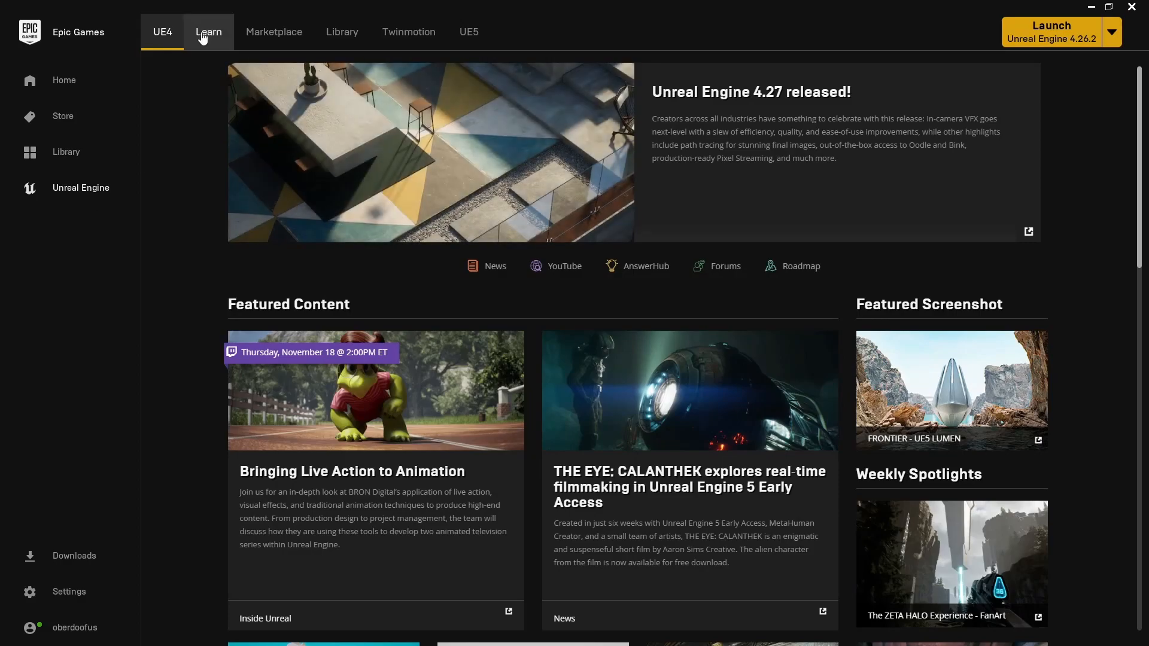
click(211, 36)
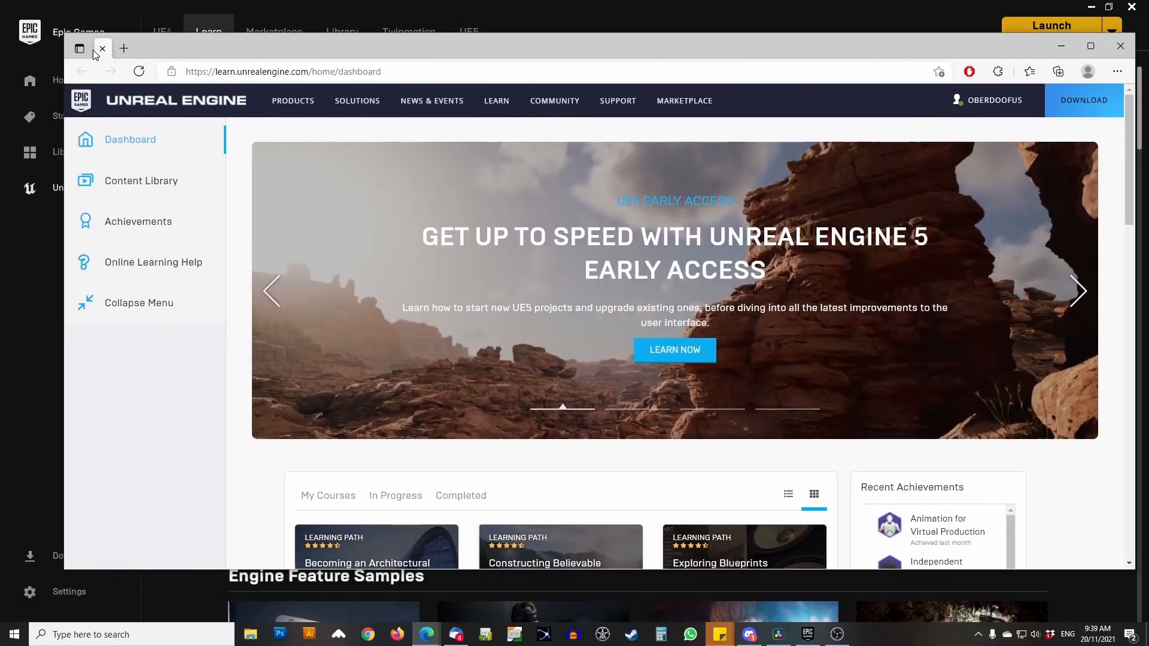
scroll(793, 327, down, 7)
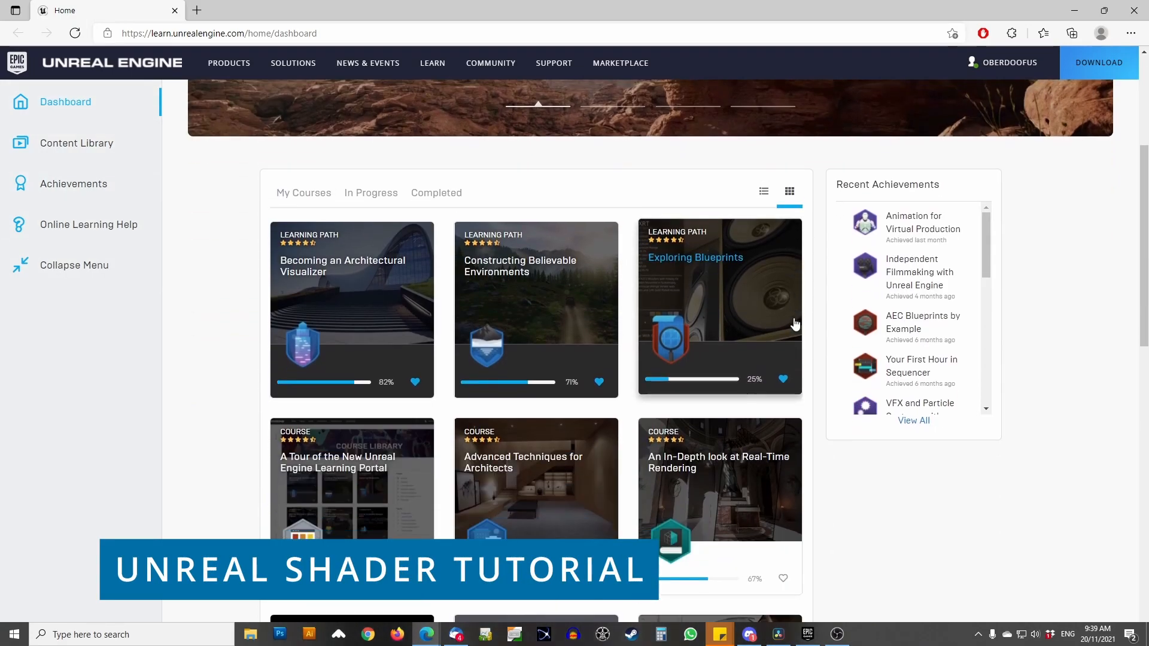
scroll(795, 325, down, 2)
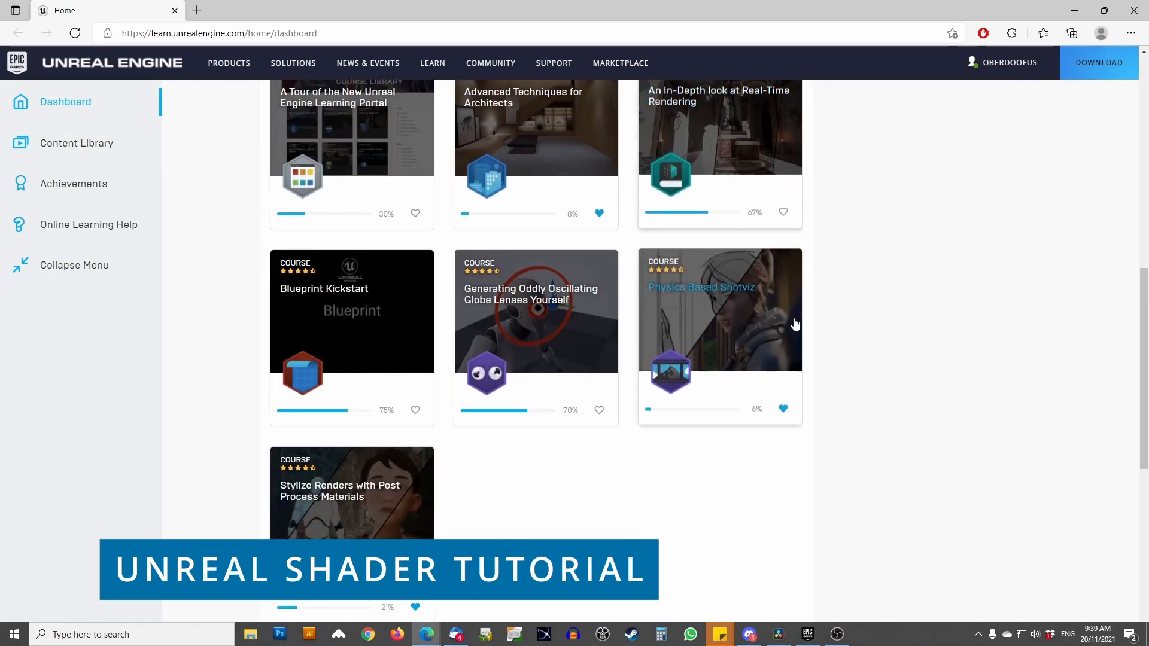
scroll(718, 359, down, 2)
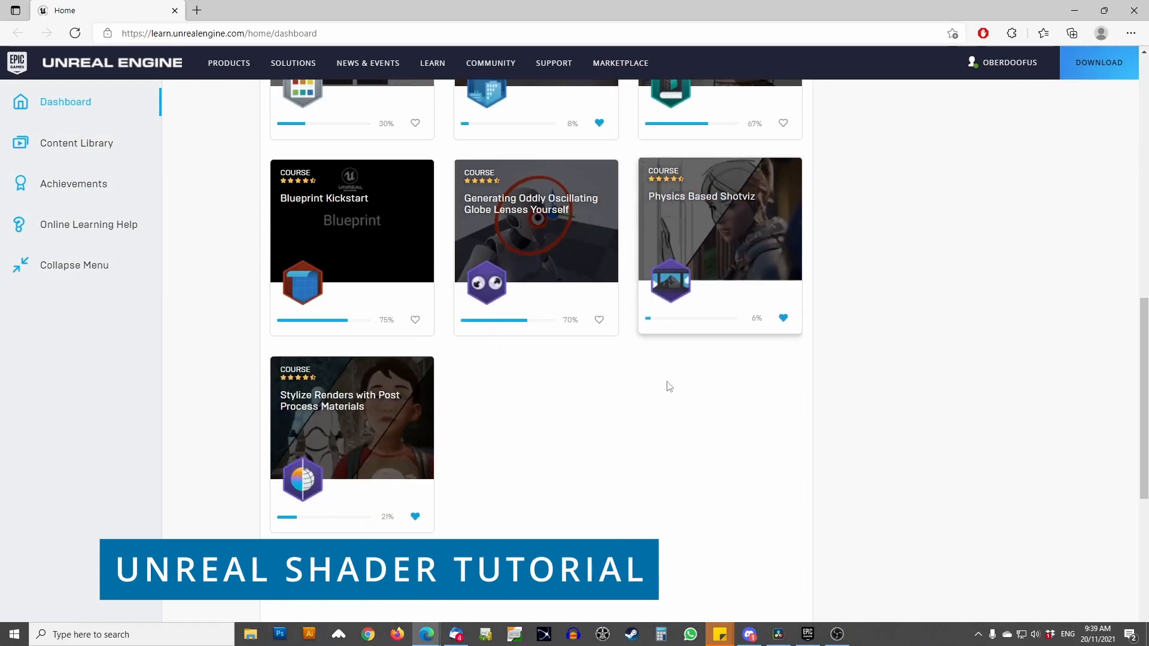
click(345, 408)
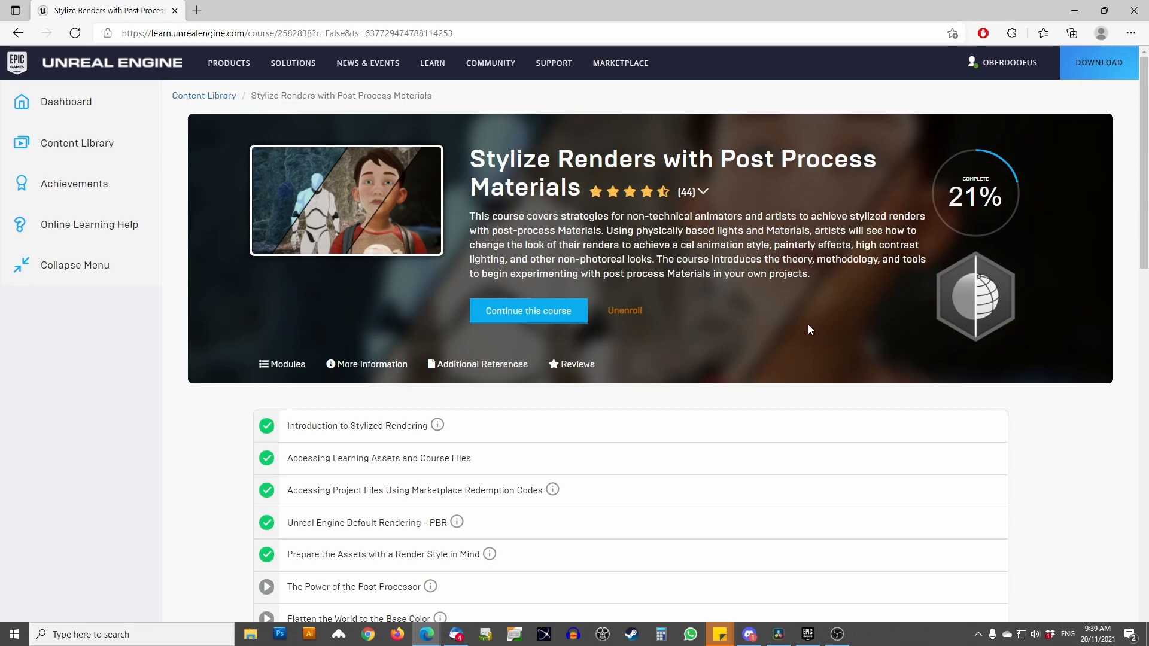
Step: Look through the course's module list from the introduction to the final quiz and return to its overview
scroll(770, 299, down, 5)
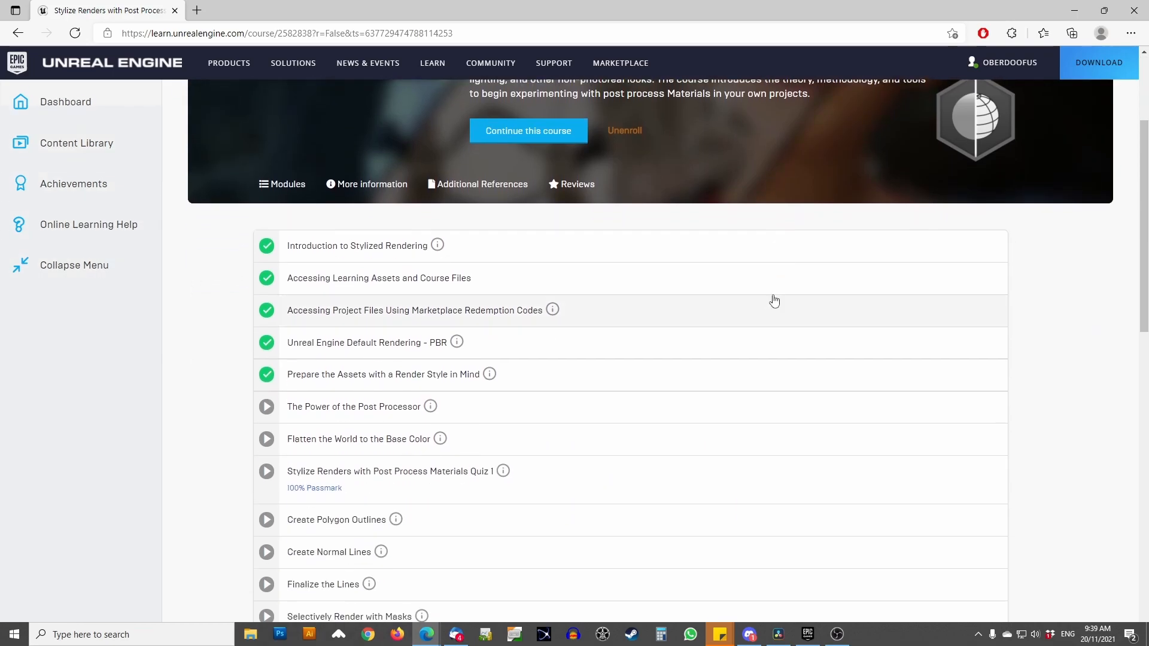
scroll(774, 299, down, 3)
scroll(774, 297, down, 2)
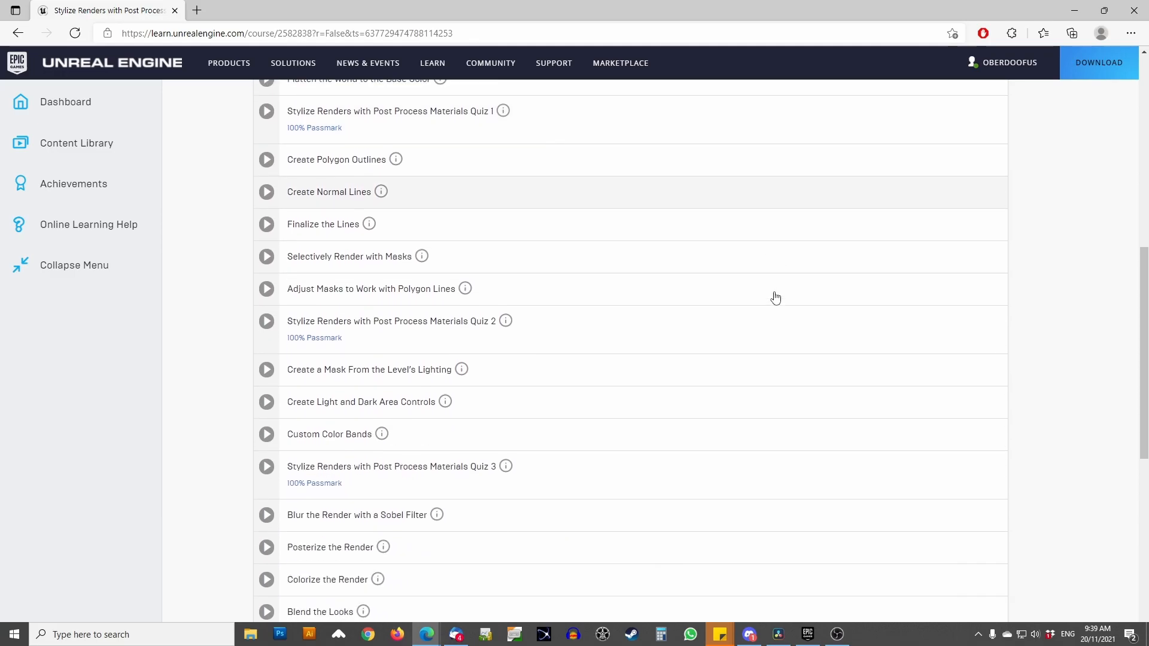
scroll(774, 298, down, 3)
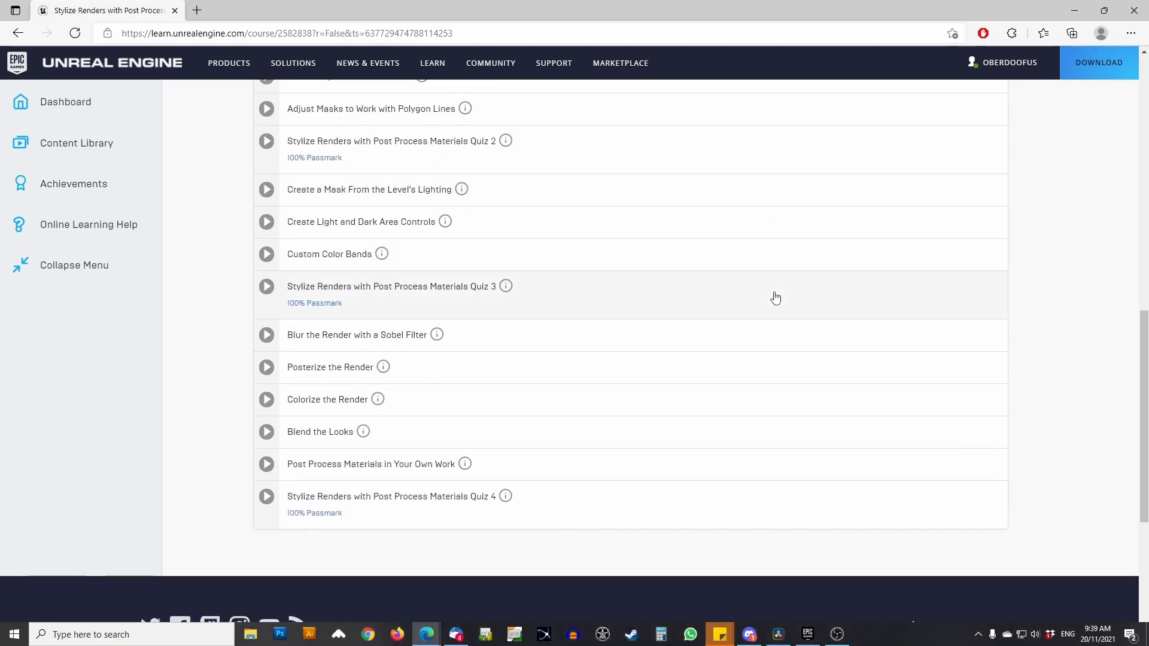
scroll(775, 297, up, 7)
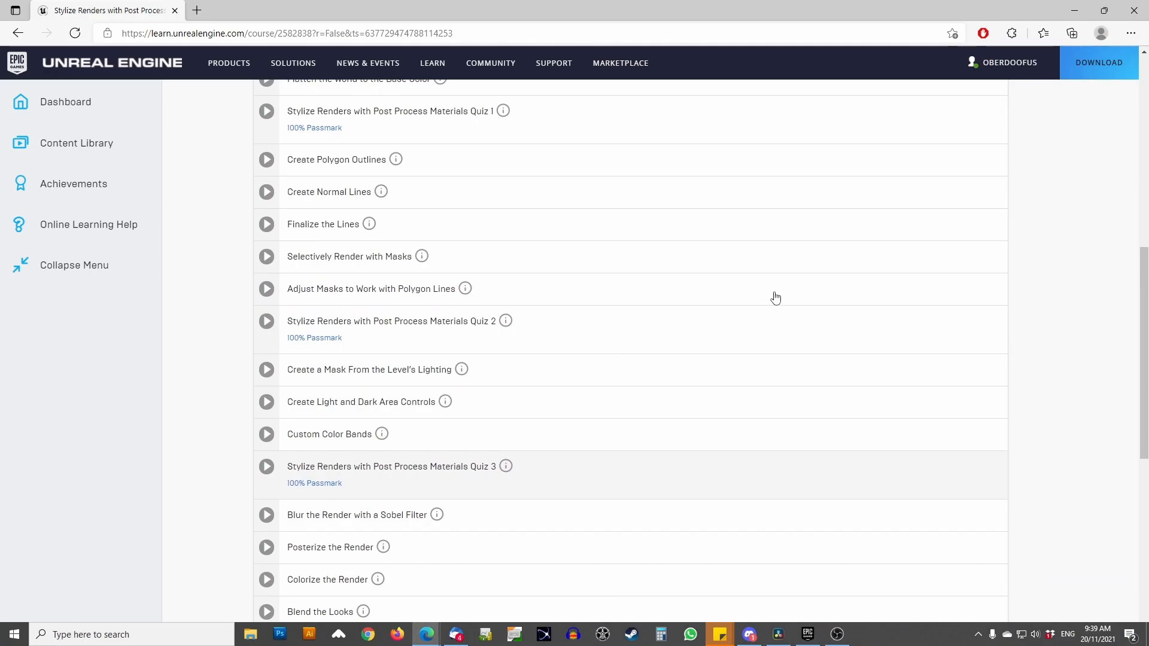
scroll(775, 298, up, 3)
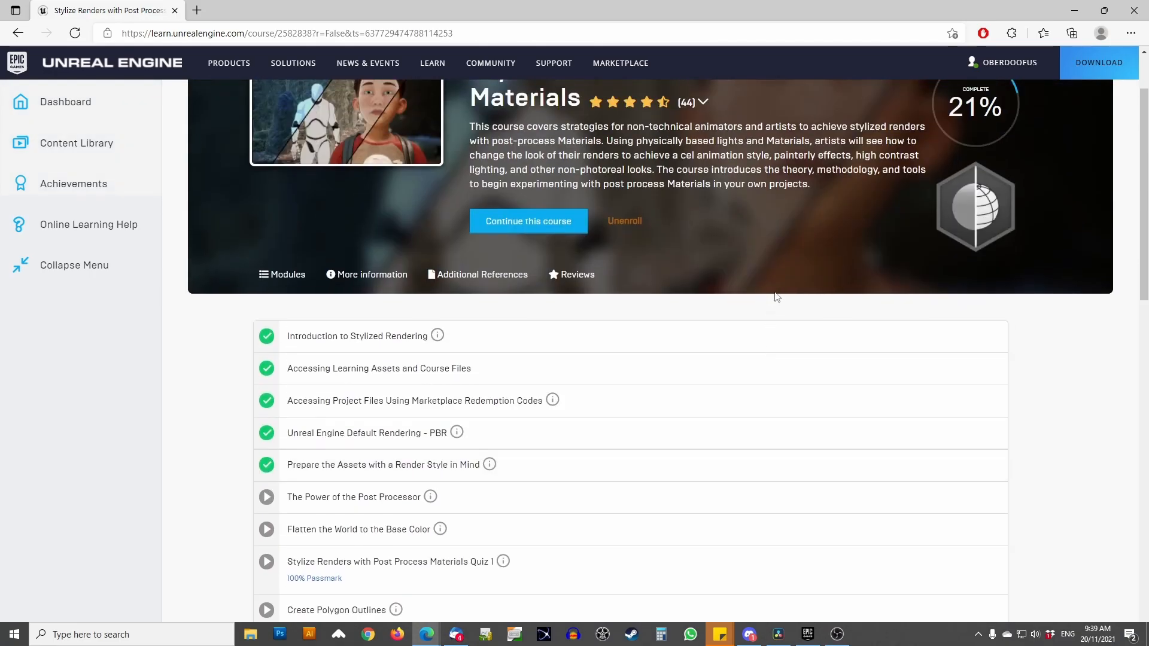
scroll(776, 297, up, 2)
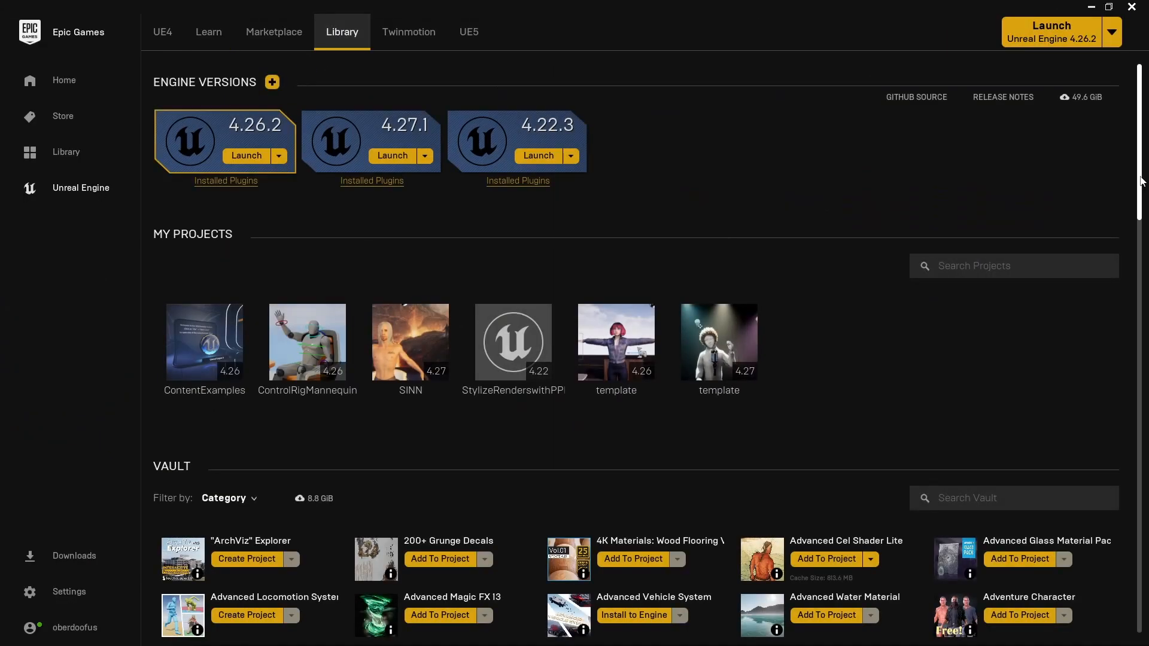
Step: Search the launcher library's Vault for "styli" to find the Stylize Renders with PPM project, and clear the search
scroll(479, 251, down, 1)
mouse_move(538, 322)
scroll(538, 321, down, 6)
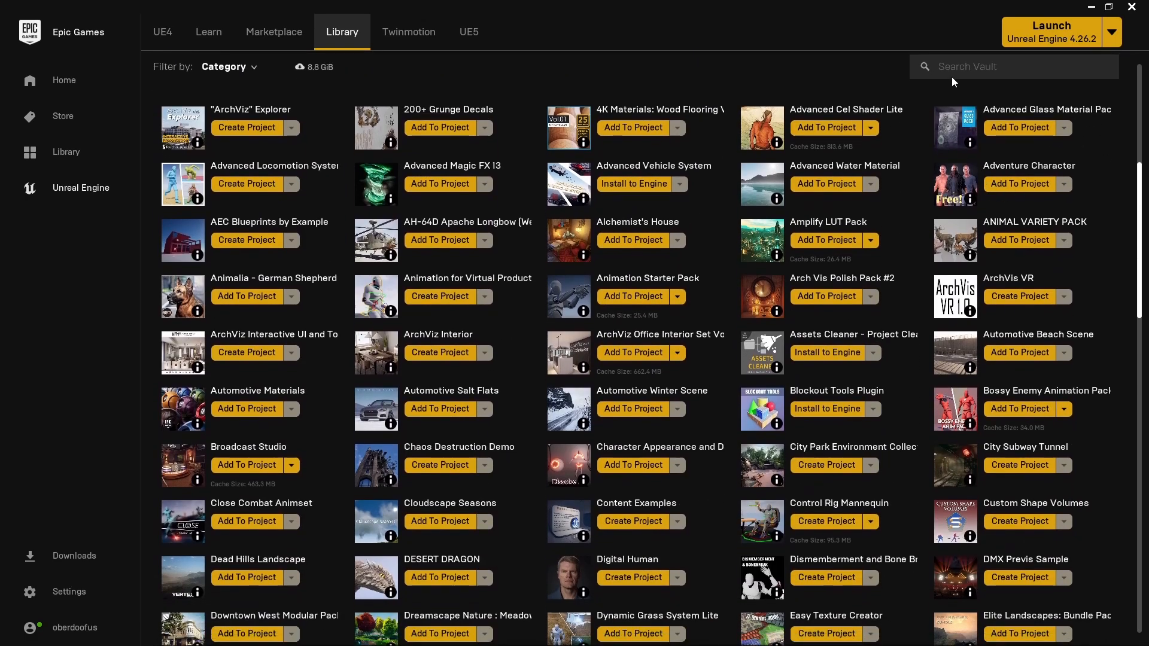
click(952, 67)
text(styli)
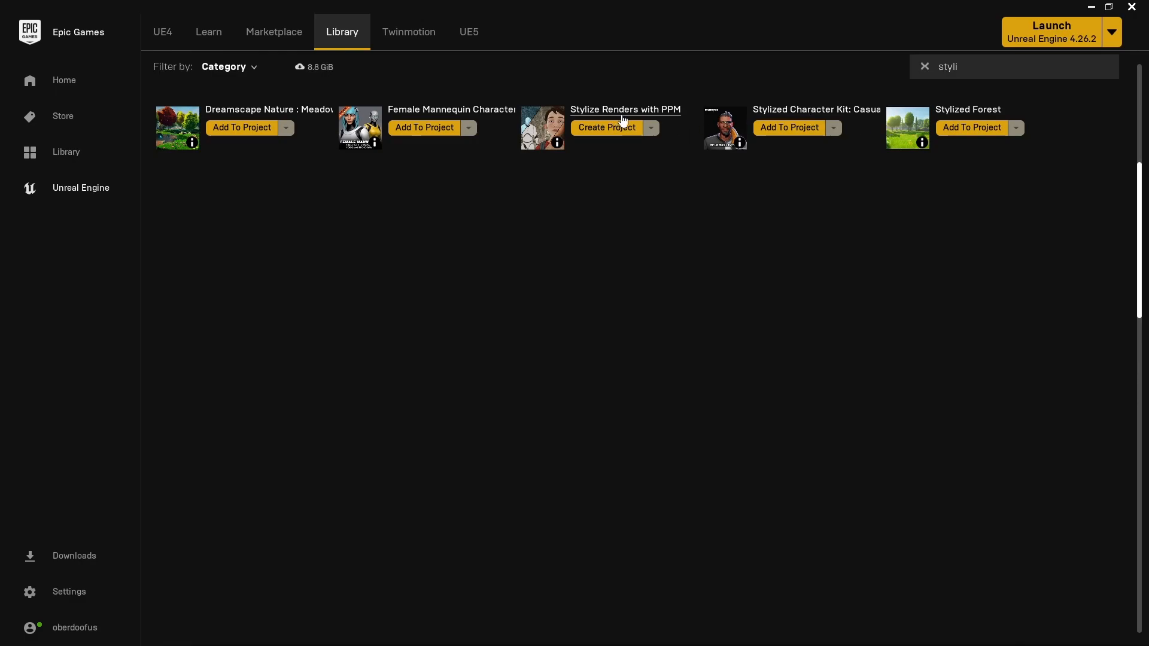
mouse_move(557, 144)
click(924, 67)
Step: Add a new engine version slot, view the versions available to install and discard the slot
scroll(830, 146, up, 2)
scroll(831, 145, up, 5)
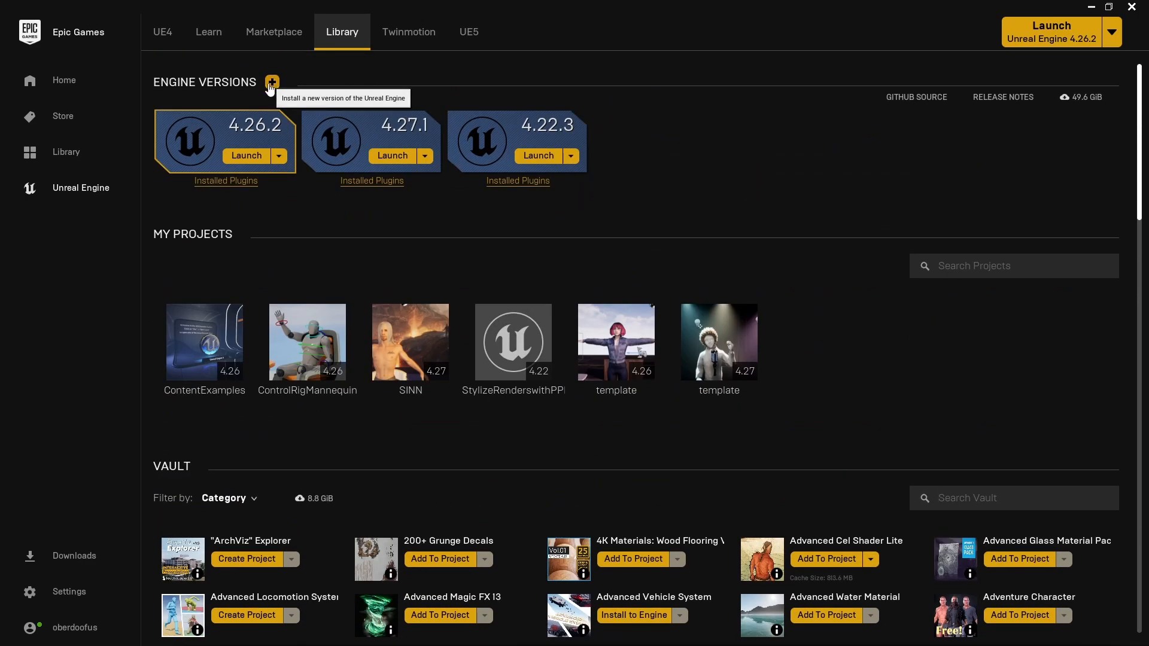
click(272, 82)
click(722, 122)
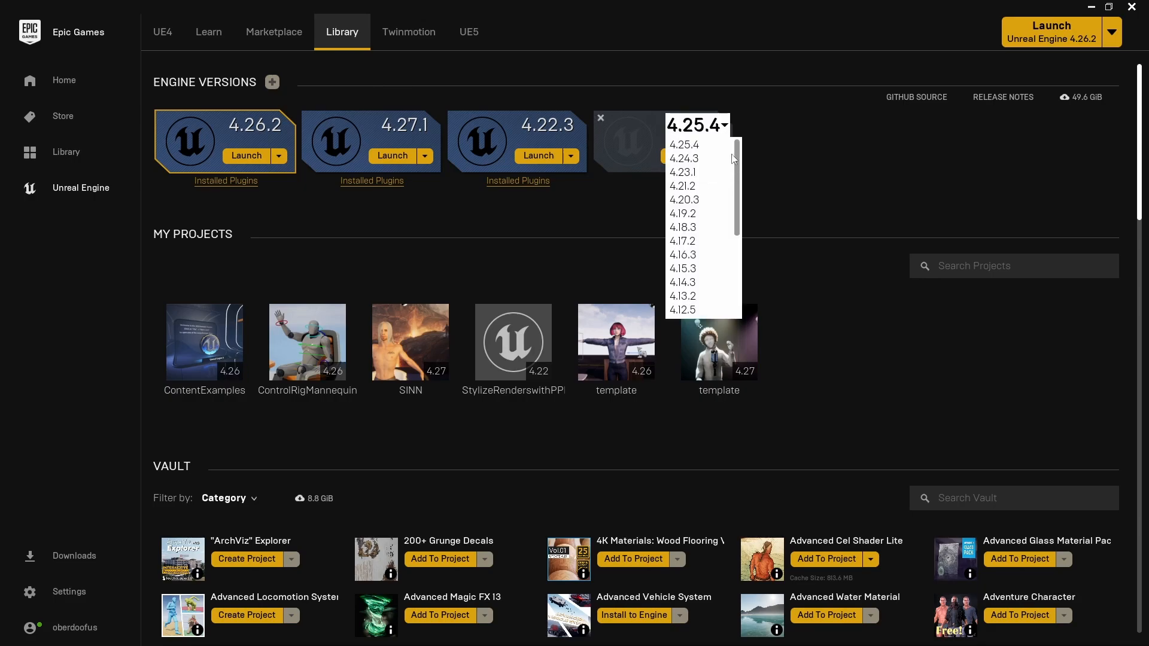
click(810, 141)
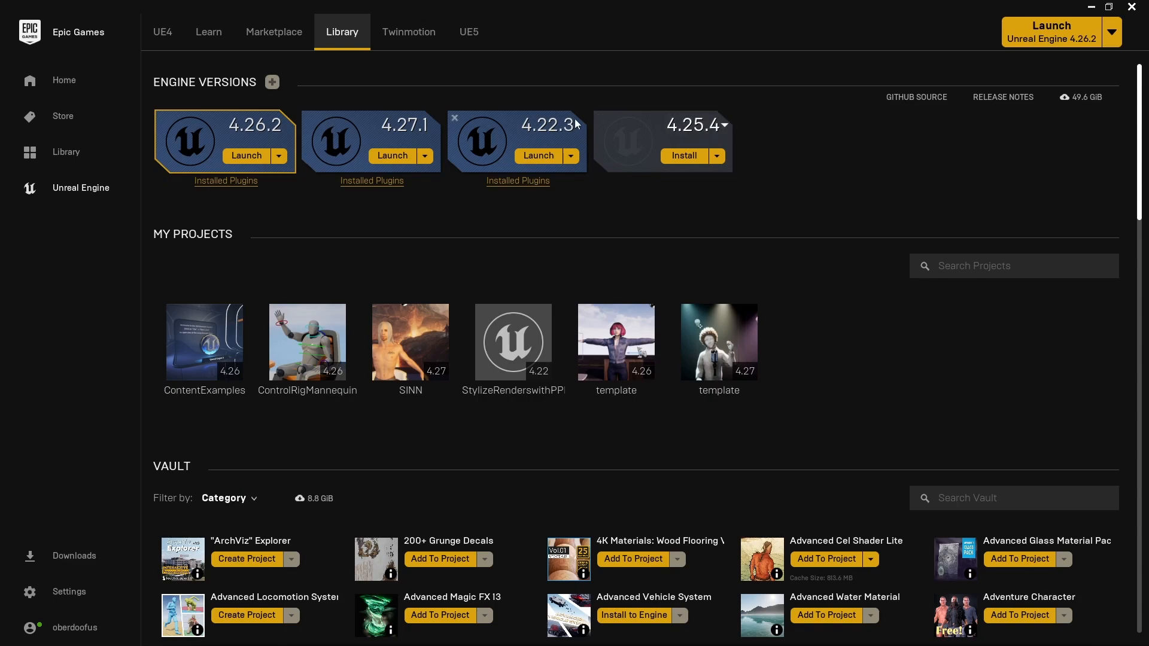
click(605, 119)
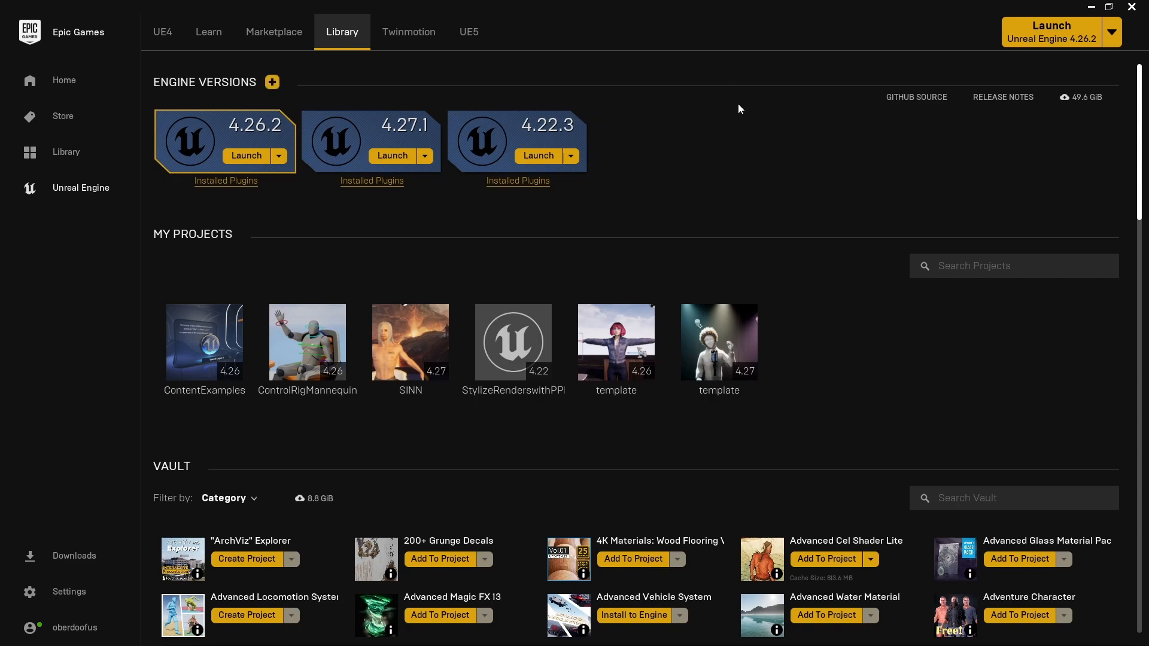
Step: Examine the Advanced Cel Shader Lite page in the Unreal Engine Marketplace
click(1109, 6)
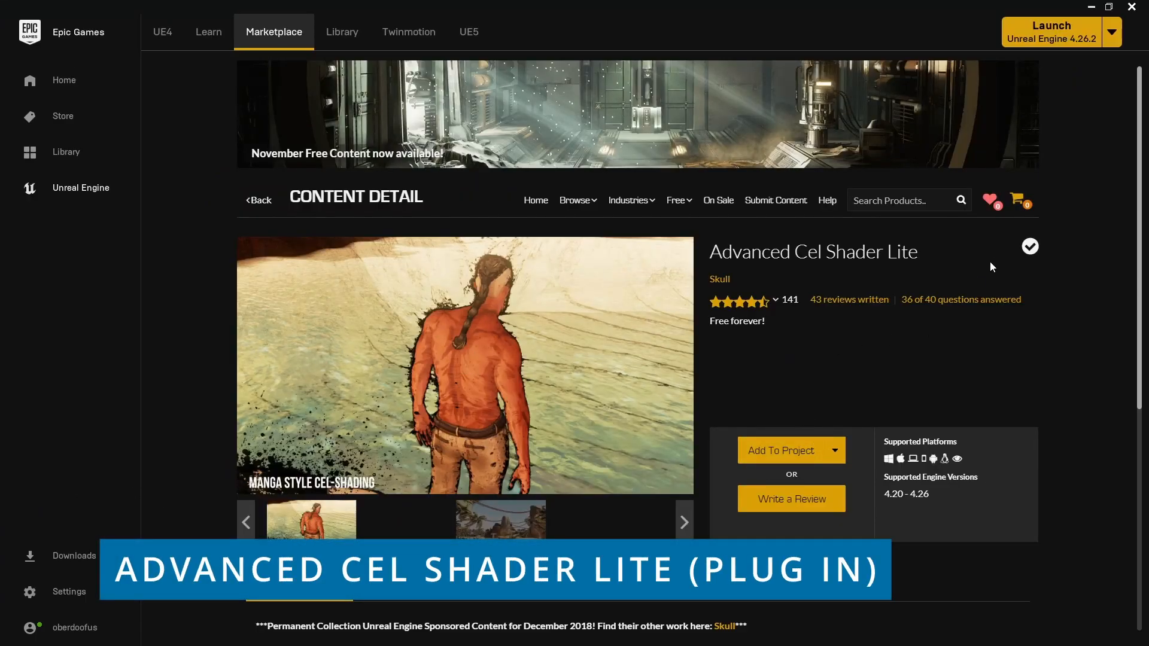
mouse_move(1142, 251)
mouse_down()
mouse_move(1144, 287)
mouse_move(1145, 229)
mouse_up()
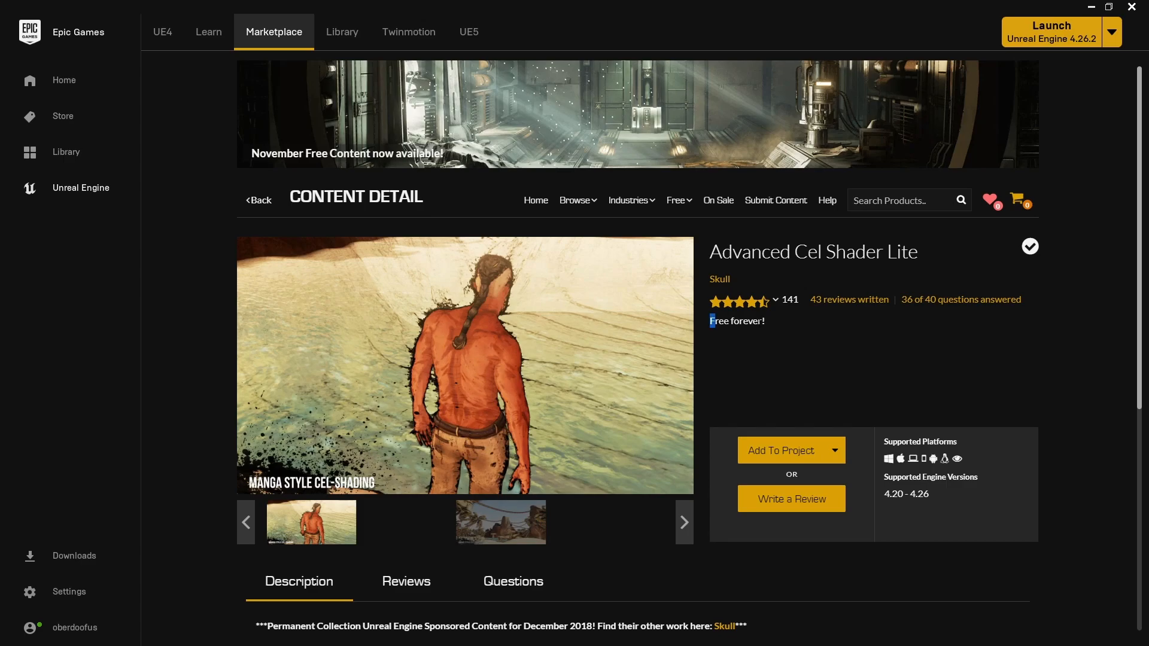
Step: Examine the manga-style and anime-style preview images of Advanced Cel Shader Lite at full size
drag(715, 322, 789, 329)
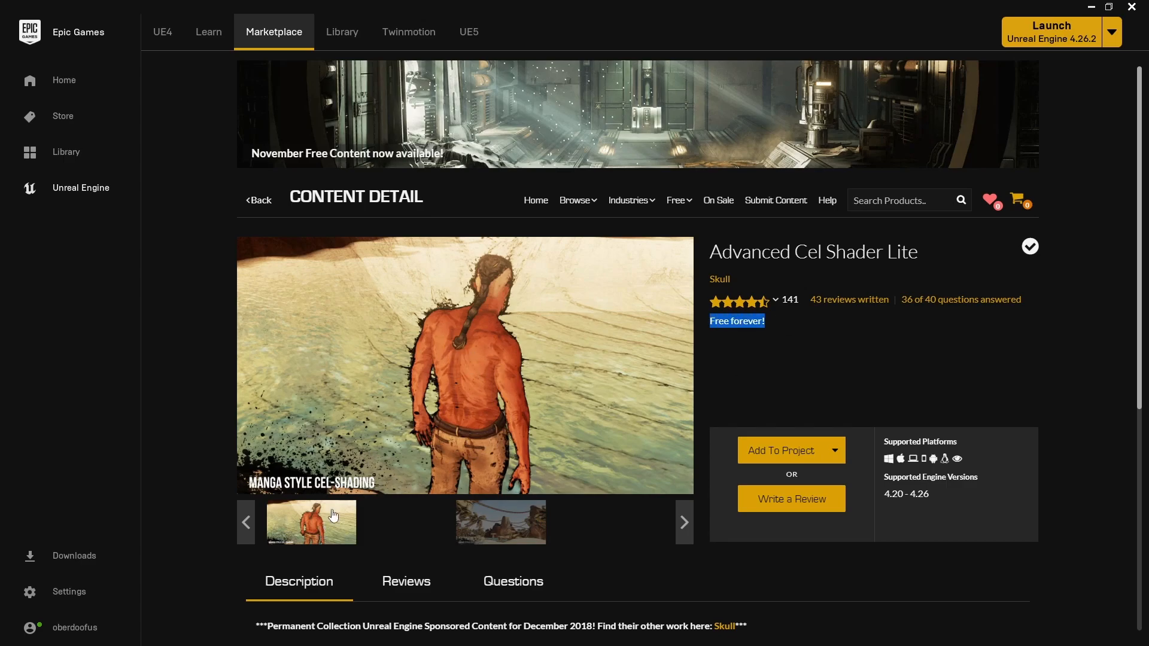
click(463, 375)
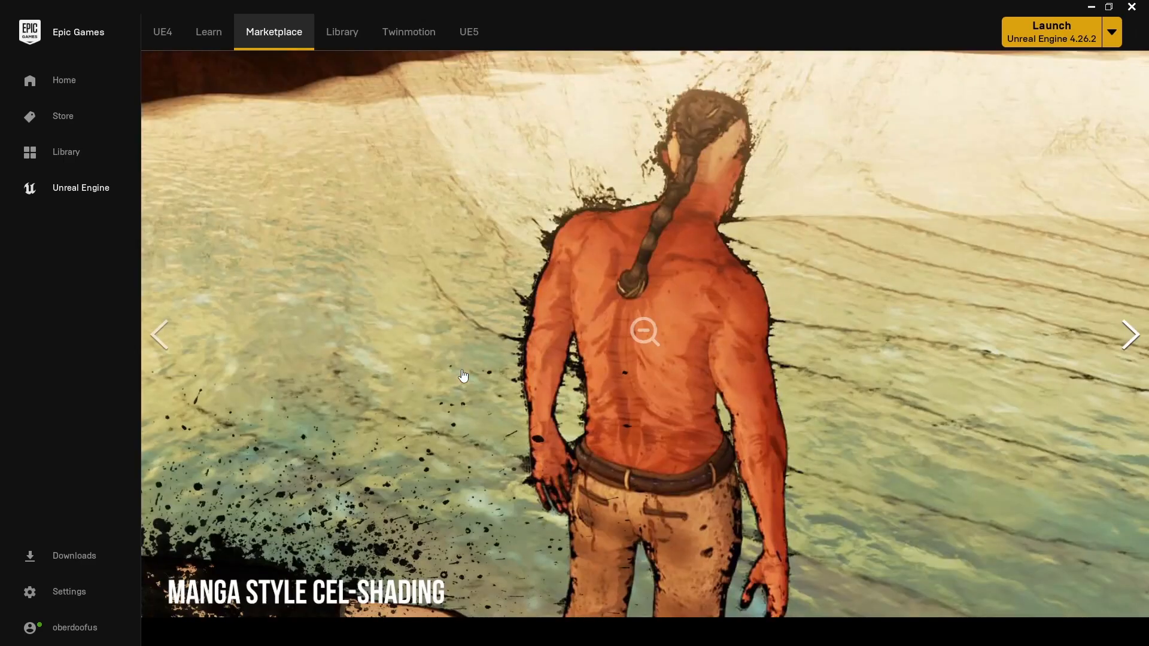
click(852, 428)
click(510, 524)
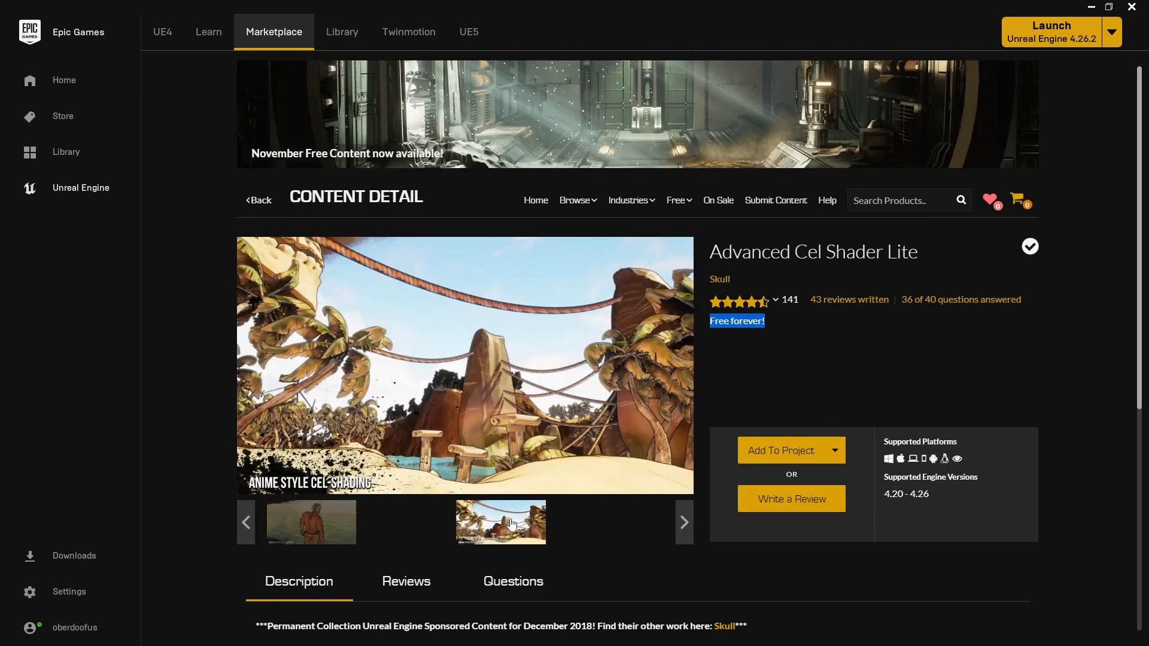
click(536, 389)
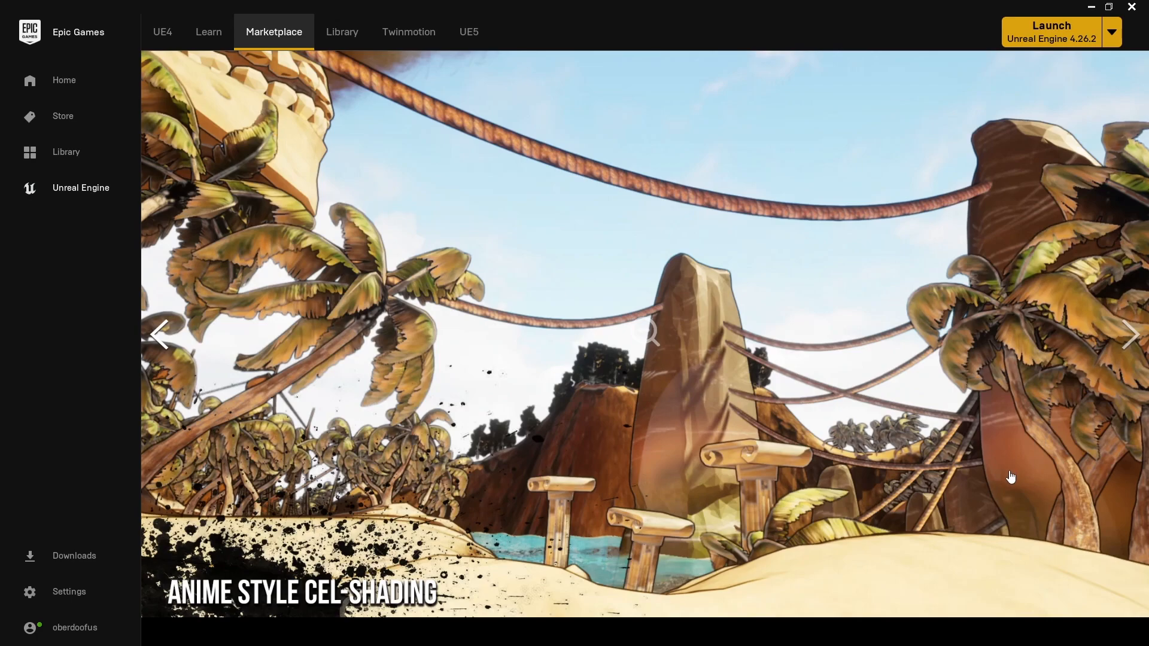
click(466, 498)
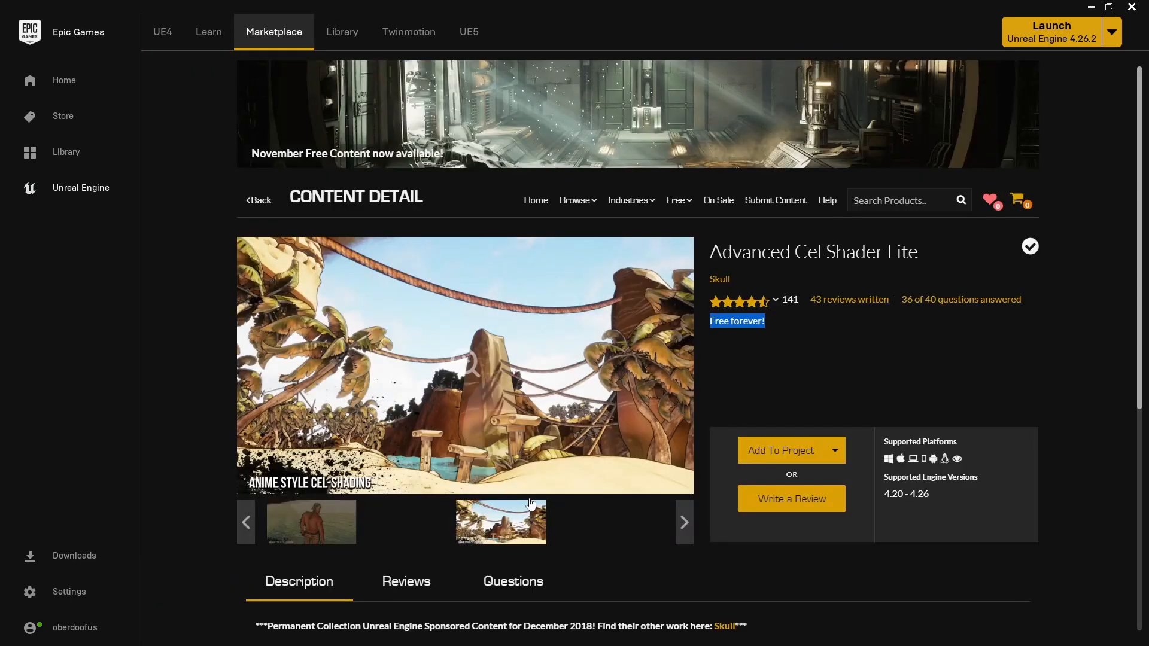
click(315, 527)
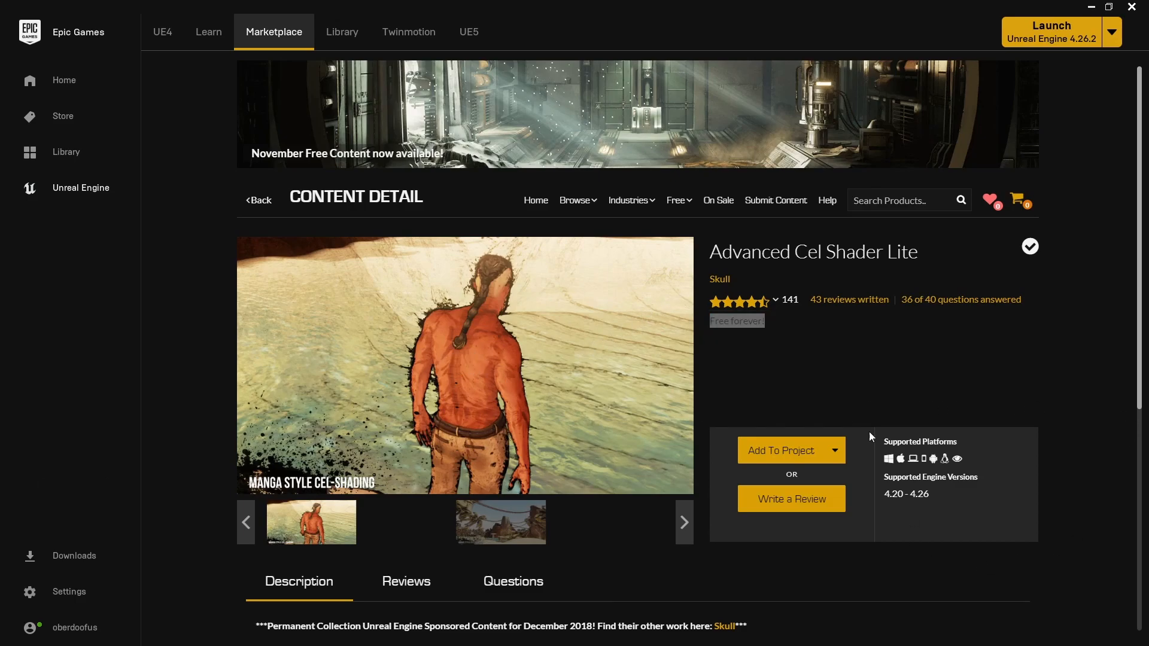
Step: Choose the template project as the destination for Advanced Cel Shader Lite, and decline adding the asset
click(835, 454)
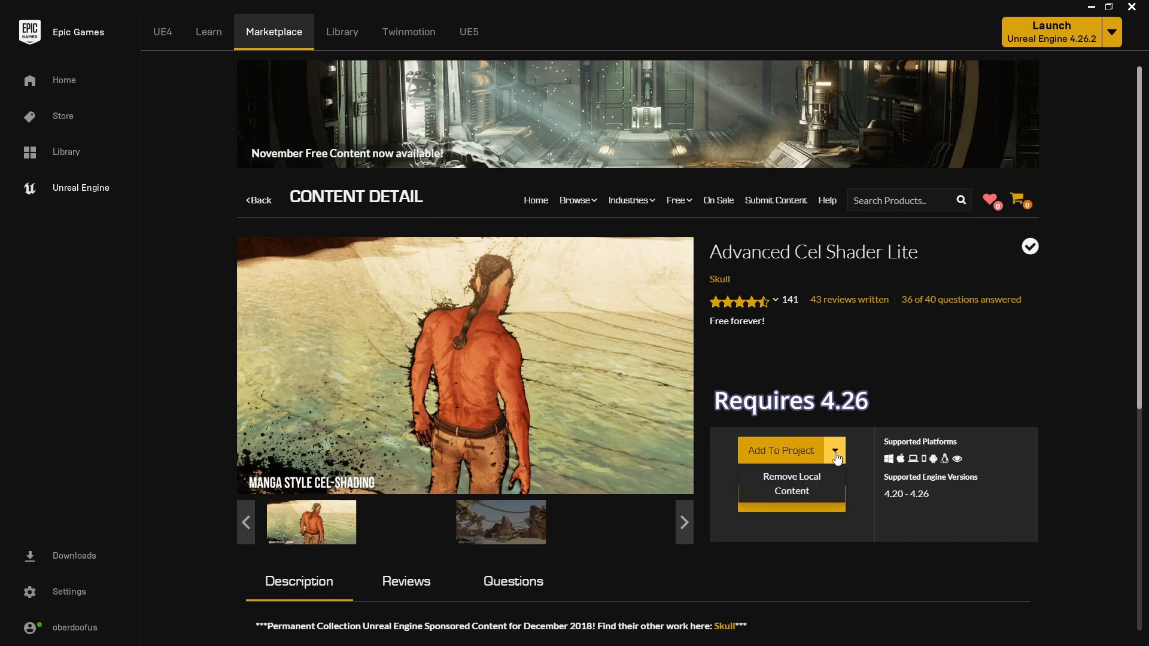
click(798, 389)
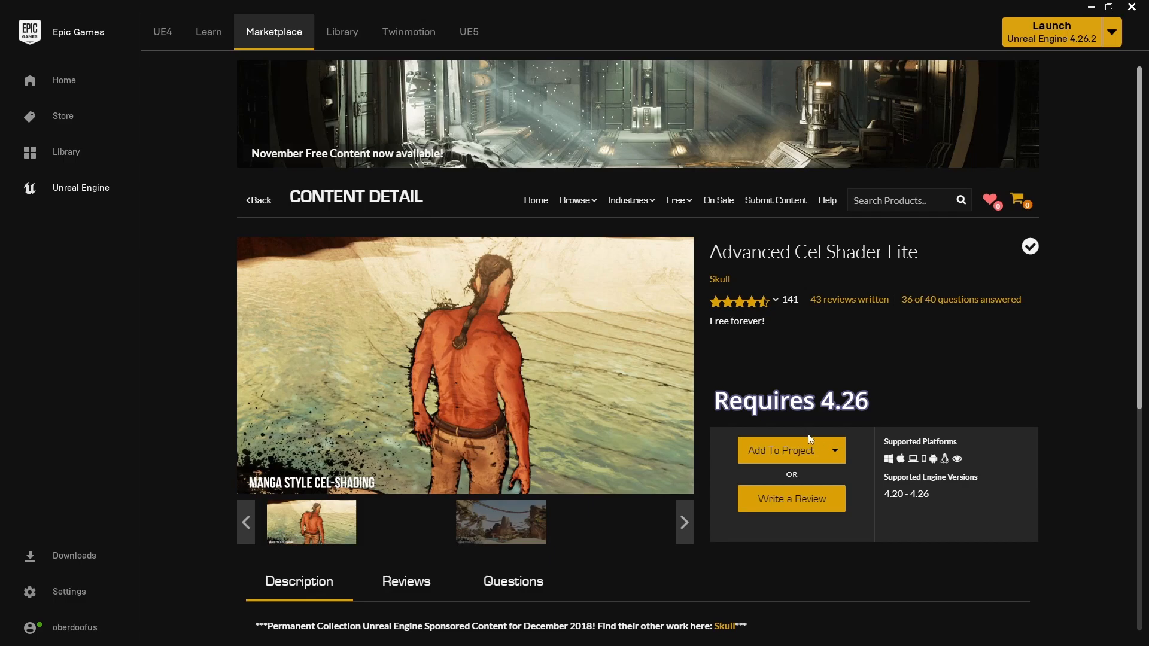
click(782, 455)
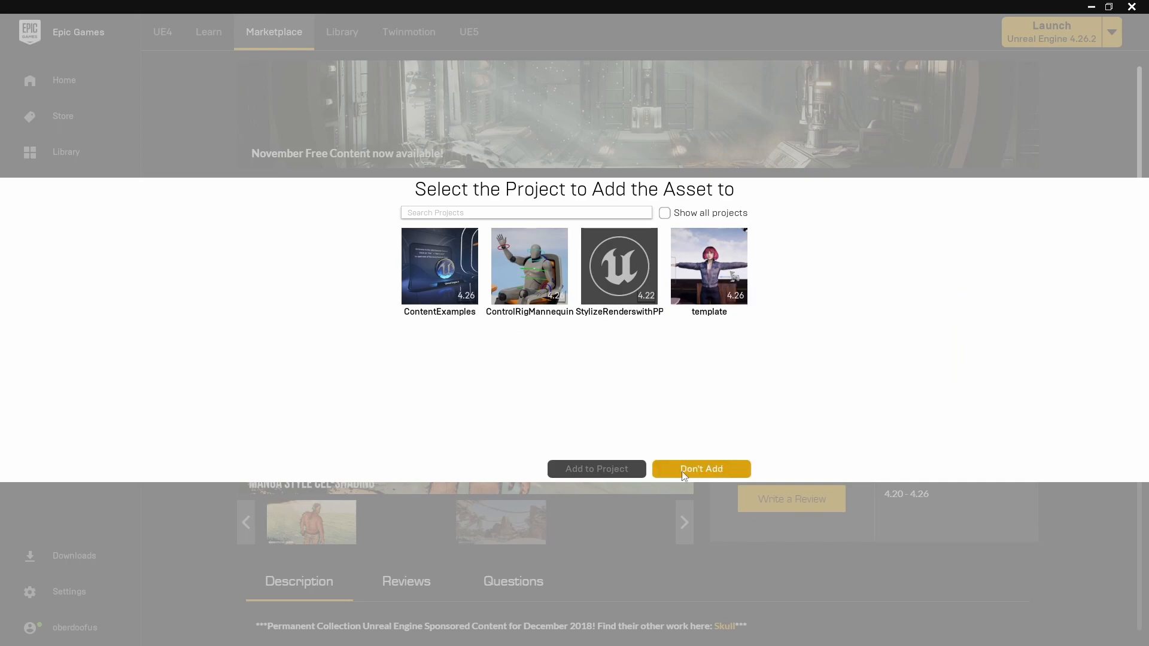
click(702, 278)
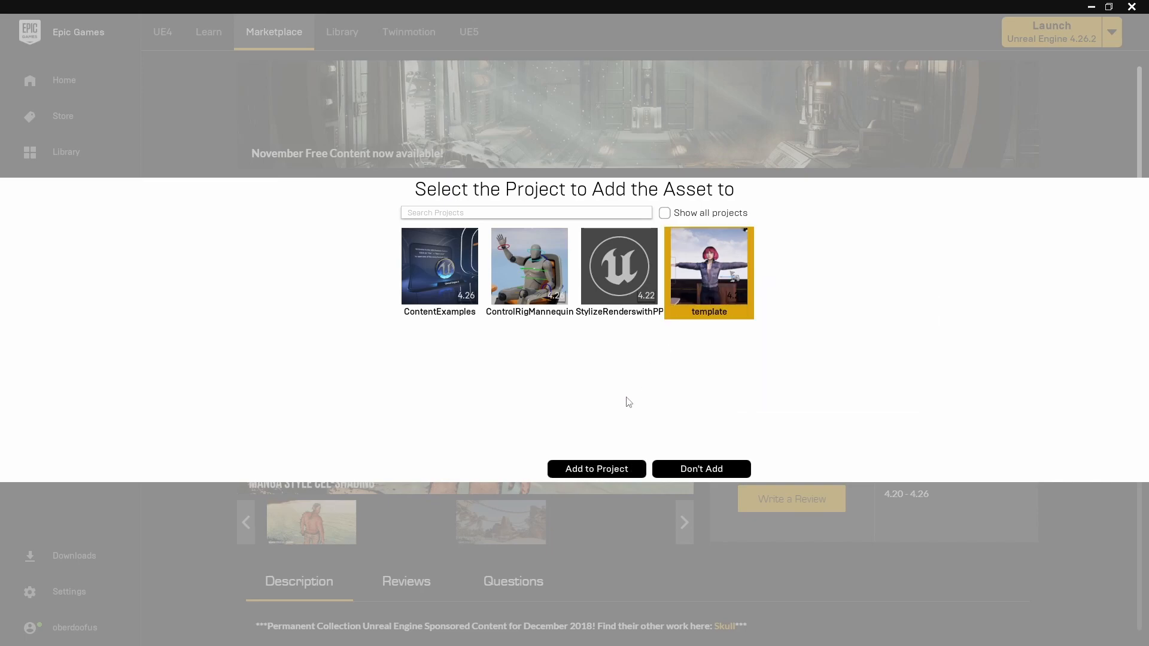
click(701, 469)
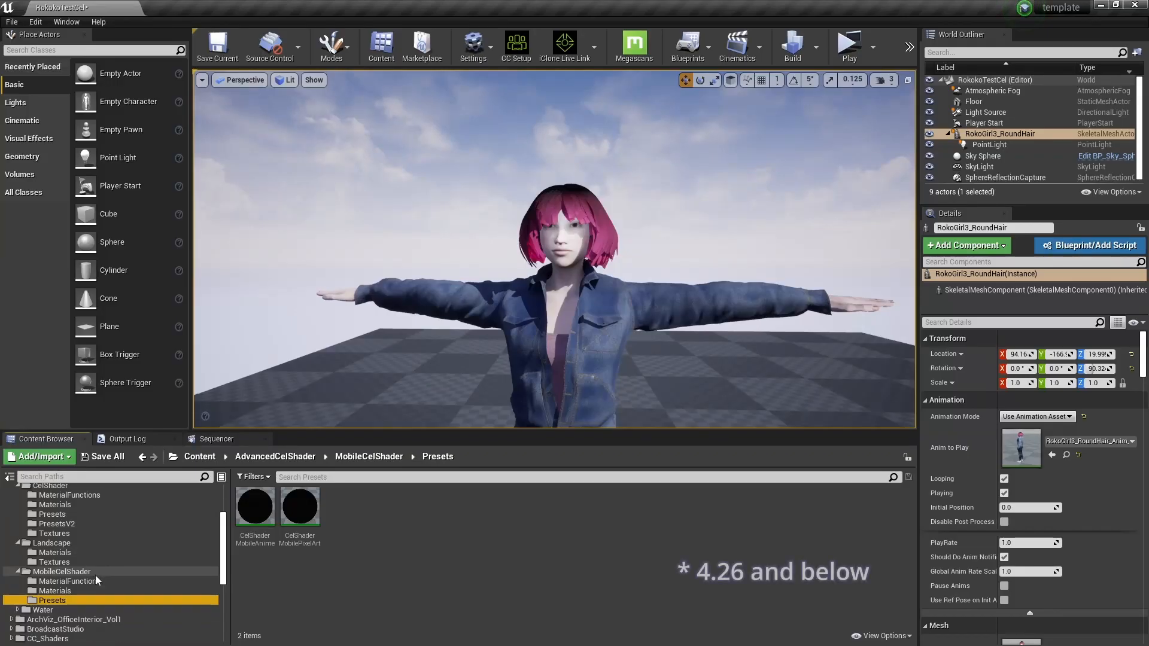
Step: In the Unreal Editor, look through the AdvancedCelShader content and open the CelShader MaterialFunctions folder
scroll(97, 576, up, 2)
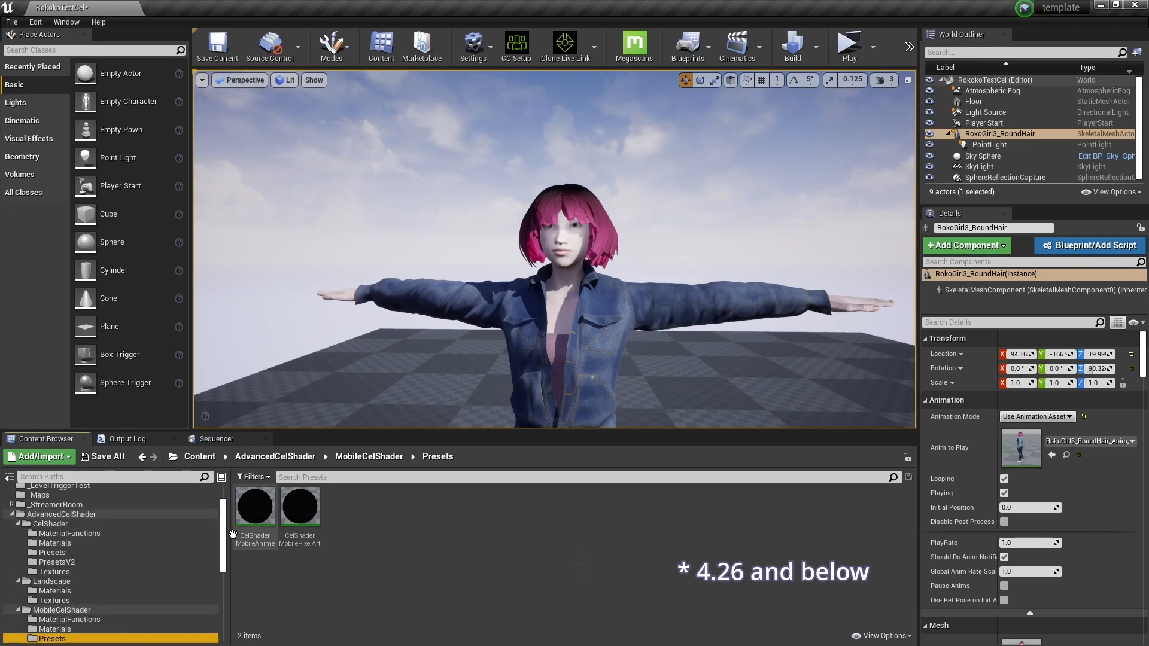
click(84, 533)
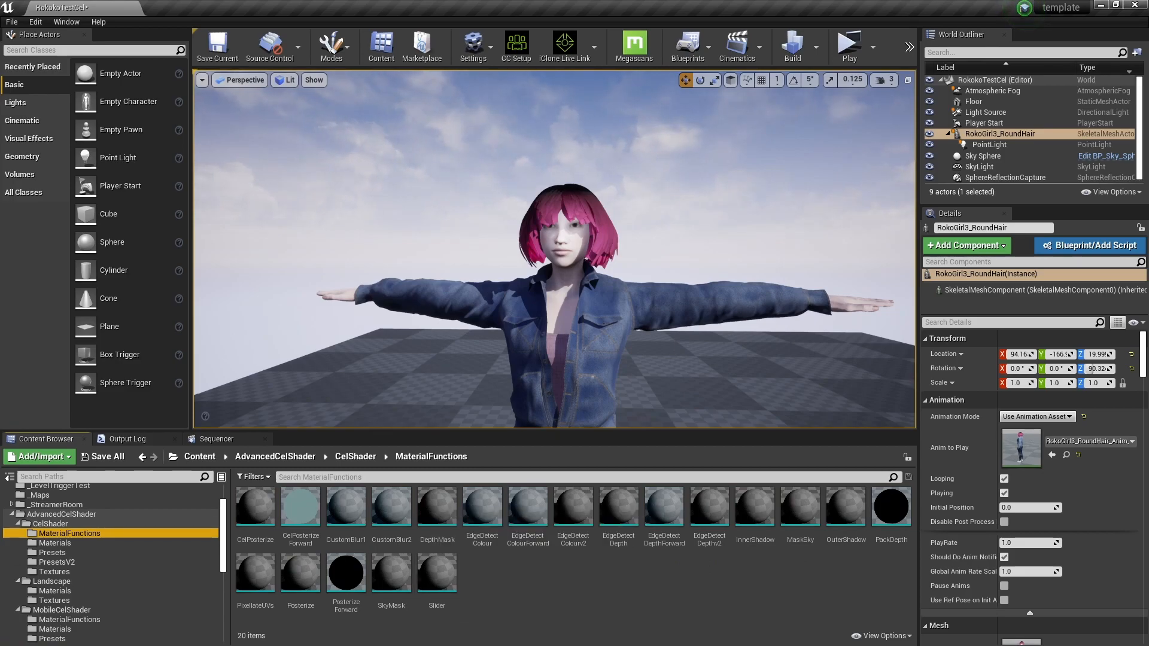
Step: Place a Post Process Volume from the visual effects actors in the level and move it along X, clear of the character
text(post)
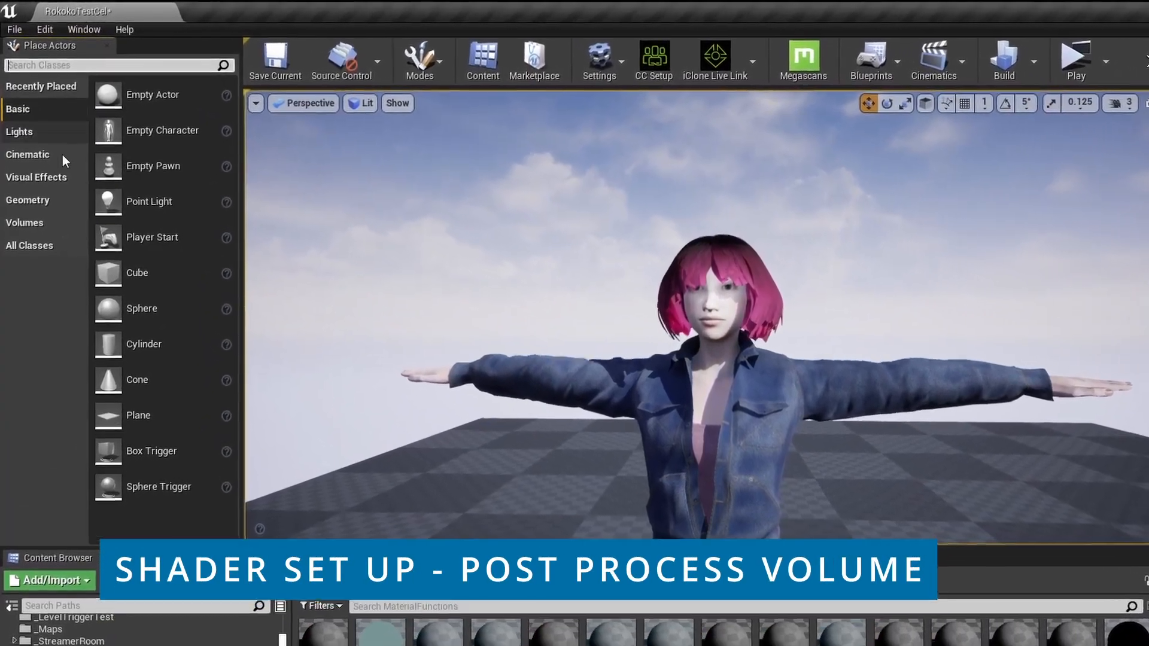
click(32, 157)
drag(157, 122, 654, 575)
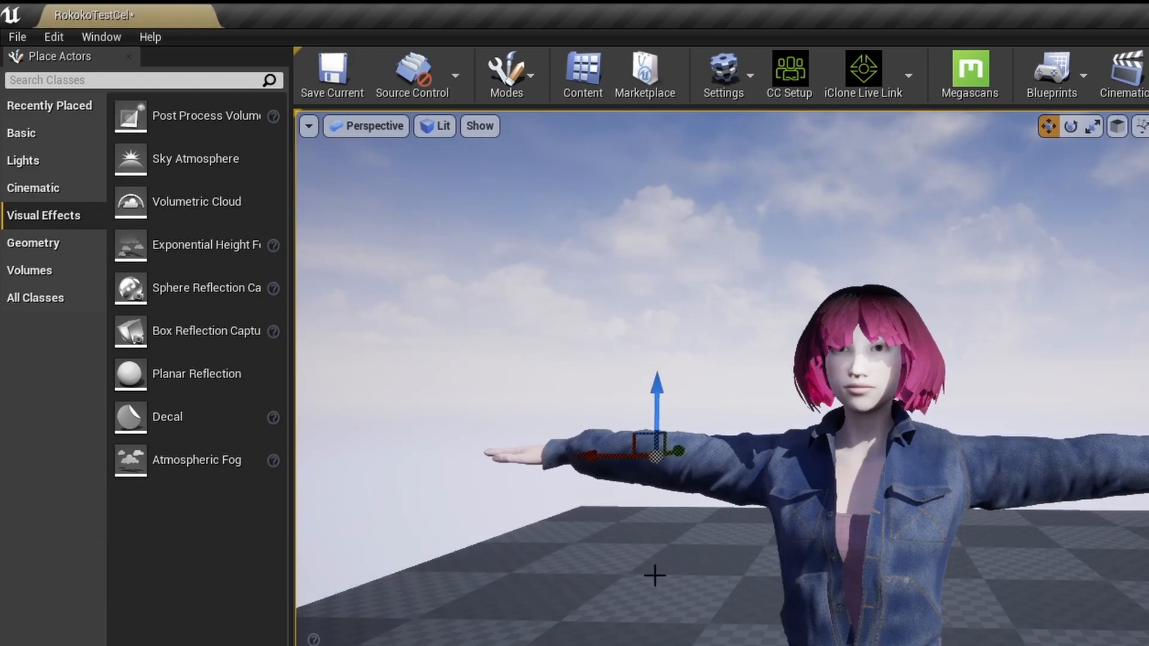
drag(583, 459, 366, 458)
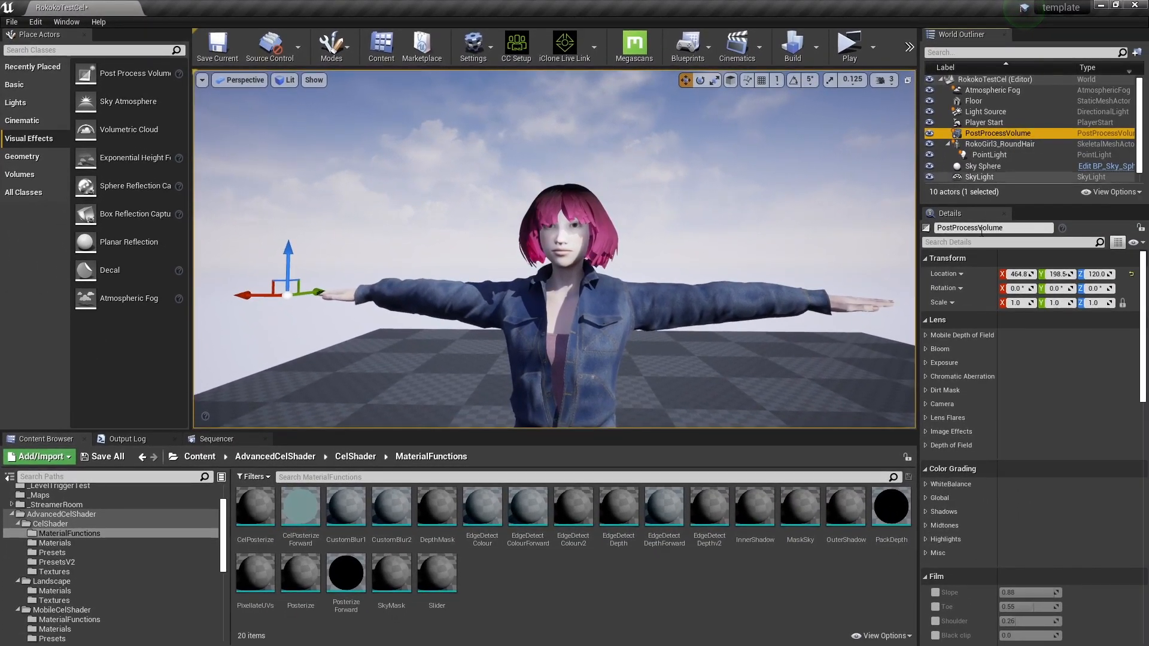
Step: Enable Infinite Extent (Unbound) on the Post Process Volume, finding the setting with "infin" and clearing the search
click(947, 241)
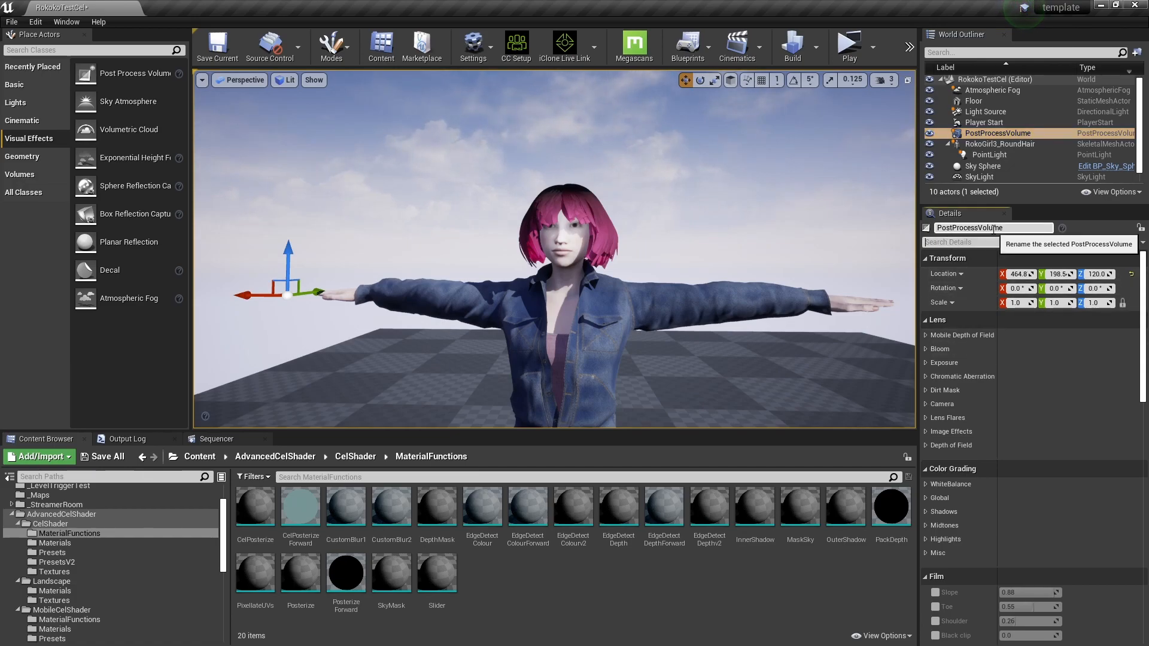
text(infin)
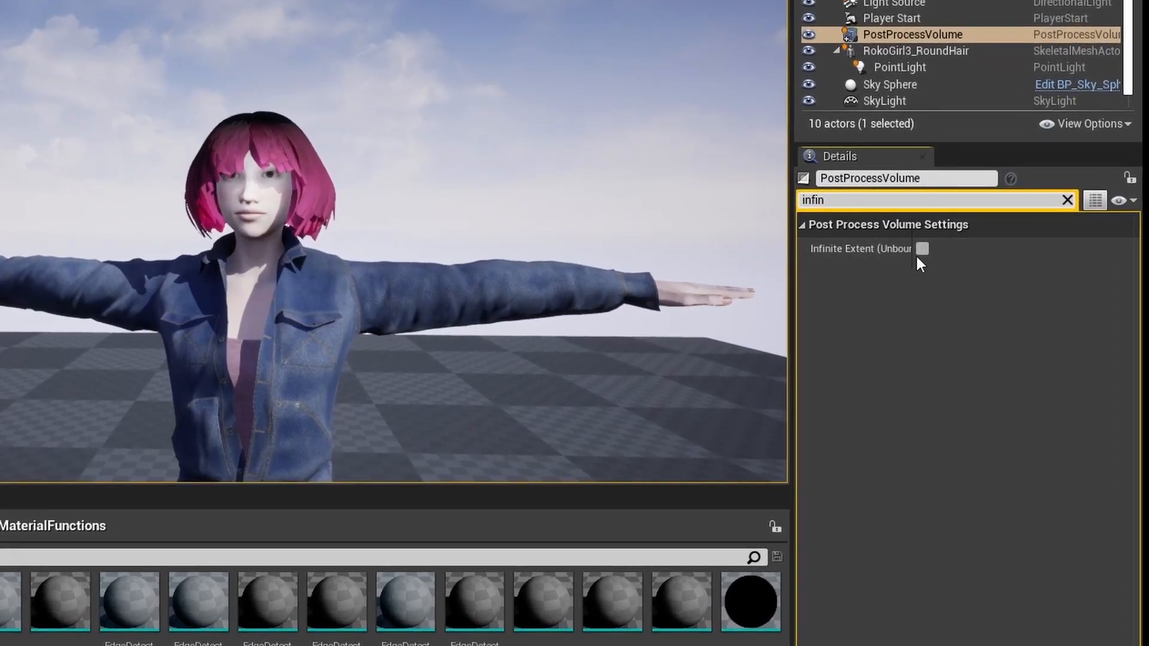
click(977, 266)
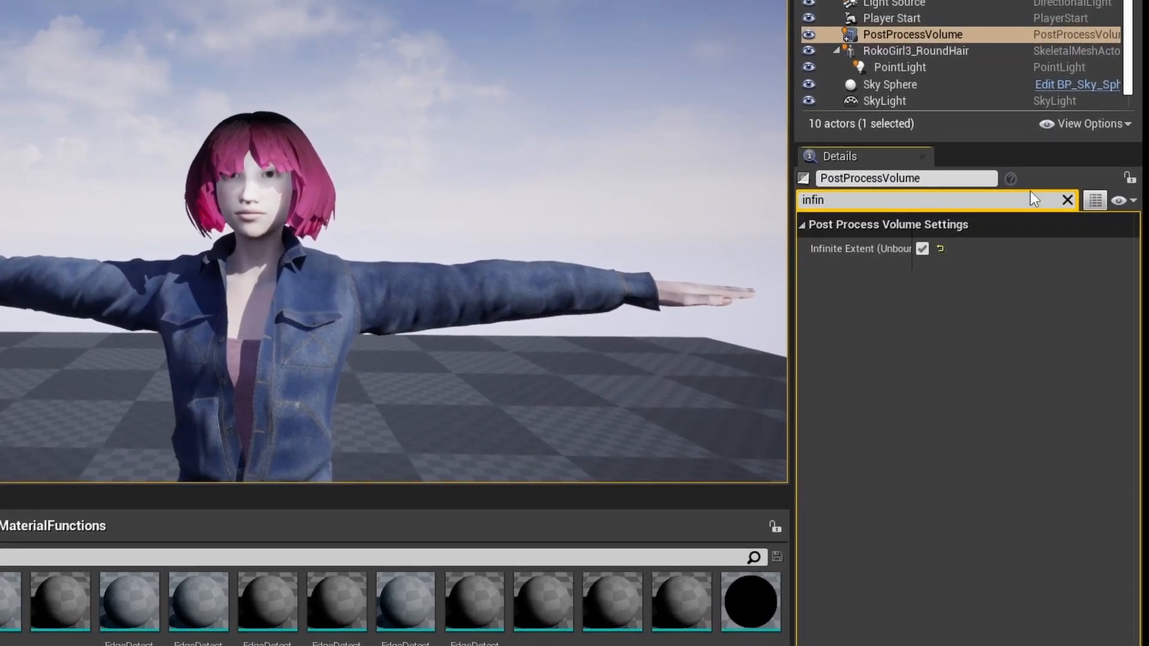
click(1068, 199)
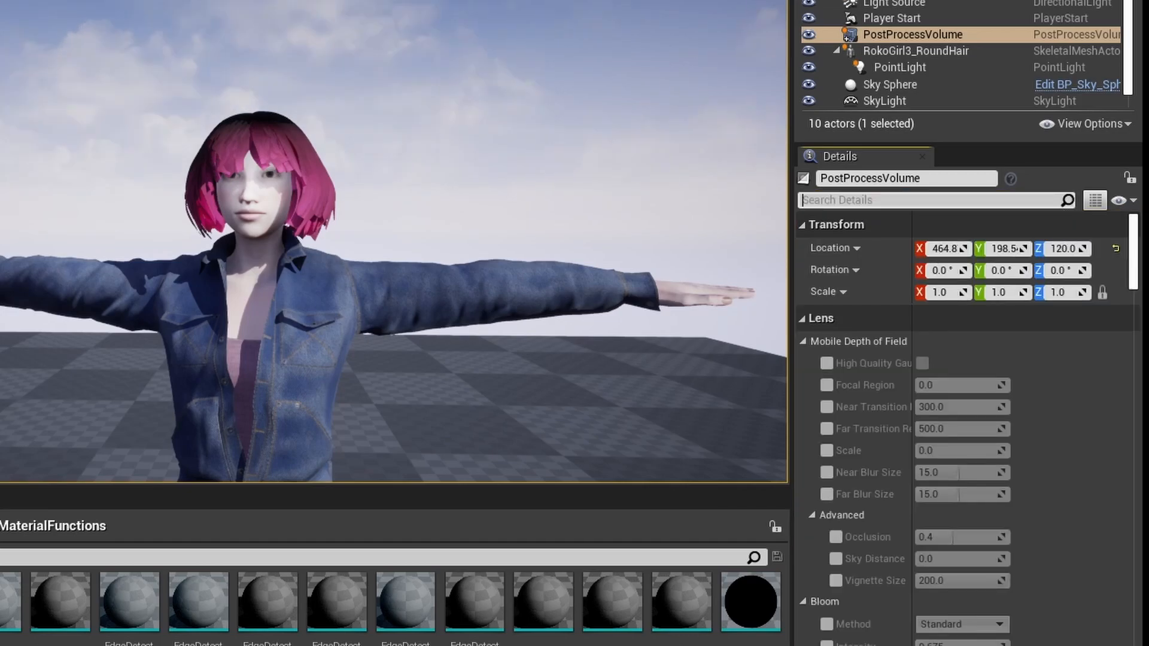
Step: Add an element to the volume's Post Process Materials array and make it an asset reference
click(803, 341)
click(803, 360)
click(804, 424)
scroll(803, 419, down, 2)
click(802, 389)
click(802, 410)
scroll(882, 469, down, 13)
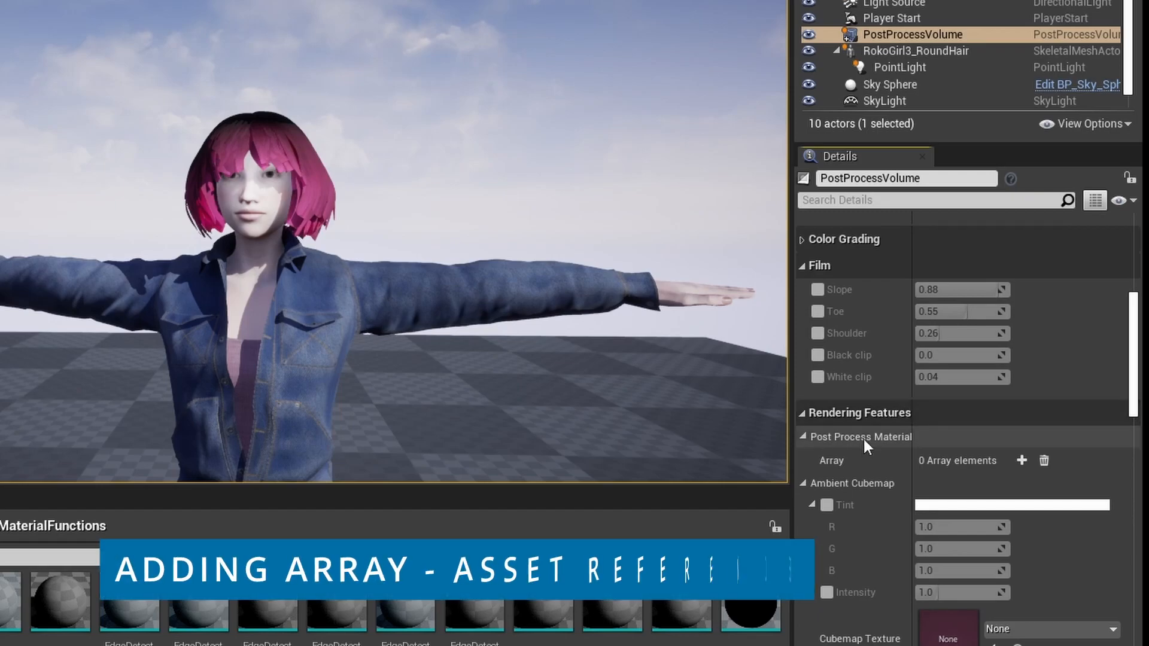
click(1021, 460)
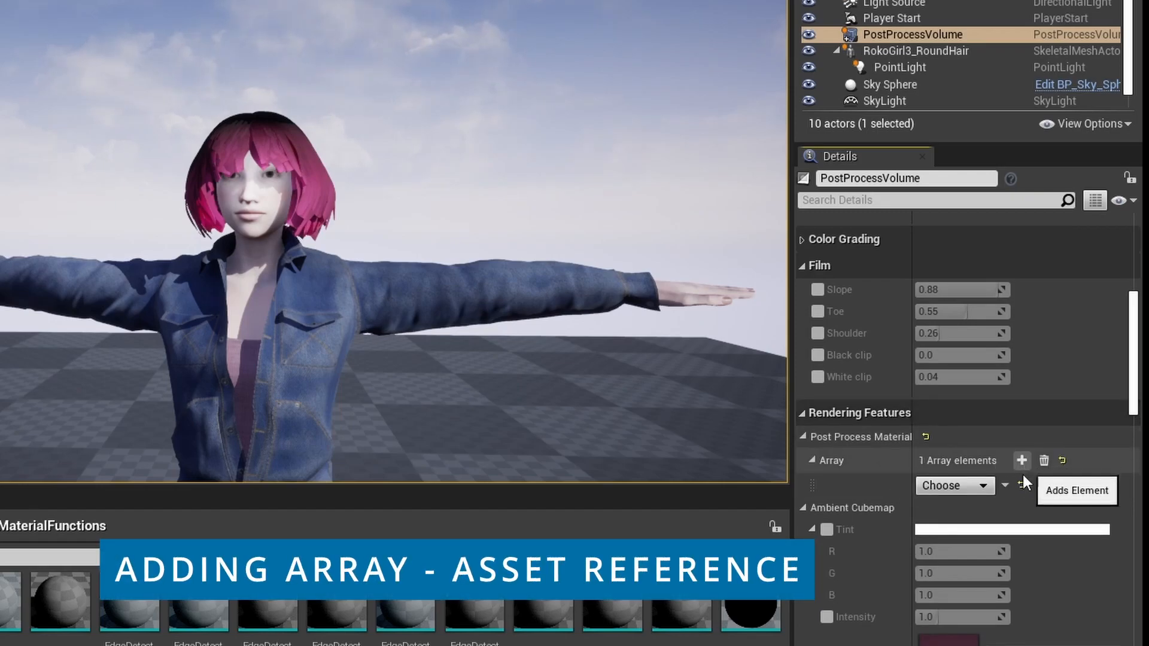
click(985, 482)
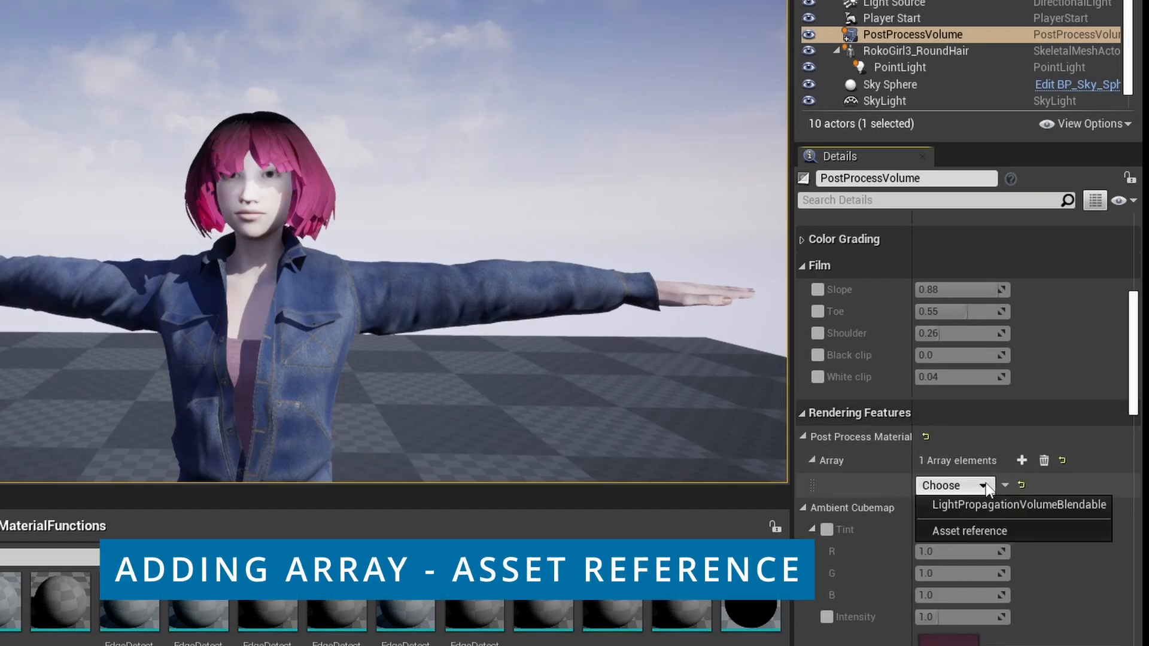
click(973, 530)
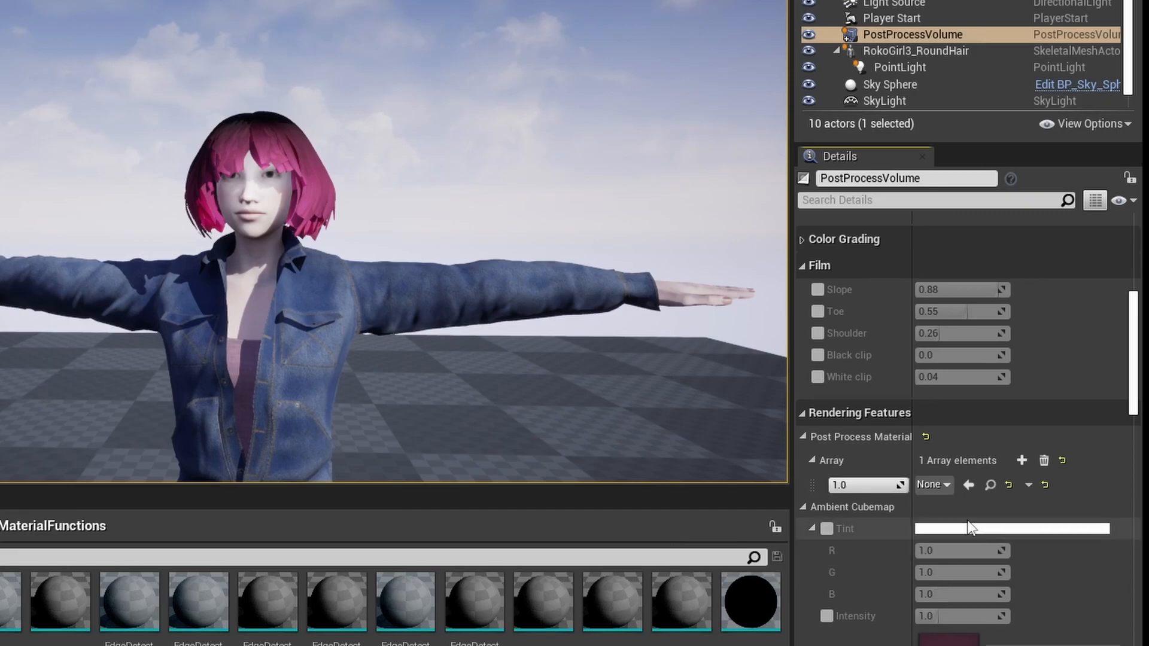
Step: Assign the CelShader material to the post process array element, searching for "cel", and inspect its effect on the character
click(942, 484)
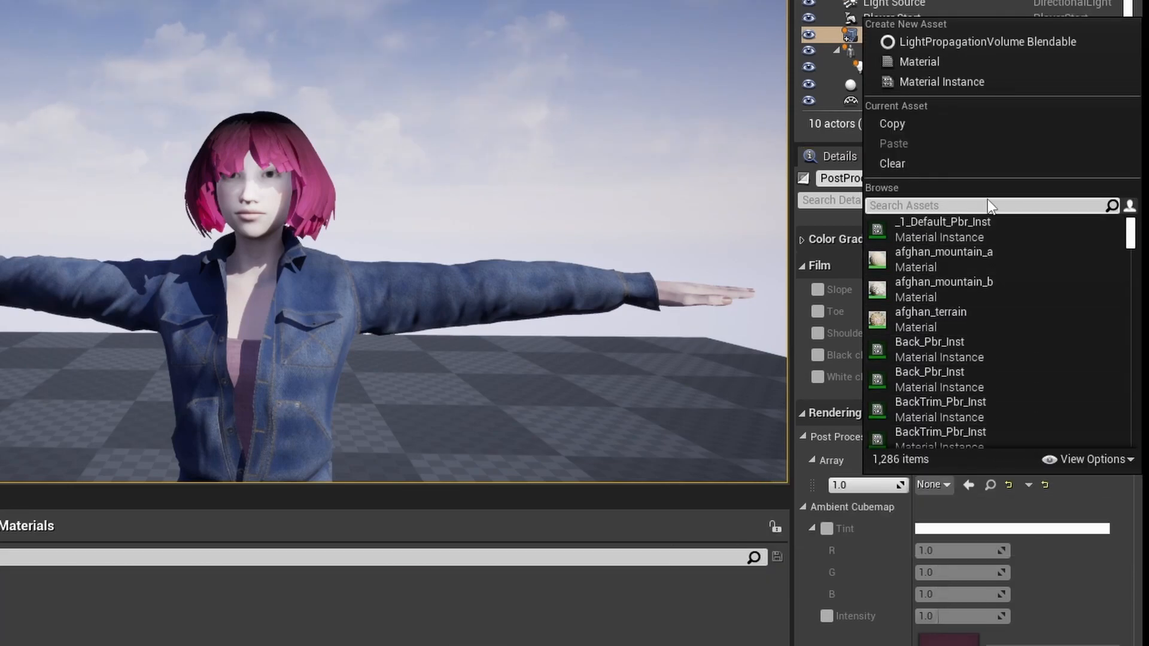
text(cel)
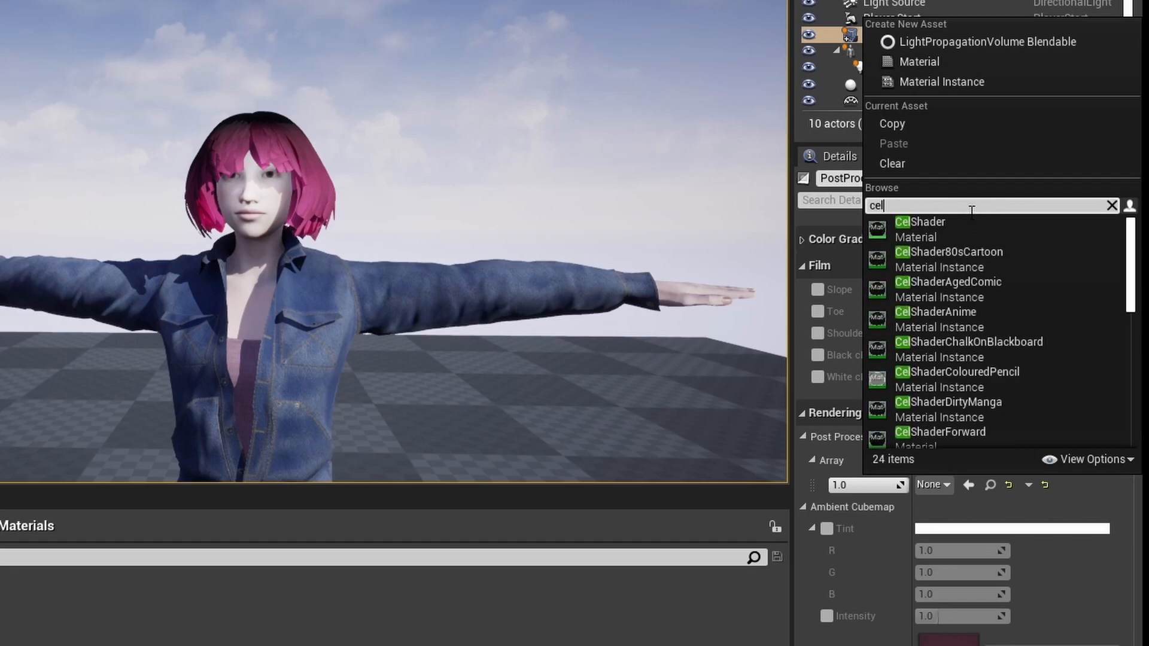
click(955, 225)
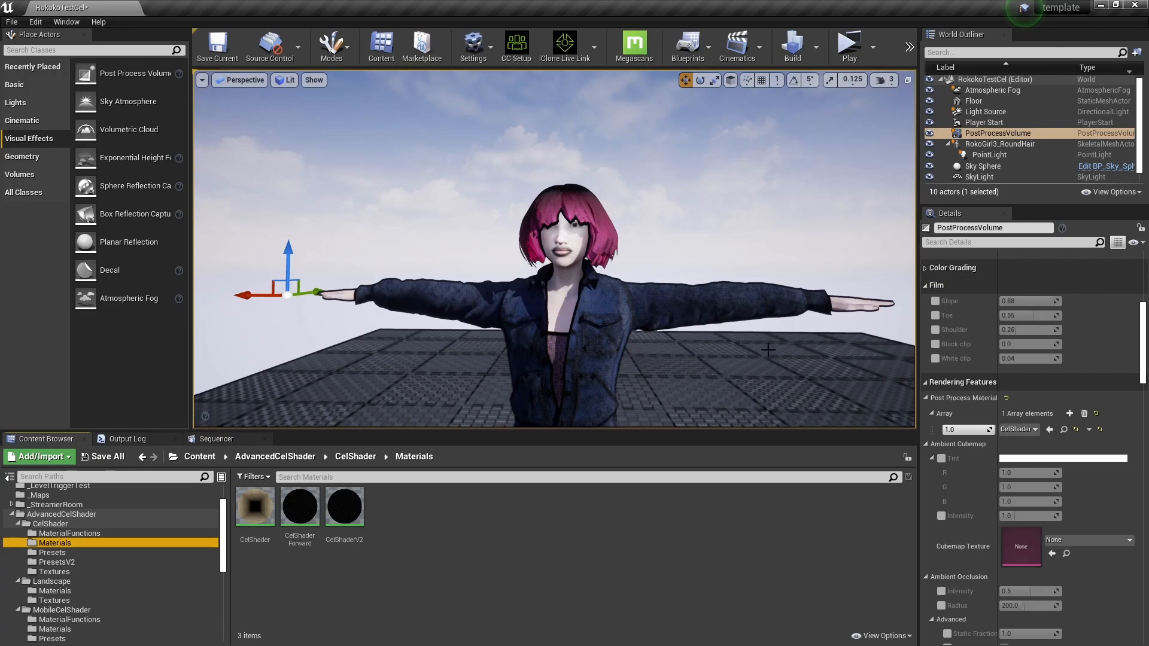
mouse_move(739, 358)
right_down()
mouse_move(562, 358)
mouse_move(720, 358)
mouse_move(721, 373)
mouse_move(739, 358)
right_up()
key(d)
key(s)
key(a)
key(w)
key(a)
key(d)
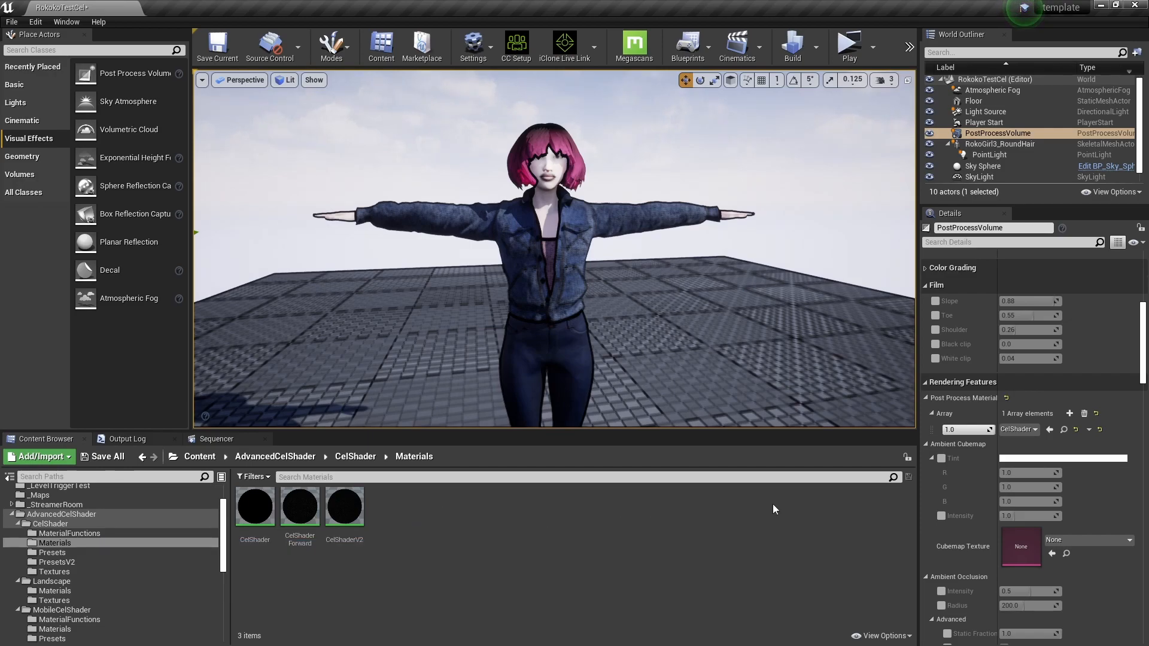
Step: Switch the post process material to CelShader80sCartoon and inspect its effect on the character
click(1036, 431)
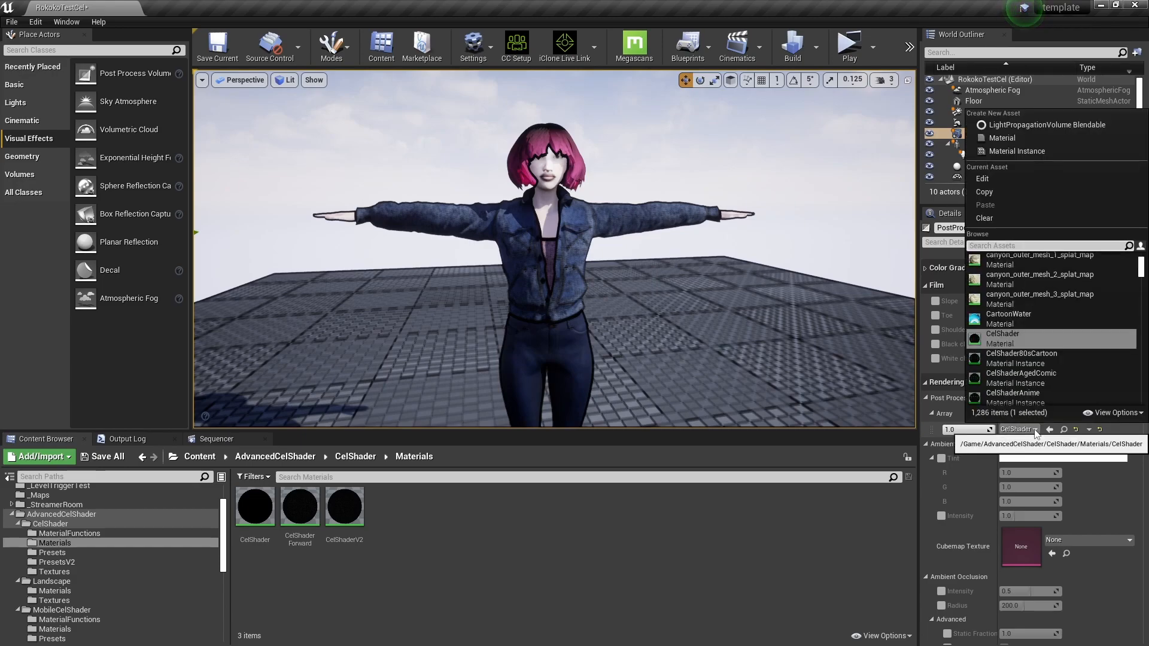
click(1036, 357)
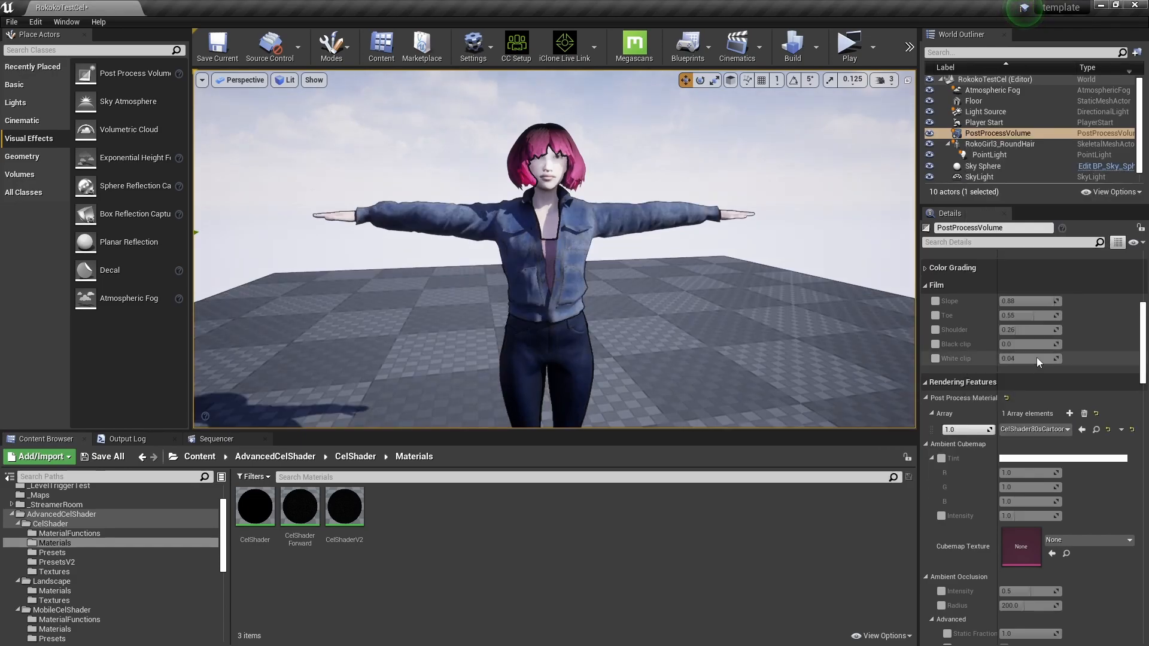
right_drag(554, 249, 563, 228)
key(d)
key(a)
key(s)
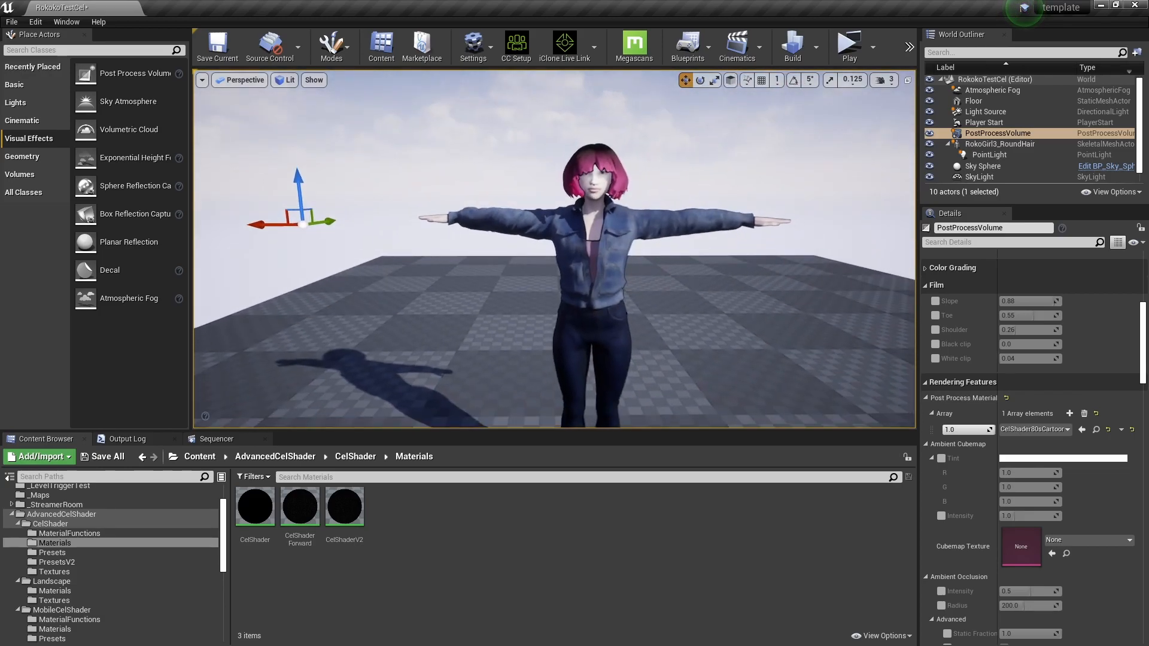
Step: Switch the post process material to CelShaderAgedComic and start a play preview of the level
click(1067, 429)
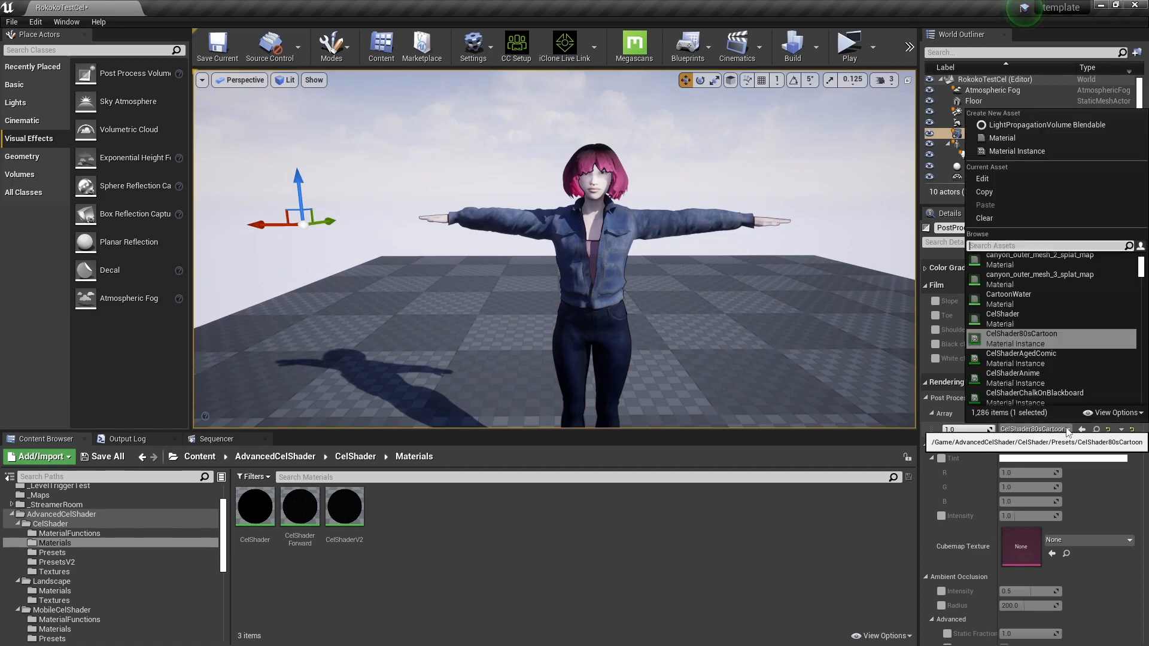
click(1050, 361)
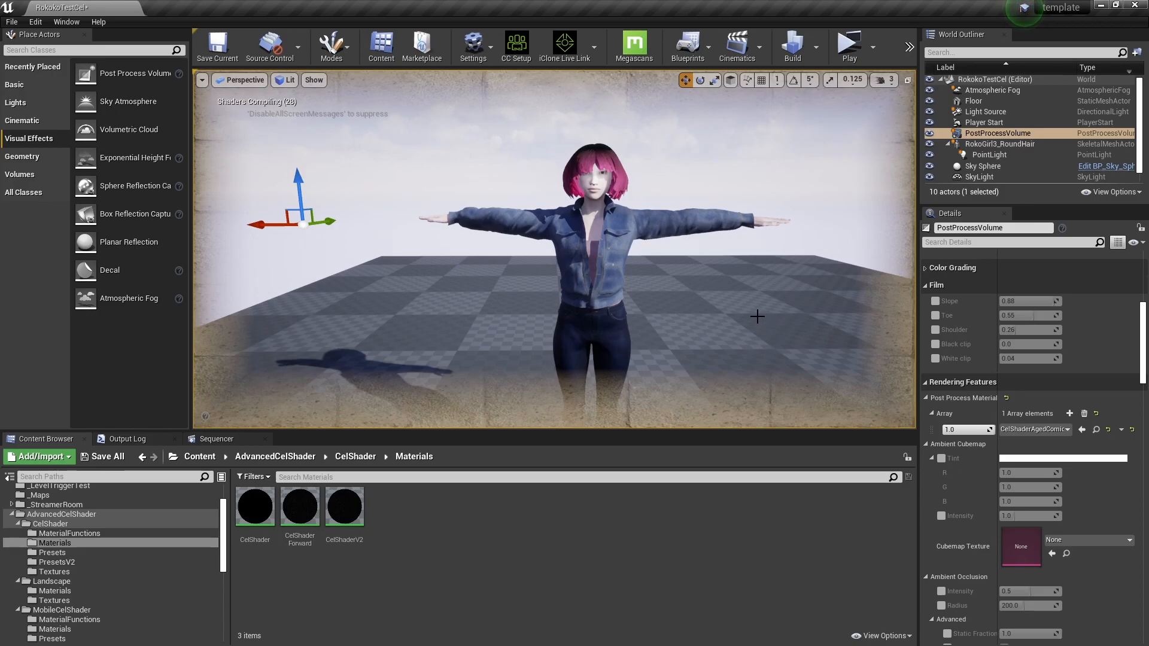
right_drag(730, 294, 622, 287)
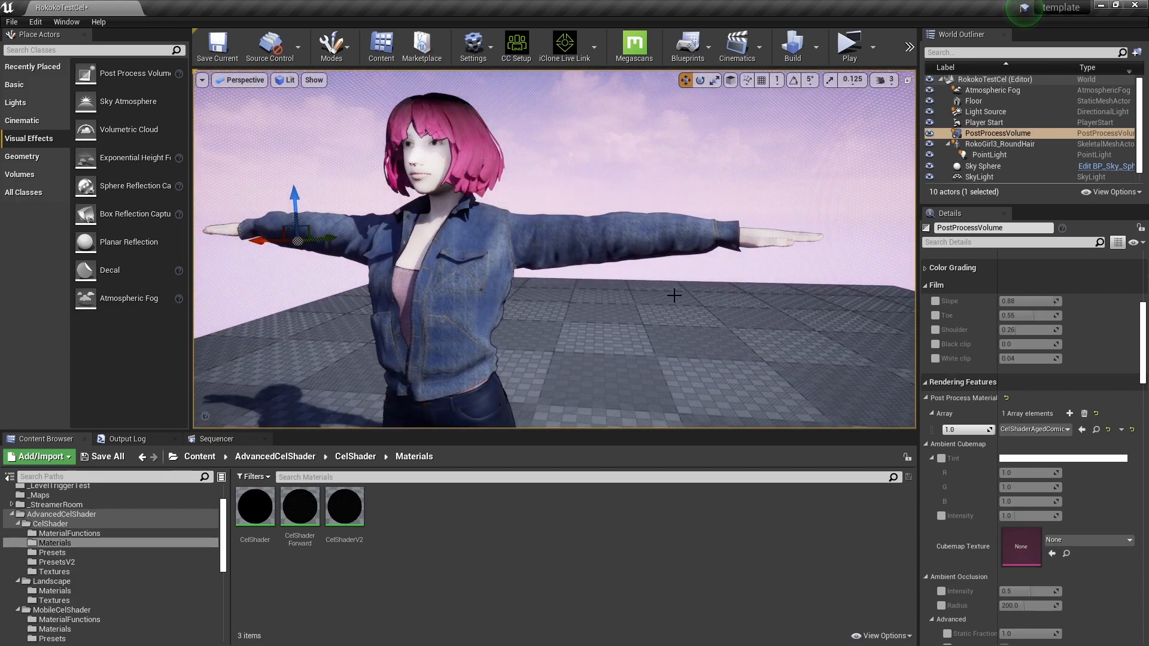
right_drag(622, 287, 666, 297)
click(845, 48)
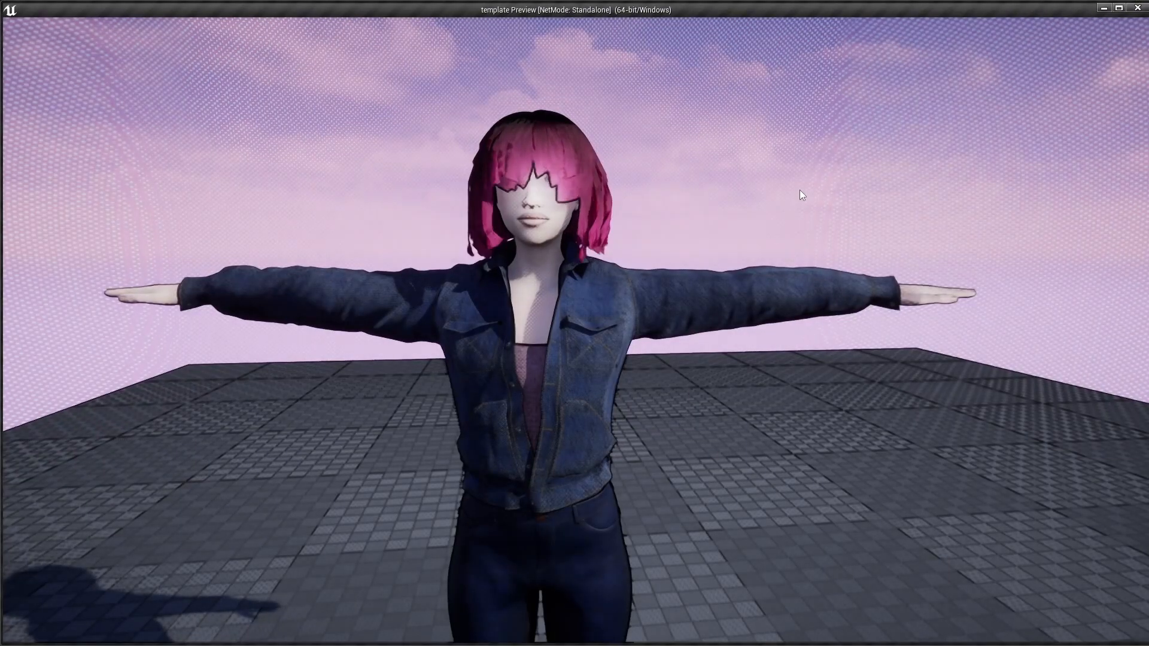
Step: Fly around the animated character in the play preview to examine the aged comic look from several distances, and end the preview
click(720, 397)
key(s)
key(d)
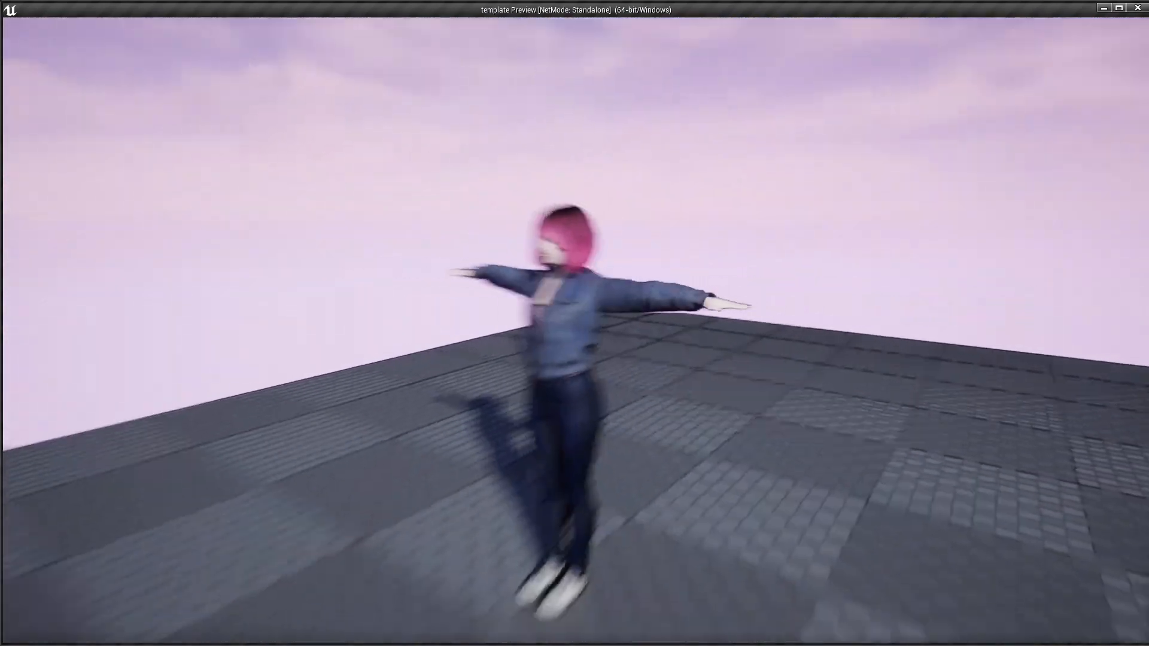
key(a)
key(w)
key(s)
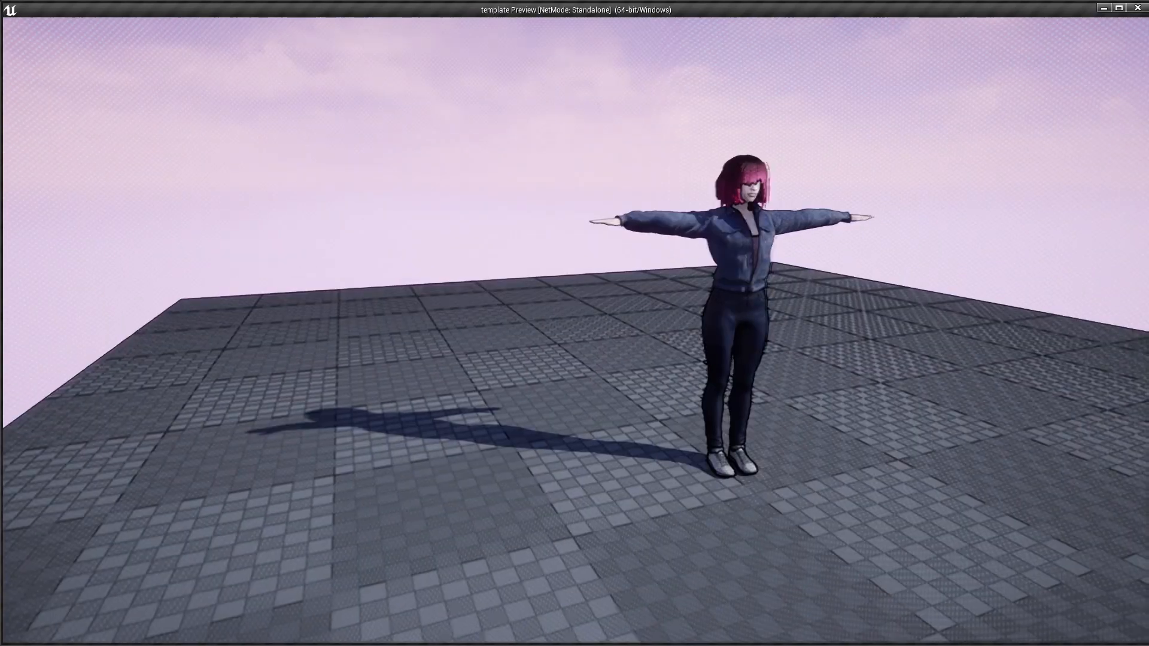
key(w)
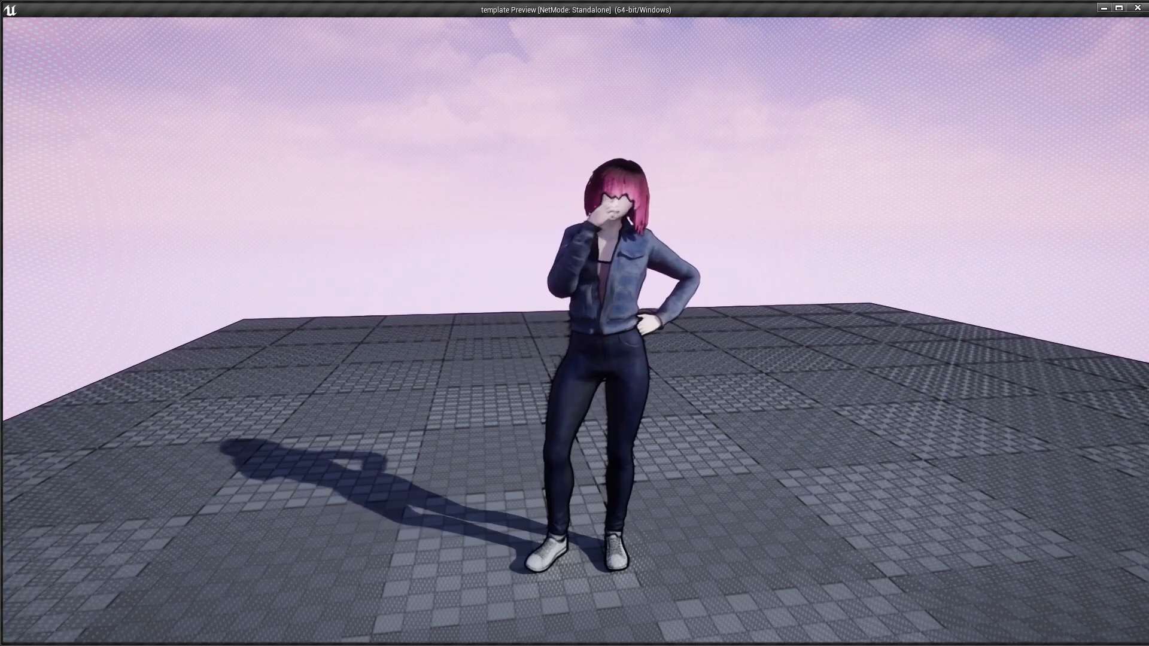
key(w)
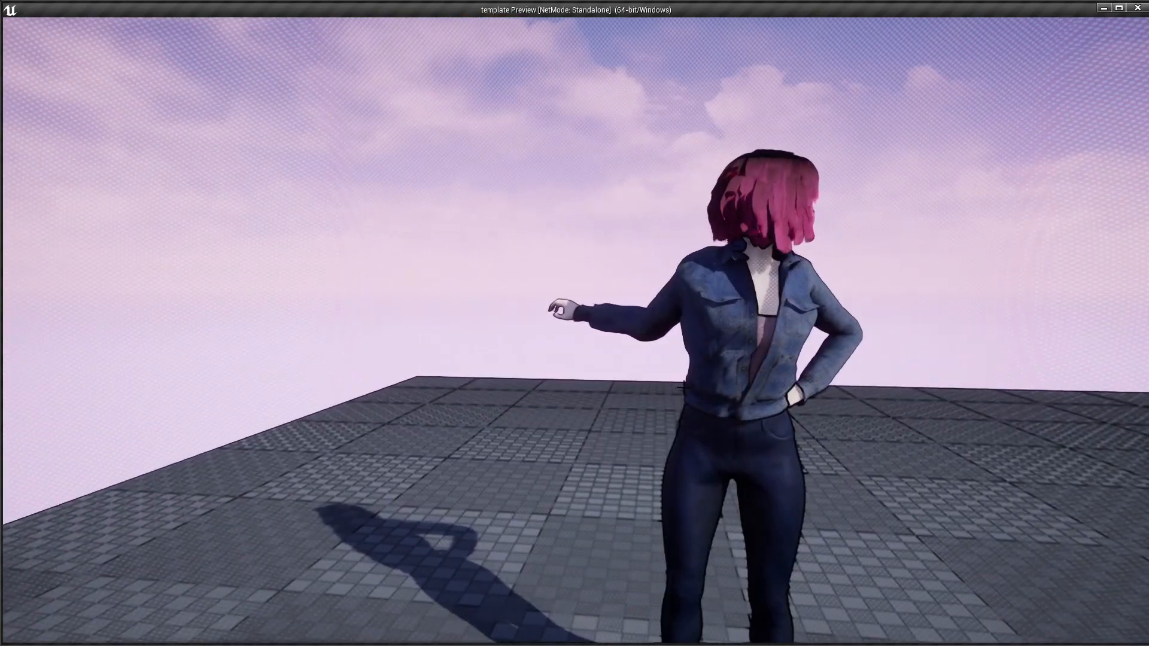
key(Escape)
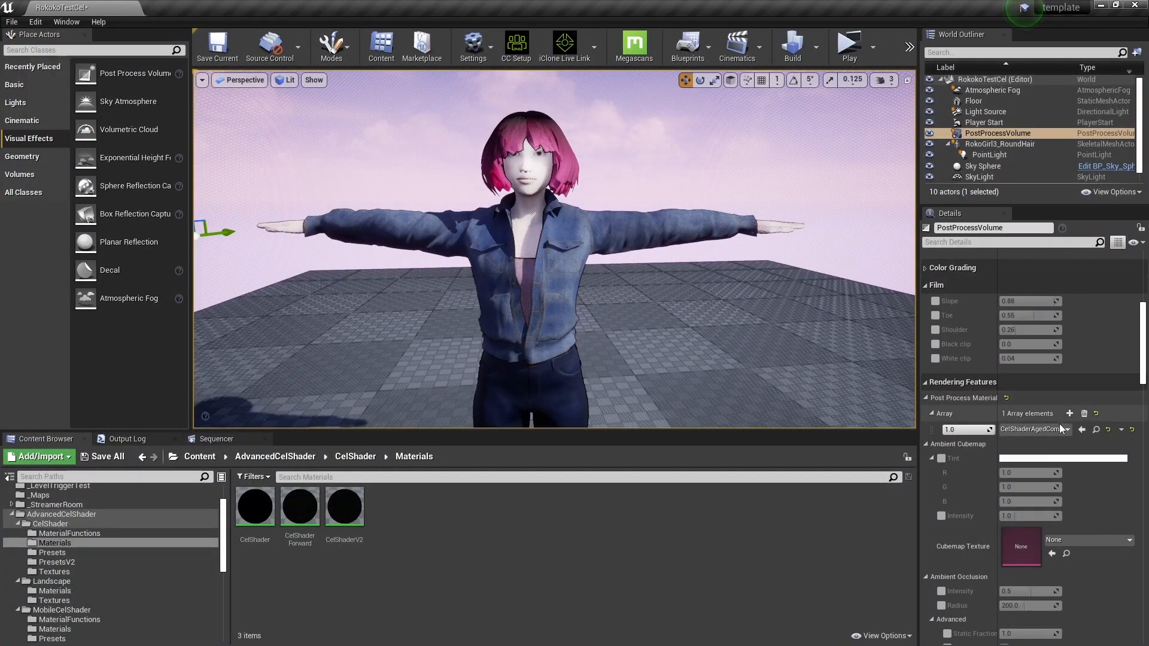
Step: Switch the post process material to CelShaderAnime and open the CelShader Presets folder in the content browser
click(1044, 429)
click(1022, 362)
click(52, 552)
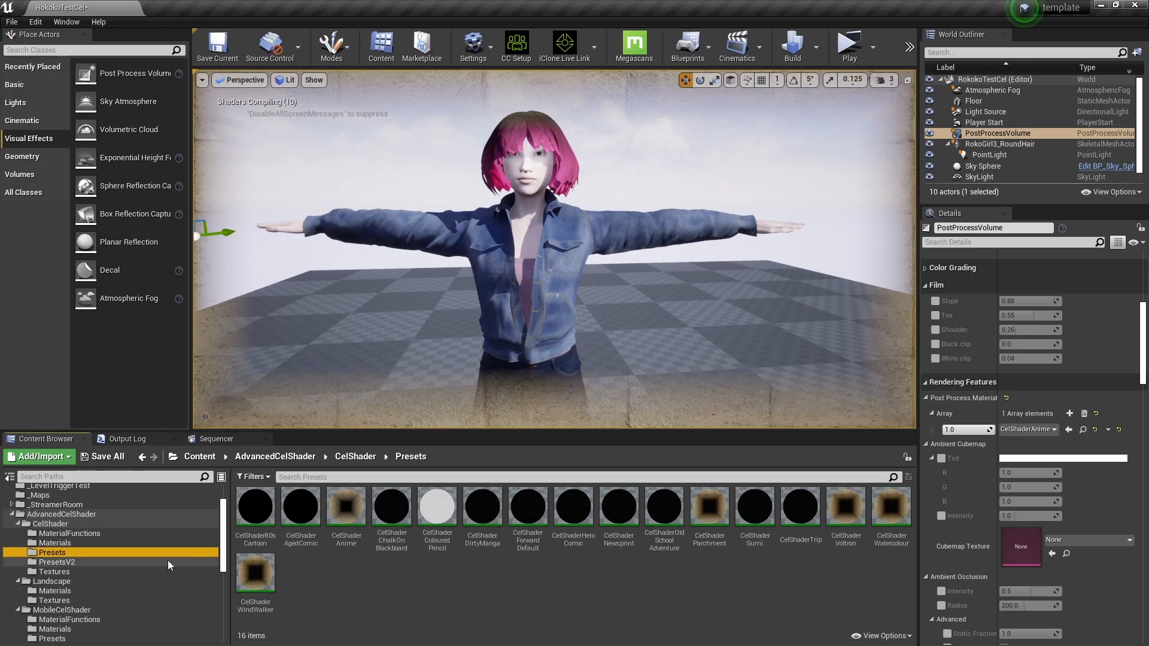
mouse_move(686, 314)
alt+mouse_down()
mouse_move(460, 314)
mouse_move(697, 314)
mouse_move(688, 314)
alt+mouse_up()
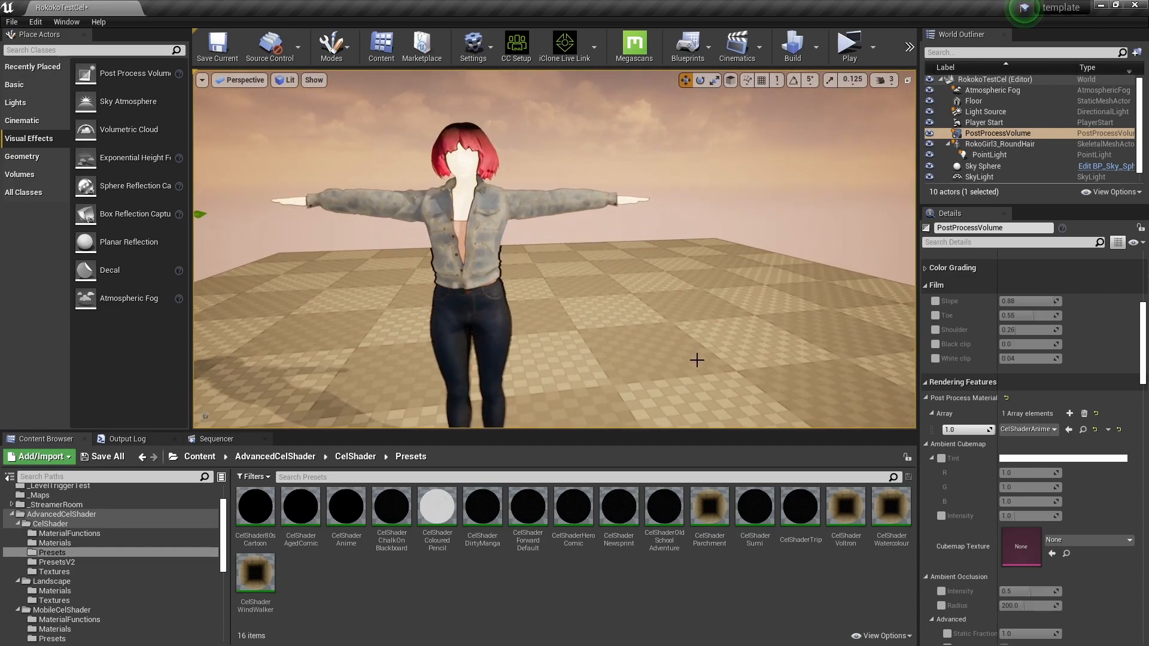
Step: Switch the post process material to CelShaderDirtyManga and inspect its effect on the character
click(1048, 430)
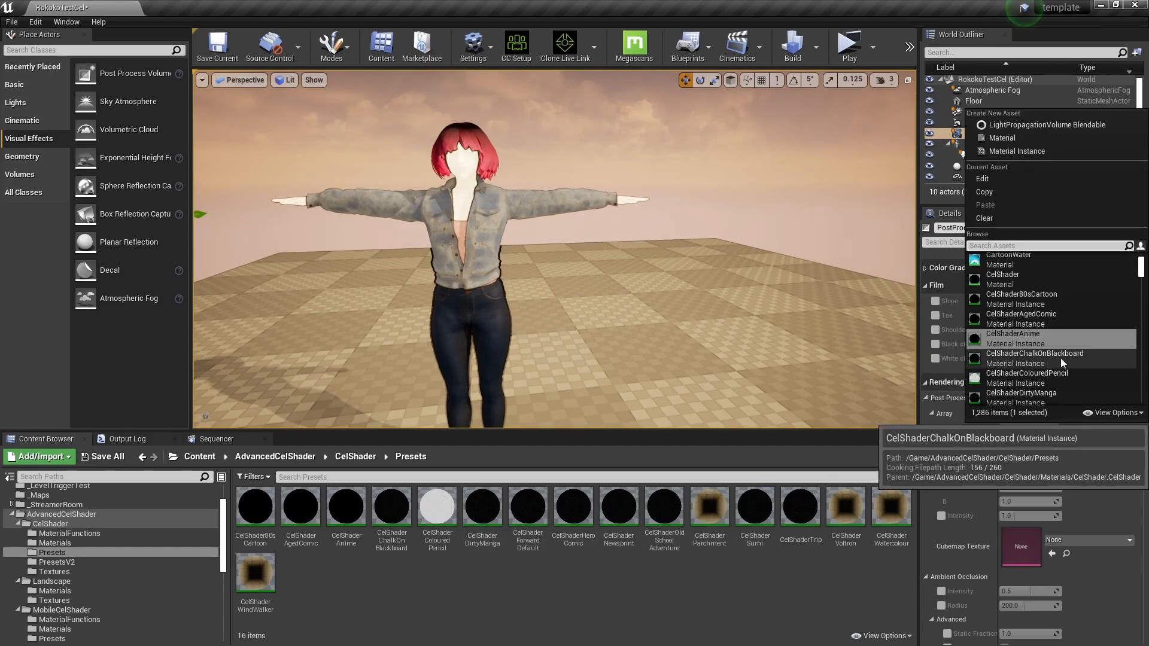
click(1028, 395)
right_drag(554, 249, 664, 249)
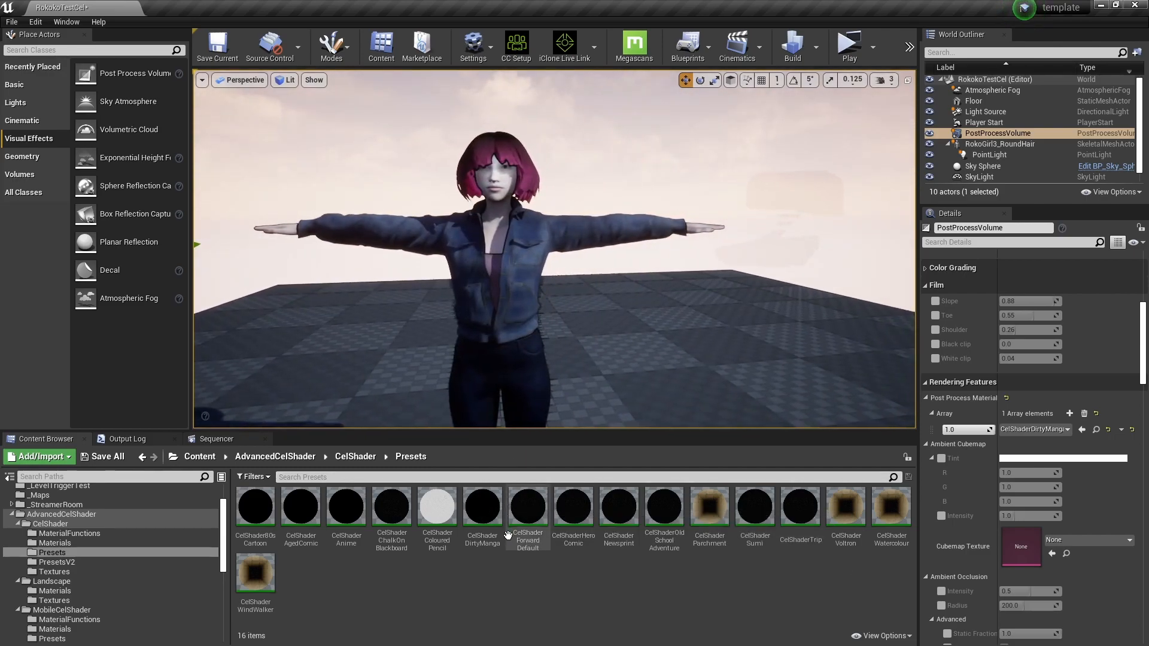
Step: Open the CelShaderDirtyManga preset for editing, and shrink and move its window so the character stays visible in the viewport
click(482, 509)
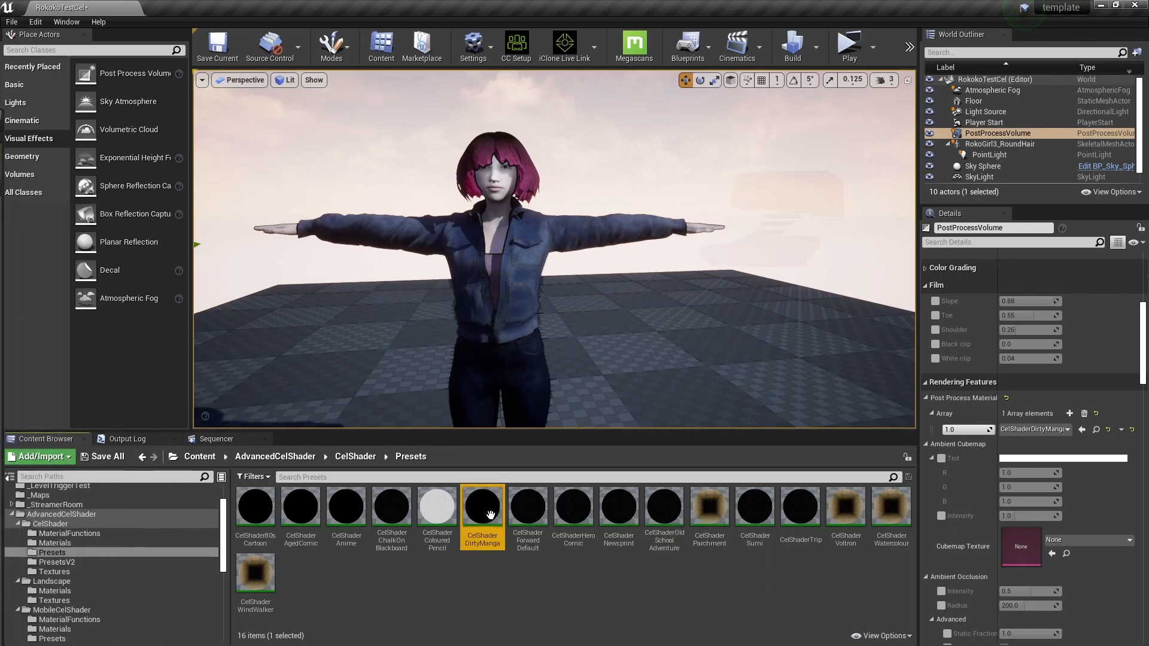
drag(0, 99, 888, 42)
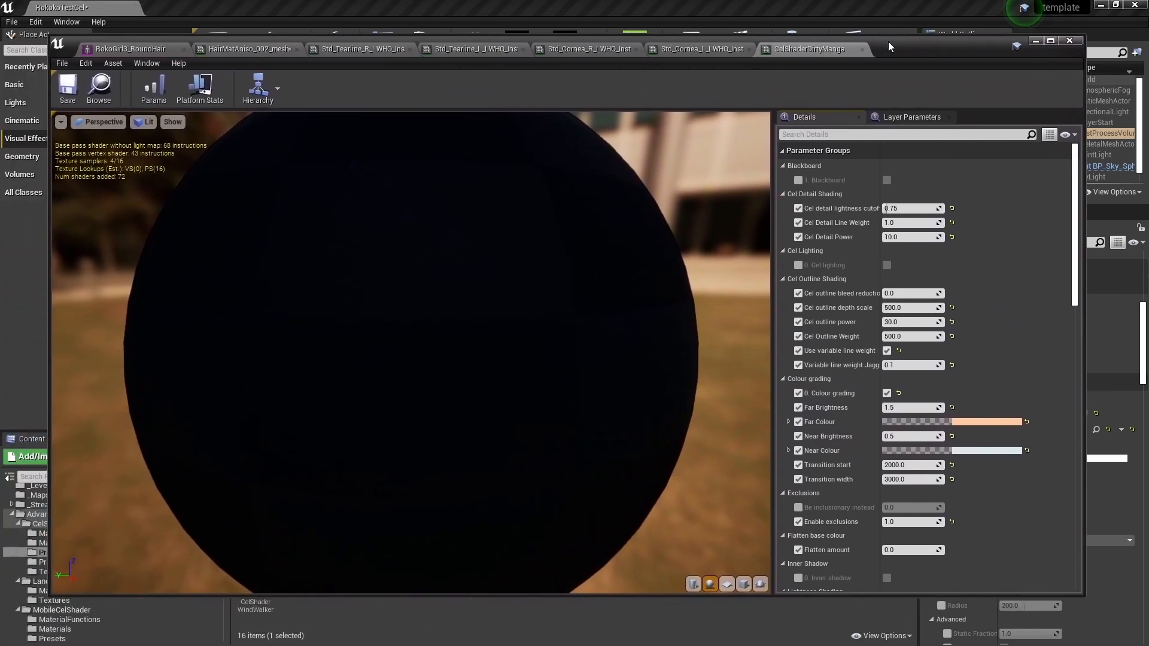
drag(1080, 119, 357, 205)
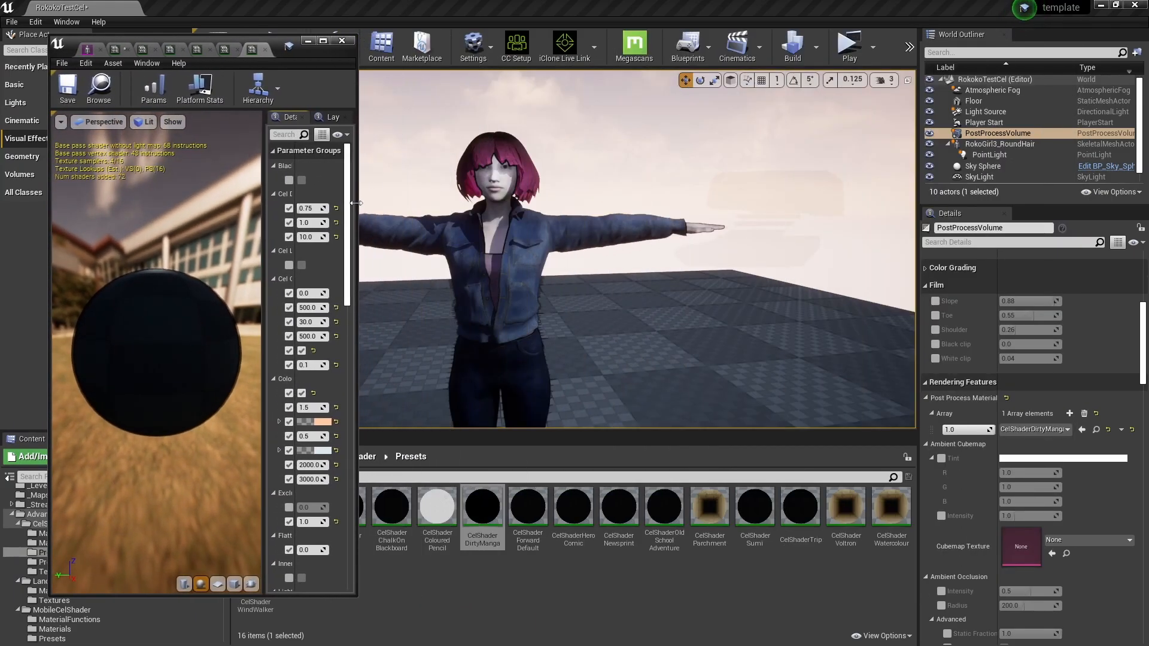
drag(286, 43, 256, 94)
Step: Try raising the directional Light Source's intensity to about 38.9 lux, and undo the change
click(981, 113)
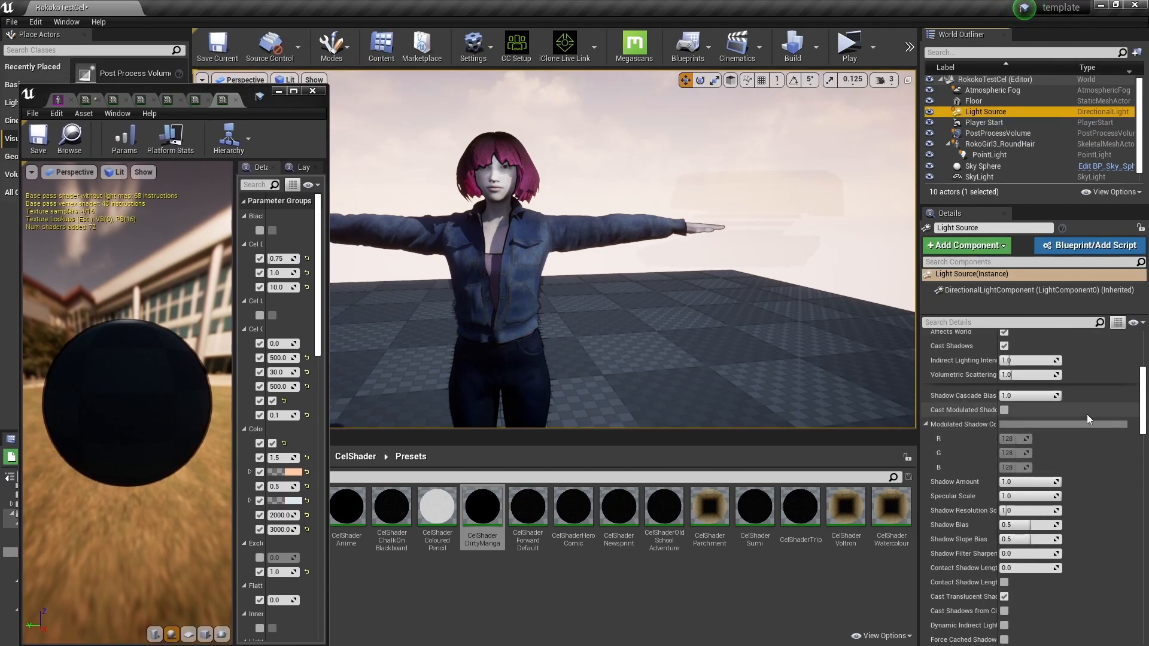
scroll(1084, 413, up, 10)
mouse_move(1039, 435)
mouse_down()
mouse_move(1013, 438)
mouse_move(1024, 438)
mouse_up()
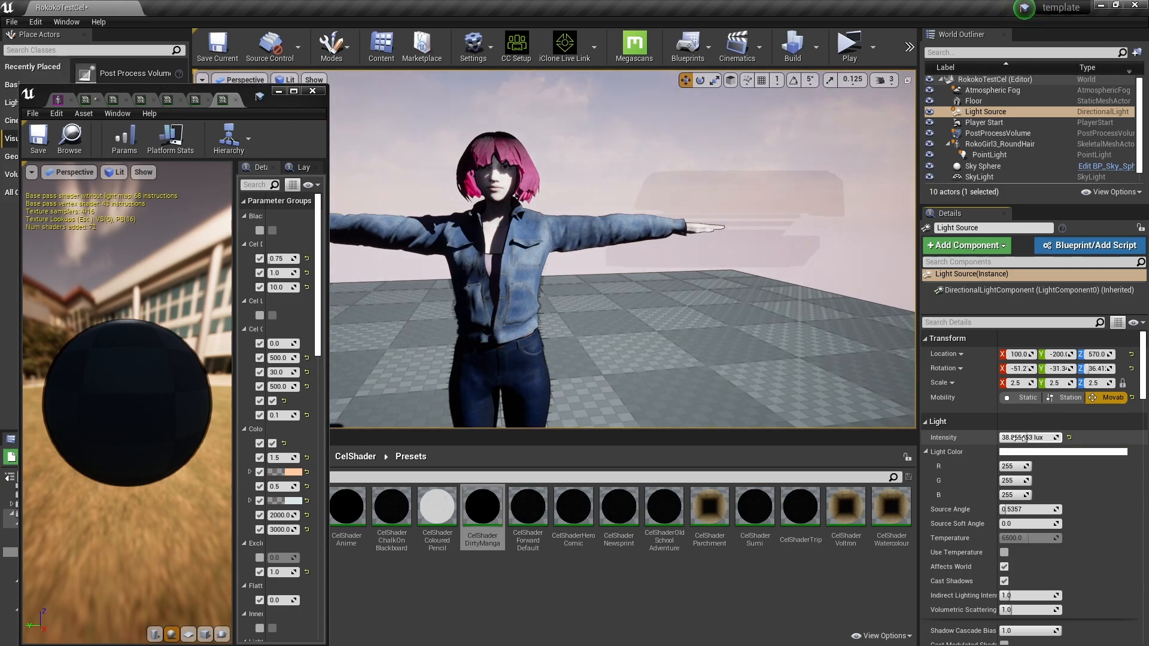
key(ctrl+z)
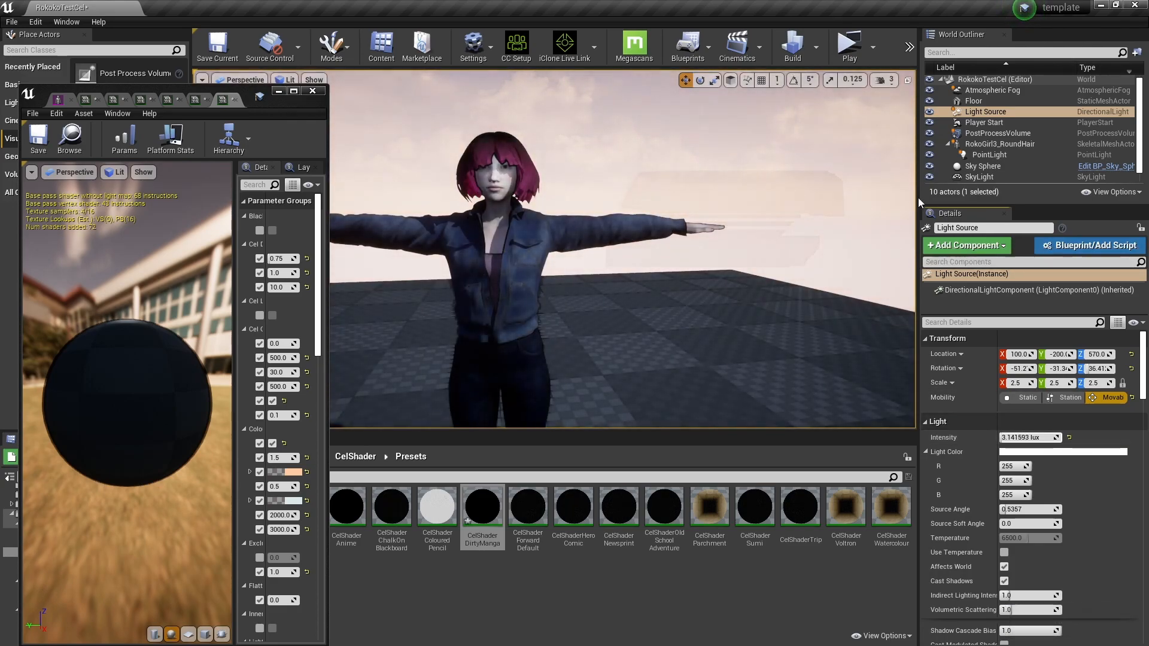
Step: Select the character's PointLight and set its intensity to about 0.76 cd
click(988, 154)
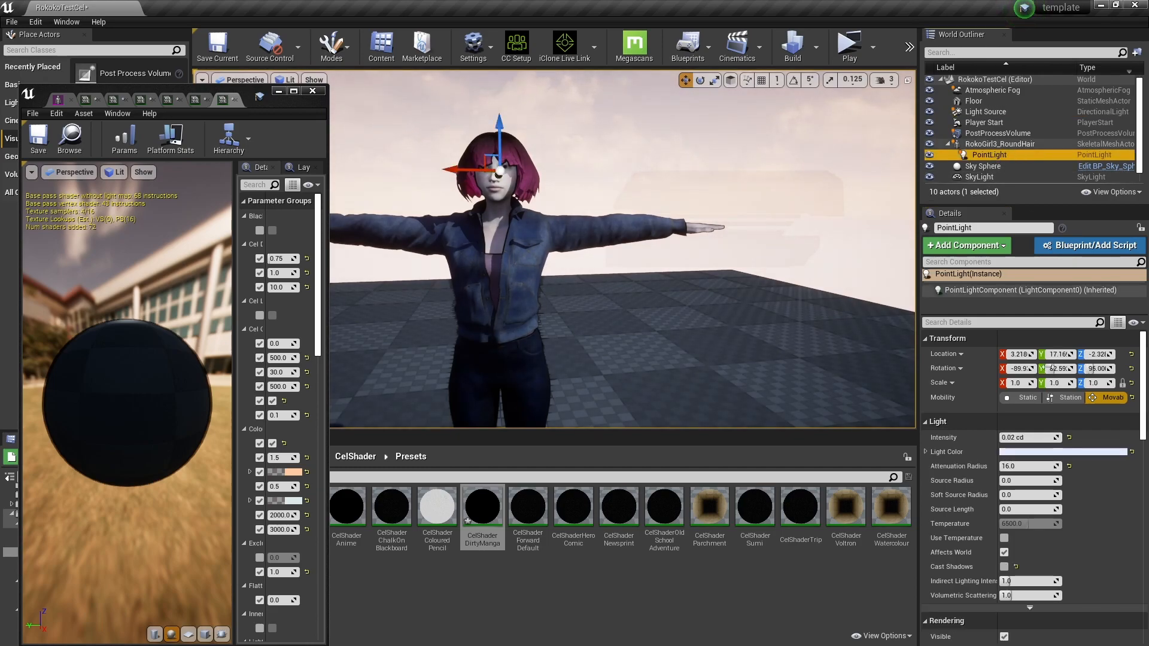
drag(1018, 439, 994, 438)
drag(1017, 437, 1038, 437)
Step: Move the point light beside the character's face to about X 0.4, Y 21.2, Z -2.9
right_drag(586, 242, 765, 242)
key(a)
drag(575, 199, 586, 200)
right_drag(776, 321, 454, 320)
key(d)
key(s)
drag(745, 158, 746, 177)
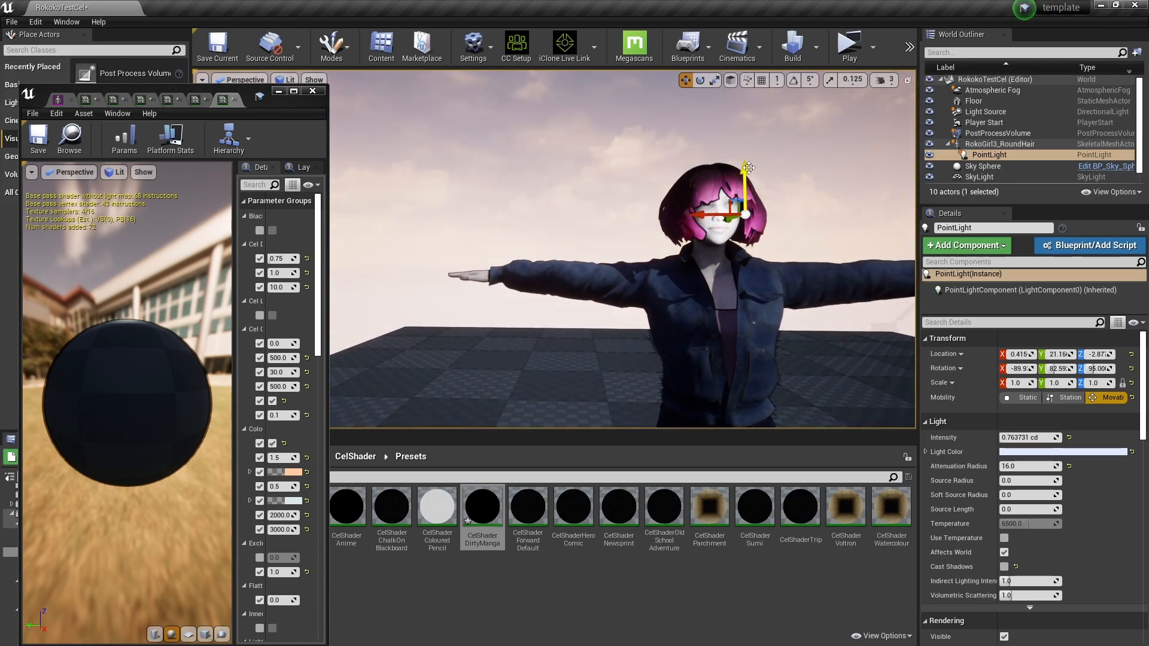
right_drag(750, 338, 688, 337)
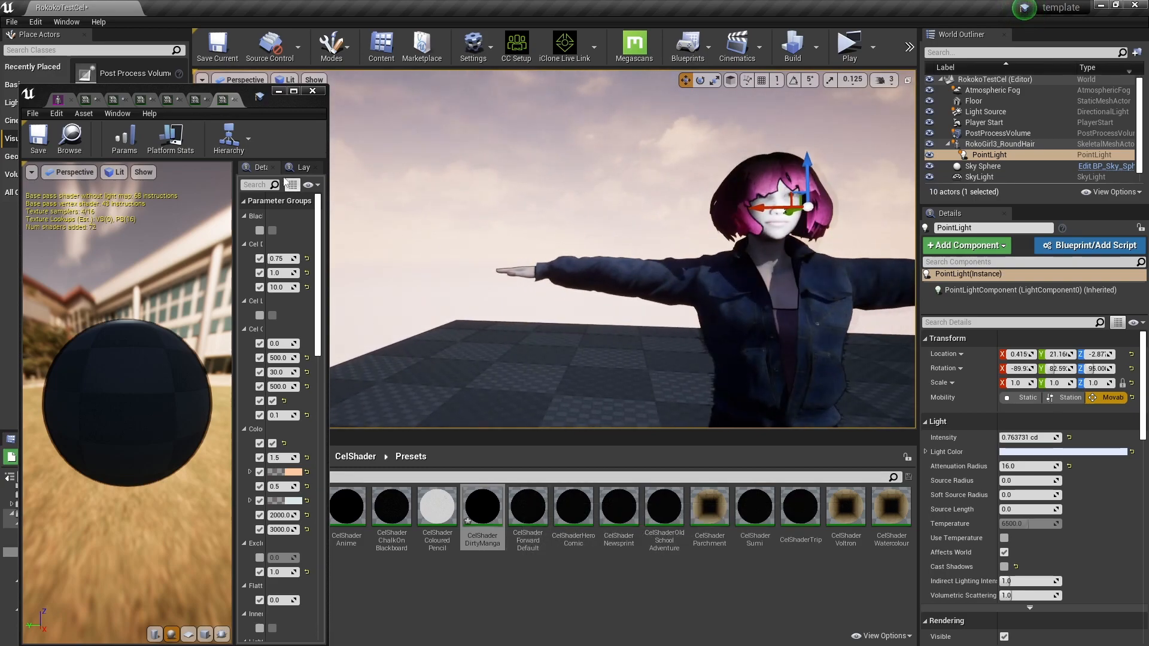
Step: Widen the material instance window and its parameter area, and frame the character's face, toggling the viewport gizmo
drag(214, 91, 213, 93)
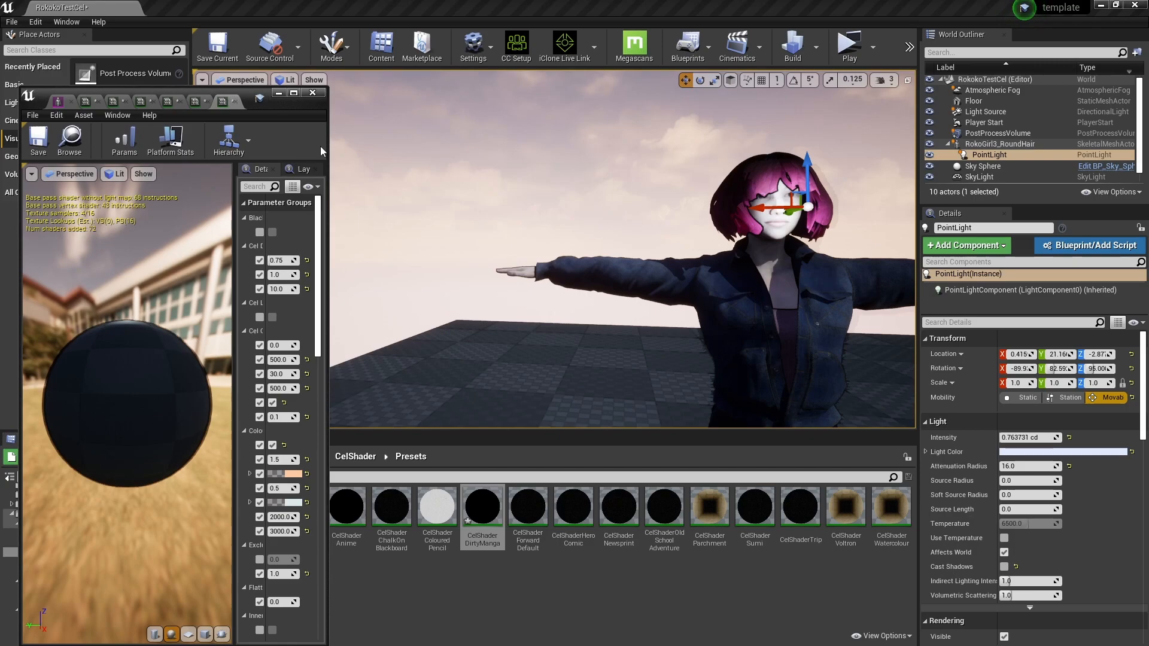
drag(326, 149, 524, 148)
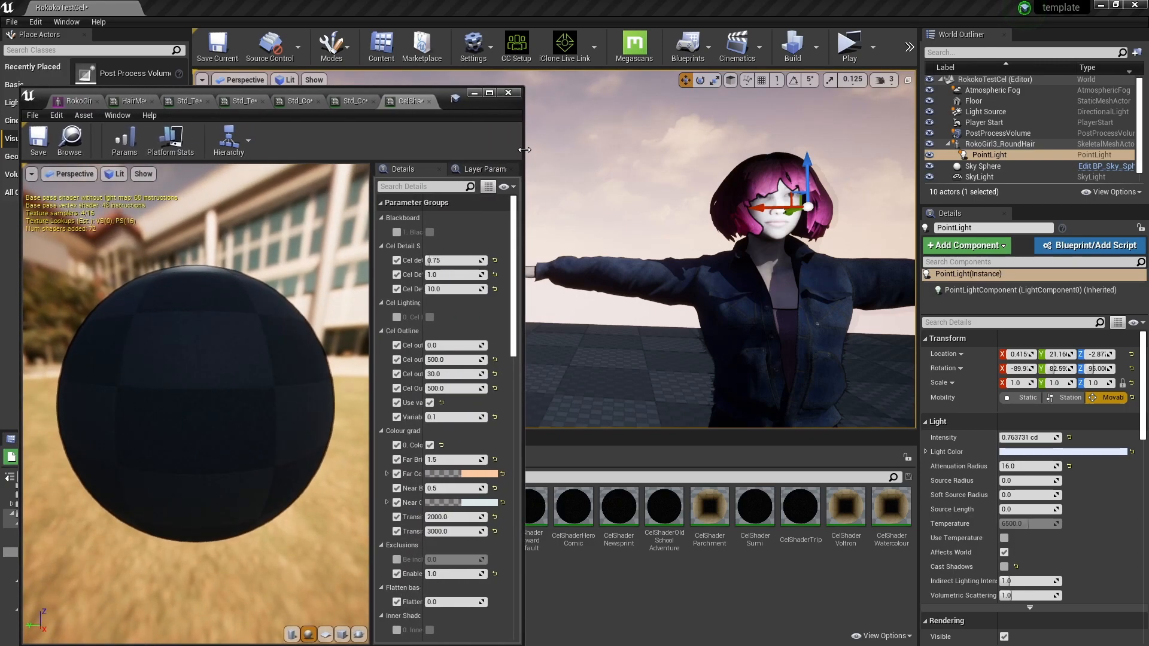
scroll(844, 251, up, 3)
right_drag(845, 259, 868, 251)
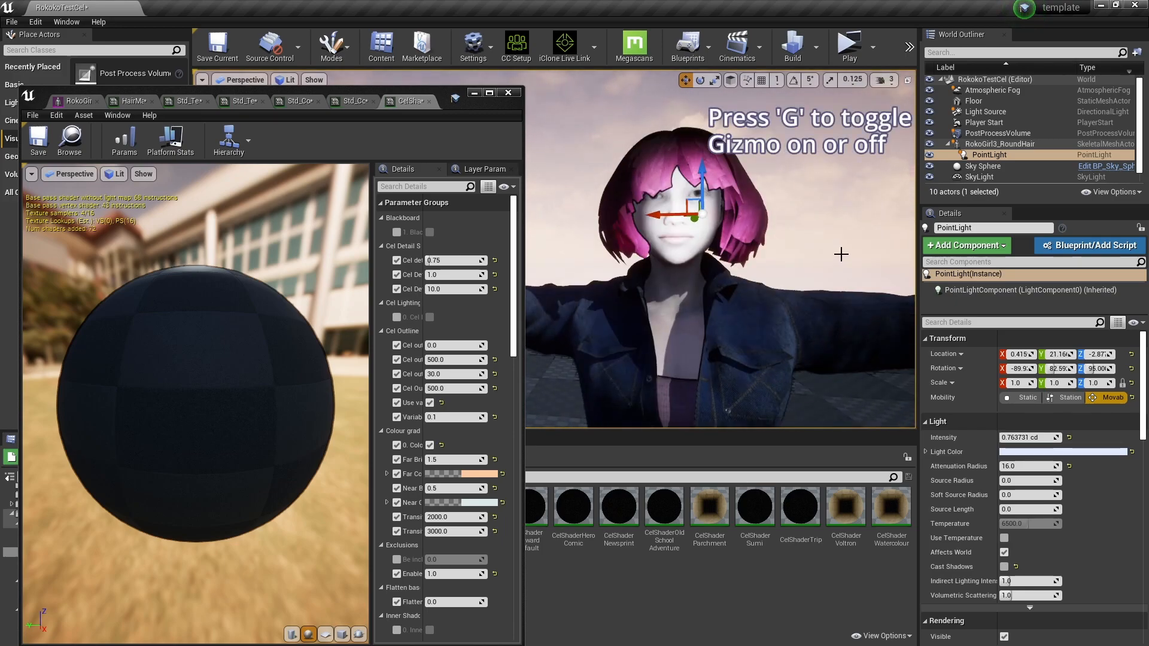
key(g)
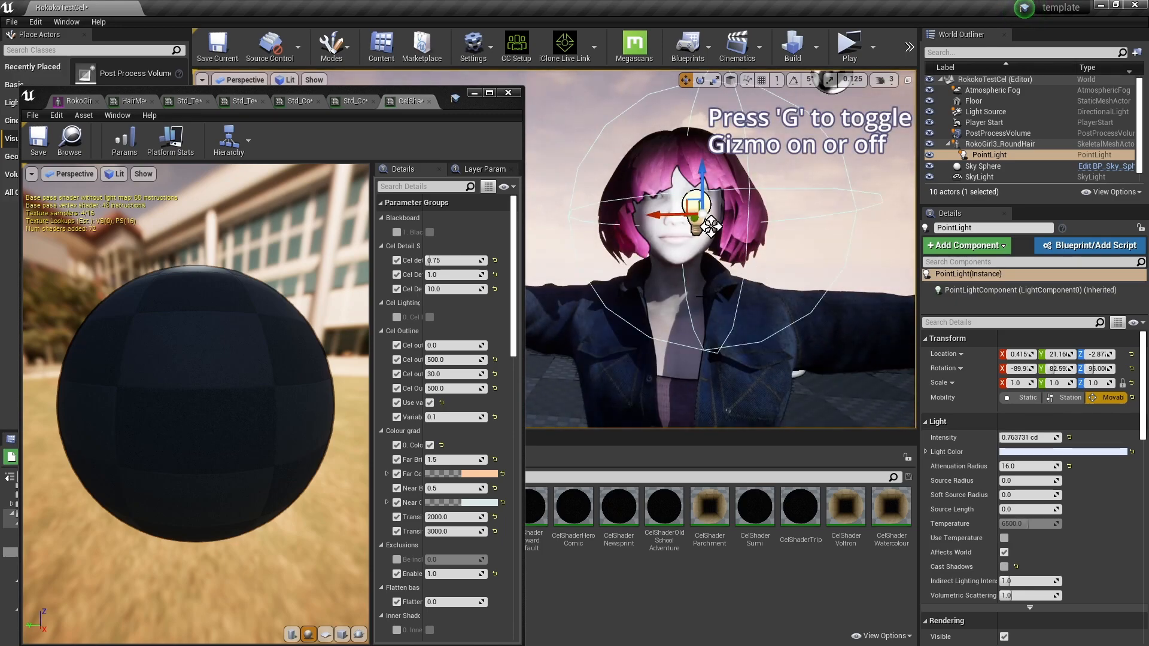
key(g)
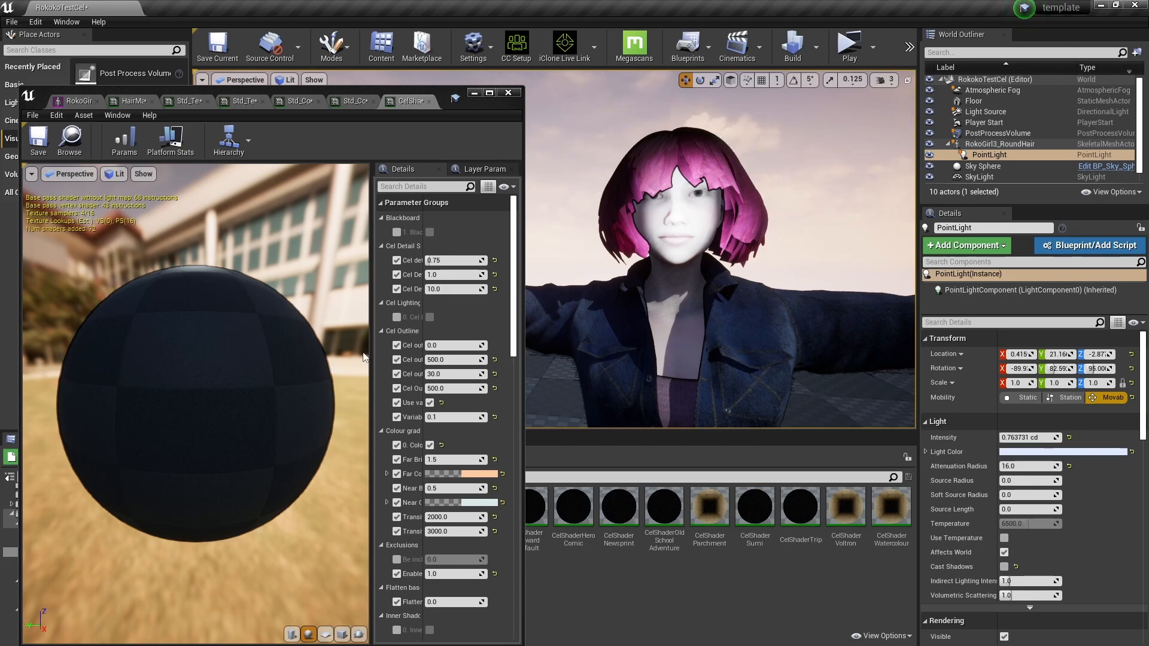
drag(371, 305, 133, 312)
Step: Try cel detail cutoff about 6.57, line weight about 2.43, power about 17.9, outline bleed reduction about 0.98 and depth scale about 265, undoing each
drag(278, 260, 276, 261)
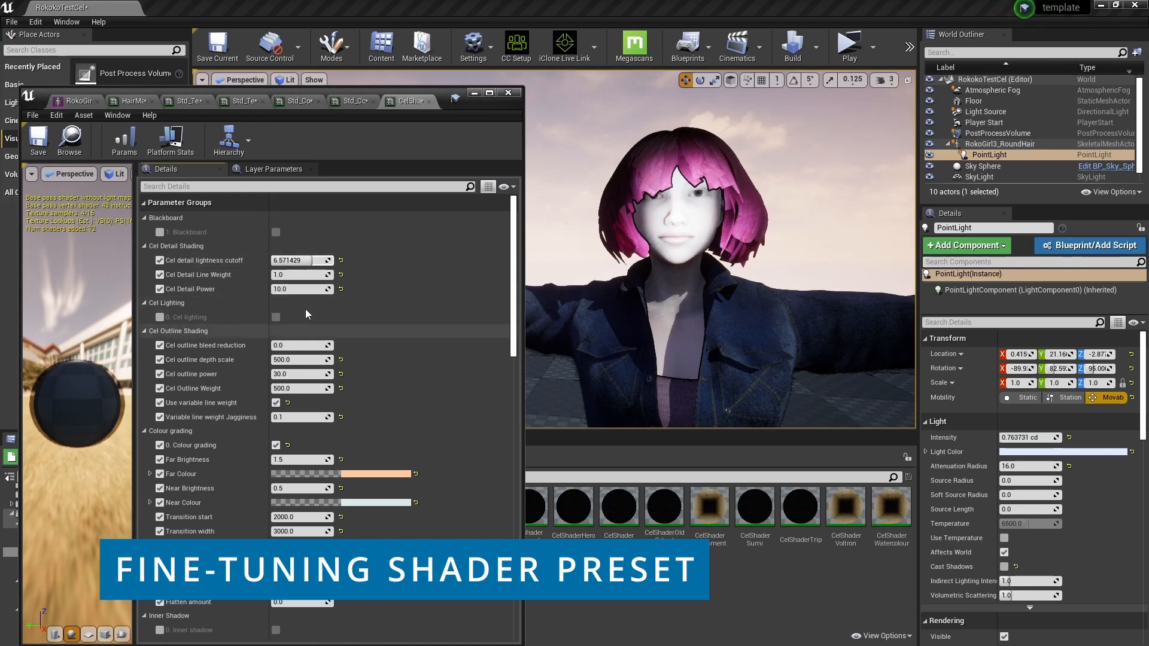
key(ctrl+z)
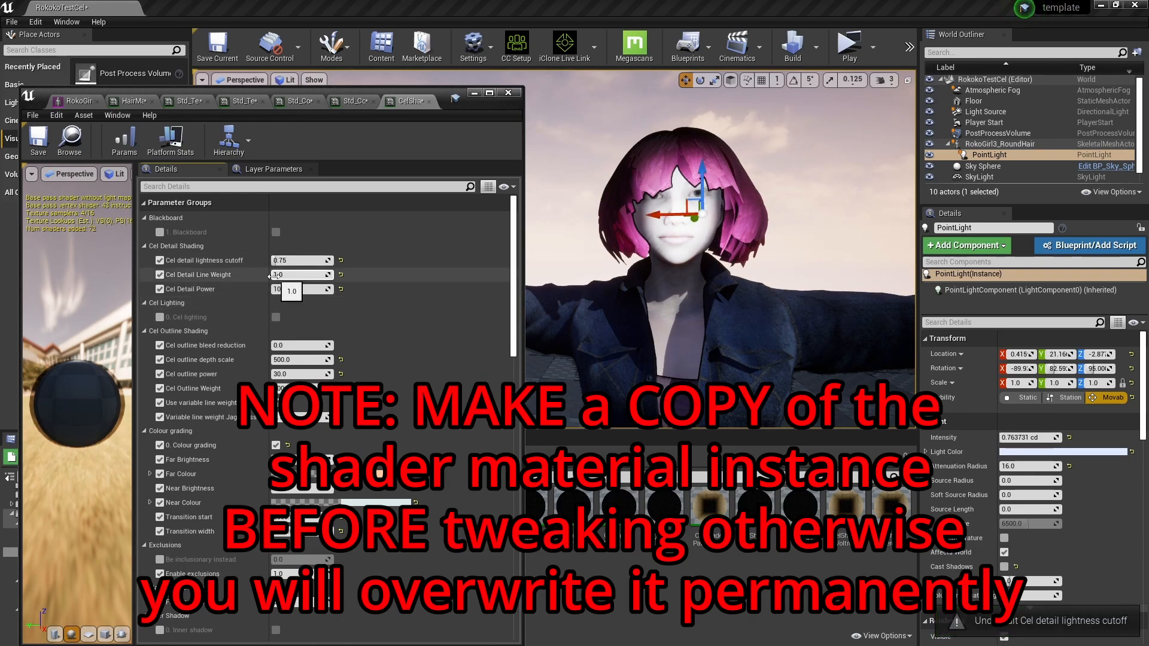
drag(277, 274, 282, 275)
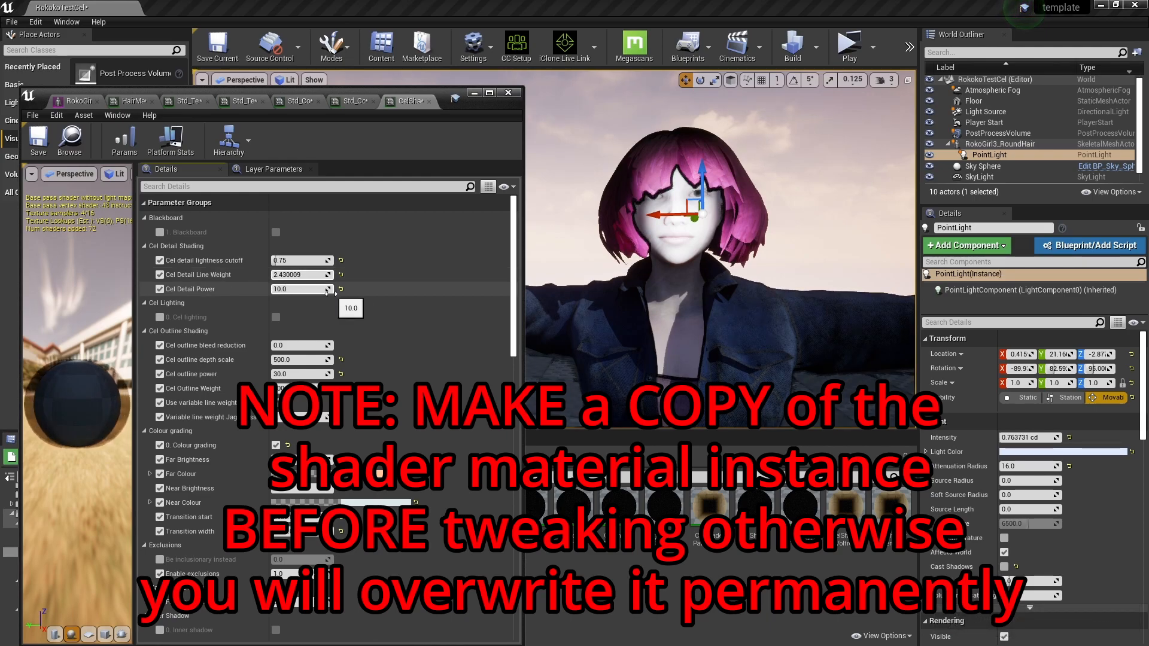
key(ctrl+z)
drag(278, 288, 284, 289)
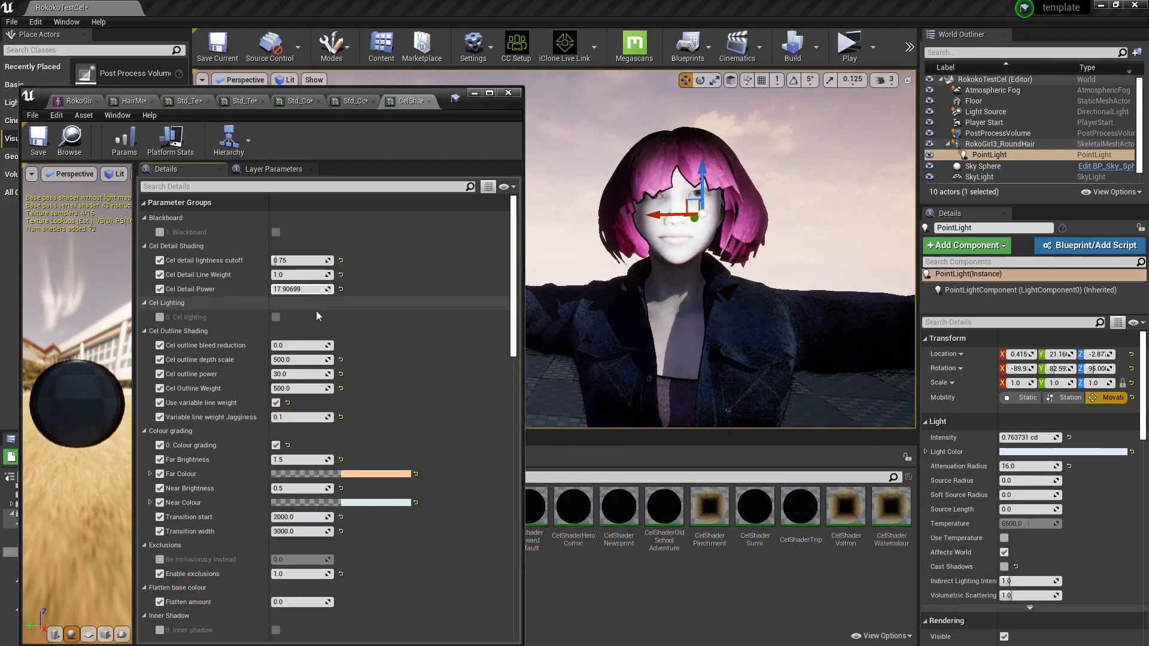
key(ctrl+z)
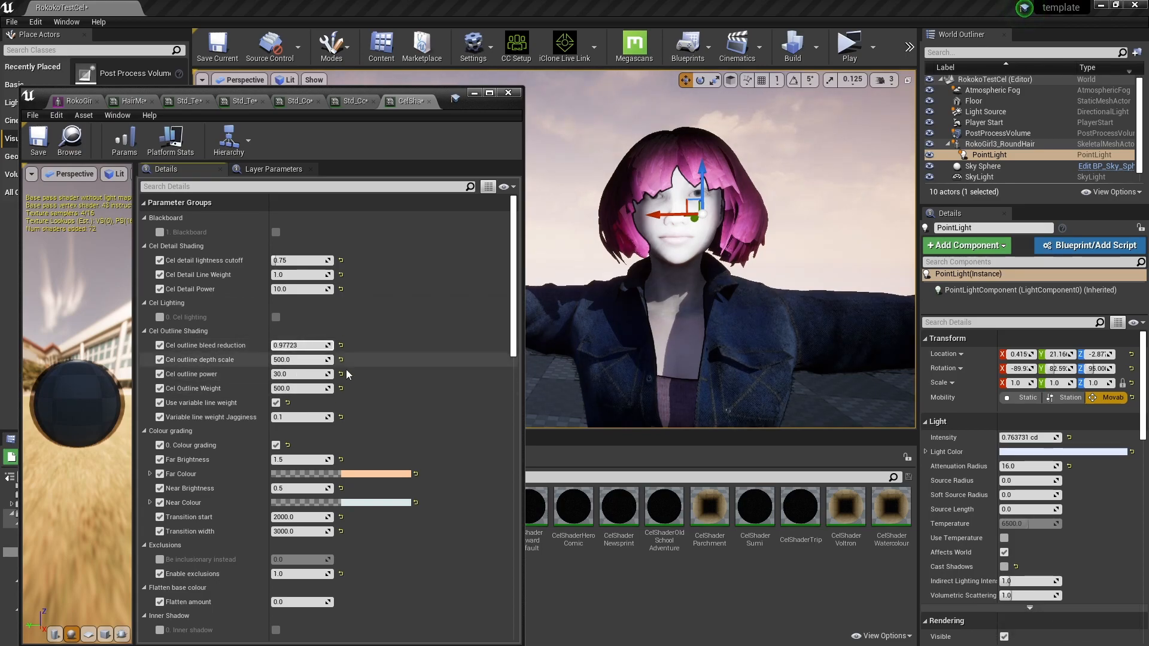
key(ctrl+z)
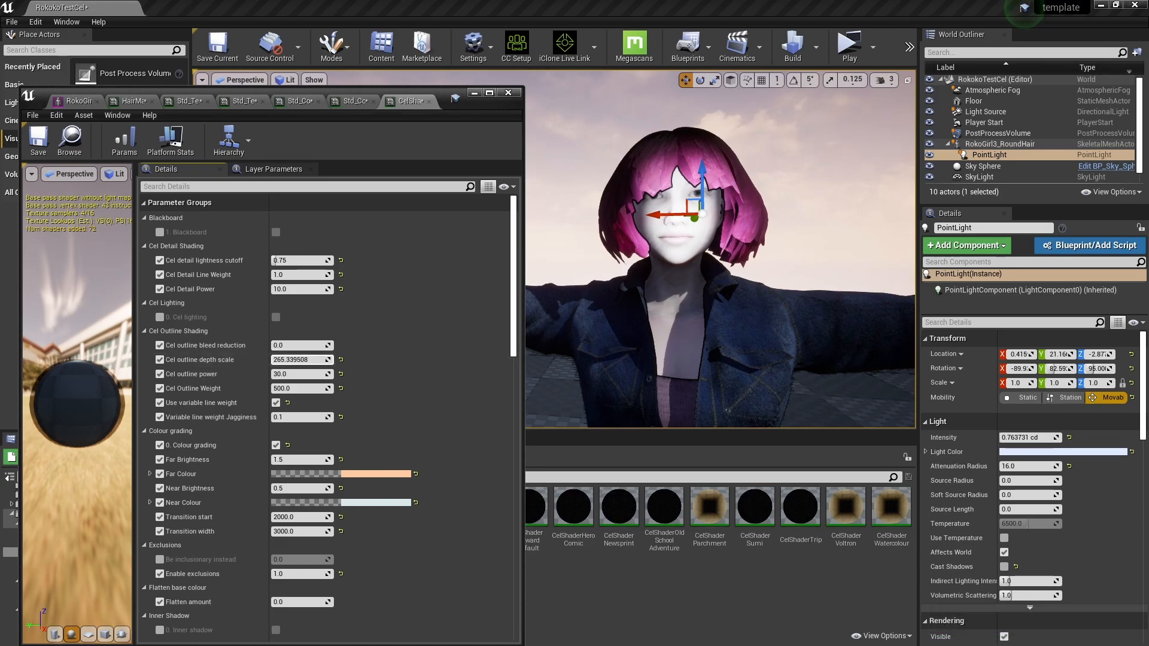
key(ctrl+z)
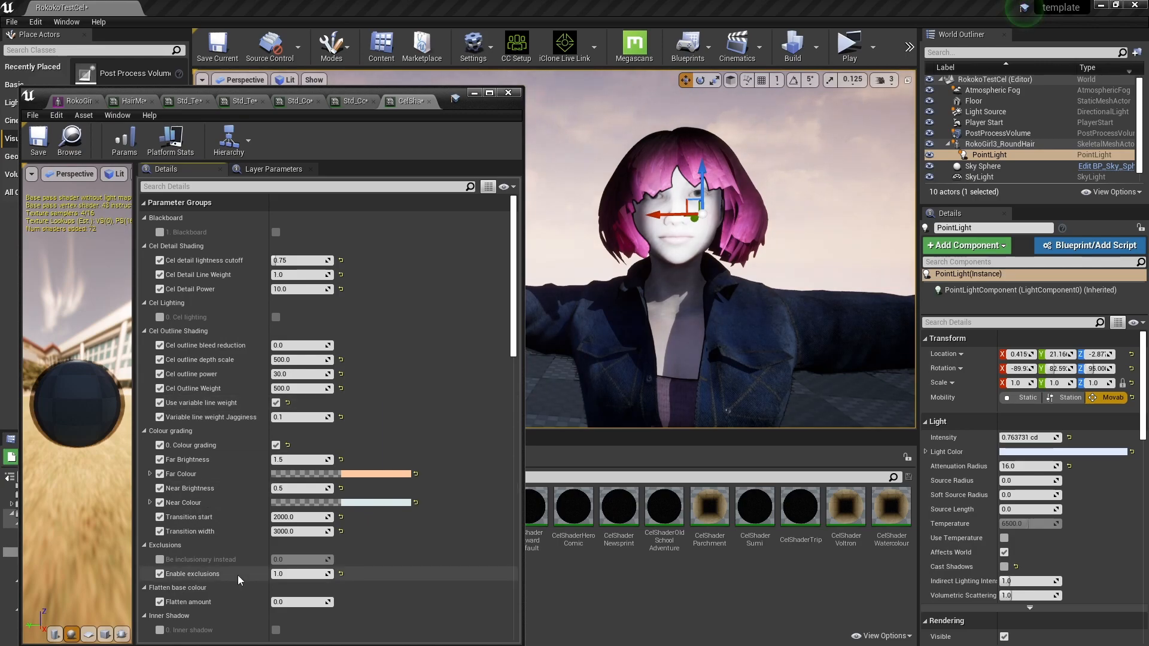
Step: Try toggling the preset's Inner shadow and Use extra samples options to compare their effect on the character
scroll(431, 526, down, 5)
click(159, 496)
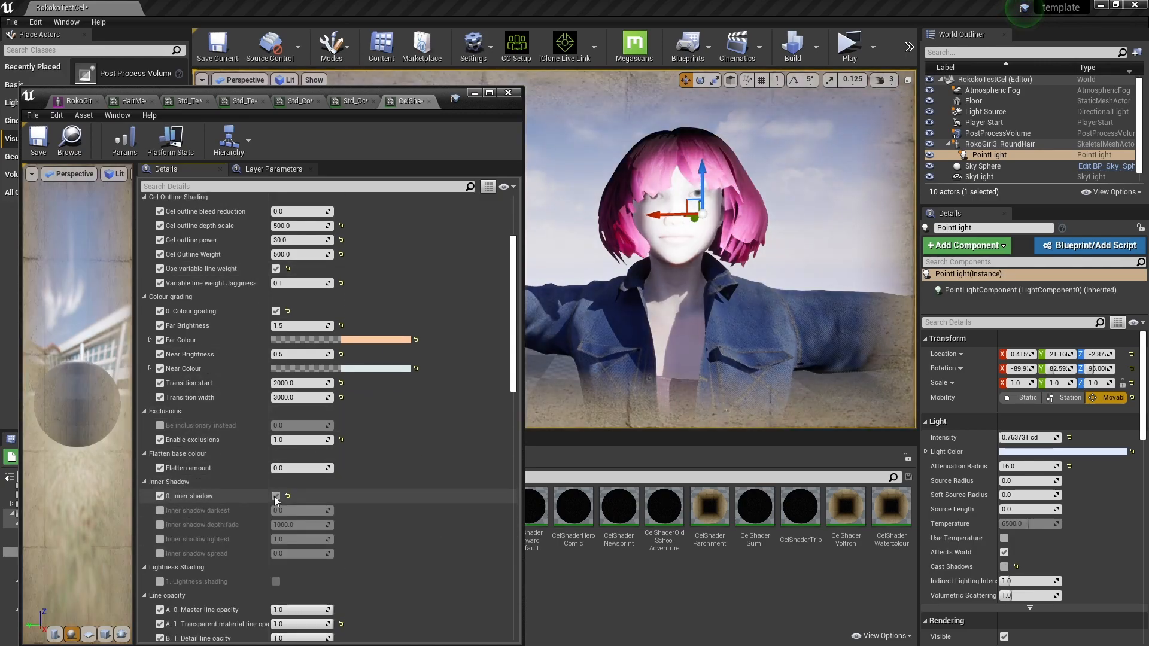
scroll(337, 485, down, 12)
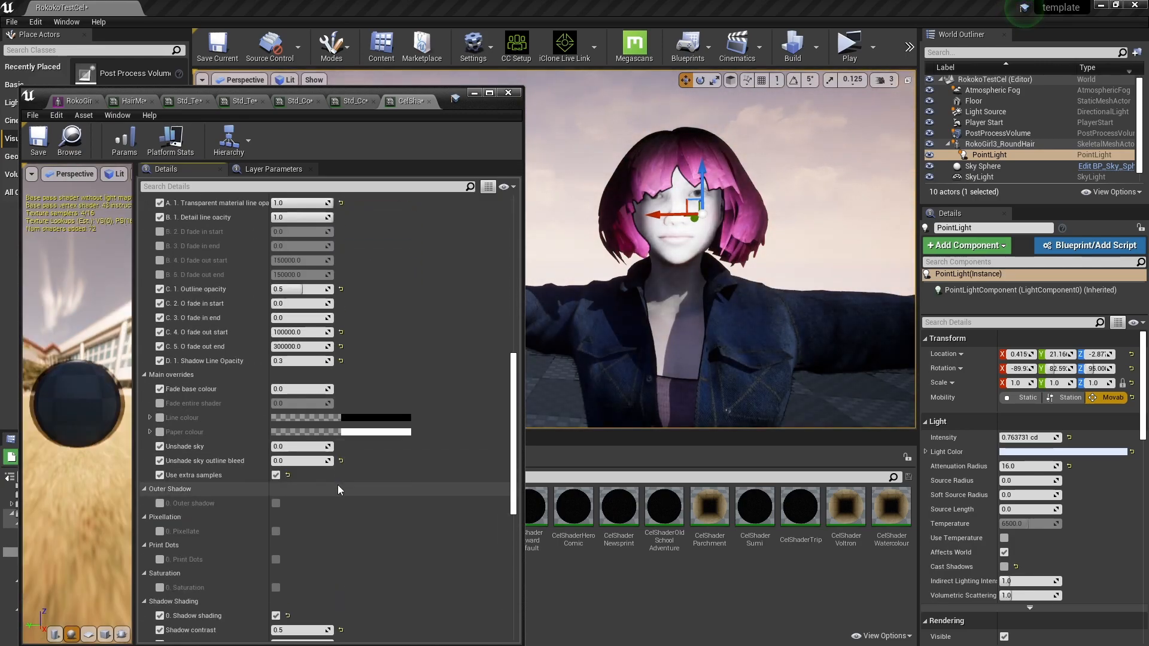
click(160, 446)
click(275, 474)
click(276, 475)
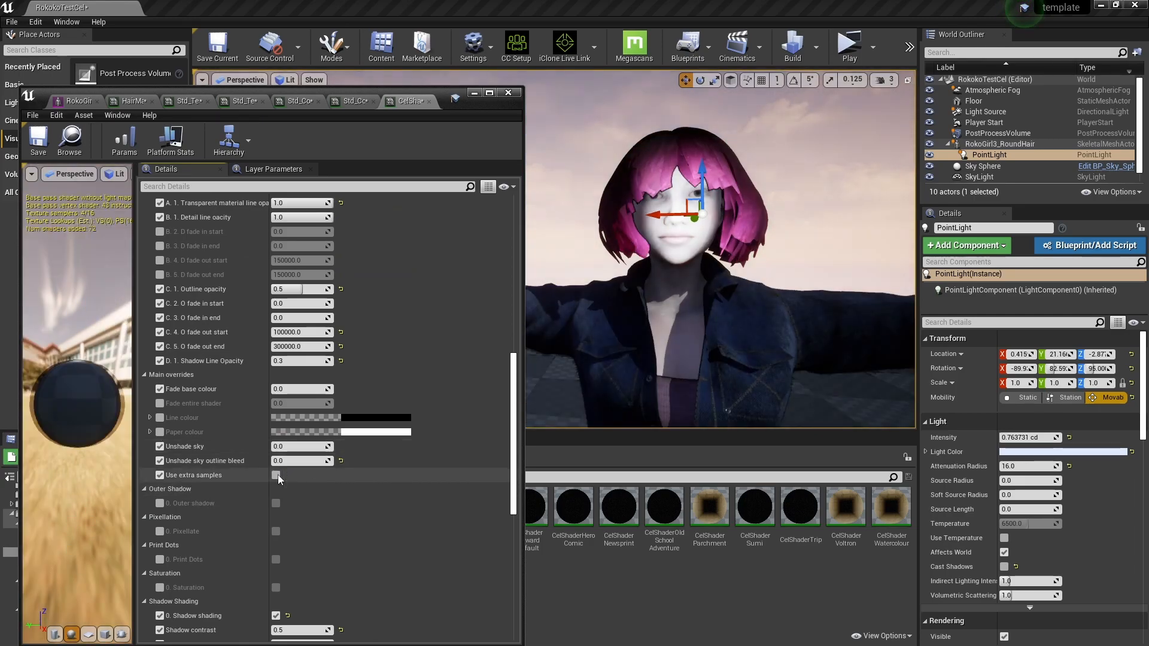
Step: Try enabling the preset's Outer shadow option and altering one further shader parameter, undoing both changes
scroll(167, 451, down, 2)
click(277, 448)
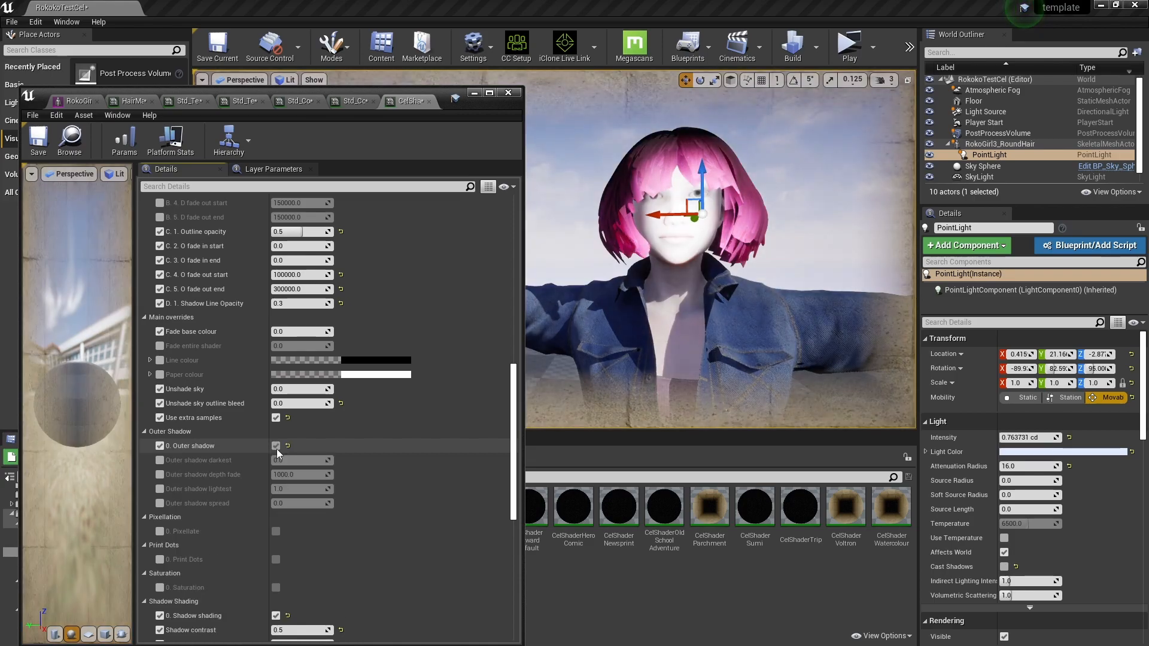
key(ctrl+z)
key(ctrl+z)
mouse_move(511, 429)
mouse_down()
mouse_move(510, 255)
mouse_move(510, 436)
mouse_up()
drag(287, 300, 317, 299)
key(ctrl+z)
scroll(413, 455, down, 2)
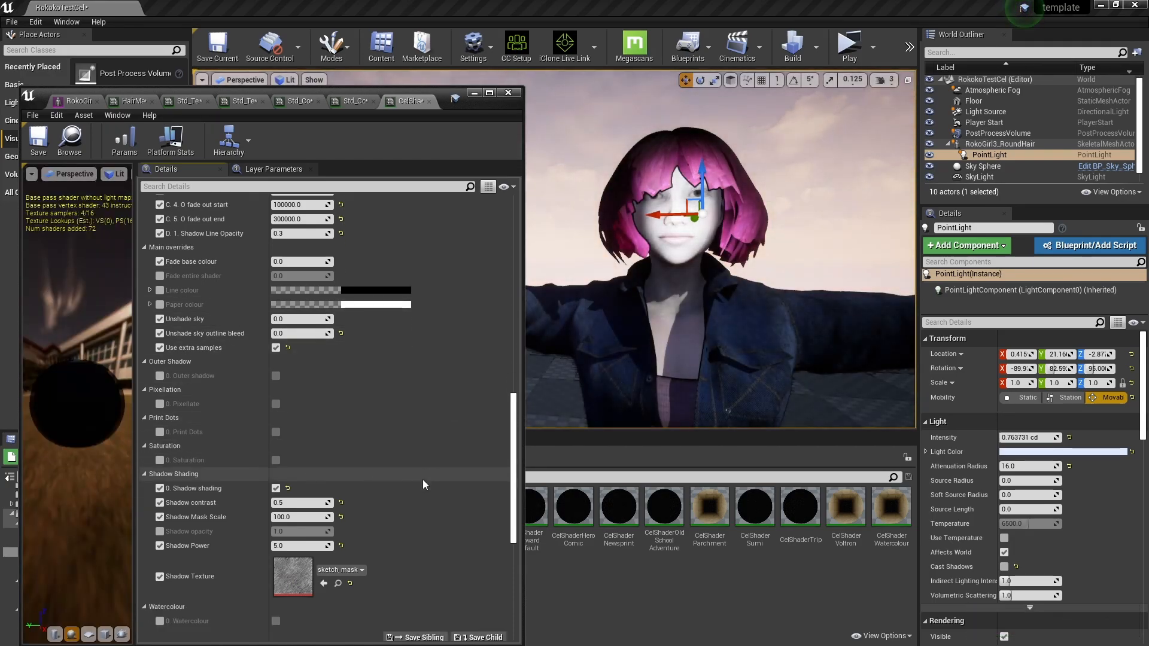
Step: Try the preset's Pixellate option with an amount of about 13.26, and switch it off again
click(276, 404)
click(160, 419)
mouse_move(280, 419)
mouse_down()
mouse_move(335, 418)
mouse_move(280, 418)
mouse_up()
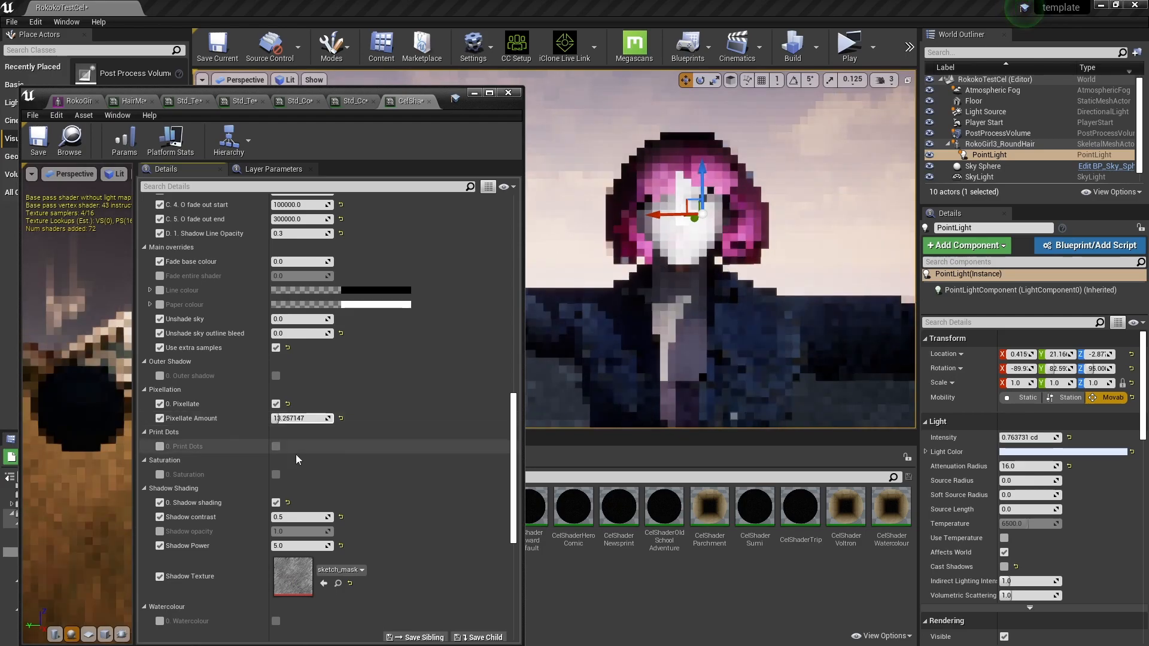
click(160, 404)
Step: Try Print Dots with base ink colours about 75.6, undoing it, and compare the character with Shadow shading off and on
click(275, 432)
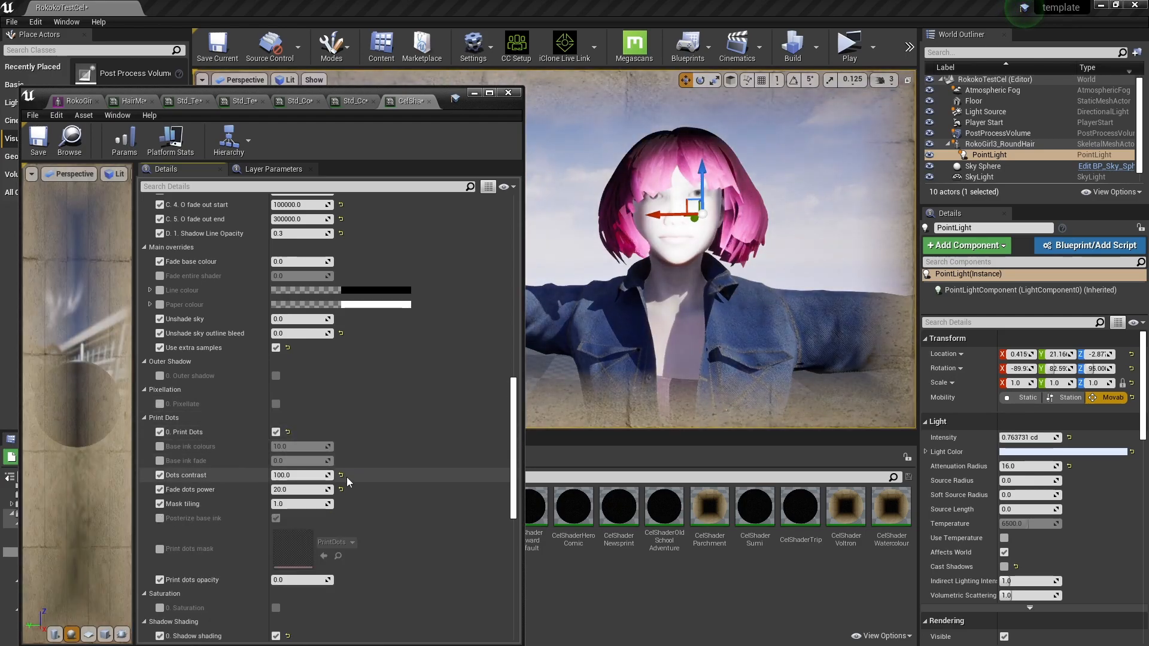
click(159, 446)
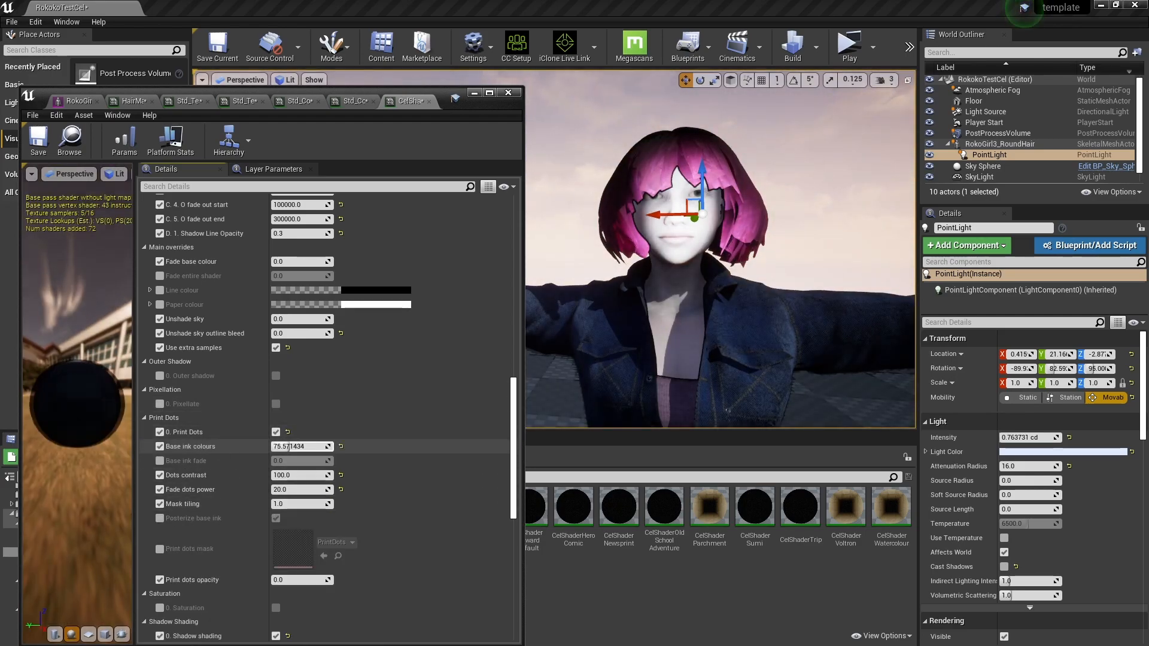
drag(293, 446, 327, 446)
key(ctrl+z)
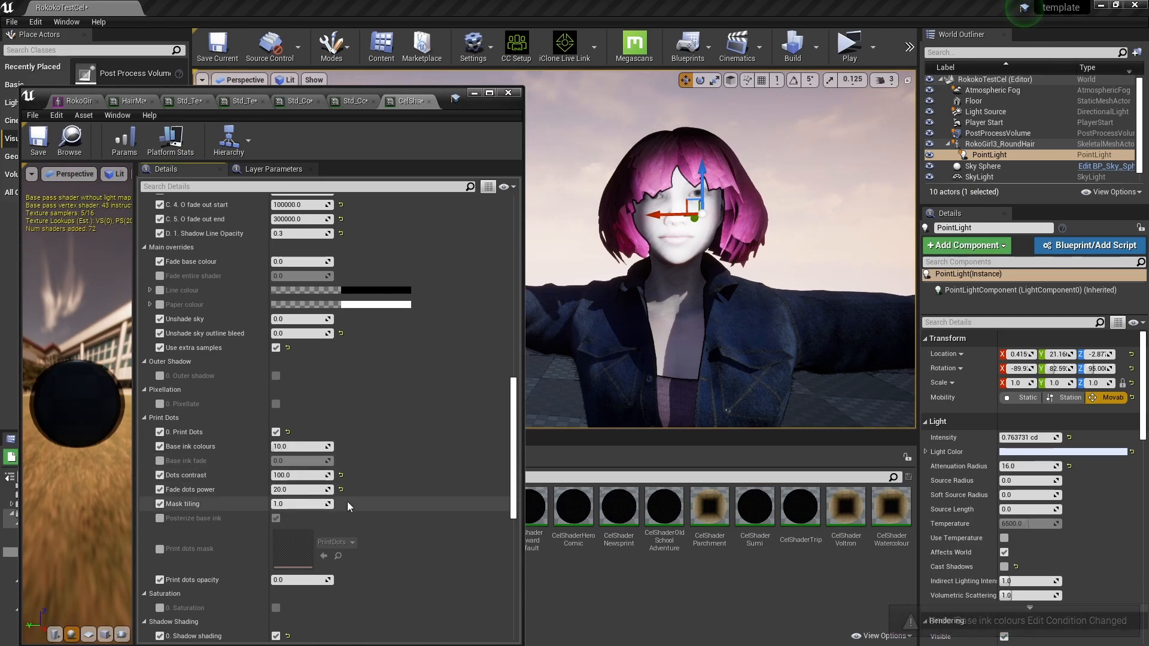
key(ctrl+z)
click(275, 475)
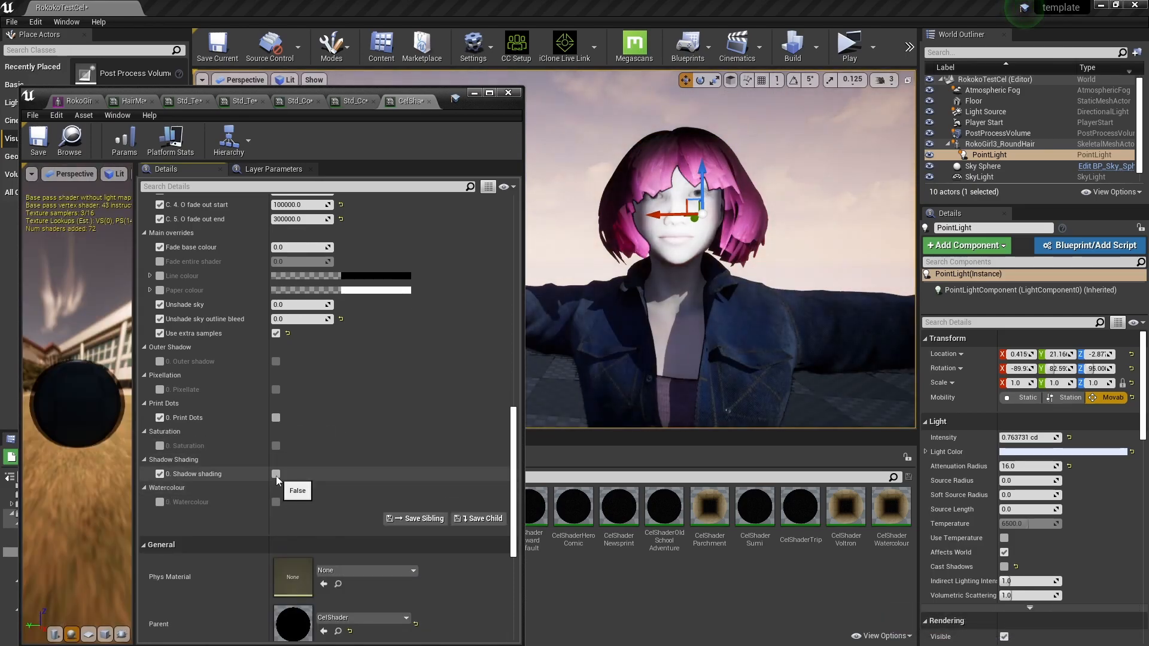
click(275, 475)
Step: Try enabling the preset's Watercolour option and altering its bleed edge tolerance, and switch Watercolour off again
scroll(311, 473, down, 3)
click(161, 448)
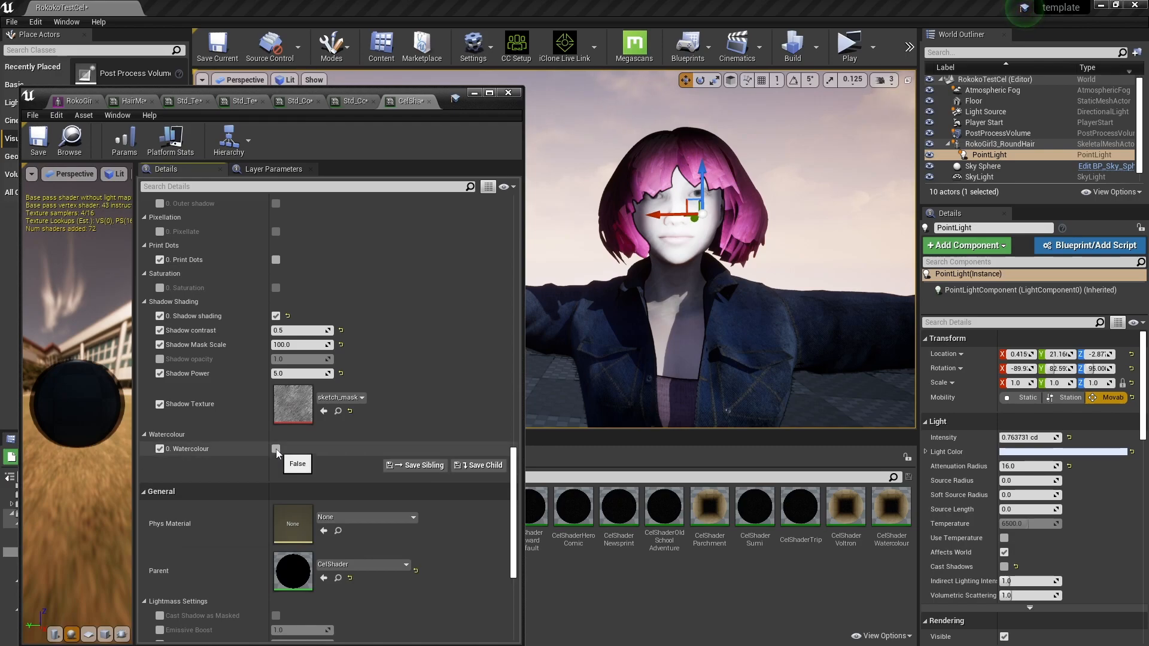
click(275, 449)
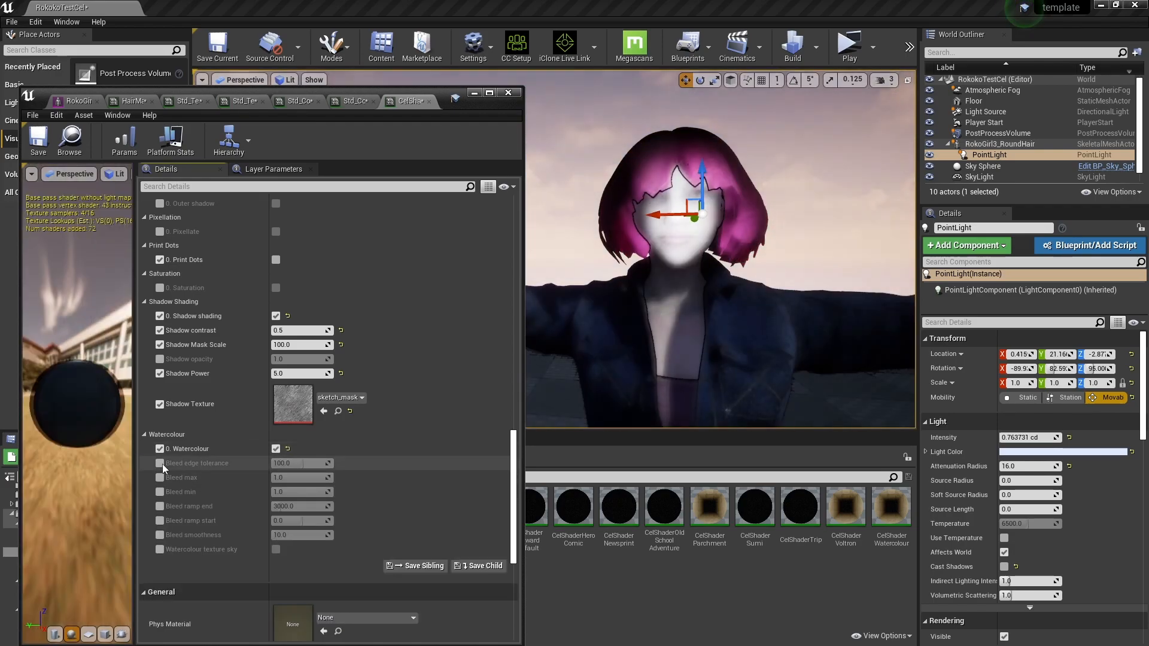
click(160, 463)
drag(299, 464, 209, 505)
click(275, 449)
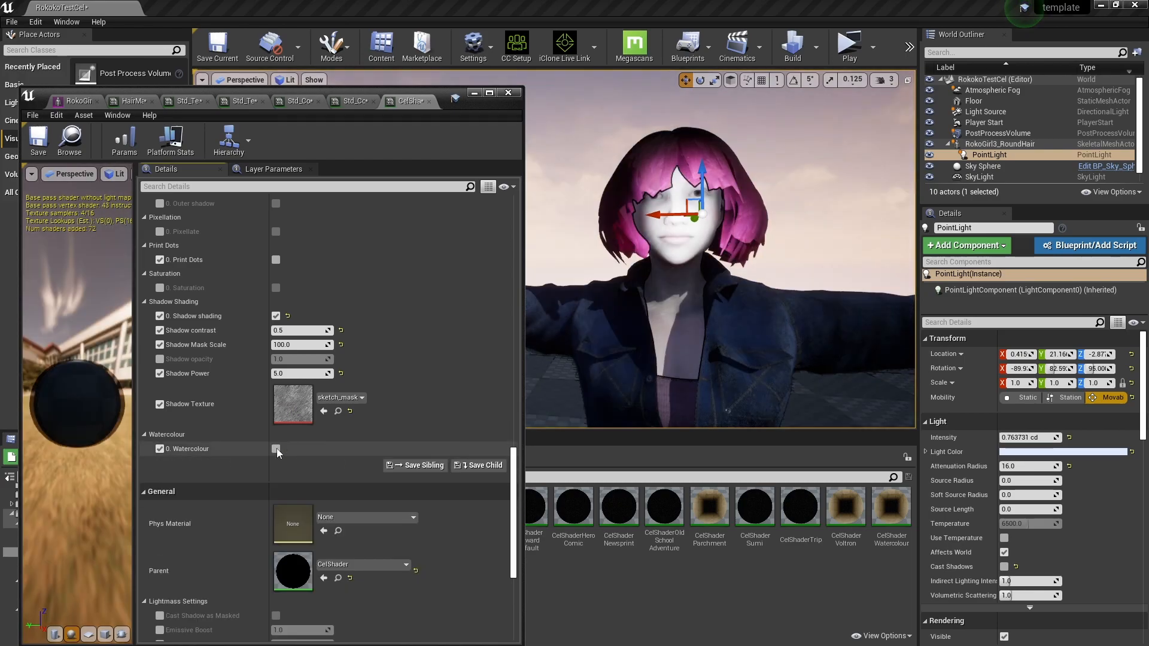
Step: Try overriding the material instance's blend mode with Masked, and return it to Opaque
scroll(231, 529, down, 5)
click(160, 398)
click(159, 484)
click(326, 484)
click(293, 505)
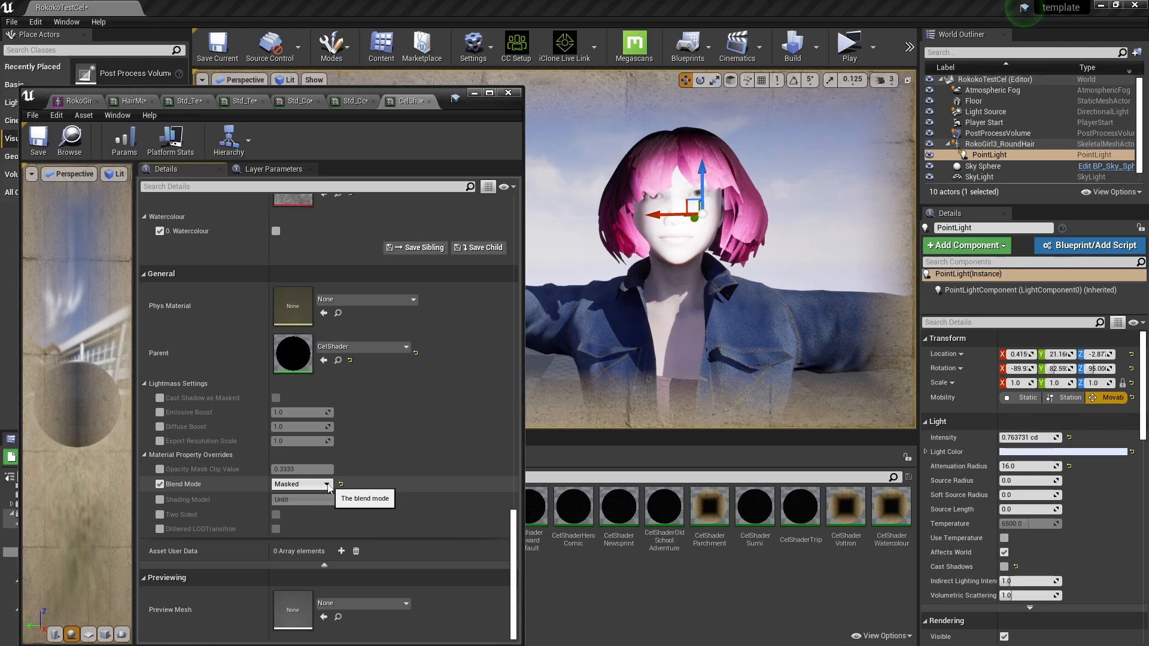
click(327, 484)
click(317, 496)
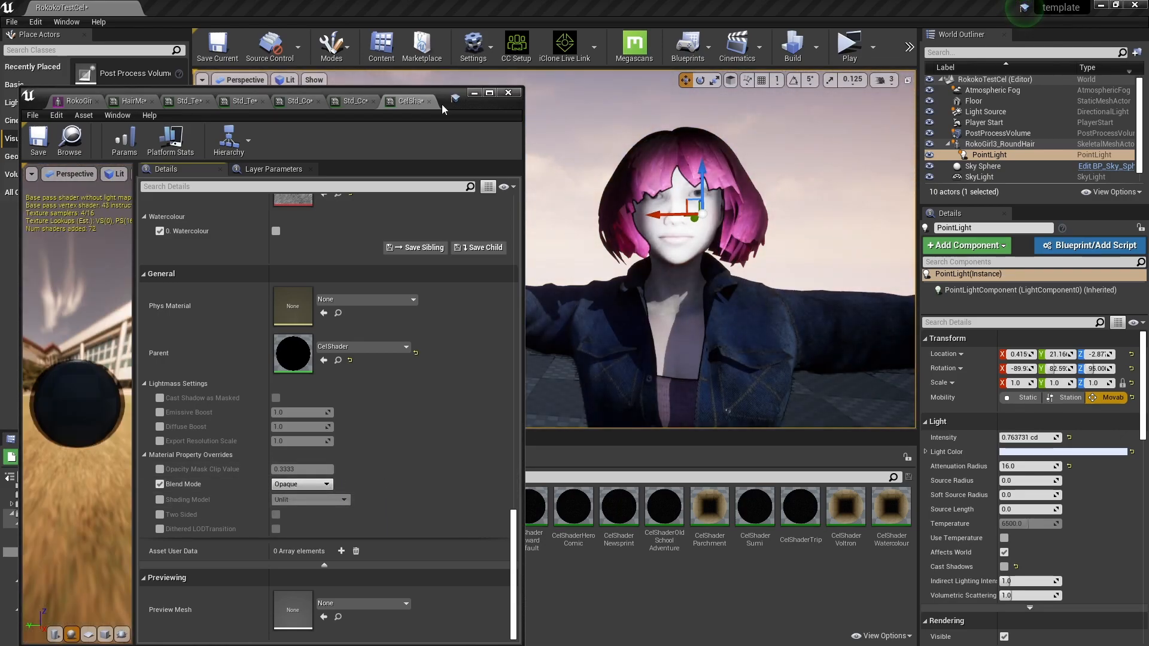
Step: Put away the material instance window and try CelShaderColouredPencil and CelShaderChalkOnBlackboard as the PostProcessVolume's material
drag(448, 100, 433, 85)
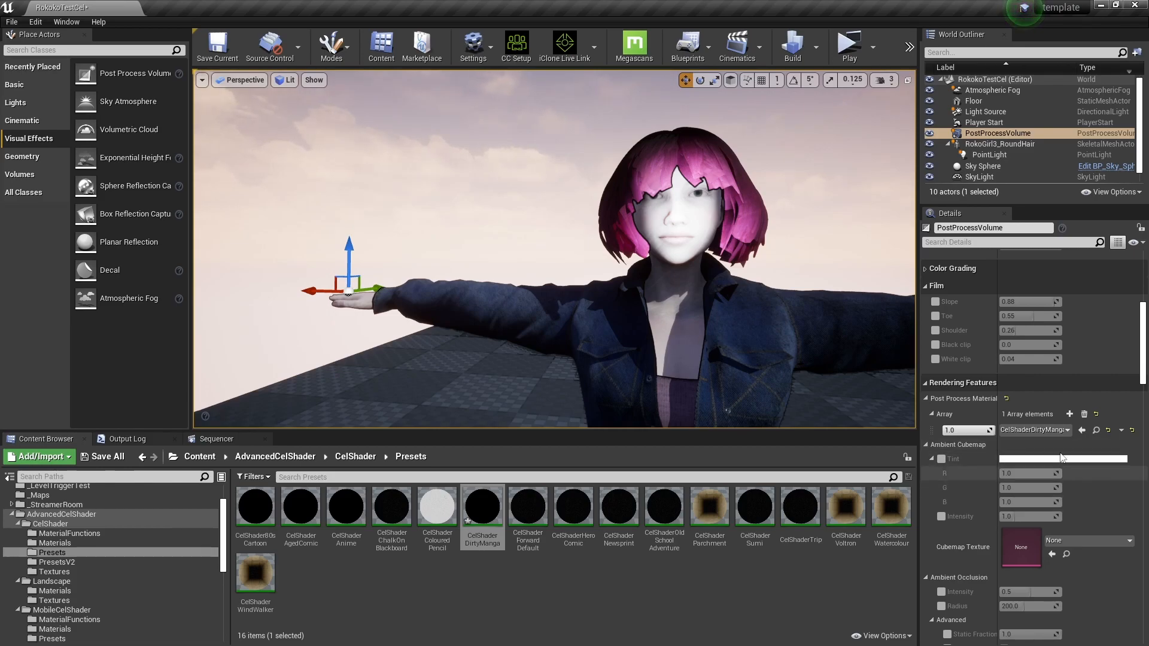
click(1065, 430)
click(1039, 319)
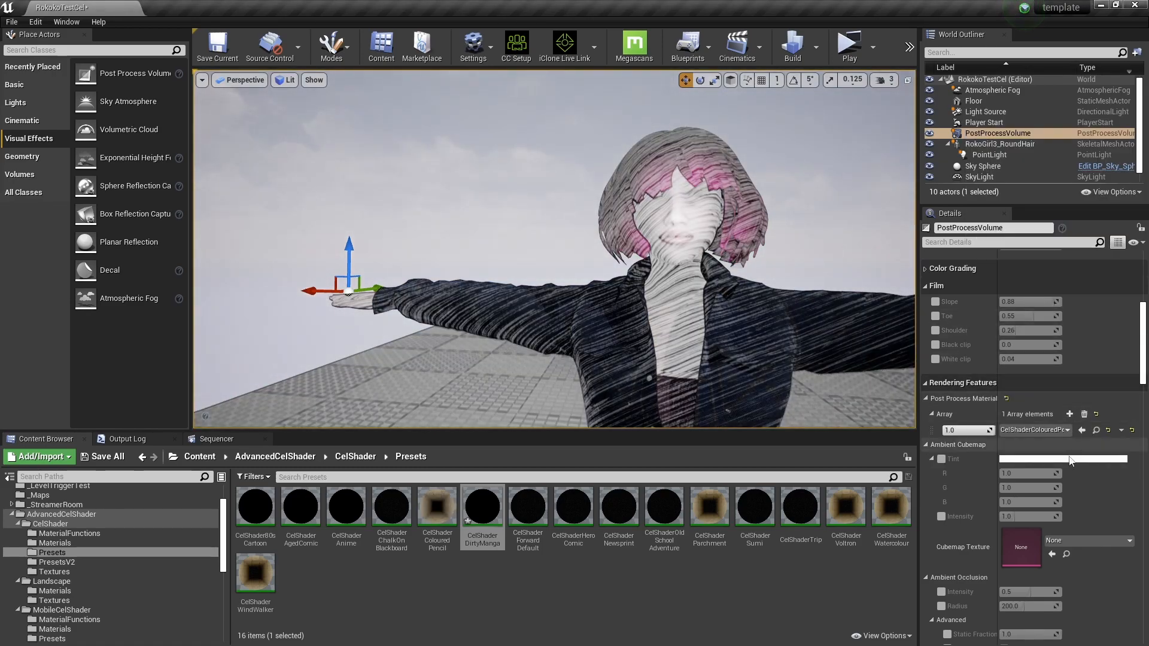
click(1063, 430)
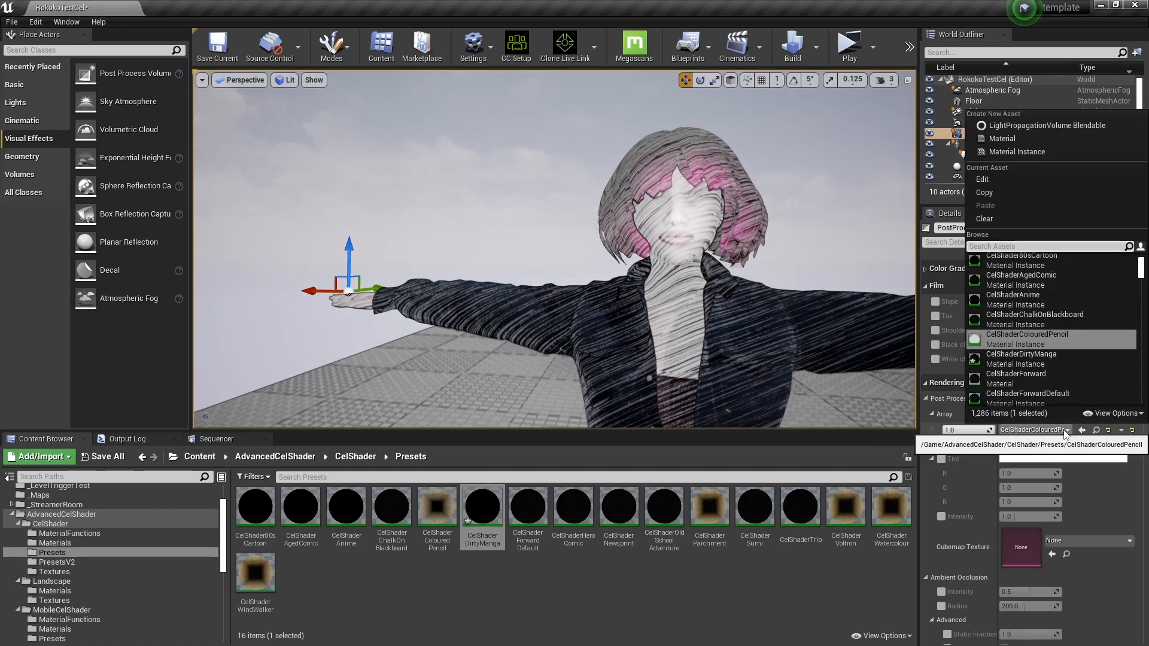
click(1042, 319)
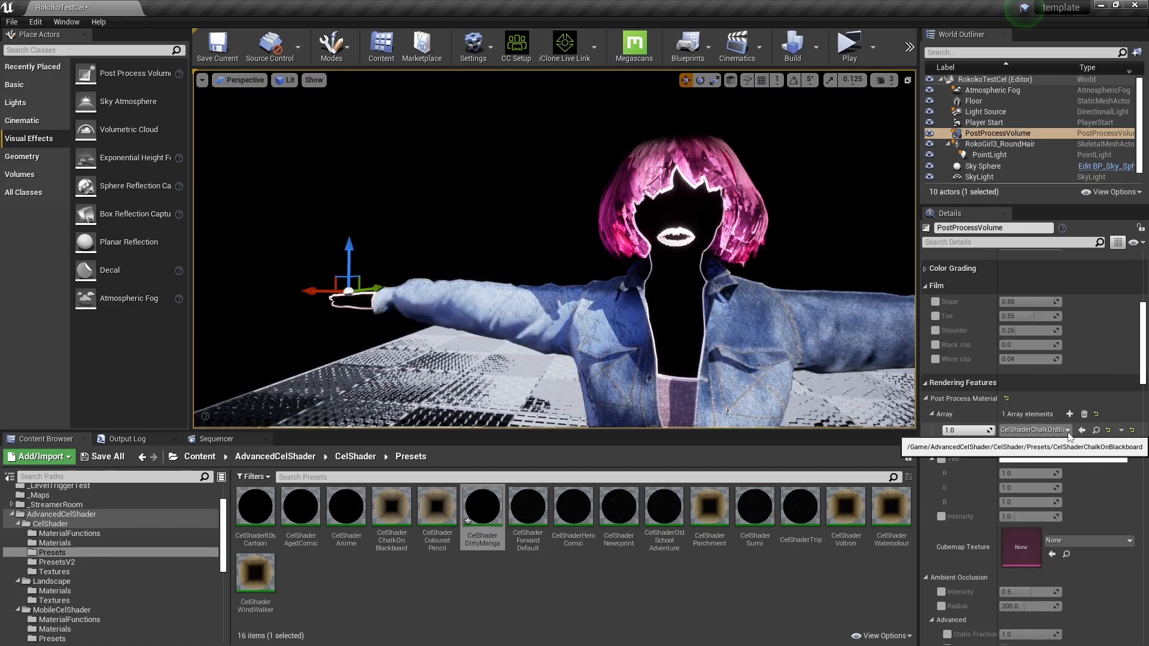
Step: Set the first post process material to CelShaderForward and add a second asset-reference element using CelShaderAgedComic
click(1066, 430)
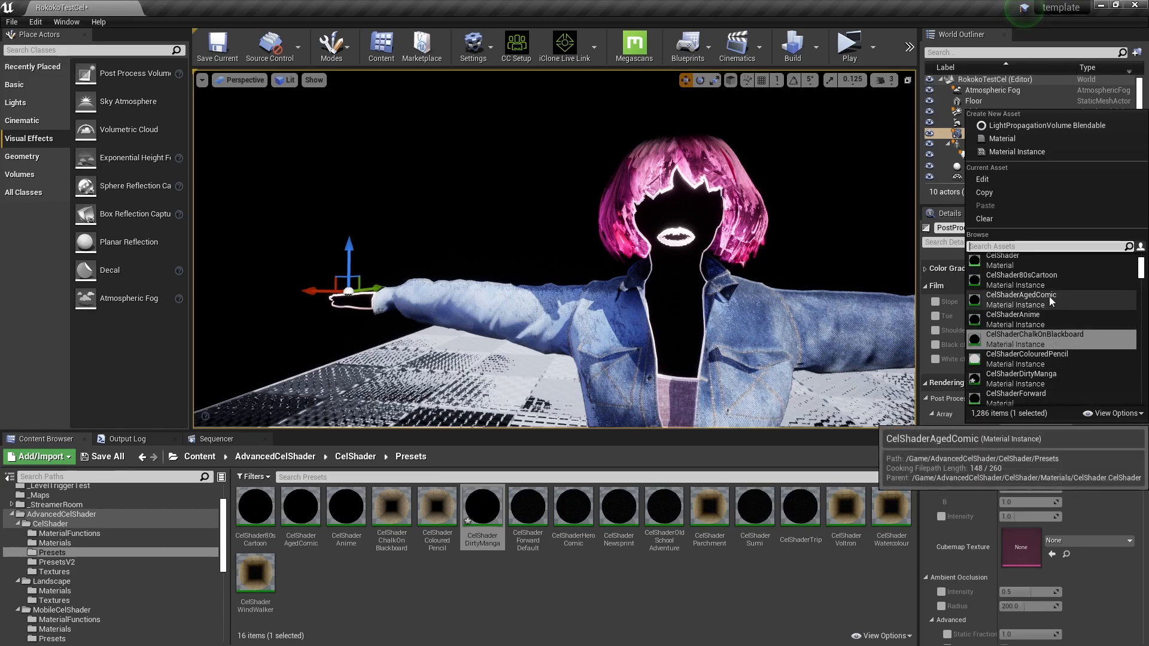
click(1035, 396)
click(1069, 414)
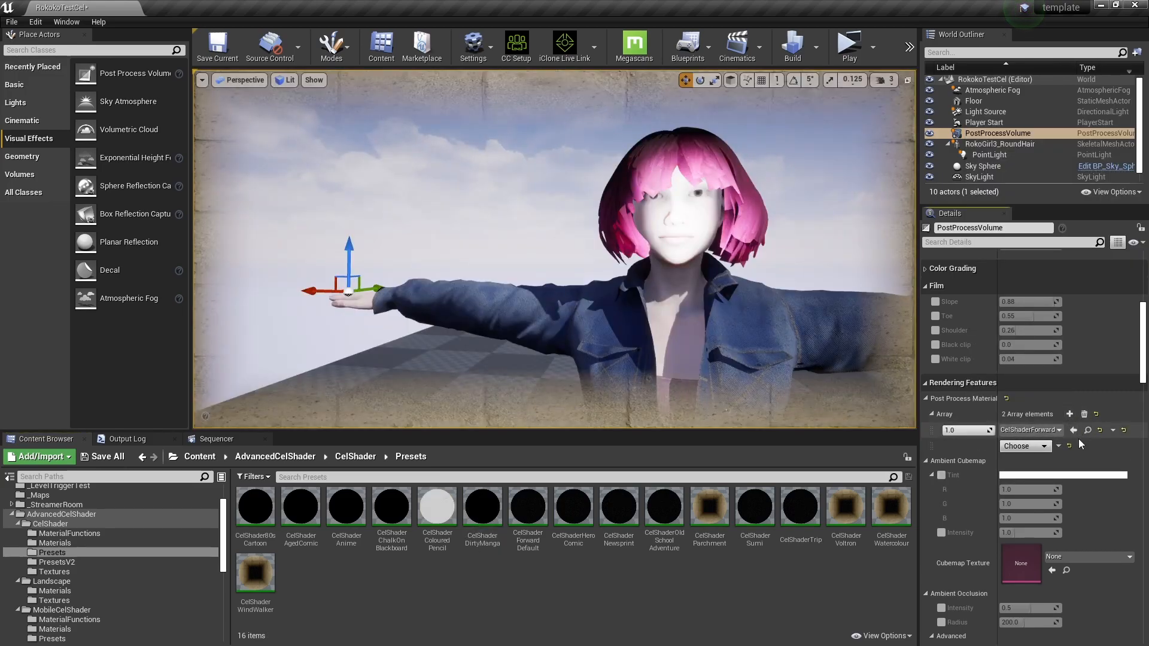
click(1044, 446)
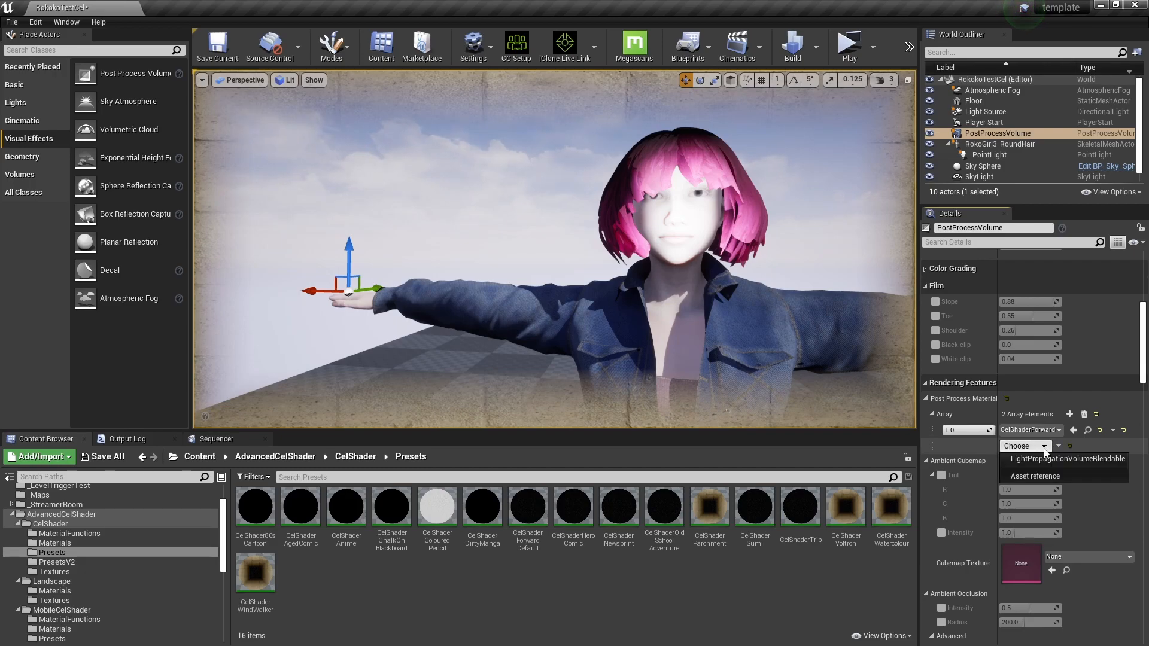
click(1034, 476)
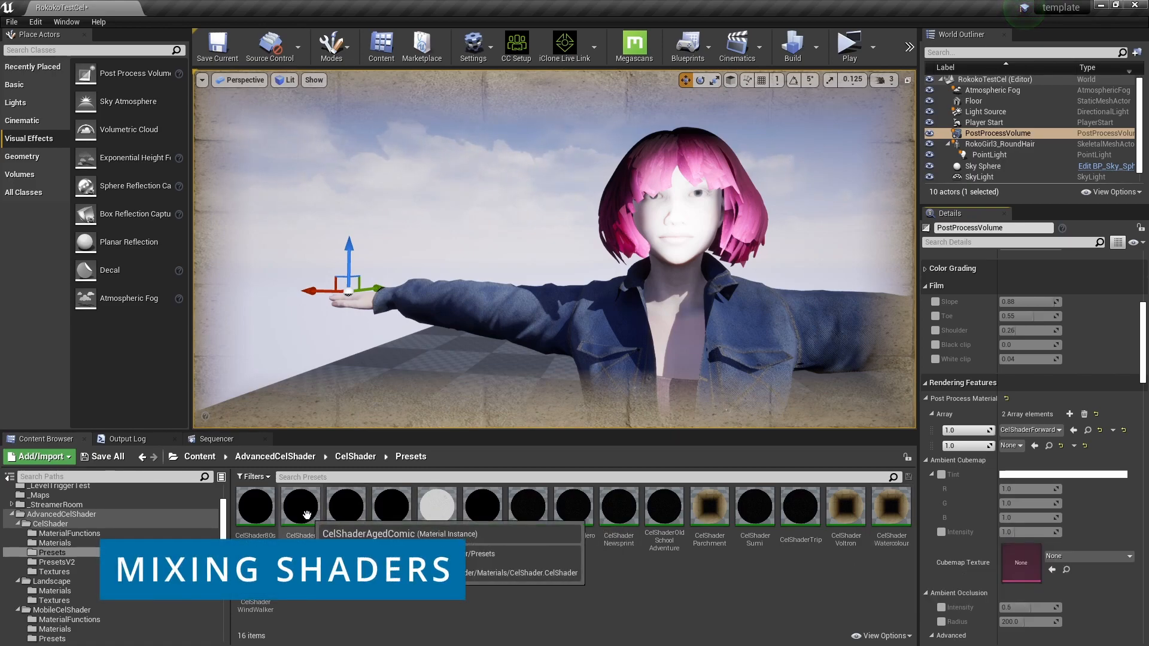
click(1033, 445)
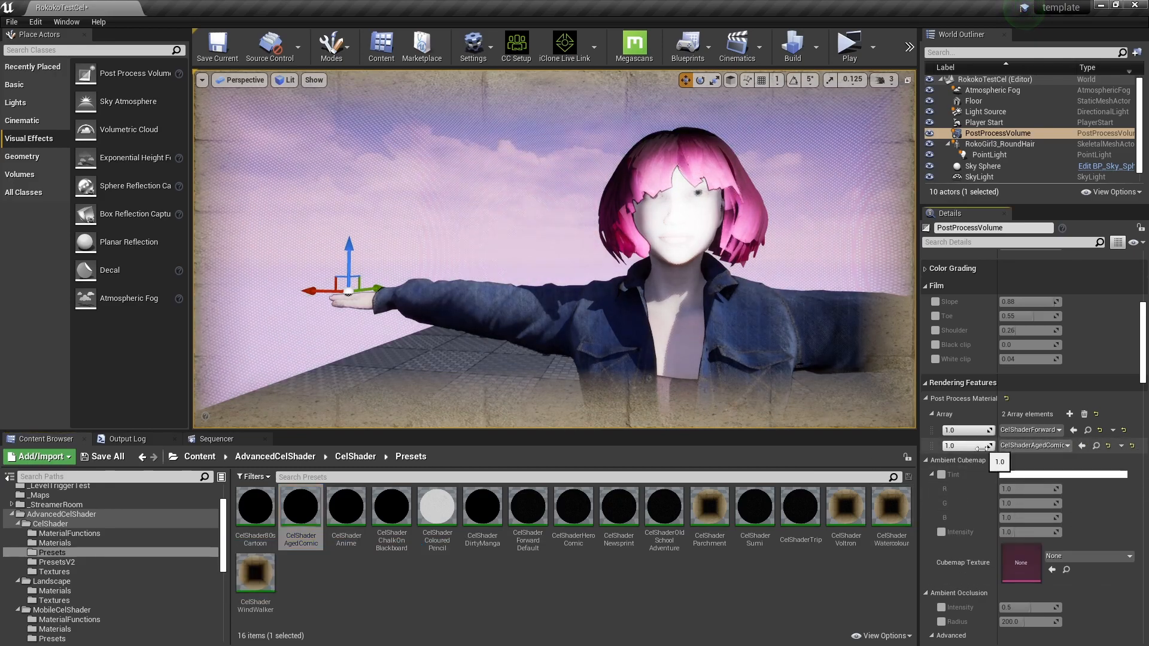
Step: Try blending CelShaderAgedComic at weight 0.89 with CelShaderForwardDefault at weight 0.7
mouse_move(983, 446)
mouse_down()
mouse_move(963, 447)
mouse_move(967, 430)
mouse_move(987, 445)
mouse_up()
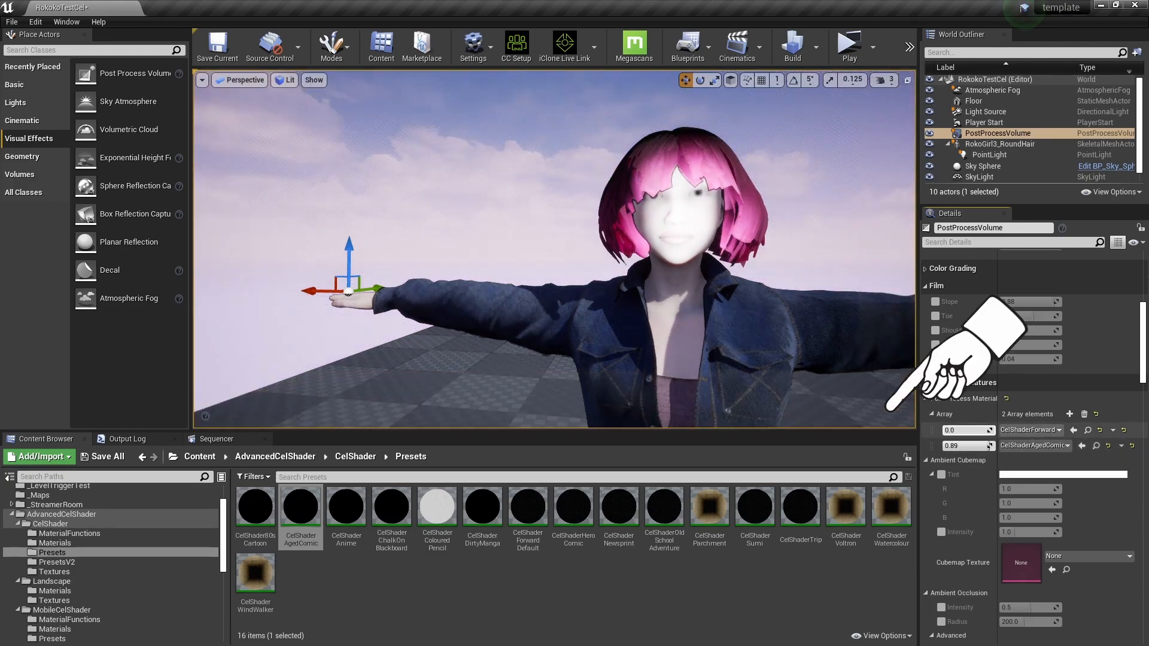
click(1030, 430)
click(1060, 362)
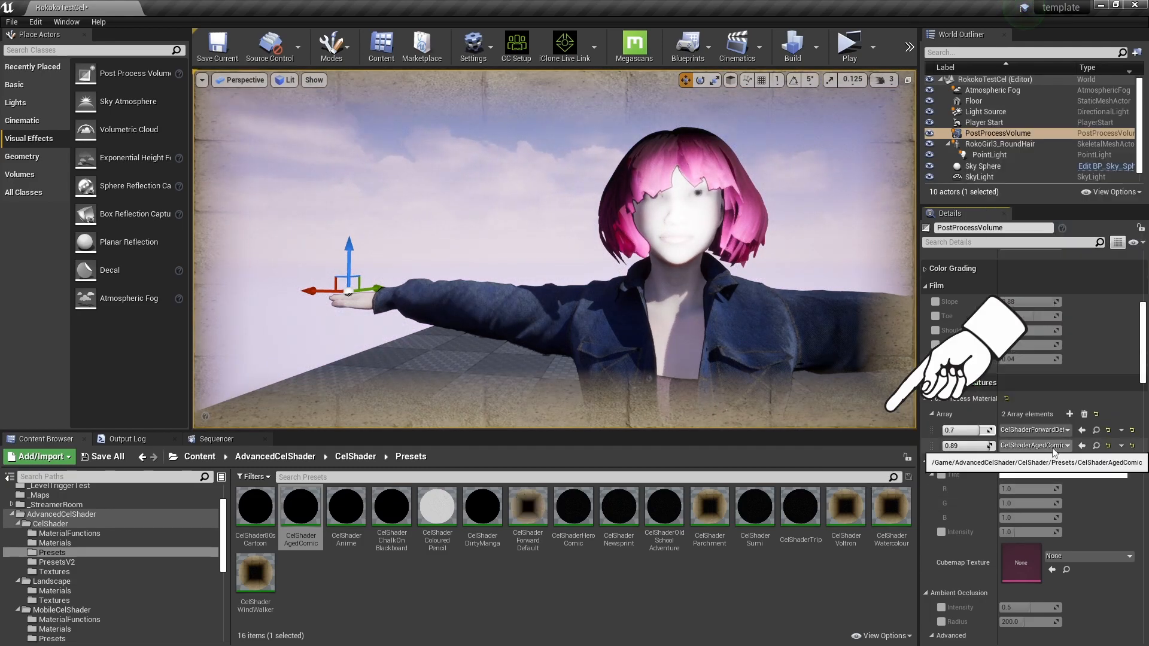
Step: Change the first shader to CelShaderHeroComic and try weights of 0.52 for it and 0.75 for CelShaderAgedComic
click(1067, 431)
click(1060, 392)
mouse_move(984, 446)
mouse_down()
mouse_move(942, 446)
mouse_move(942, 430)
mouse_move(956, 430)
mouse_move(940, 430)
mouse_move(989, 430)
mouse_move(946, 446)
mouse_move(987, 446)
mouse_up()
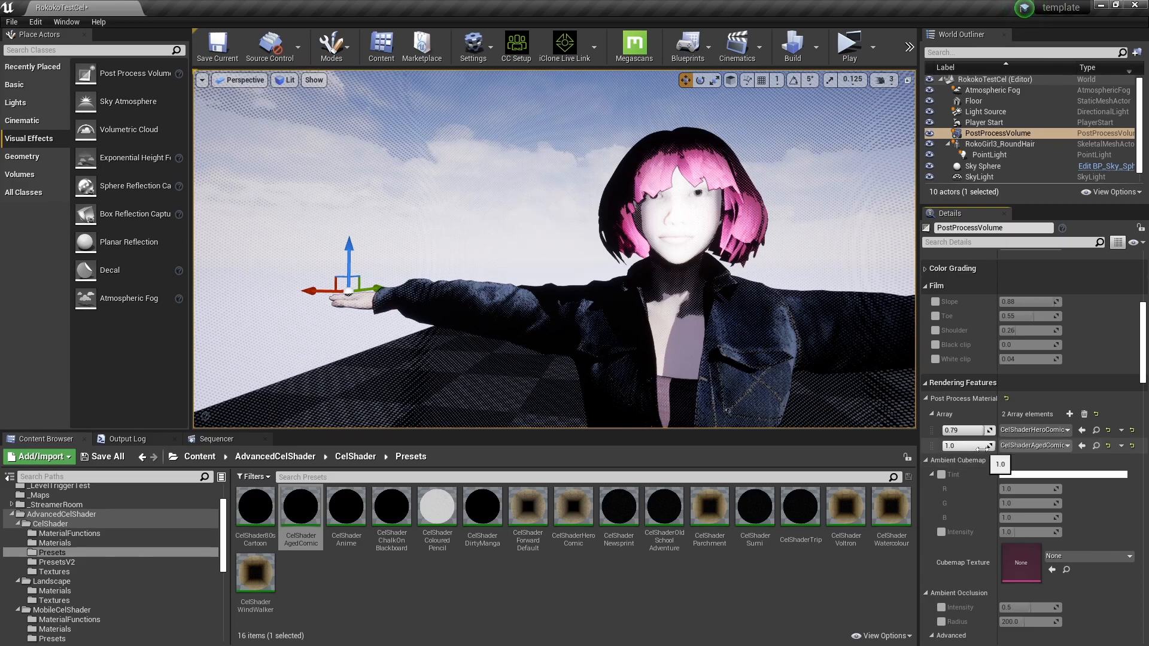
mouse_move(963, 446)
mouse_down()
mouse_move(977, 431)
mouse_move(952, 430)
mouse_move(968, 430)
mouse_up()
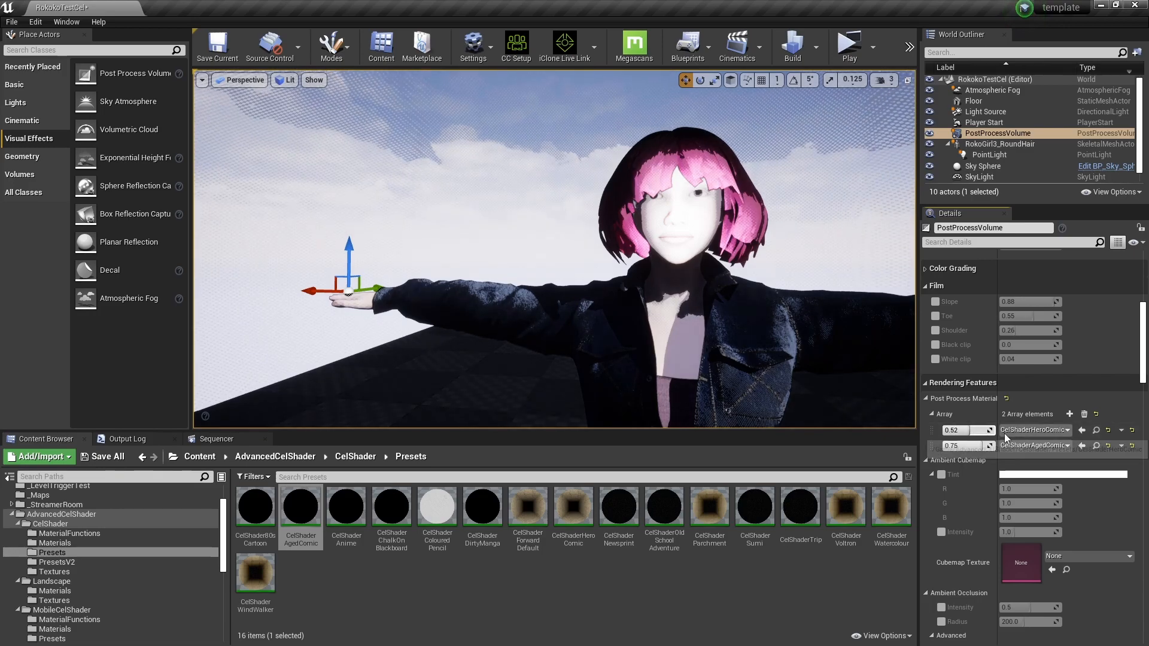
Step: Replace the second shader with CelShaderAnime and try weights of 0.53 for the first shader and 0.33 for the second
click(1065, 446)
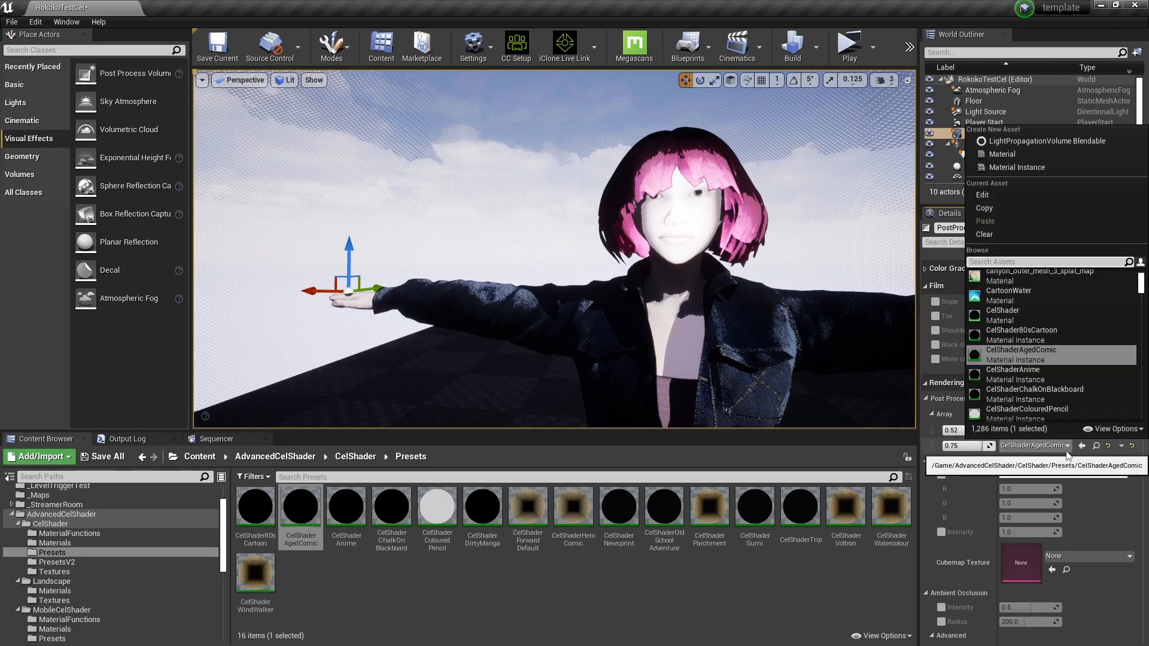
click(1055, 372)
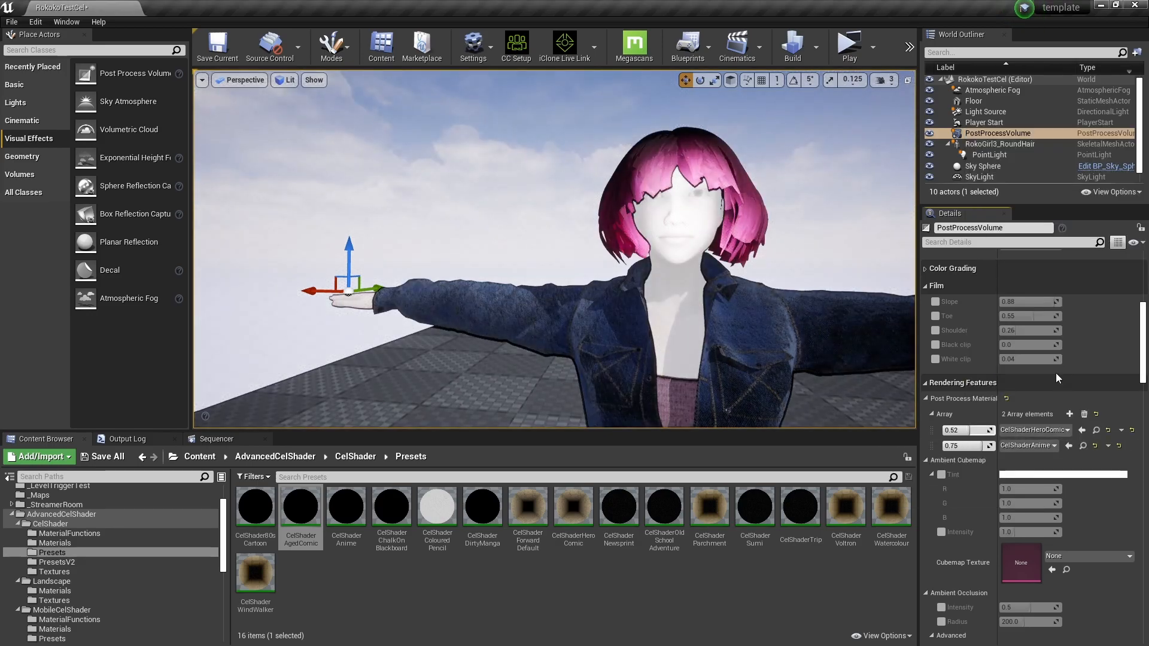
mouse_move(979, 446)
mouse_down()
mouse_move(951, 447)
mouse_move(993, 431)
mouse_move(956, 430)
mouse_move(974, 430)
mouse_move(959, 446)
mouse_up()
drag(972, 430, 969, 430)
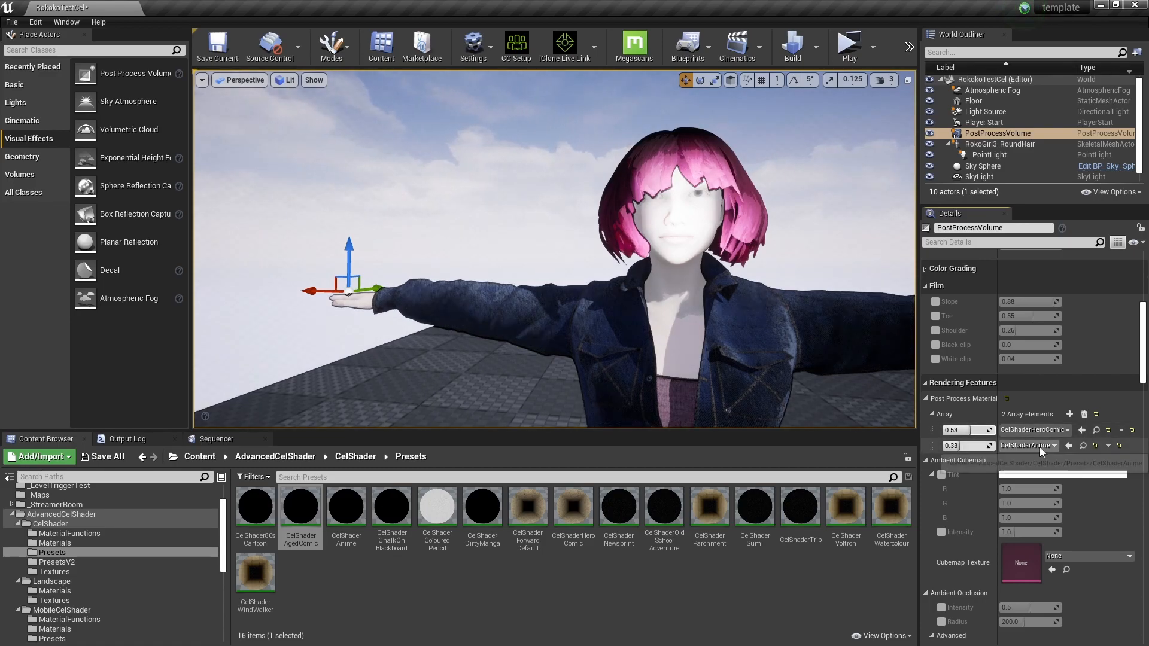
Step: Remove the second shader from the post process materials array and set the remaining shader's weight to 1.0
click(1108, 446)
click(1068, 446)
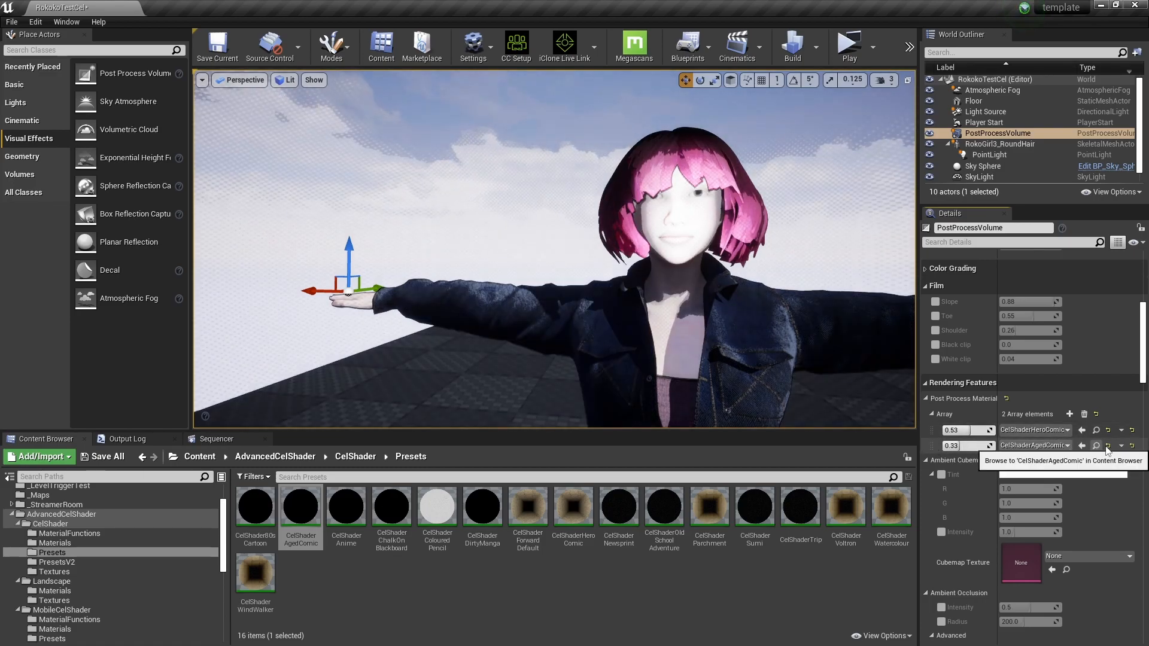
click(1108, 447)
click(1073, 446)
click(1084, 470)
drag(969, 430, 998, 431)
Step: Try CelShaderMobile and CelShaderMobileAnime as the post process material, testing the Anime version at reduced weights such as 0.52
click(1054, 431)
click(1059, 361)
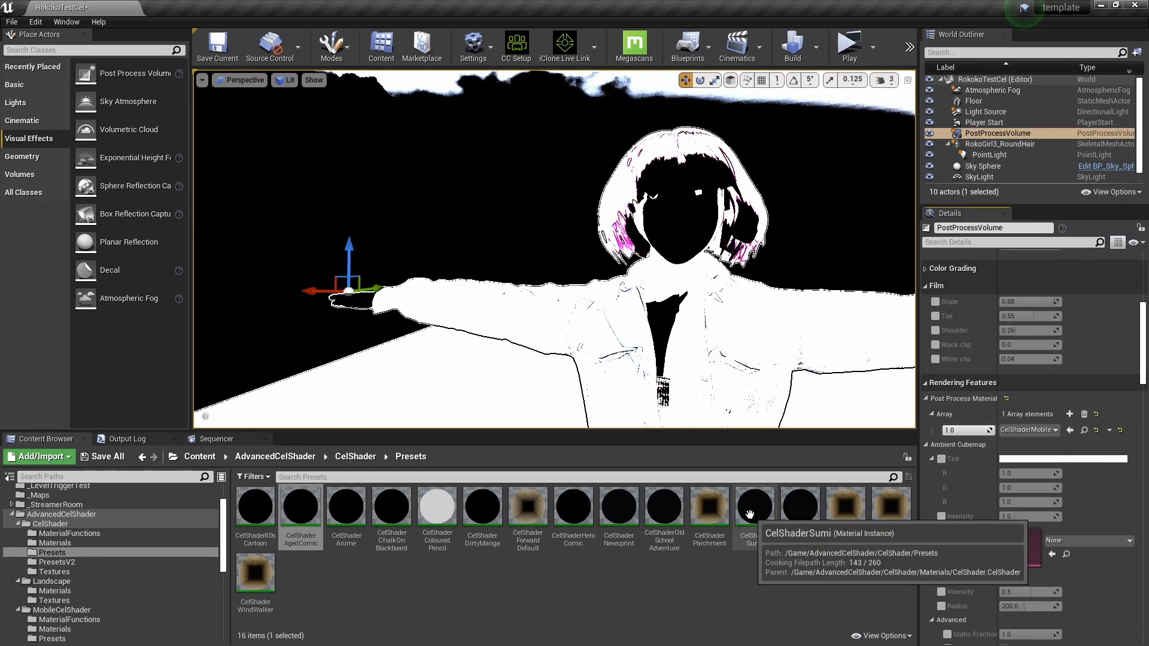
click(1054, 430)
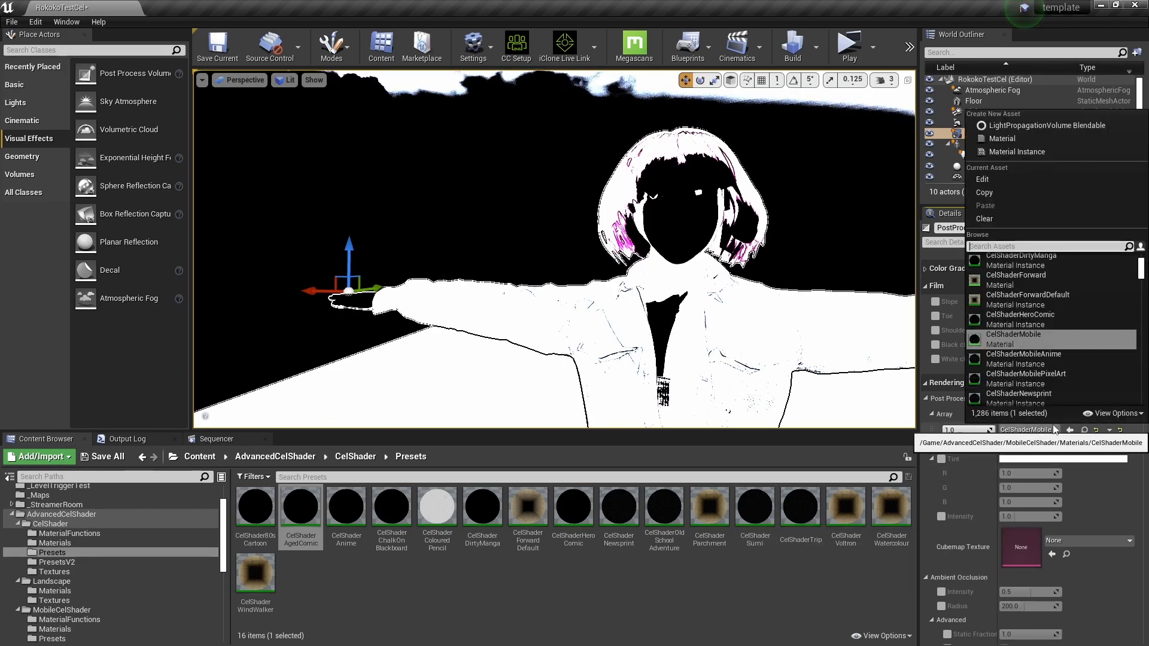
click(1045, 358)
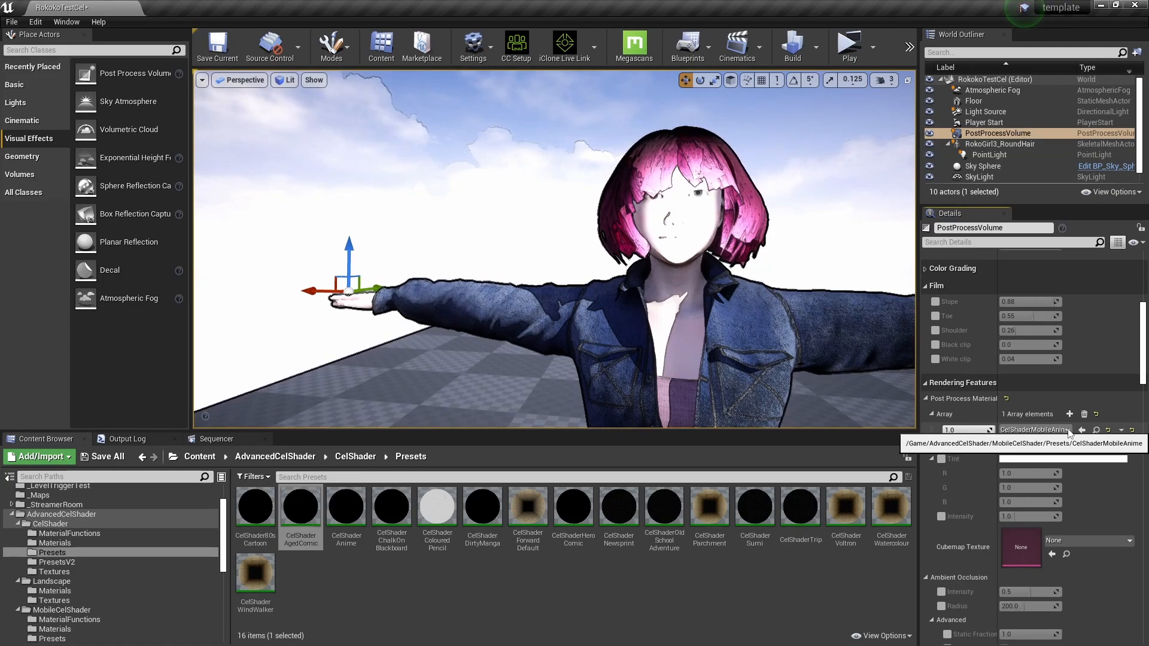
drag(988, 430, 987, 430)
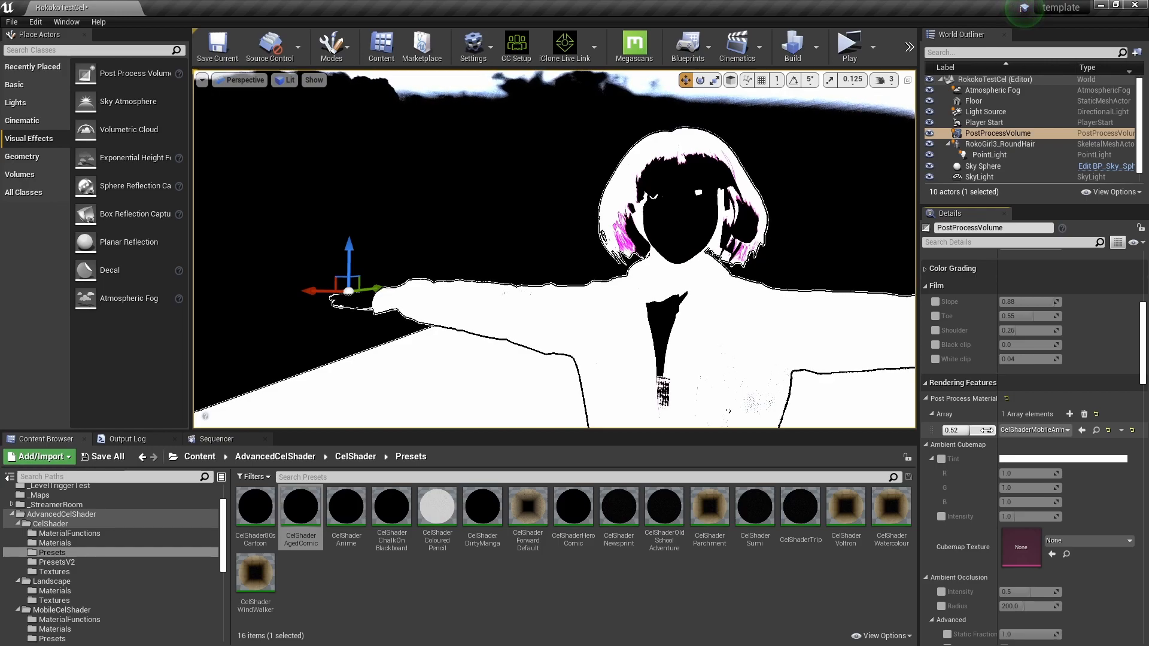
drag(970, 429, 993, 430)
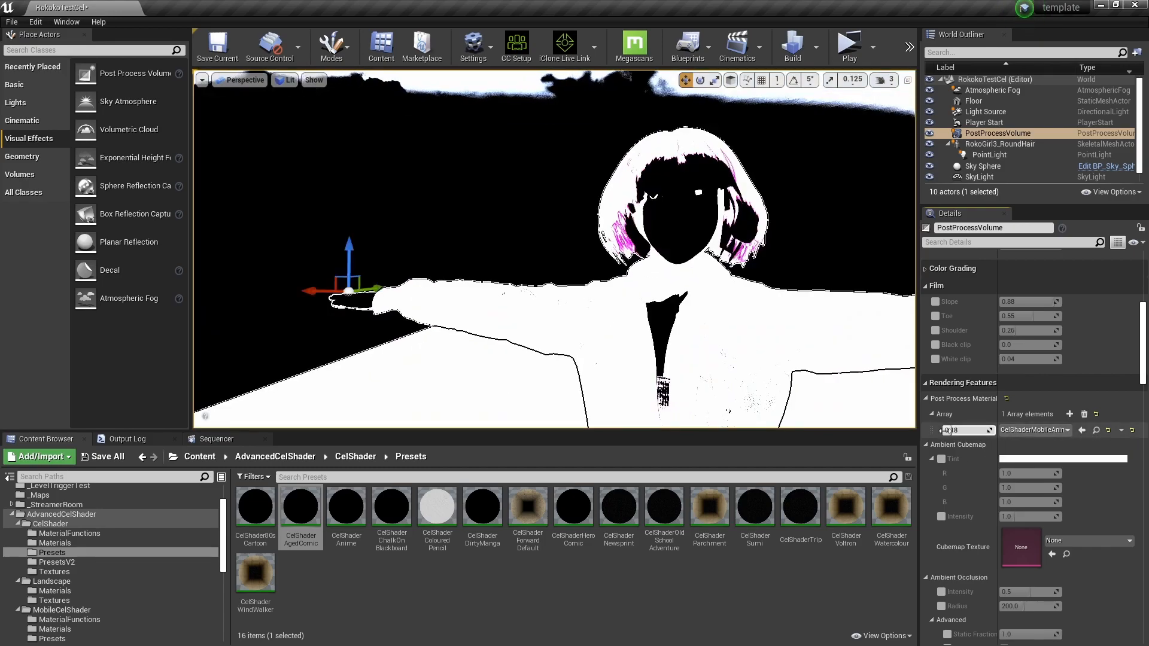
Step: Try the CelShaderMobilePixelArt, CelShaderNewsprint and CelShaderOldSchoolAdventure presets in turn as the post process material
click(1068, 430)
click(1054, 393)
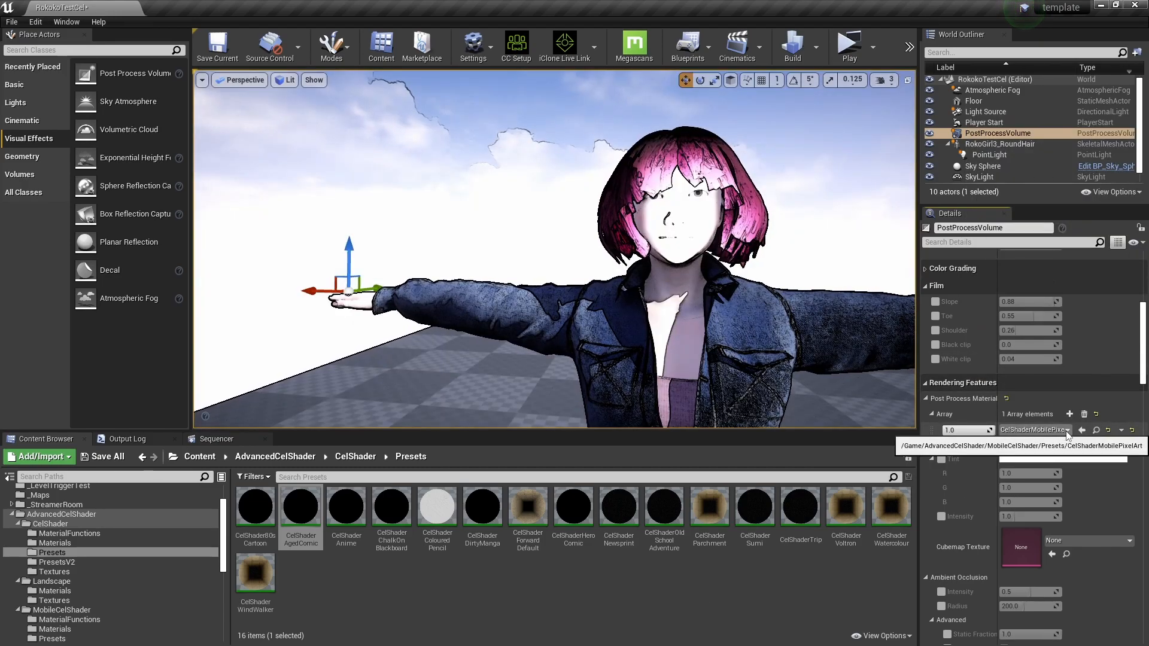
click(1067, 430)
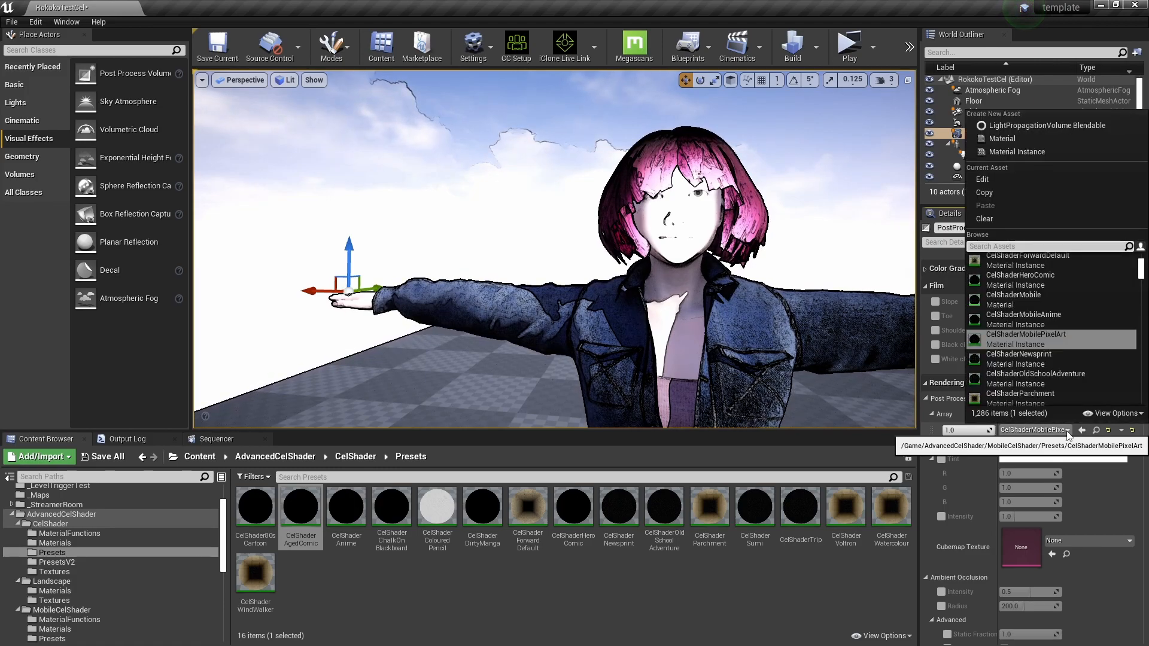
click(1046, 367)
click(1066, 430)
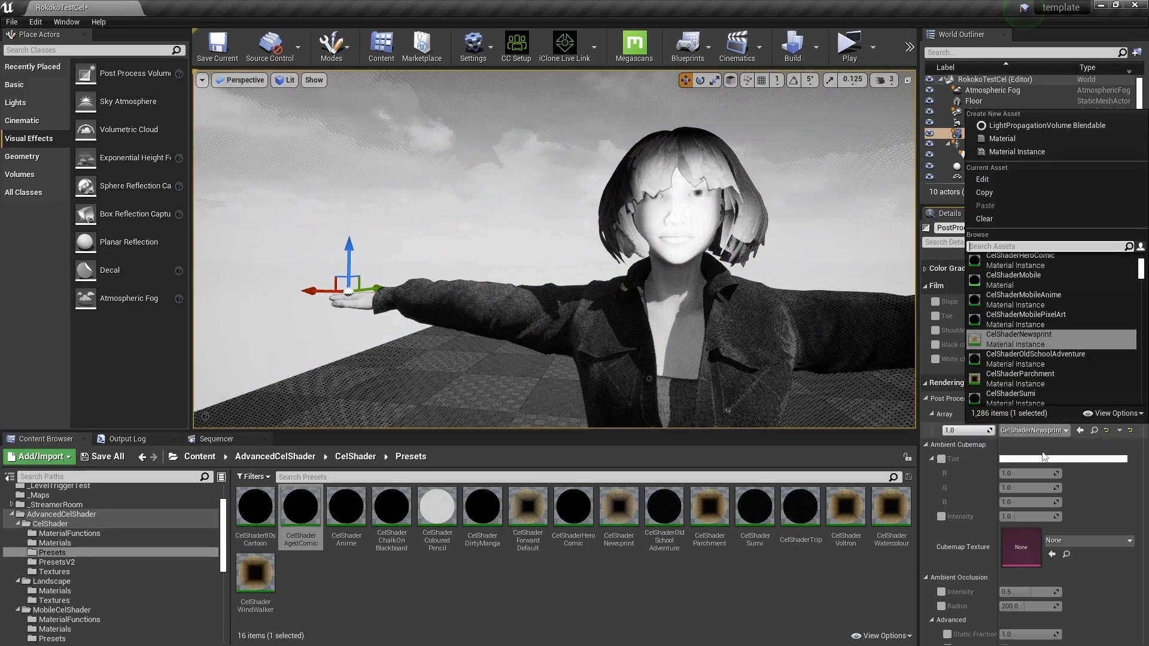
click(1067, 430)
click(1067, 430)
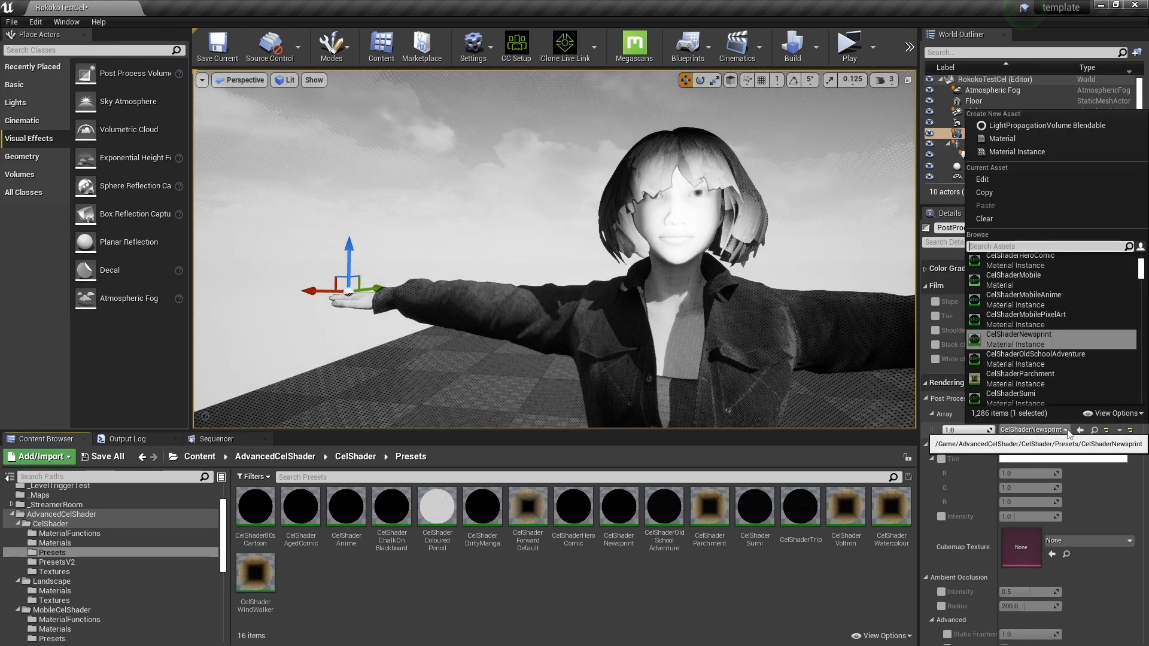
click(1050, 405)
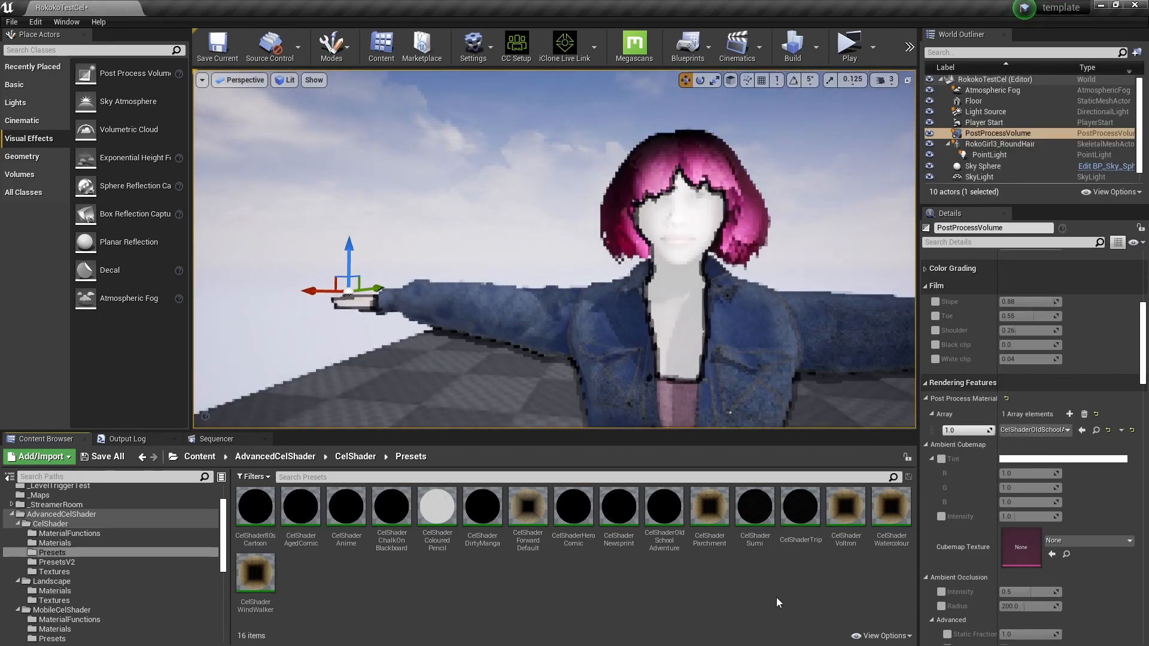
Step: Look through the PresetsV2 folder and return to the Presets folder
click(94, 561)
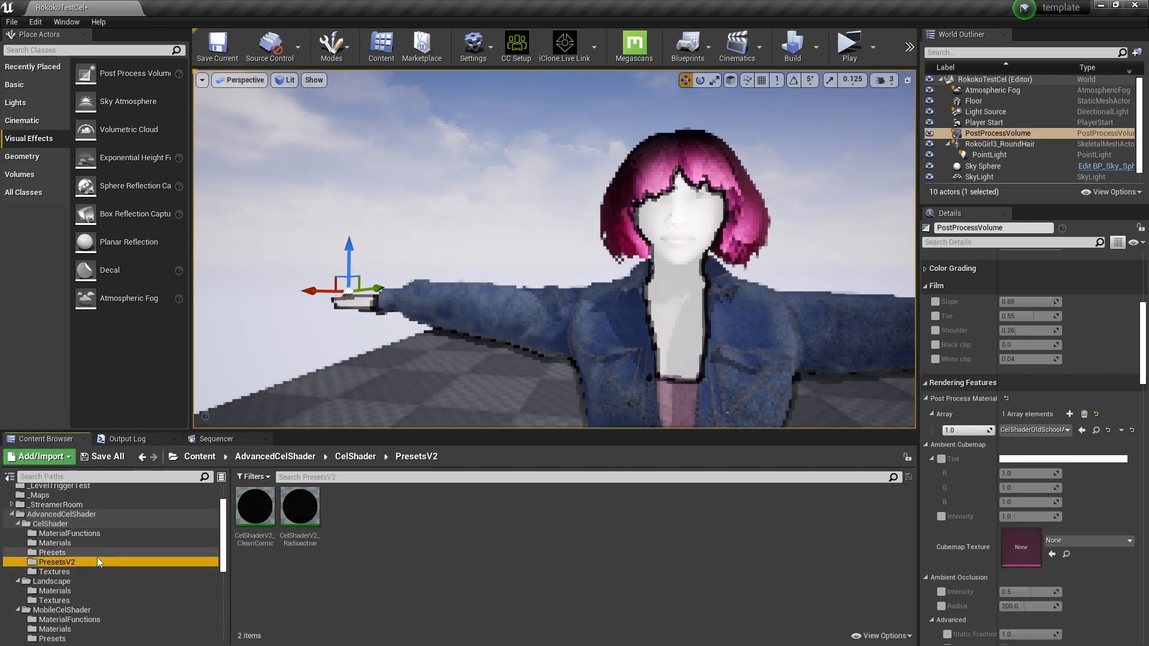
click(96, 554)
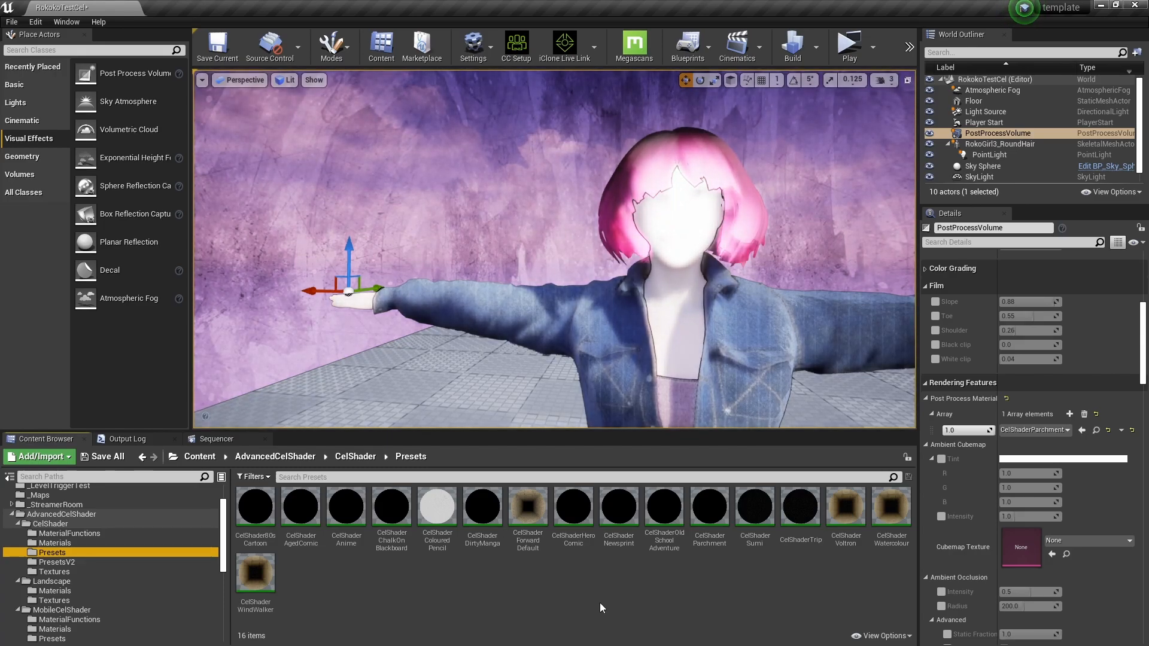
Step: Add CelShader80sCartoon as a second post process material and try a weight of 0.47 for CelShaderParchment
click(1069, 414)
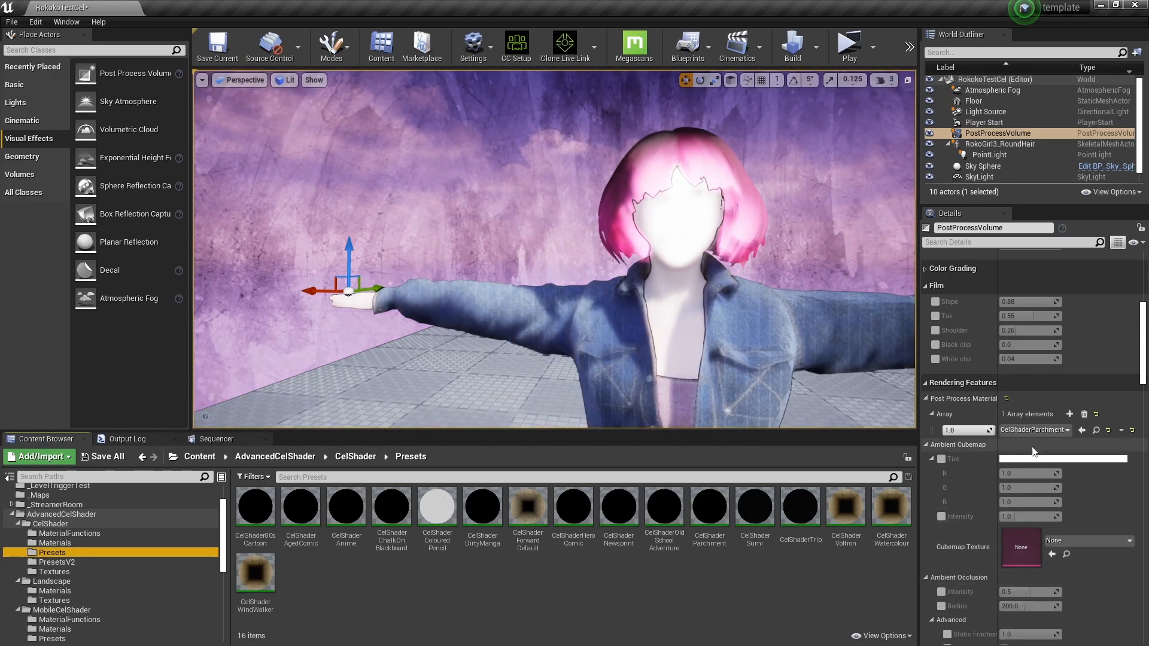
click(1025, 446)
click(1049, 475)
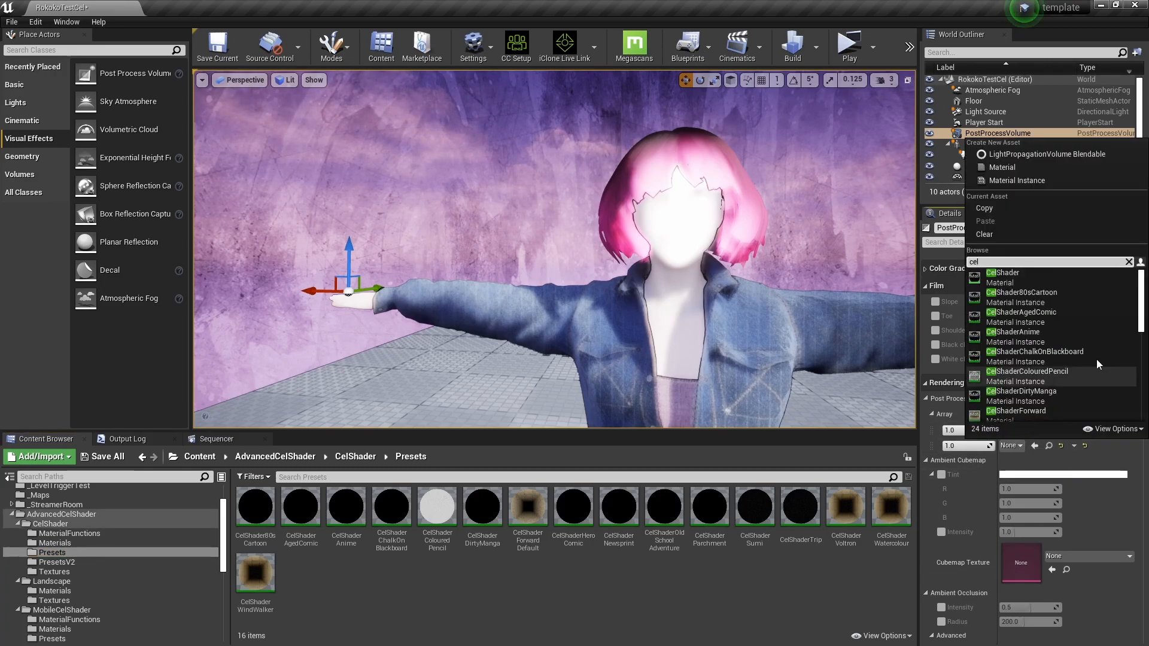
click(1055, 298)
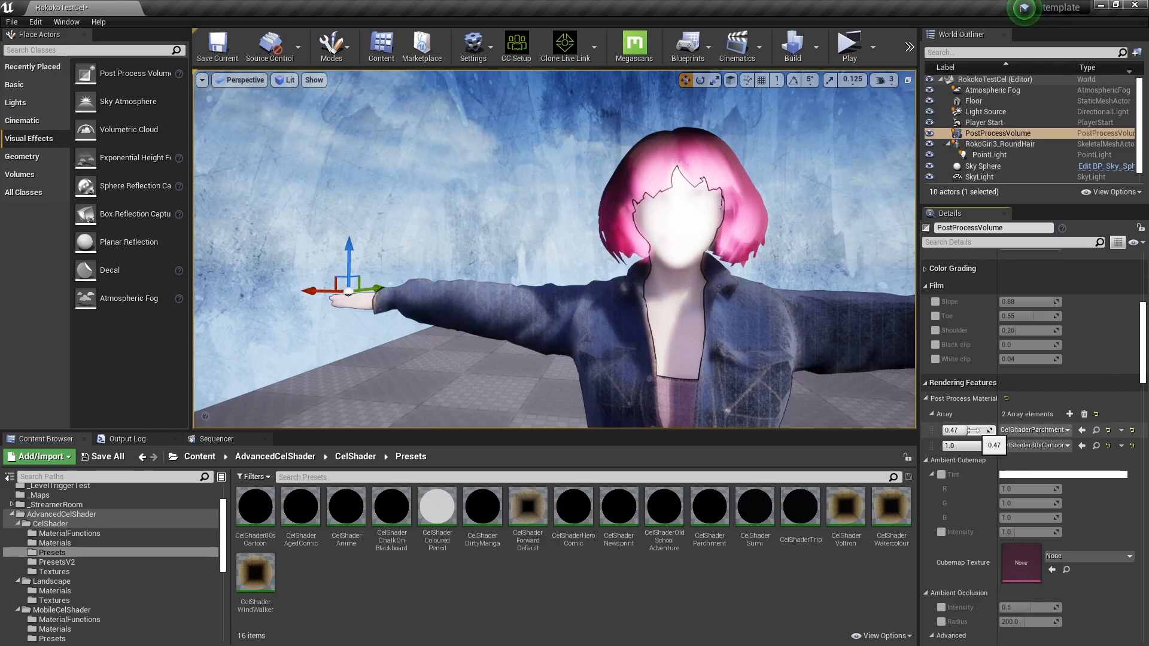
Step: Reorder the array so CelShader80sCartoon comes first, and try weights of 0.5 for it and 0.6 for CelShaderParchment
drag(931, 431, 934, 448)
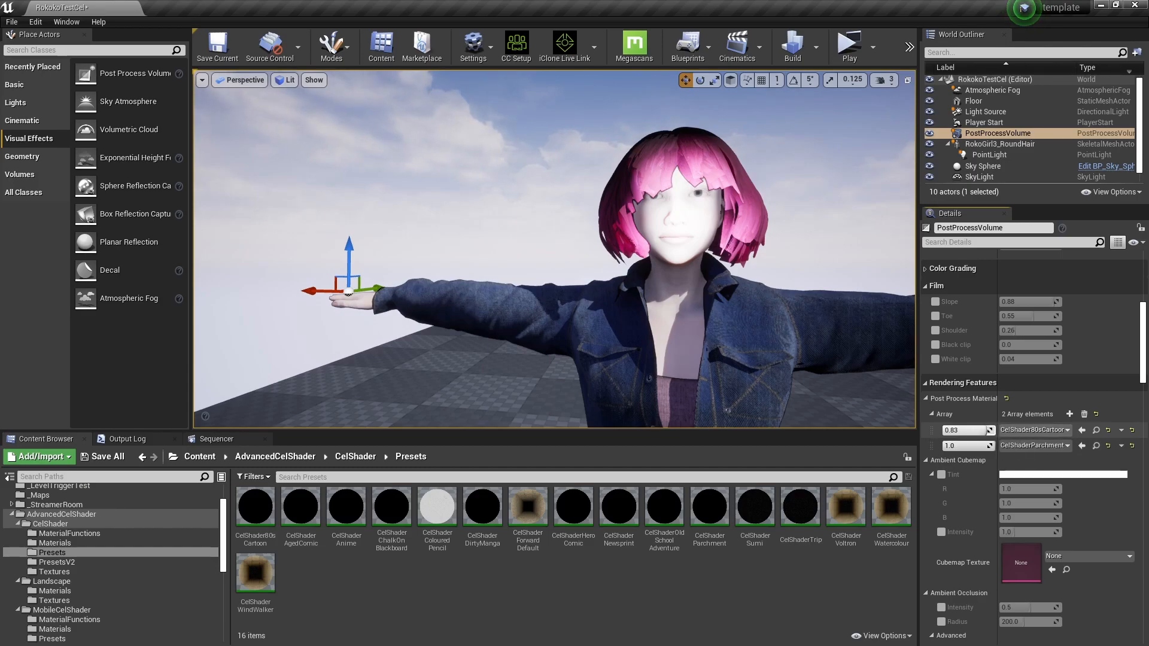
drag(948, 430, 954, 430)
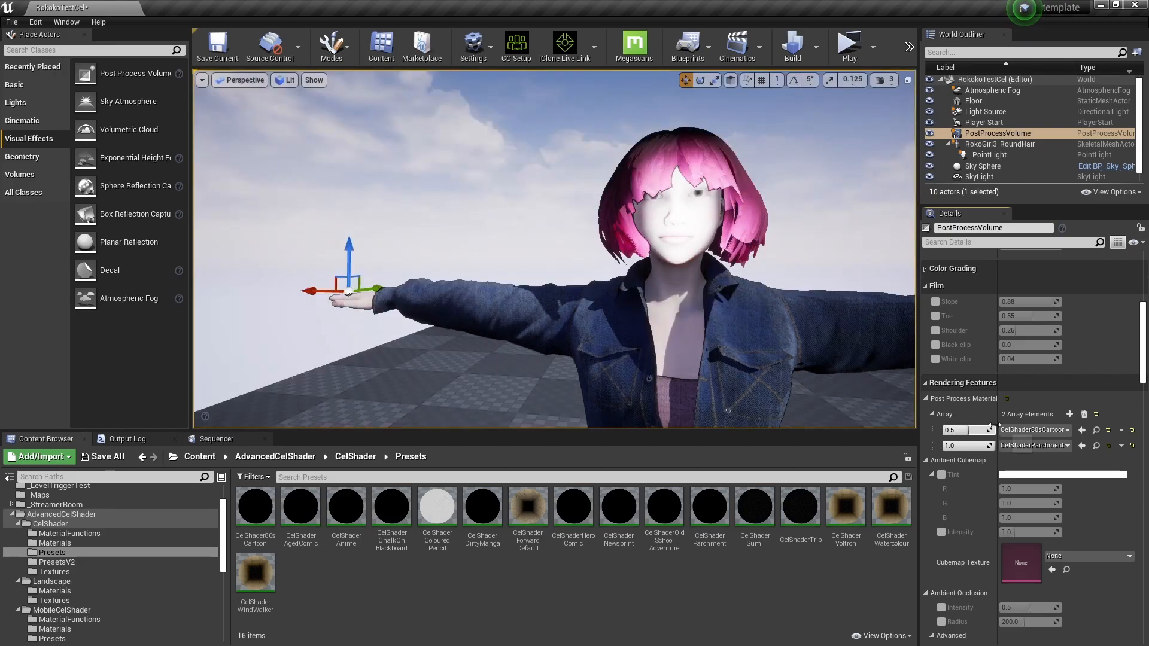
click(1067, 446)
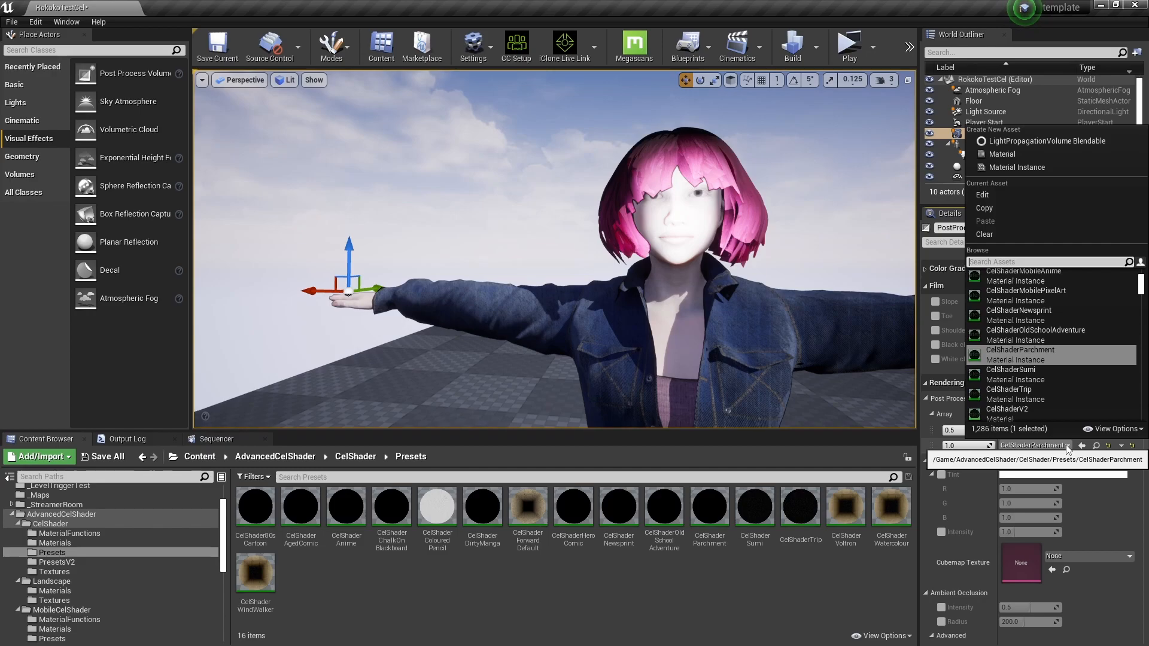
click(987, 446)
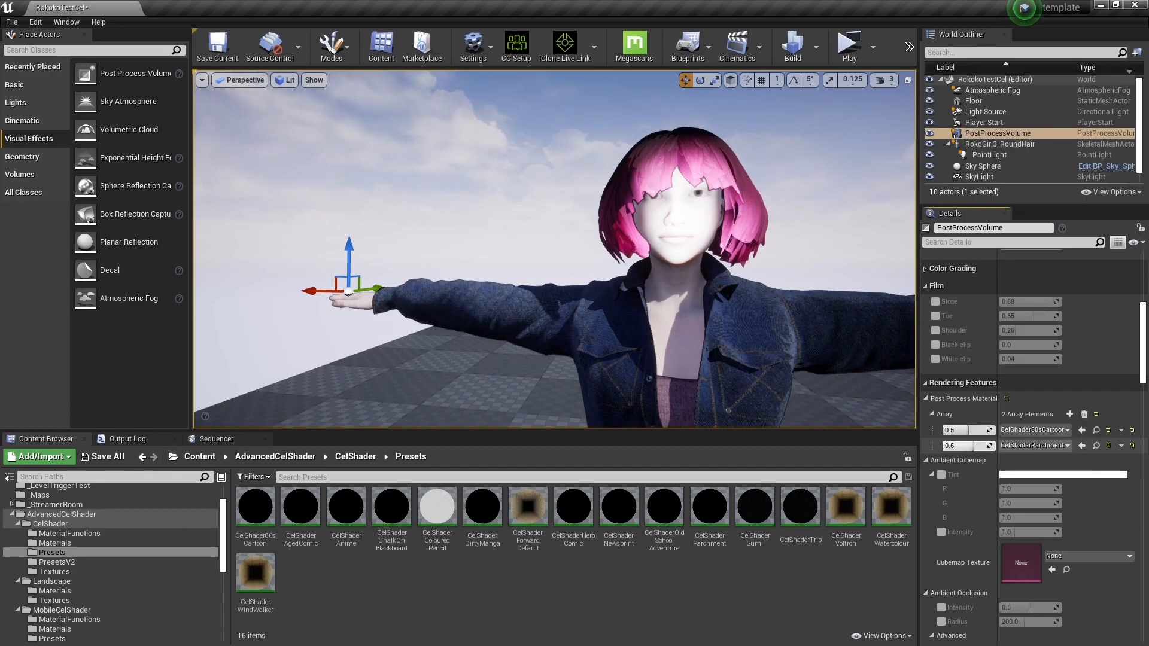
Step: Try weights of 1.0 for CelShader80sCartoon and 0.29 for CelShaderParchment, and put CelShaderParchment first again with a weight of 0.36
drag(965, 446, 990, 431)
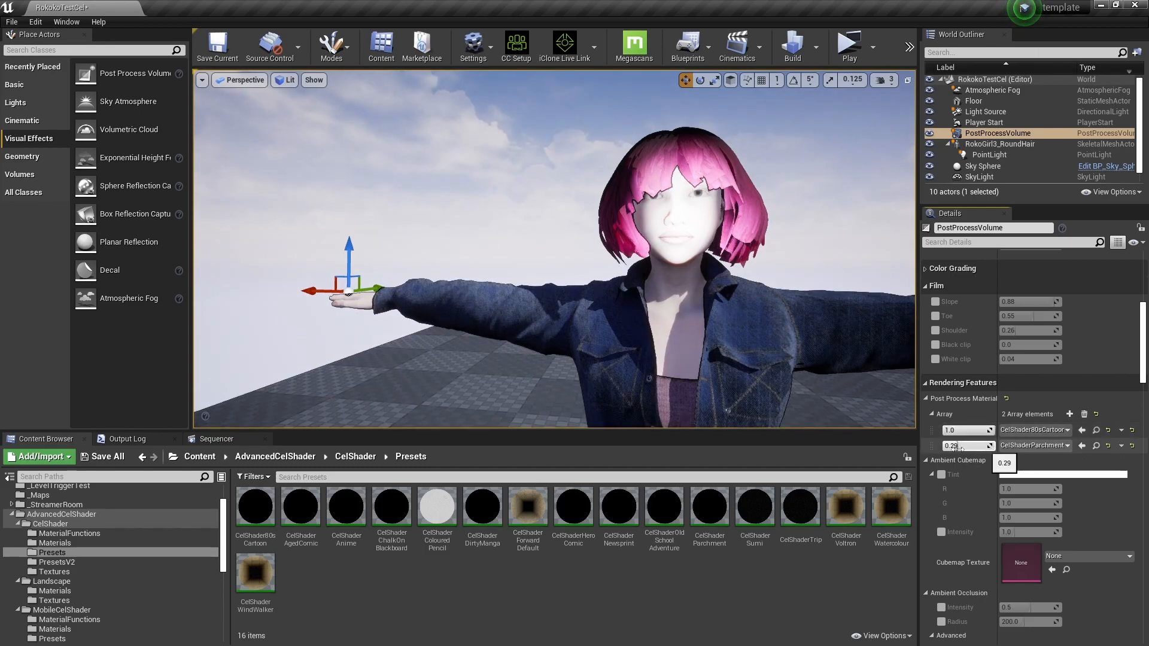
drag(951, 446, 930, 445)
click(1033, 445)
click(1033, 445)
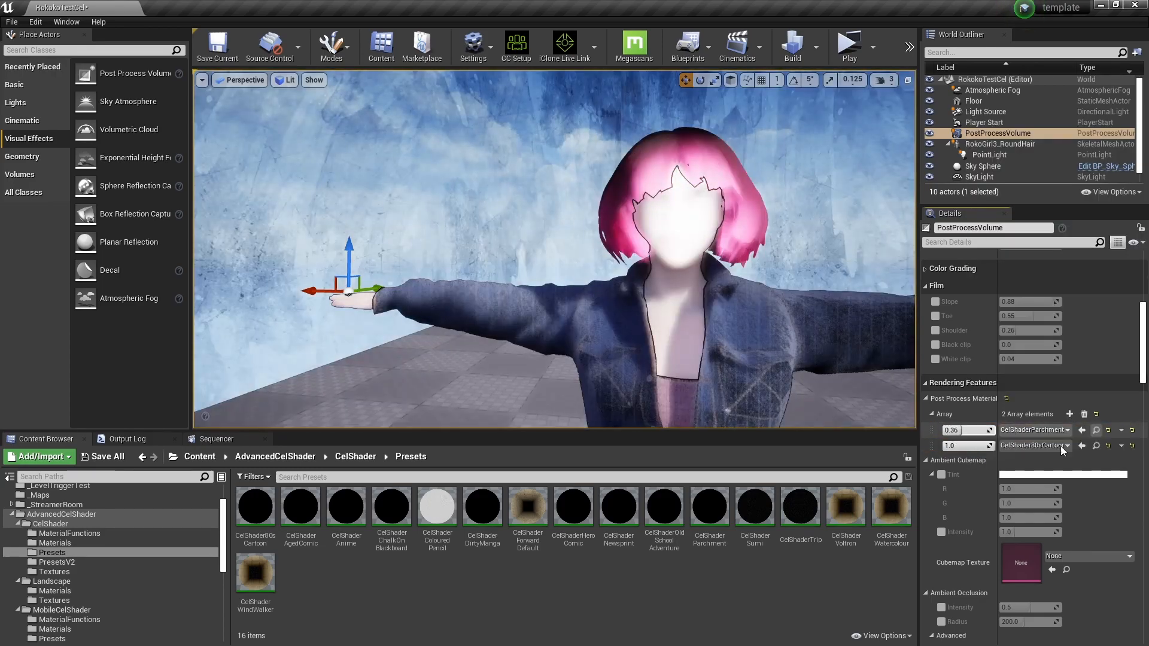
Step: Remove CelShaderParchment from the array, replace the remaining shader with CelShaderTrip and try a reduced weight
click(1121, 430)
click(1124, 456)
click(1062, 431)
scroll(1082, 378, down, 3)
click(1069, 382)
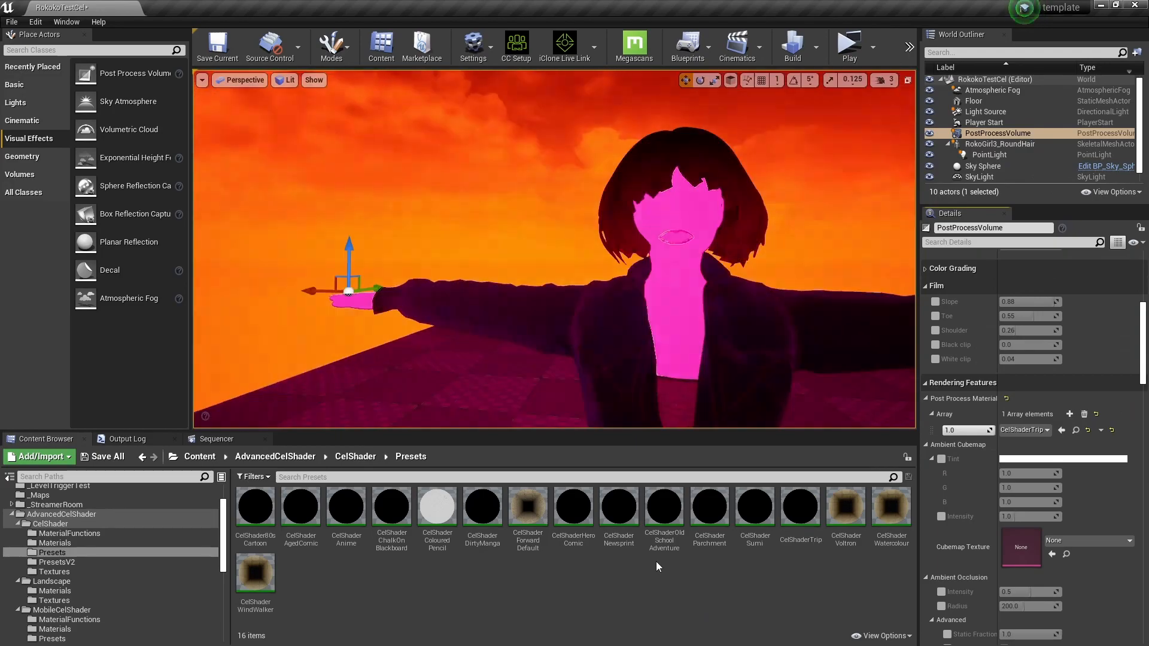
drag(966, 430, 974, 472)
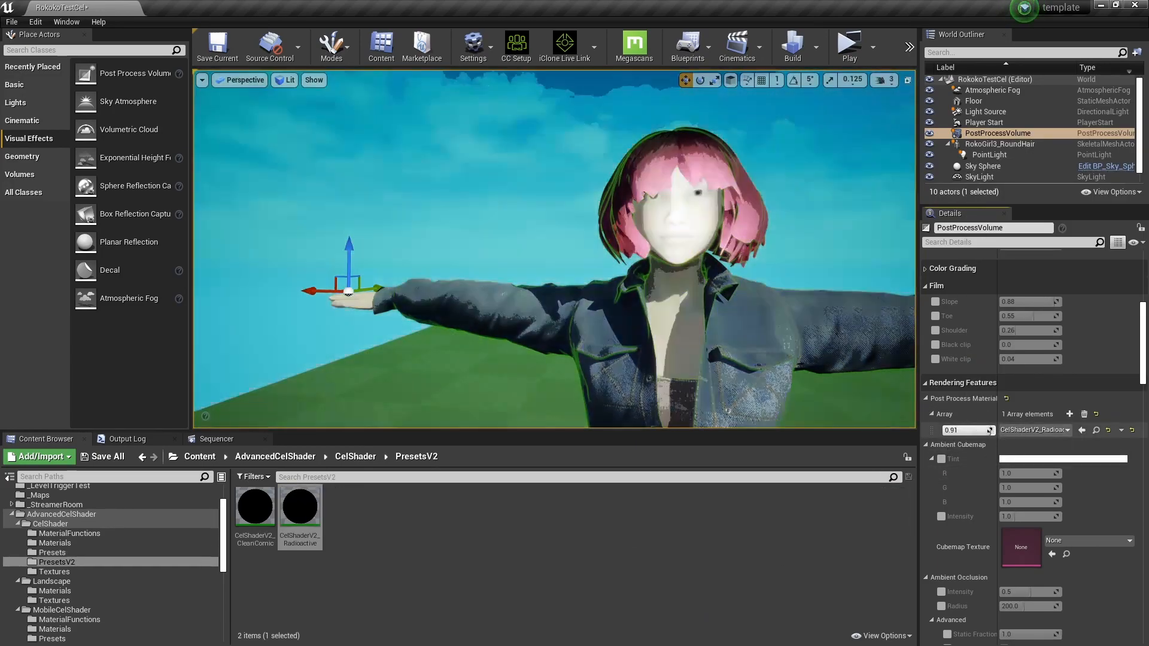
Step: Try CelShaderV2_Radioactive at weights such as 0.91, and switch the post process material to CelShaderV2_CleanComic
drag(990, 430, 995, 430)
click(1033, 430)
click(1039, 319)
mouse_move(554, 249)
right_down()
mouse_move(526, 259)
mouse_move(547, 312)
mouse_move(554, 263)
right_up()
drag(981, 431, 971, 430)
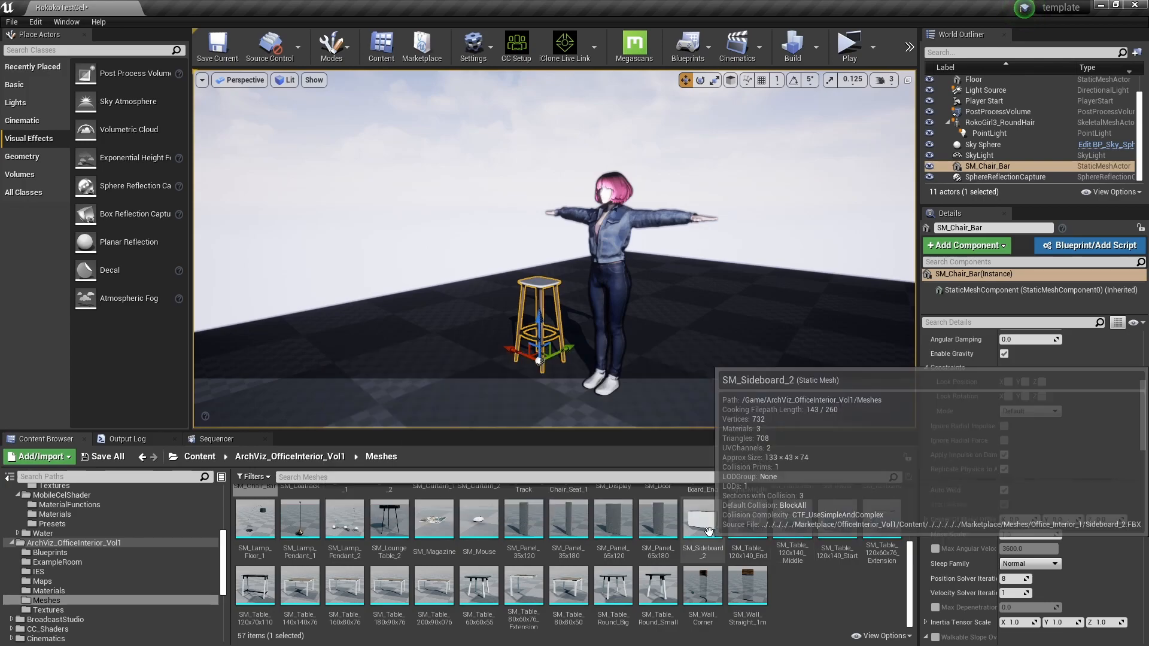
Step: Place SM_Sideboard_2 on the floor behind the character and the SM_Wall_Straight_1m glass wall in front of her
drag(708, 532, 770, 362)
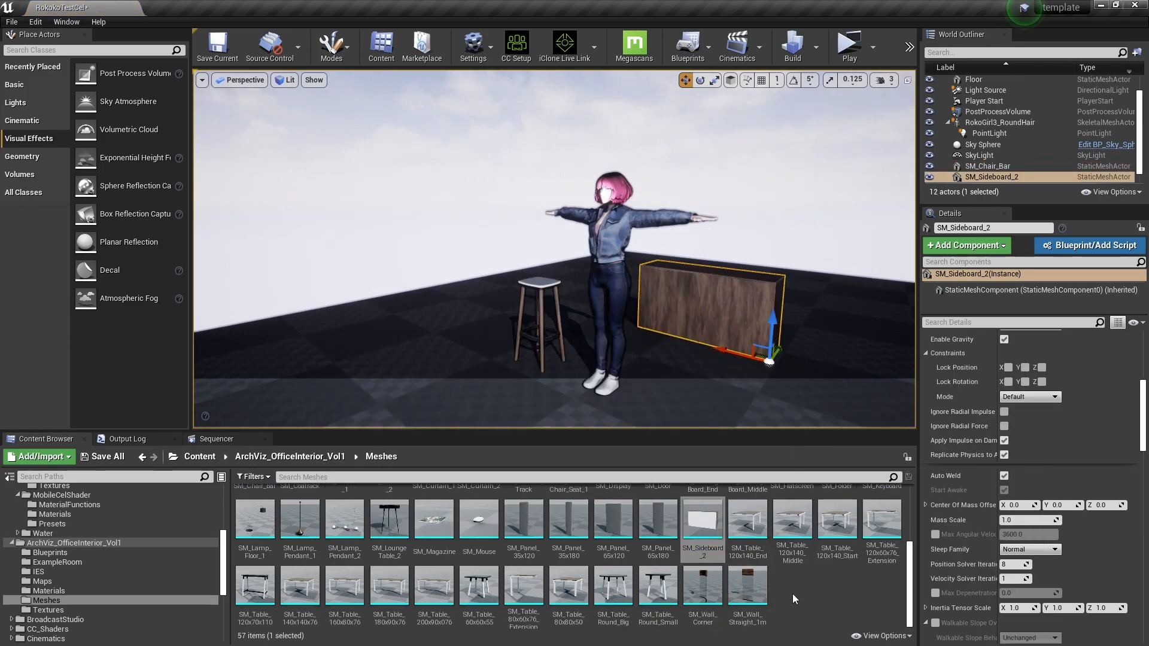
drag(747, 583, 501, 389)
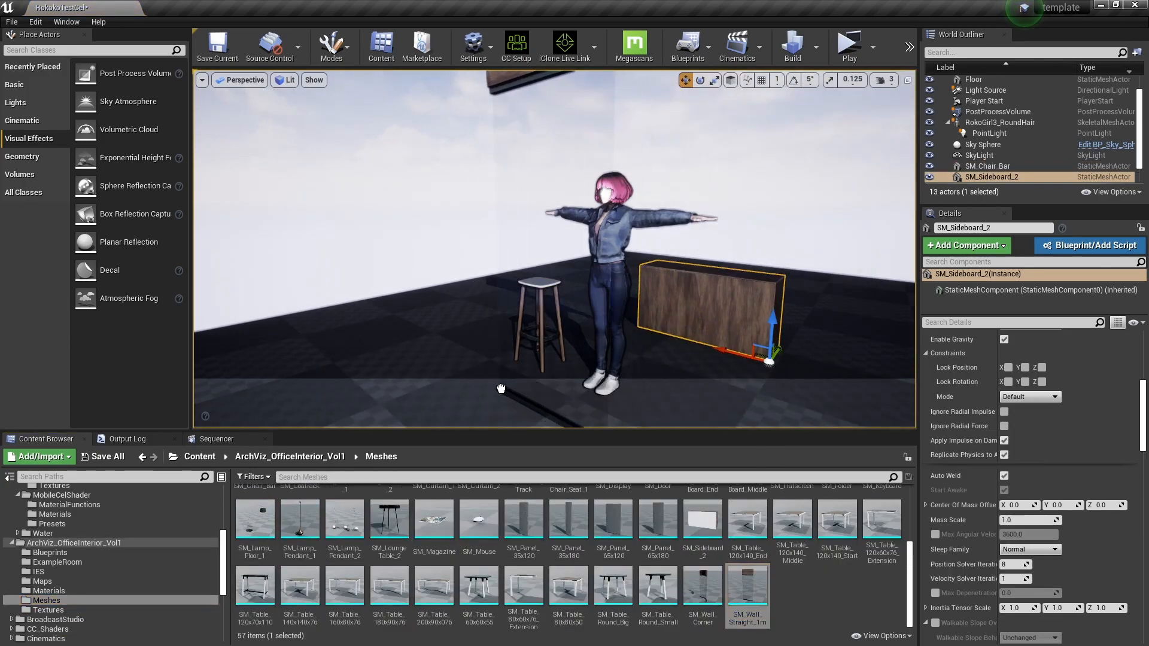
key(f)
Step: Place a new Sphere Reflection Capture in the scene above the character and delete the old one
click(90, 50)
text(refl)
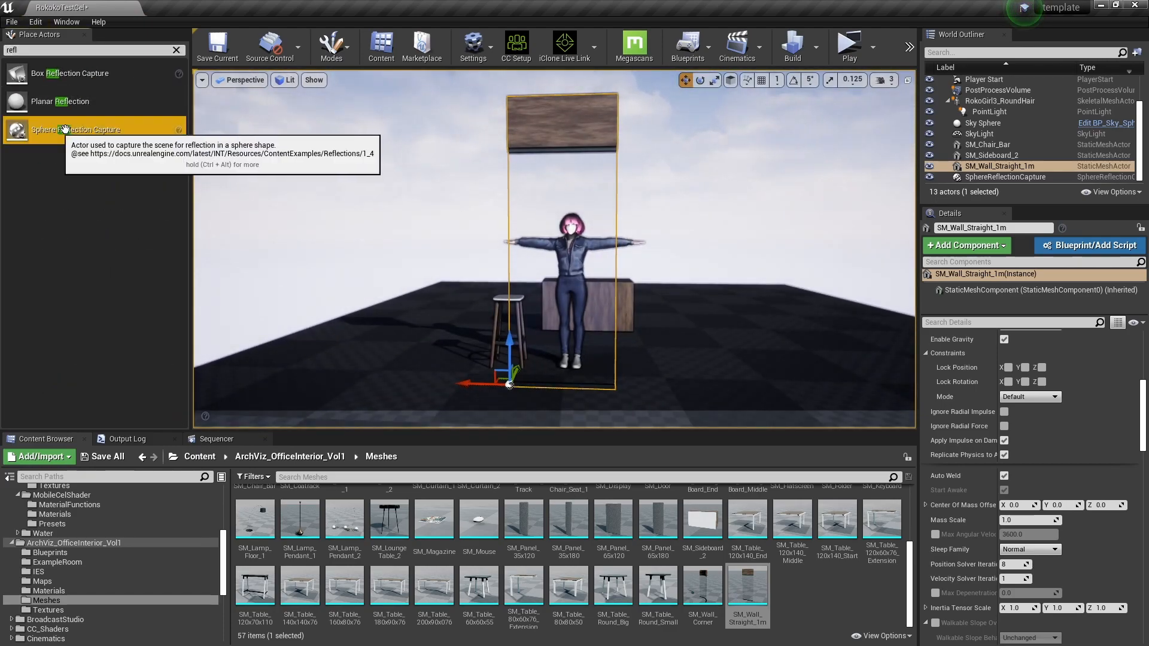
drag(55, 129, 624, 289)
click(987, 166)
click(988, 177)
key(Delete)
click(993, 177)
Step: Place the SM_Chair_1 mesh on the floor beside the character
scroll(577, 596, up, 5)
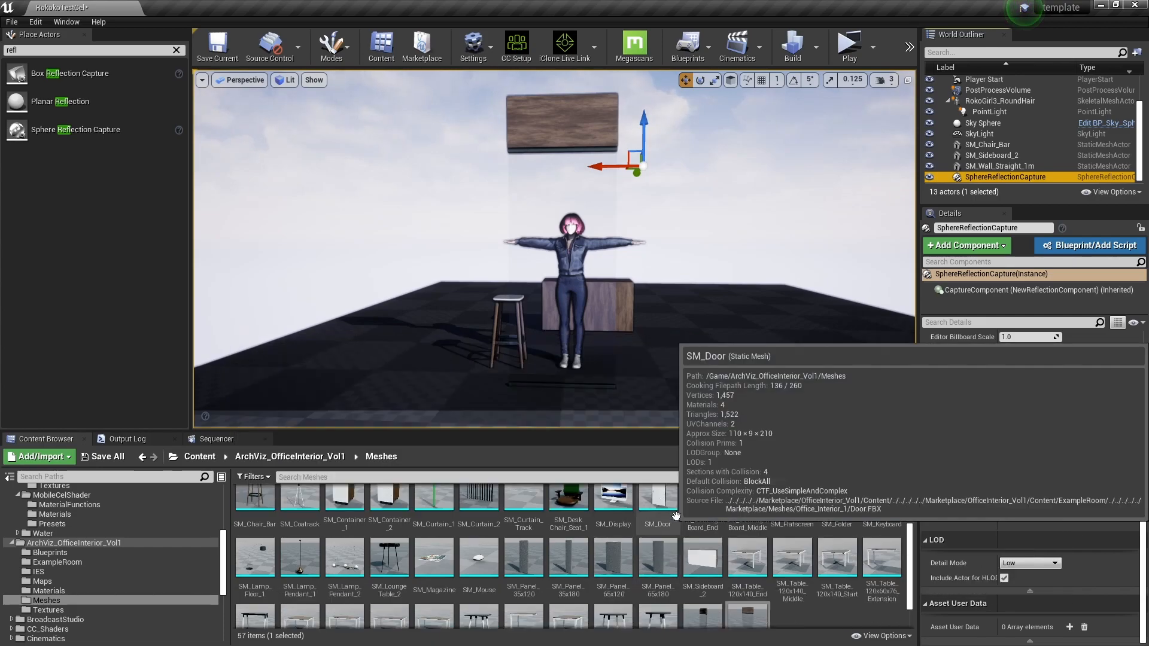
drag(837, 509, 673, 369)
Step: Set the intensity of the point light at the character's face to 0.01 cd
double_click(993, 116)
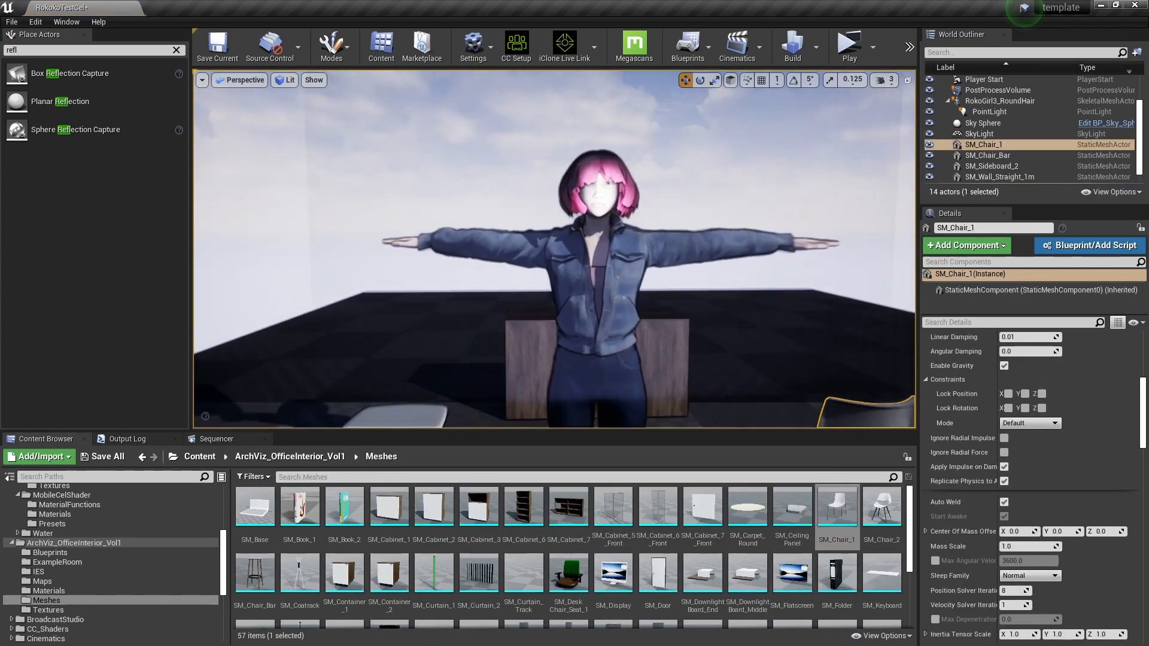
scroll(1041, 419, up, 5)
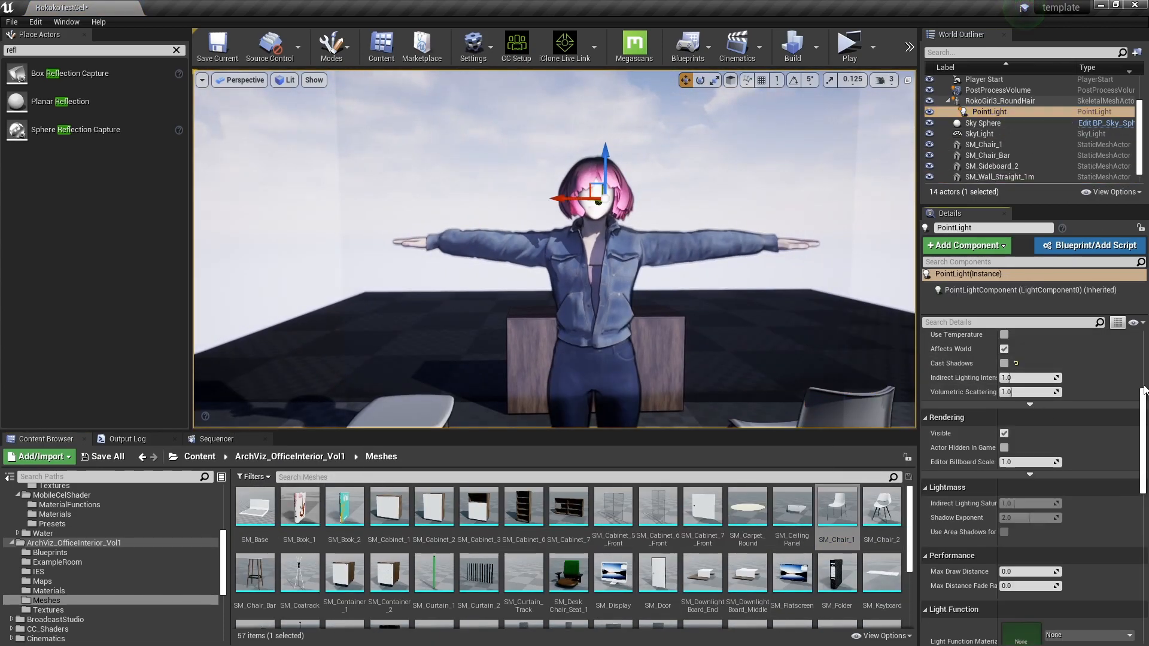
drag(1030, 437, 1005, 438)
right_drag(759, 290, 778, 257)
click(1020, 437)
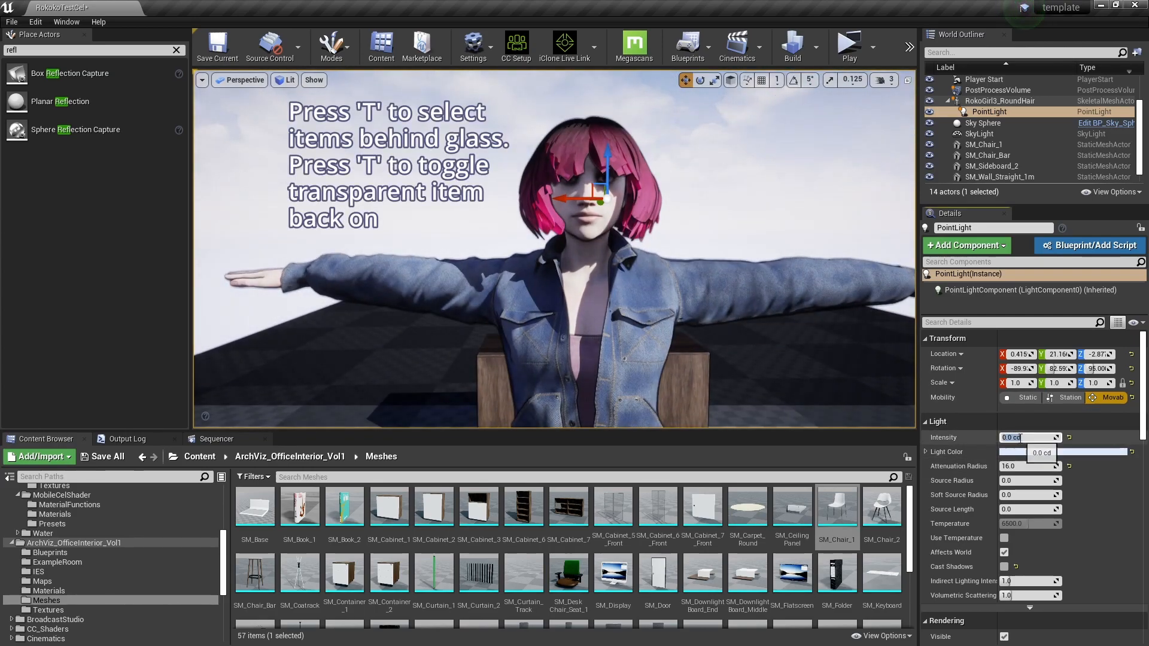
key(Return)
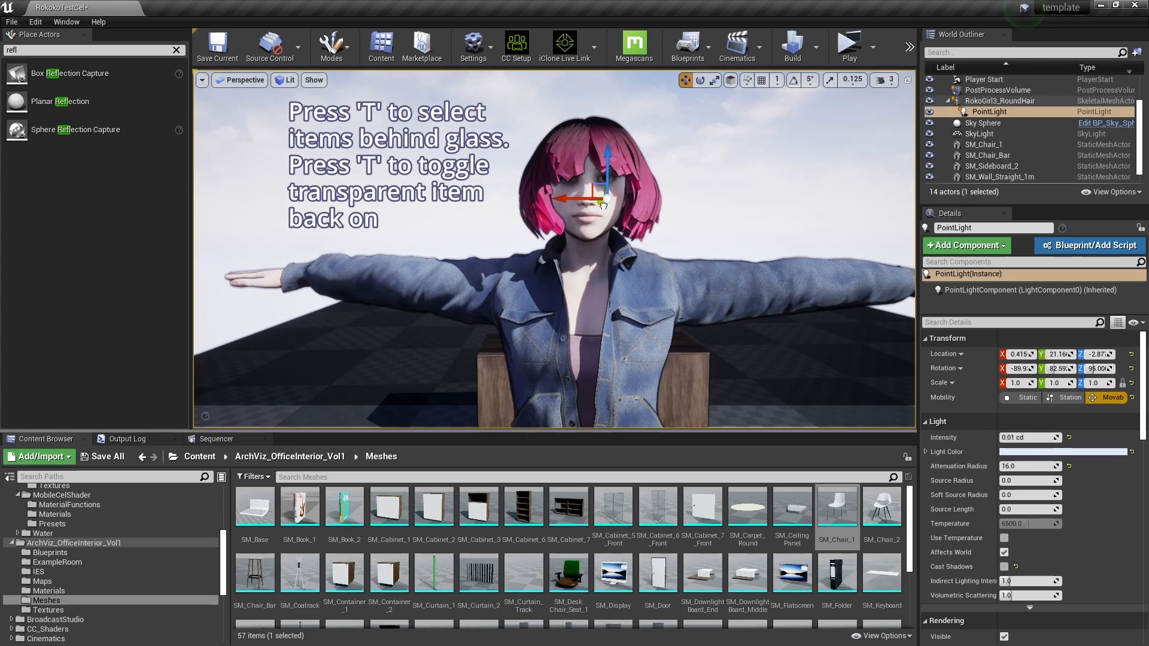
Step: Move the point light farther out in front of the character's face and set its attenuation radius to about 47
click(617, 194)
key(g)
click(638, 187)
right_drag(643, 195, 848, 228)
drag(794, 206, 682, 208)
drag(1005, 469, 1035, 468)
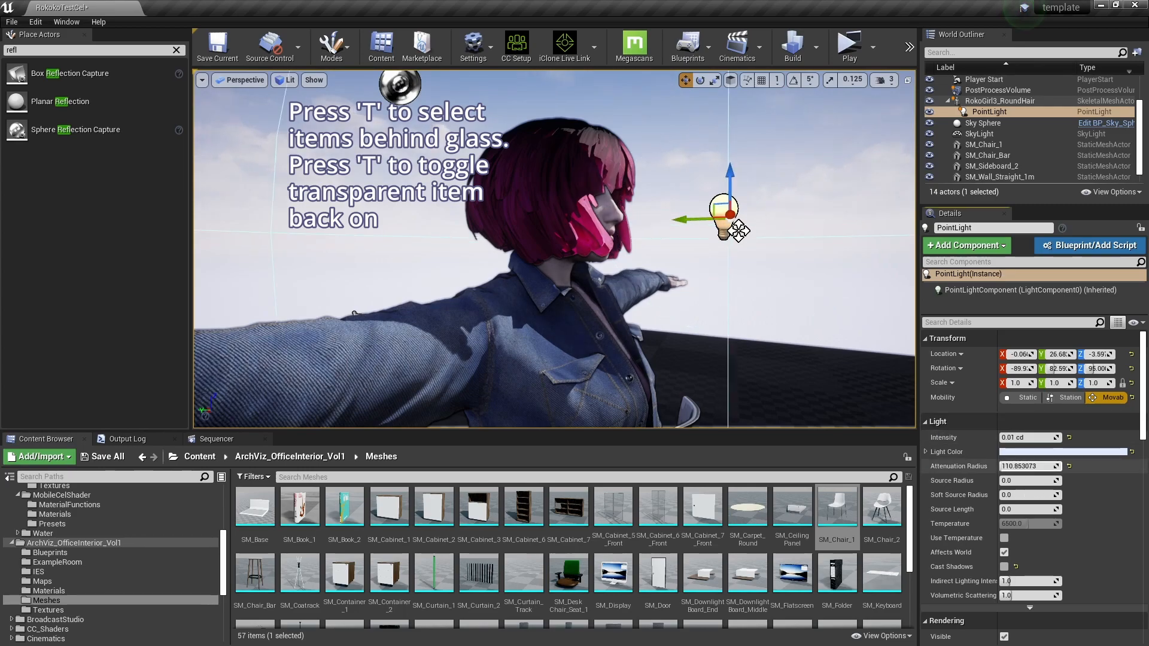
right_drag(716, 352, 574, 377)
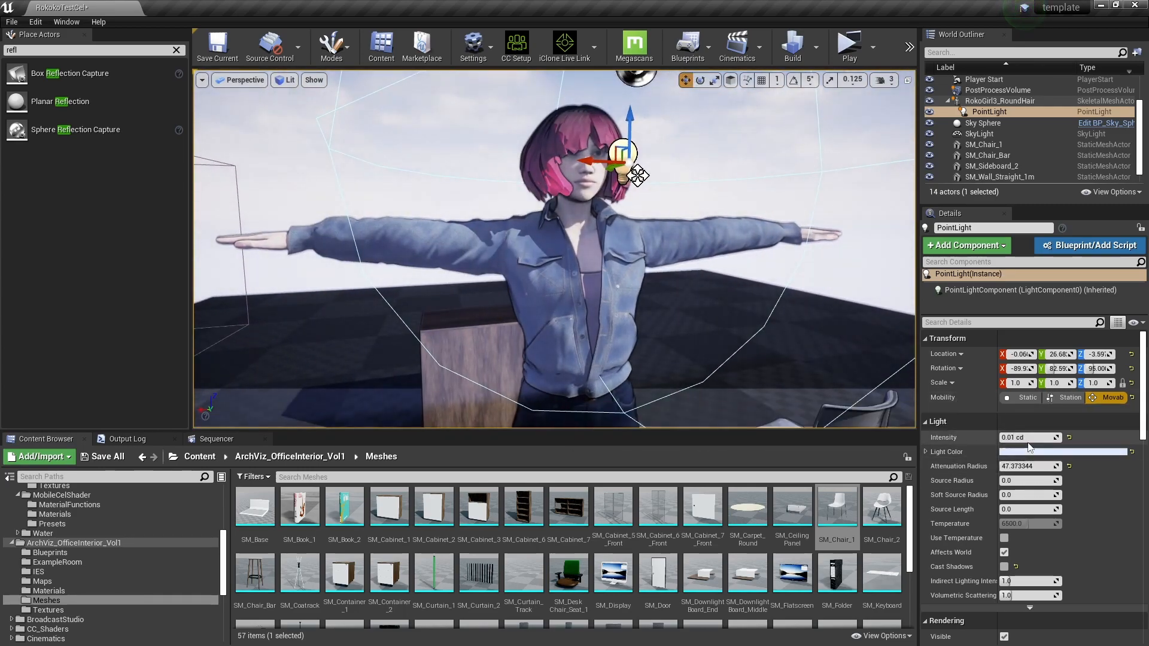
Step: Toggle the point light's visibility off and on, and view the character and furniture with editor icons hidden
click(931, 112)
click(931, 113)
right_drag(687, 309, 563, 310)
key(g)
scroll(686, 310, down, 10)
Step: Turn off translucent selection to pick the character, sideboard, stool and sky behind the glass wall, and turn it back on to select the wall
click(541, 195)
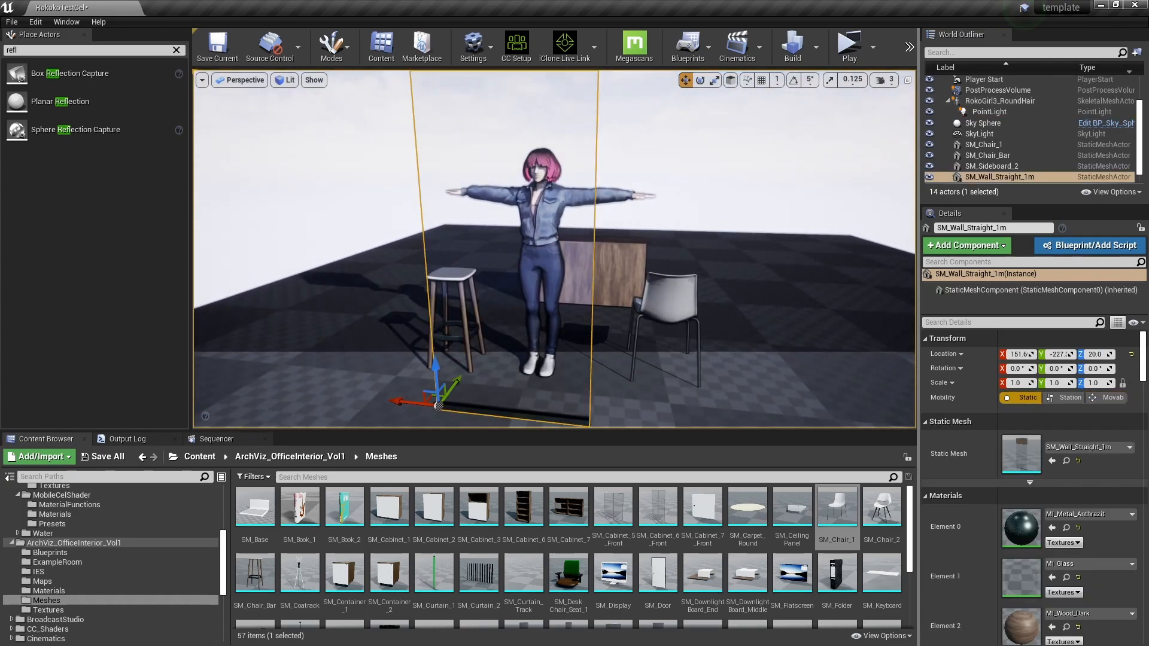
click(550, 202)
right_drag(576, 224, 571, 222)
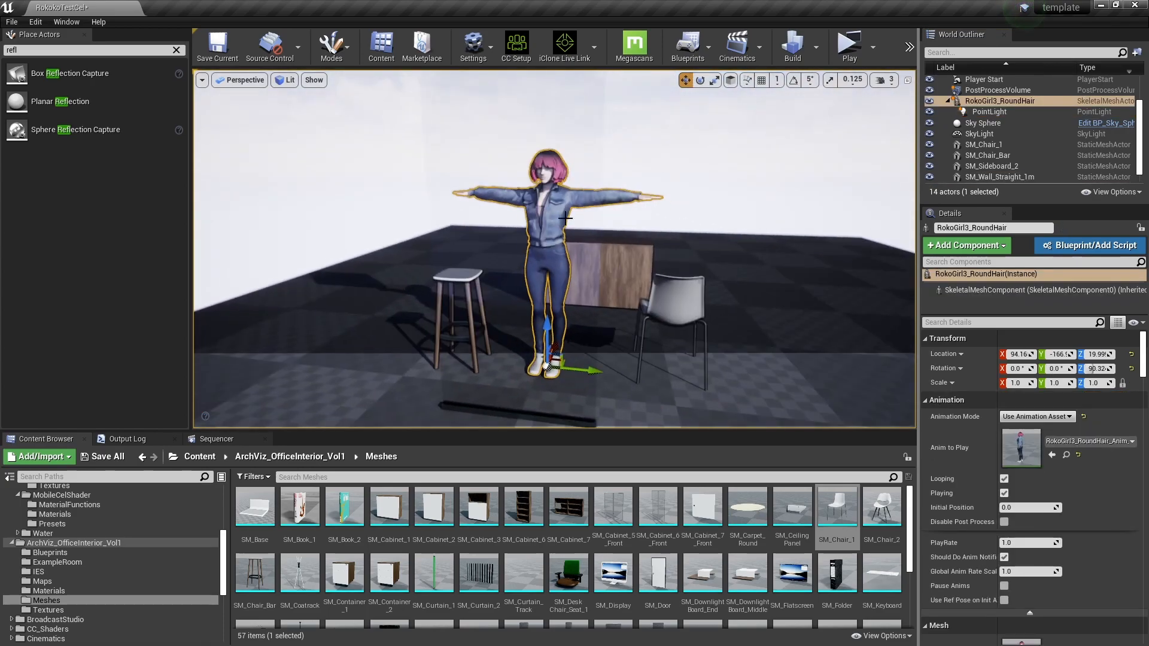
click(606, 272)
click(456, 279)
click(543, 245)
click(580, 137)
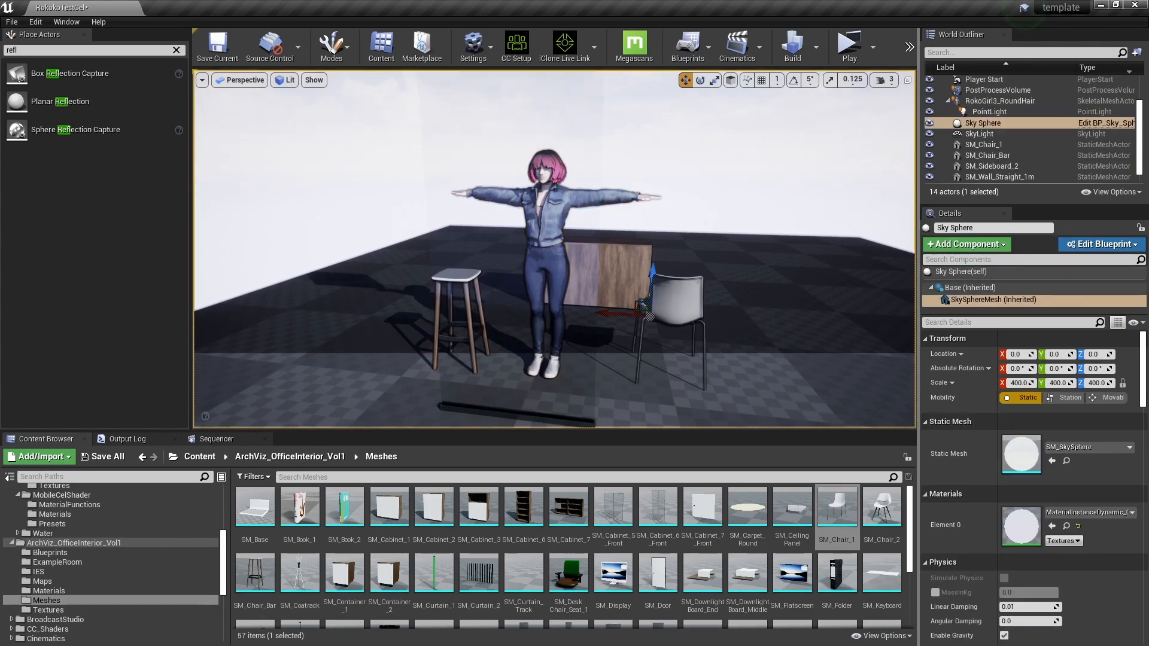
click(589, 165)
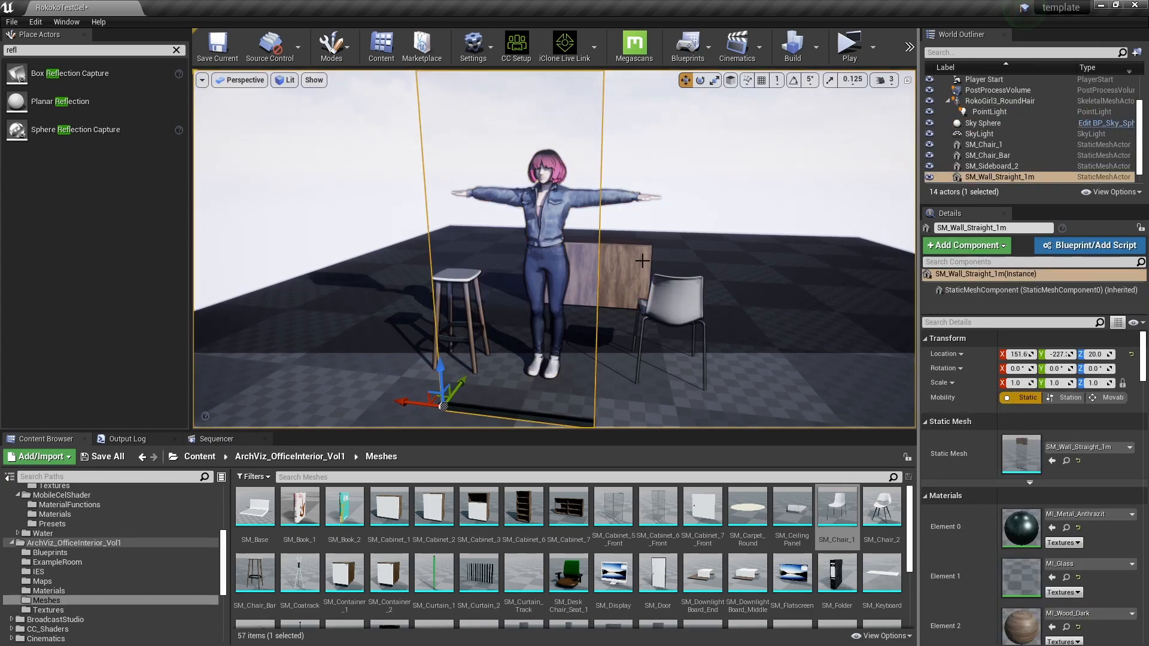
key(f)
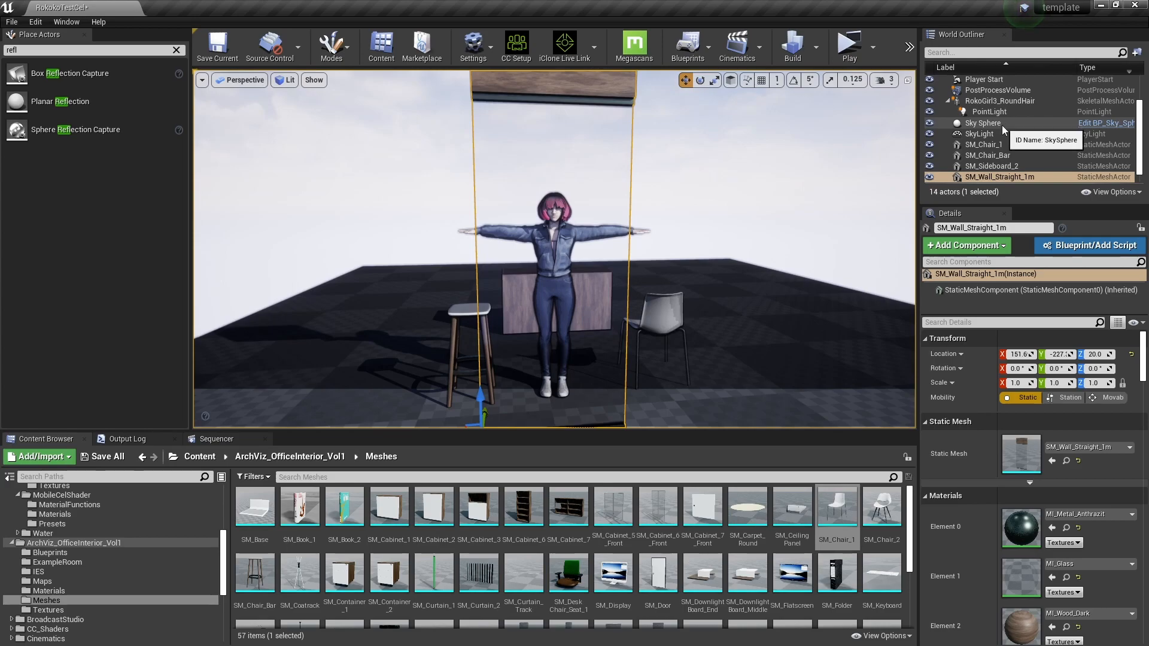
Step: Assign InfiltratorCubemap as the SkyLight's cubemap and set the light's intensity scale to 0
click(995, 132)
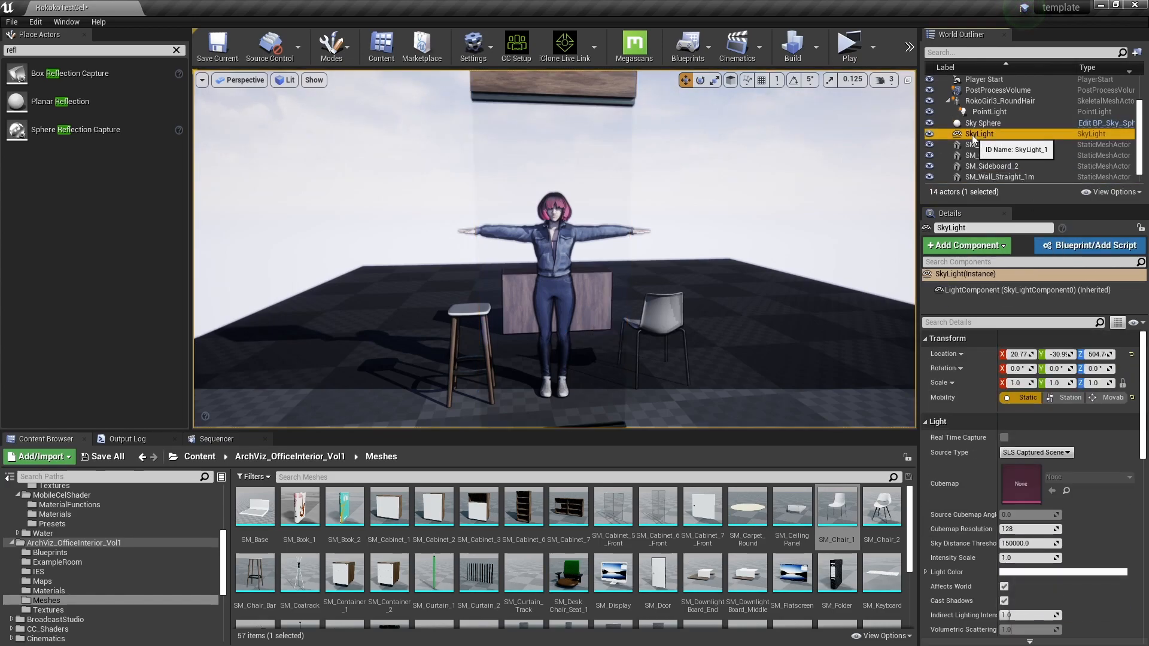
click(1075, 479)
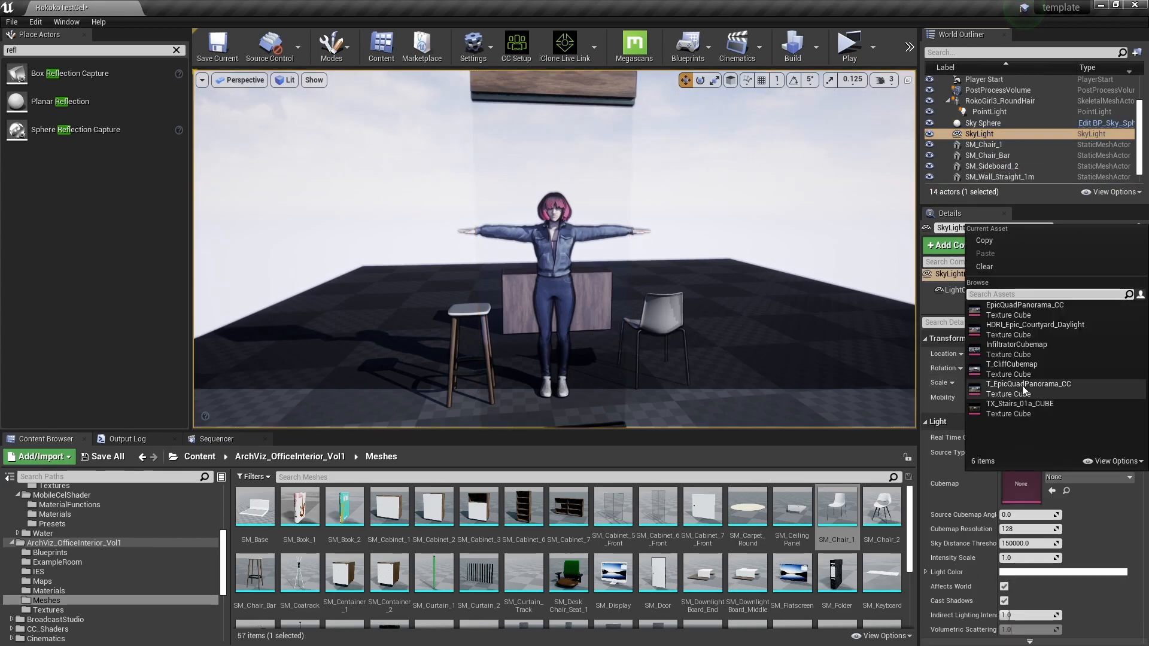
click(1039, 349)
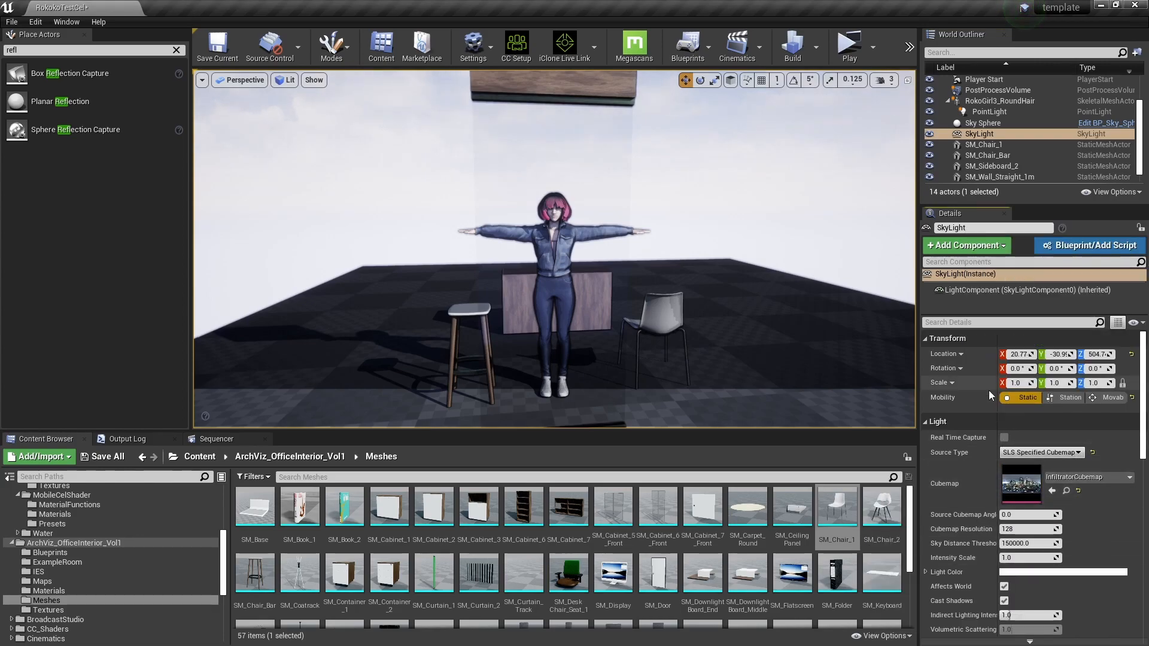
scroll(989, 390, down, 3)
drag(1027, 462, 999, 462)
Step: Try SLS Captured Scene as the SkyLight's source type, and clear its cubemap
click(1066, 357)
click(1064, 369)
right_drag(862, 353, 861, 341)
key(w)
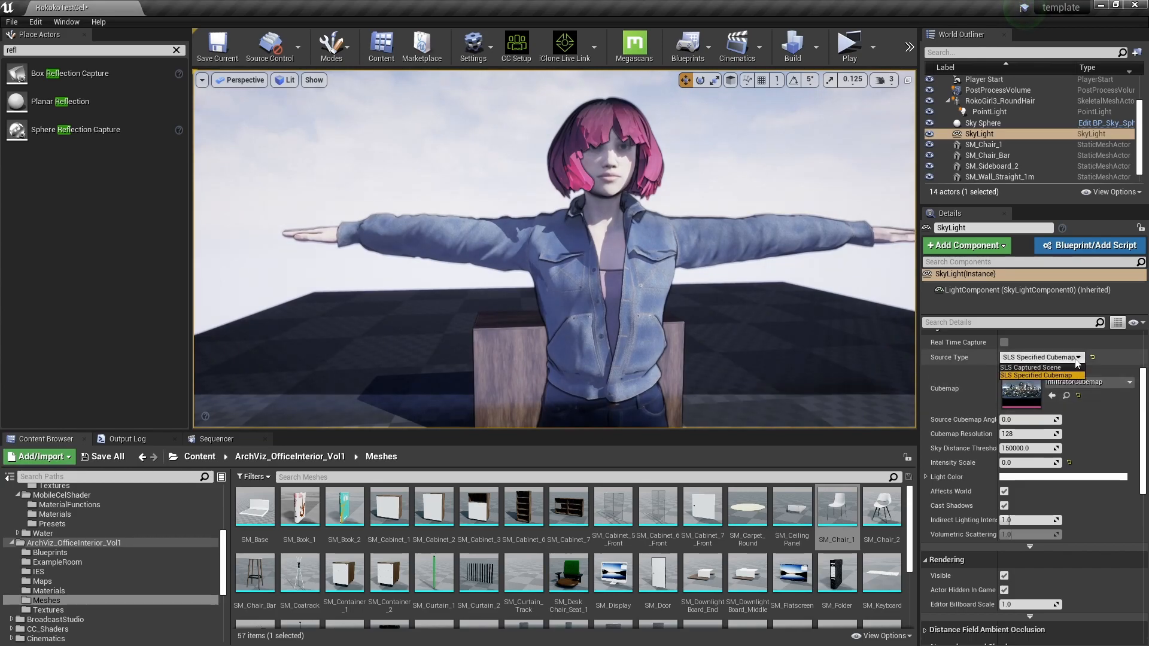
click(1092, 382)
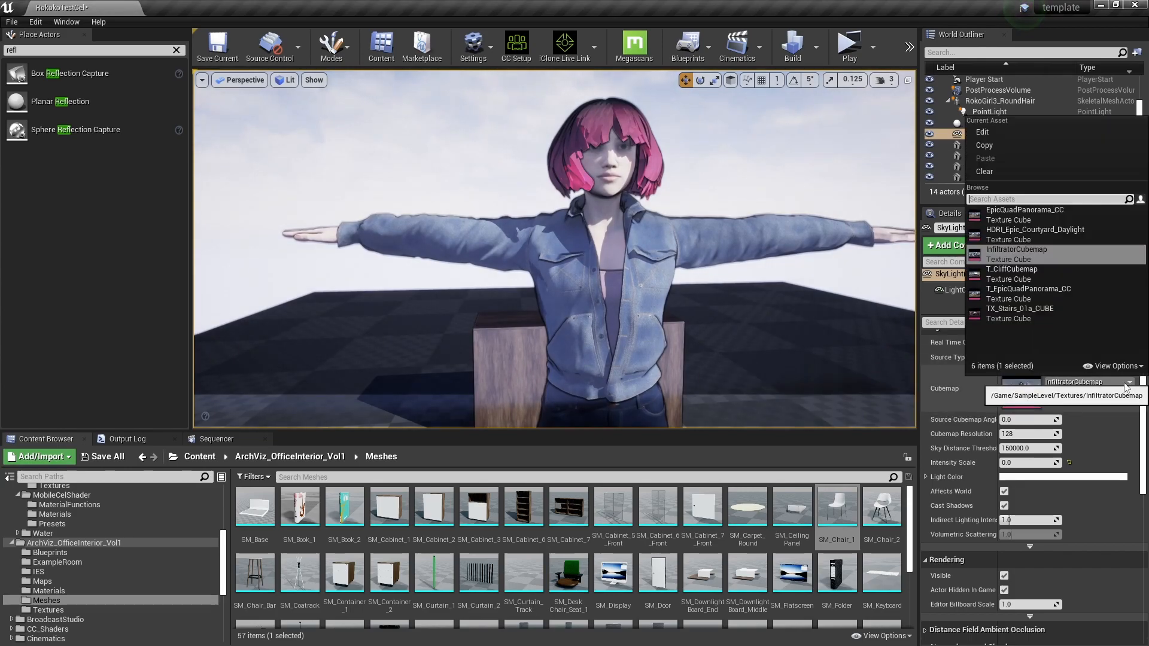
click(1078, 396)
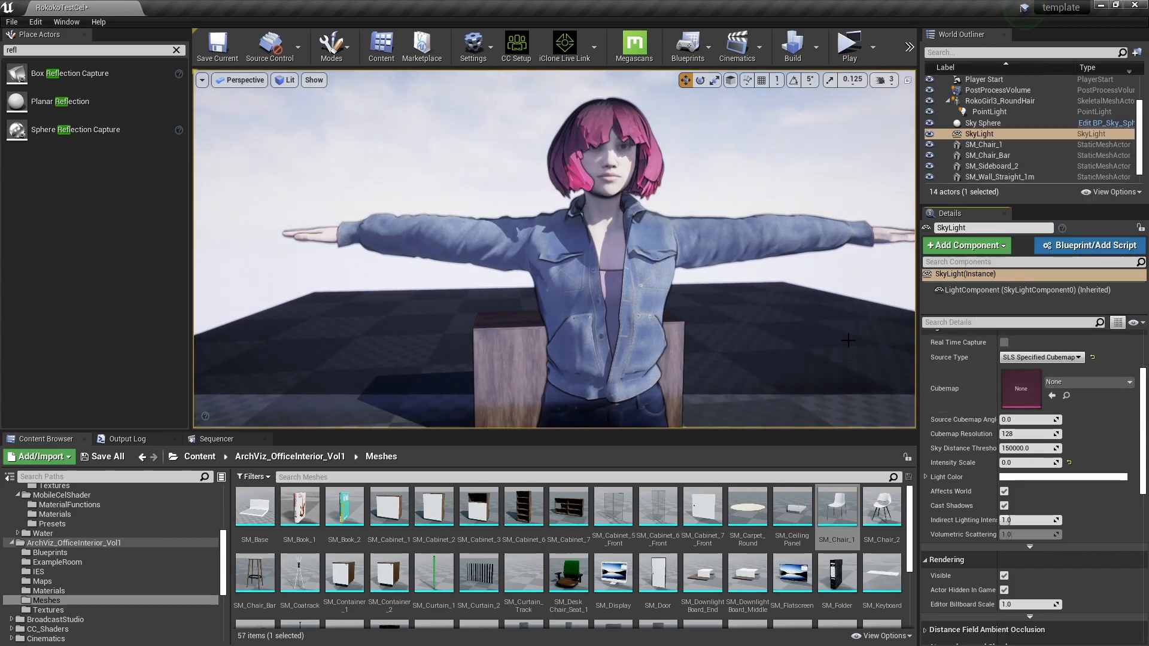
Step: Set the light color of the Light Source directional light to a peach tone, RGB 255, 182, 155
scroll(993, 113, up, 3)
click(990, 107)
click(990, 107)
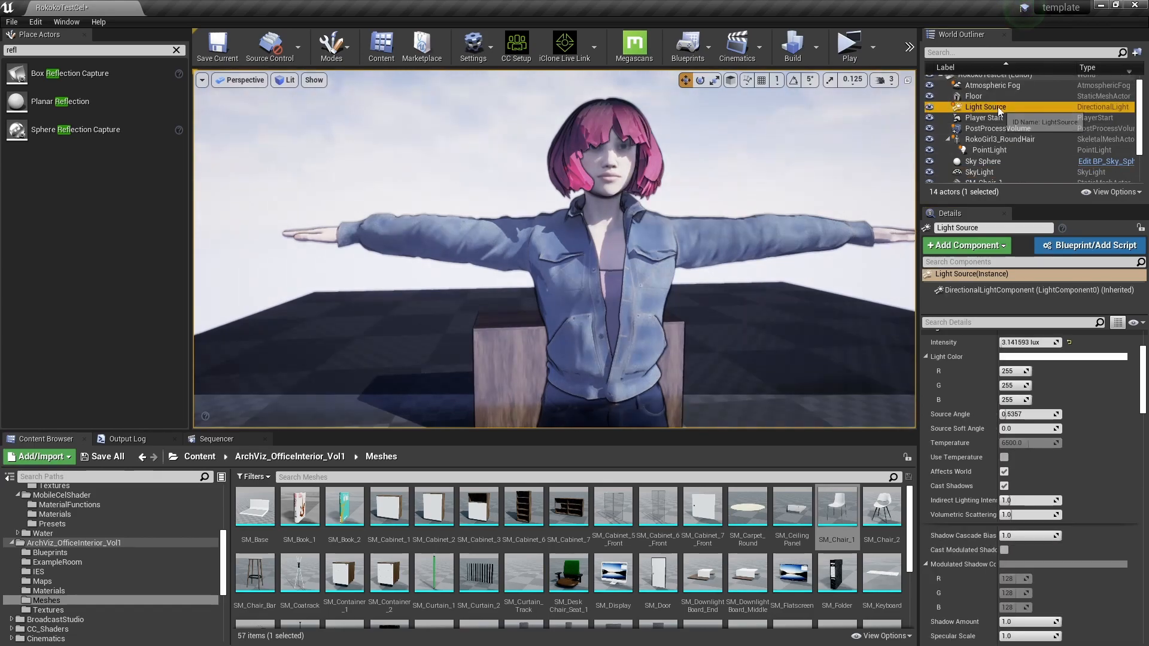
click(1035, 357)
click(870, 460)
drag(866, 457, 876, 462)
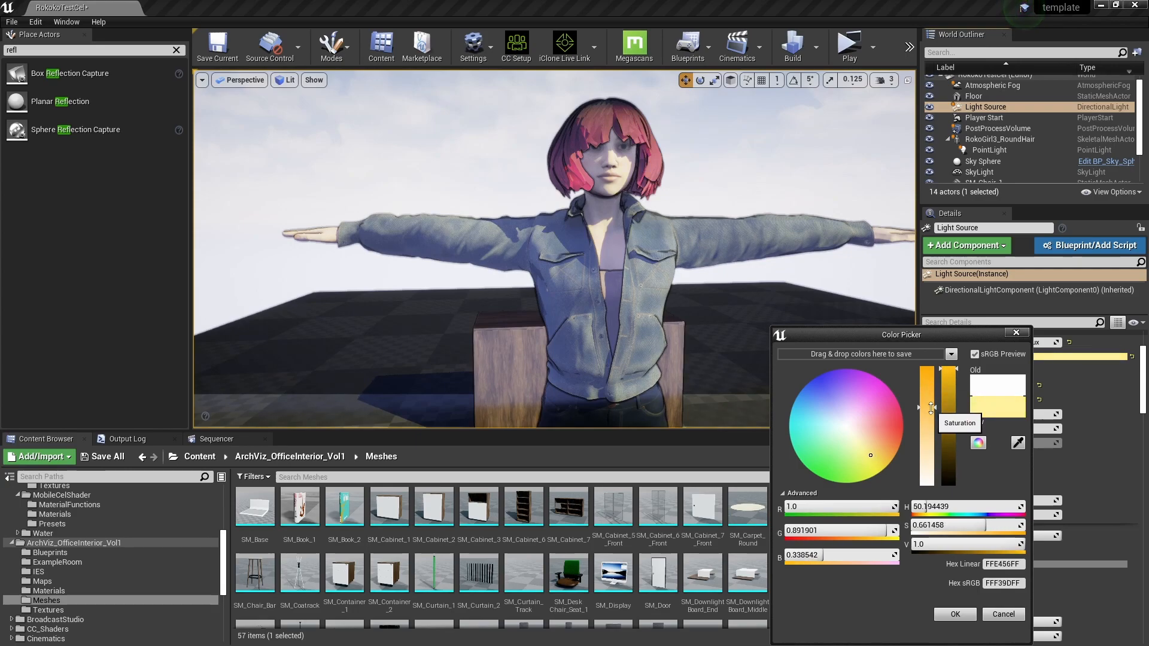
drag(824, 404, 884, 439)
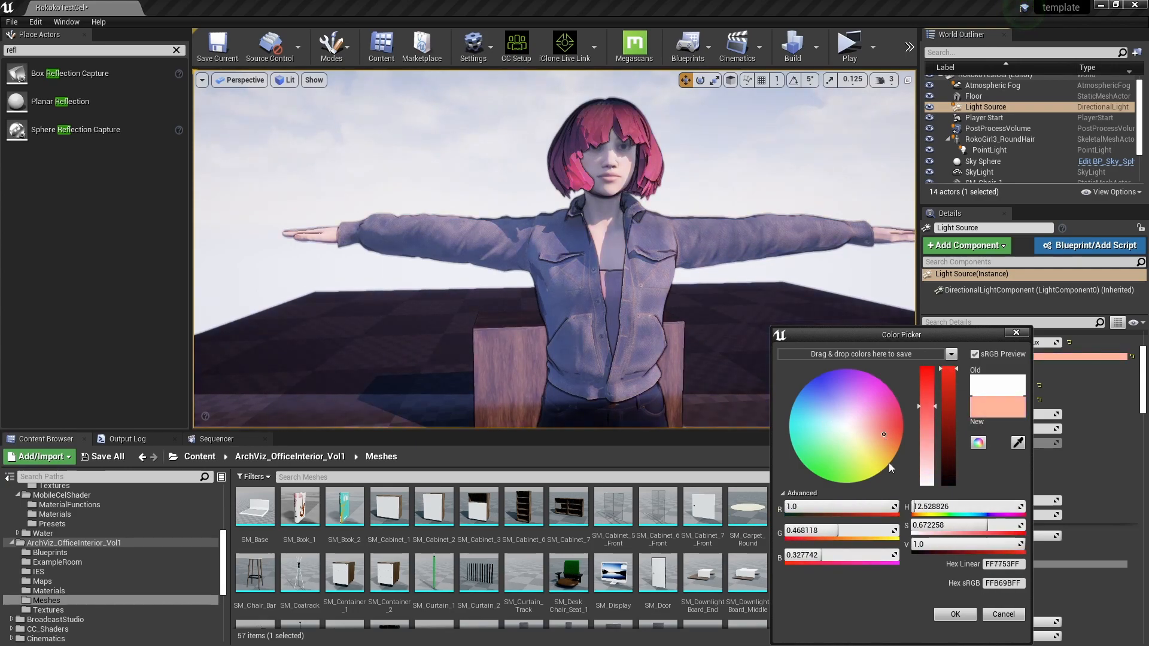
click(955, 615)
Step: Play the level in a new window and move around the character and furniture to examine the warmer lighting
mouse_move(716, 343)
right_down()
mouse_move(539, 342)
mouse_move(709, 345)
right_up()
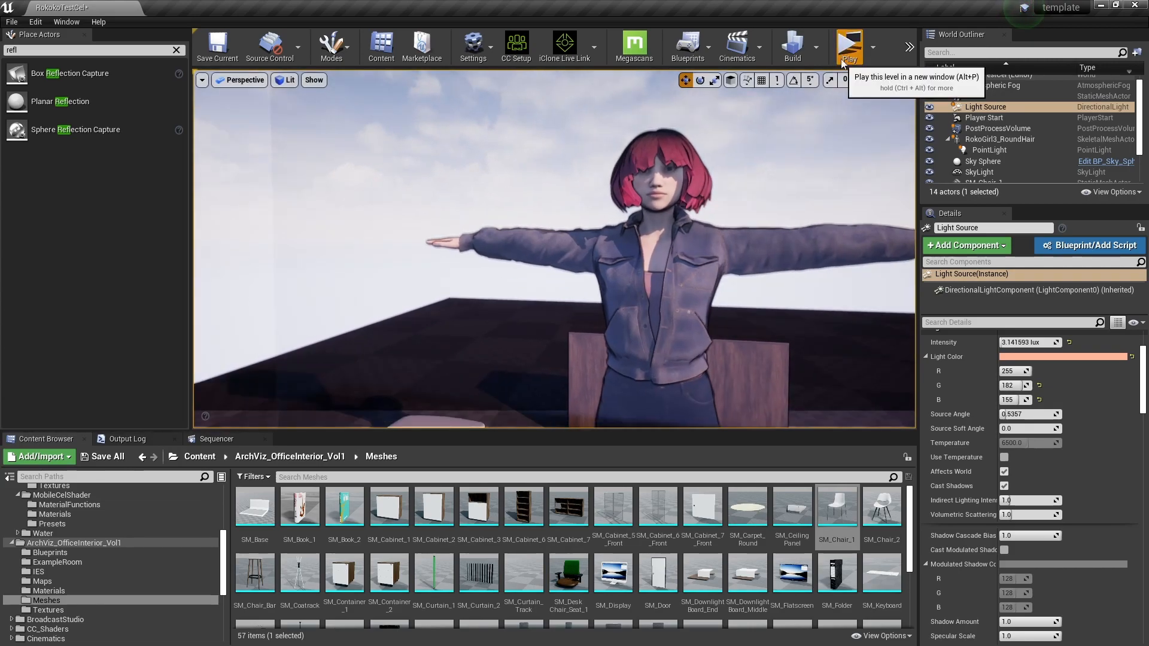
click(849, 47)
click(816, 344)
key(s)
key(d)
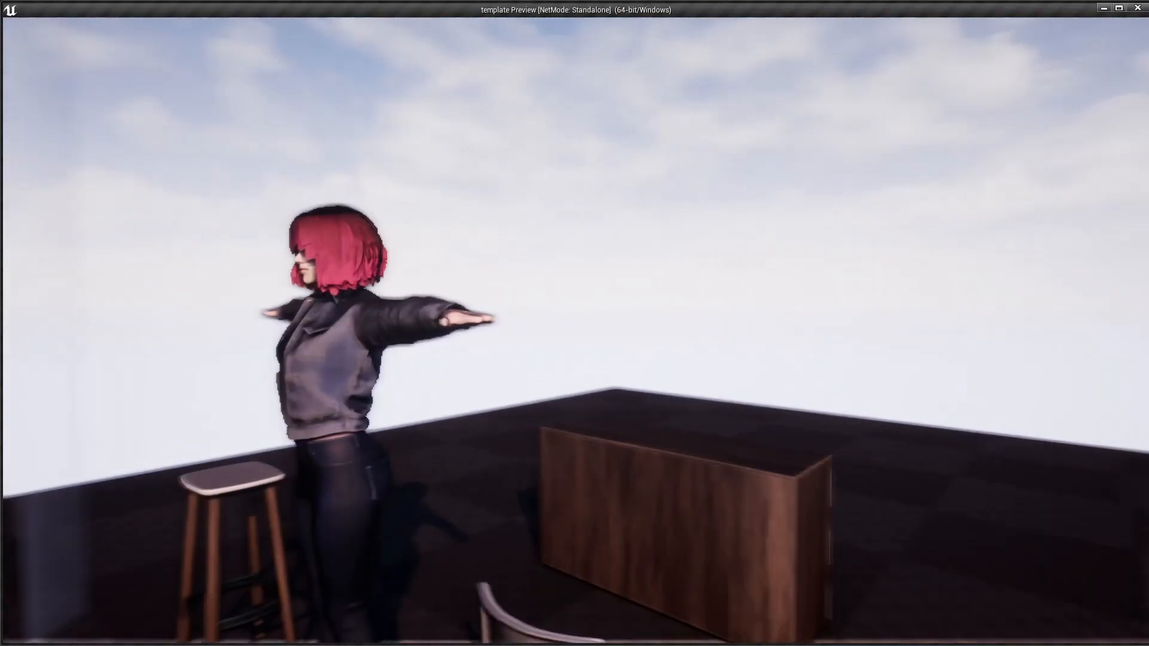
key(a)
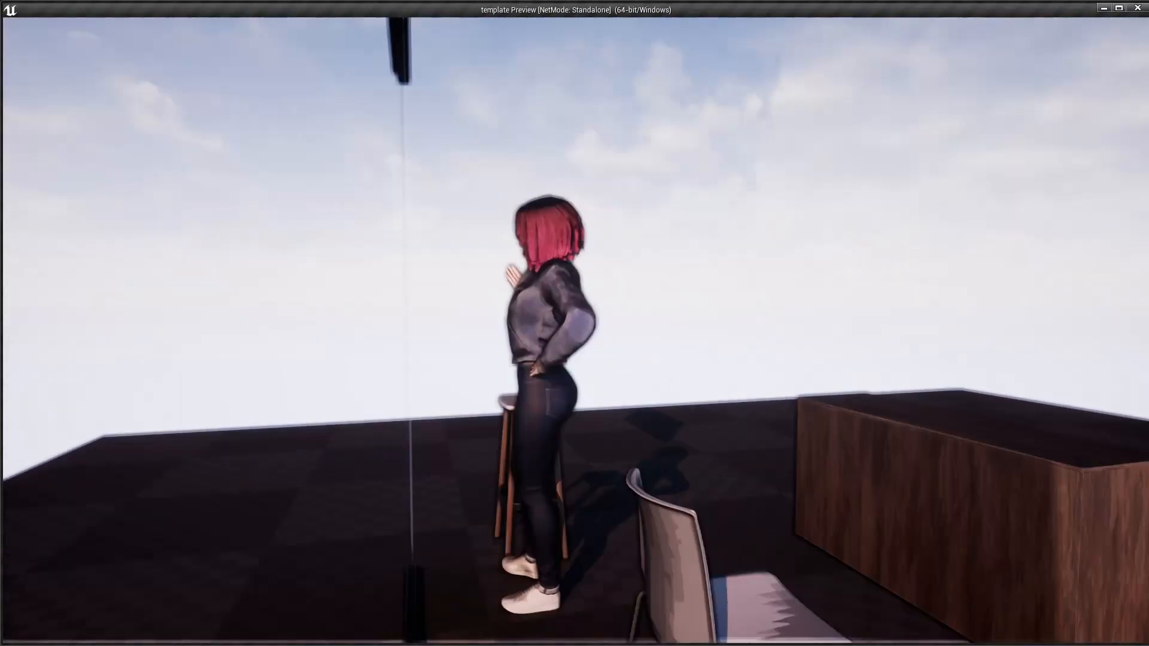
key(a)
key(w)
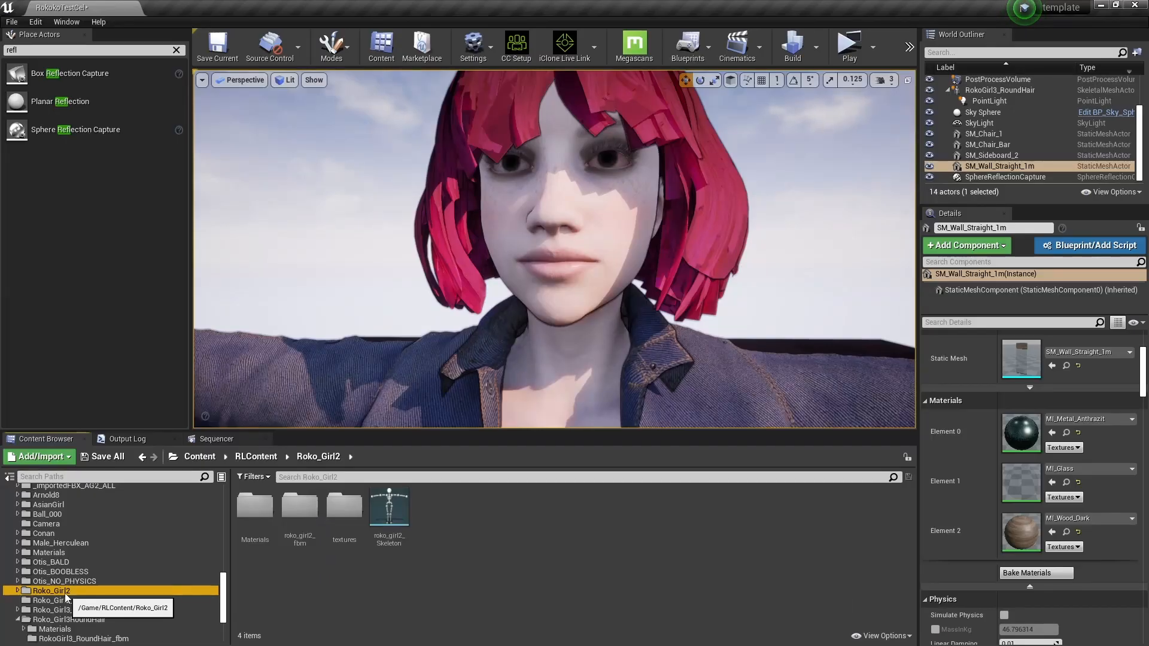
Step: Open the RokoGirl3_RoundHair skeletal mesh in a widened editor and filter its asset details by "eye", and by "corne" instead
click(63, 610)
double_click(386, 512)
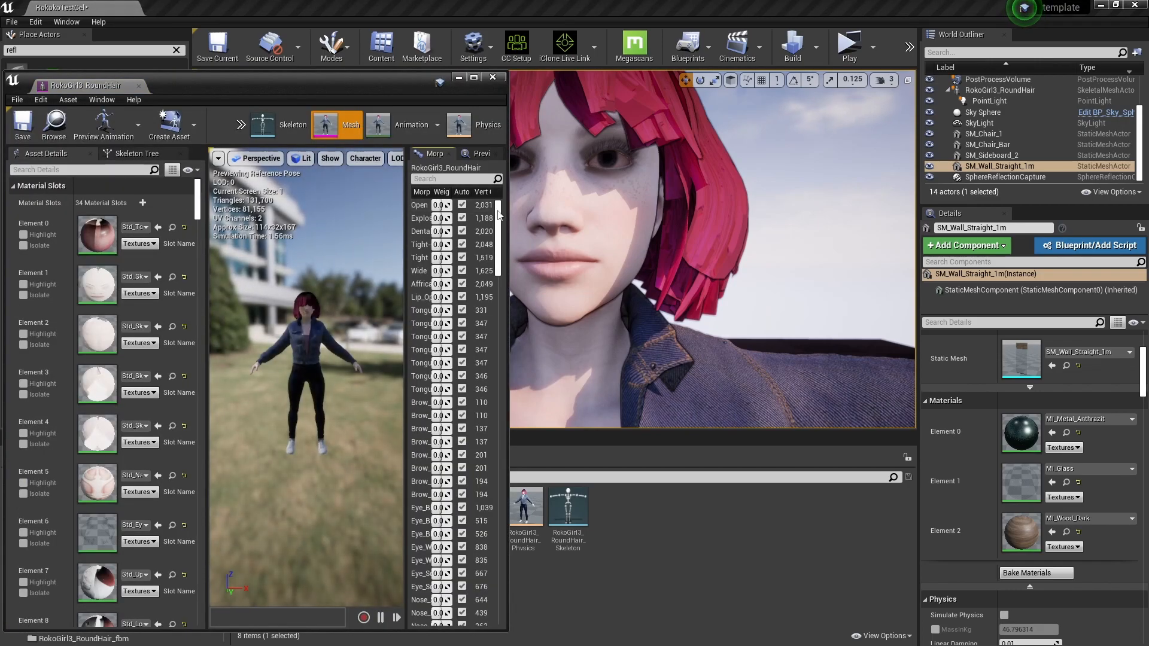
drag(508, 213, 1136, 219)
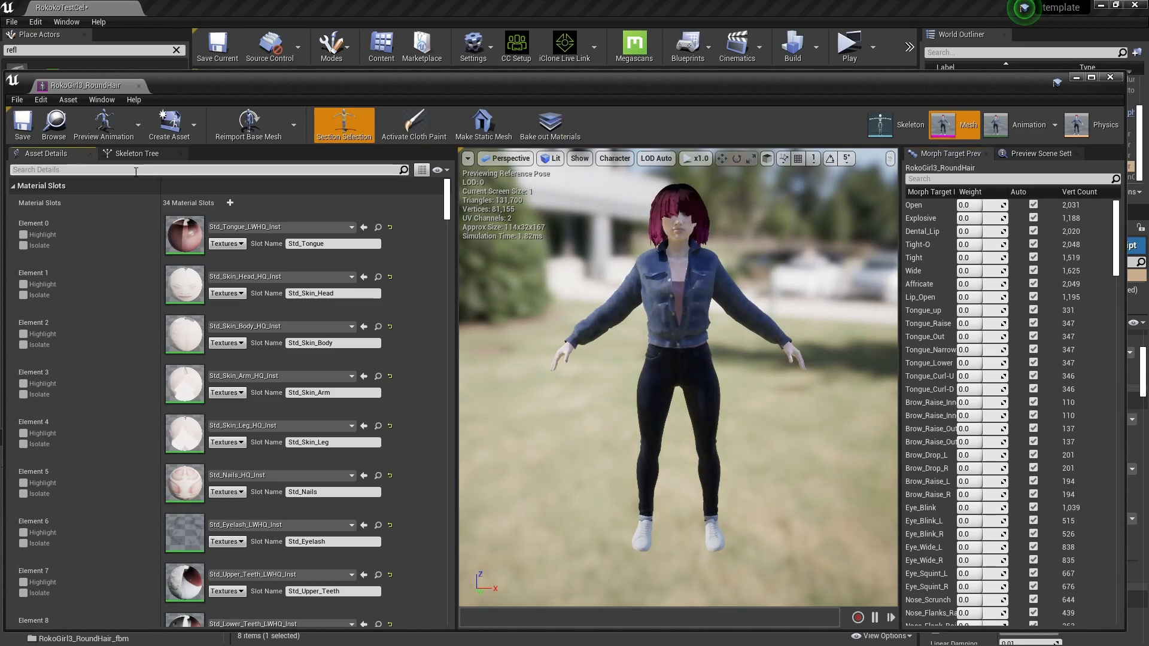
click(136, 170)
text(eye)
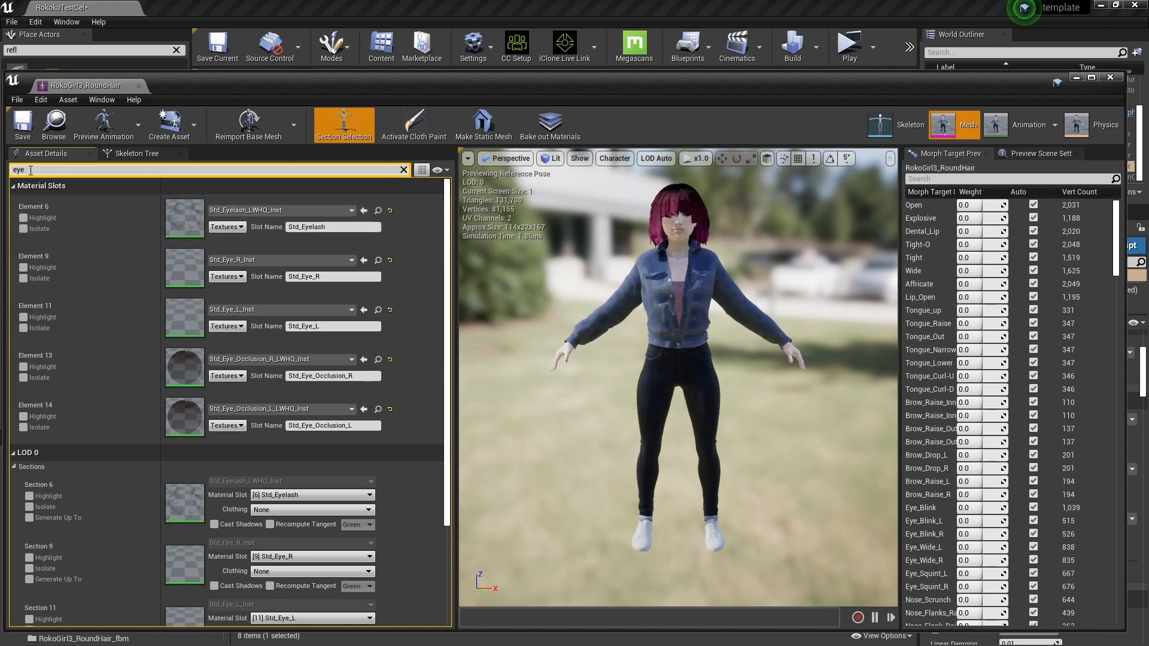
text(corne)
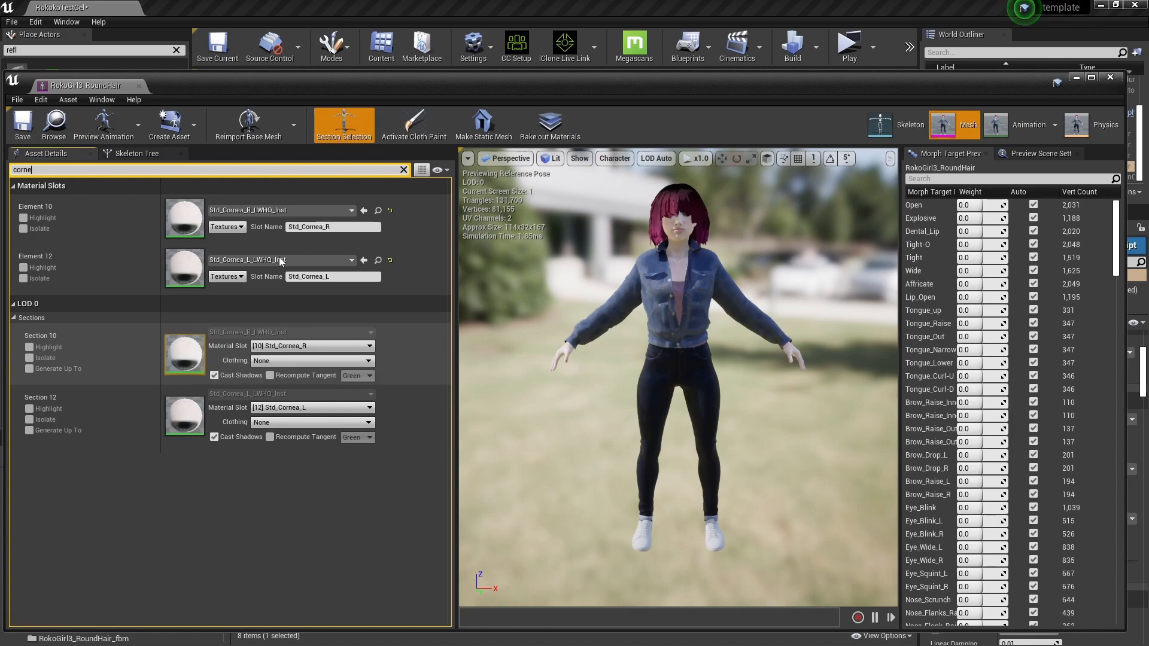
Step: Turn off Cast Shadows for the Std_Cornea_R and Std_Cornea_L sections and save the mesh
drag(442, 79, 484, 253)
click(256, 549)
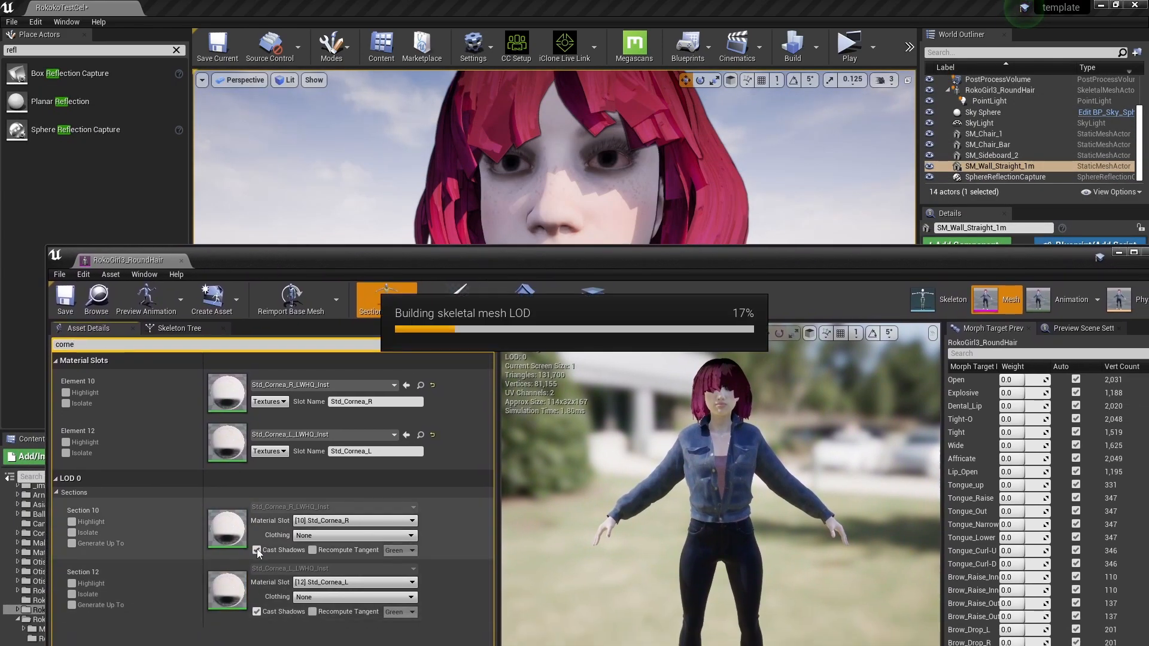
click(256, 549)
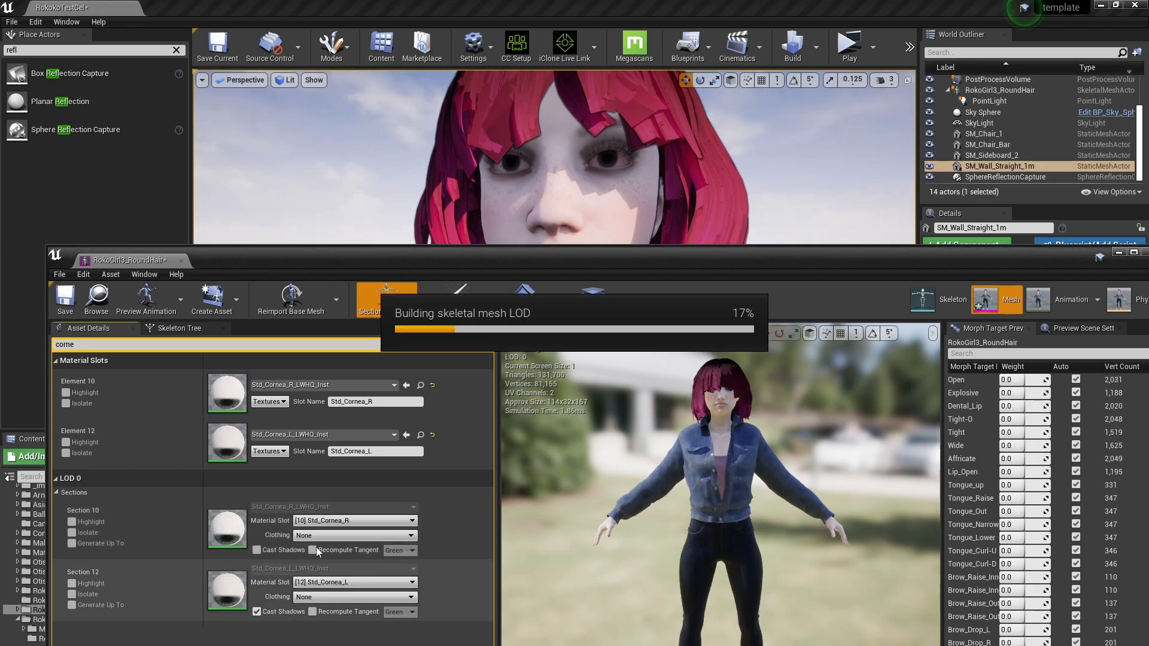
key(ctrl+shift+s)
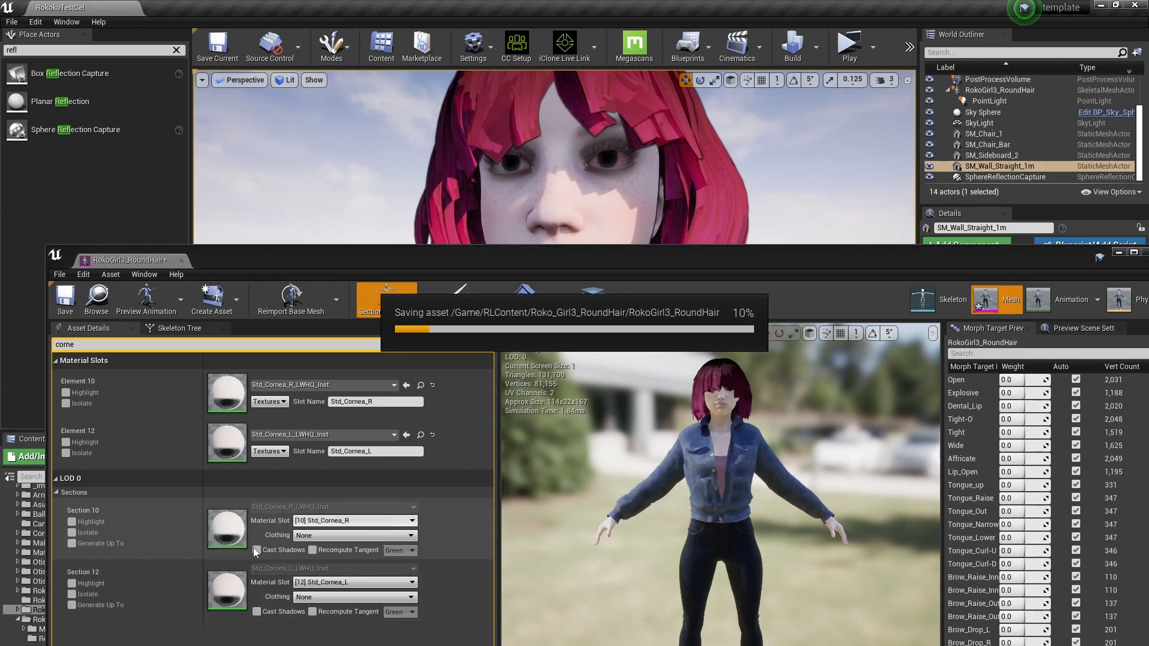
Step: Open the right cornea's material instance beside the character, try a lower Base Color Strength and reset it to 1.0
double_click(228, 528)
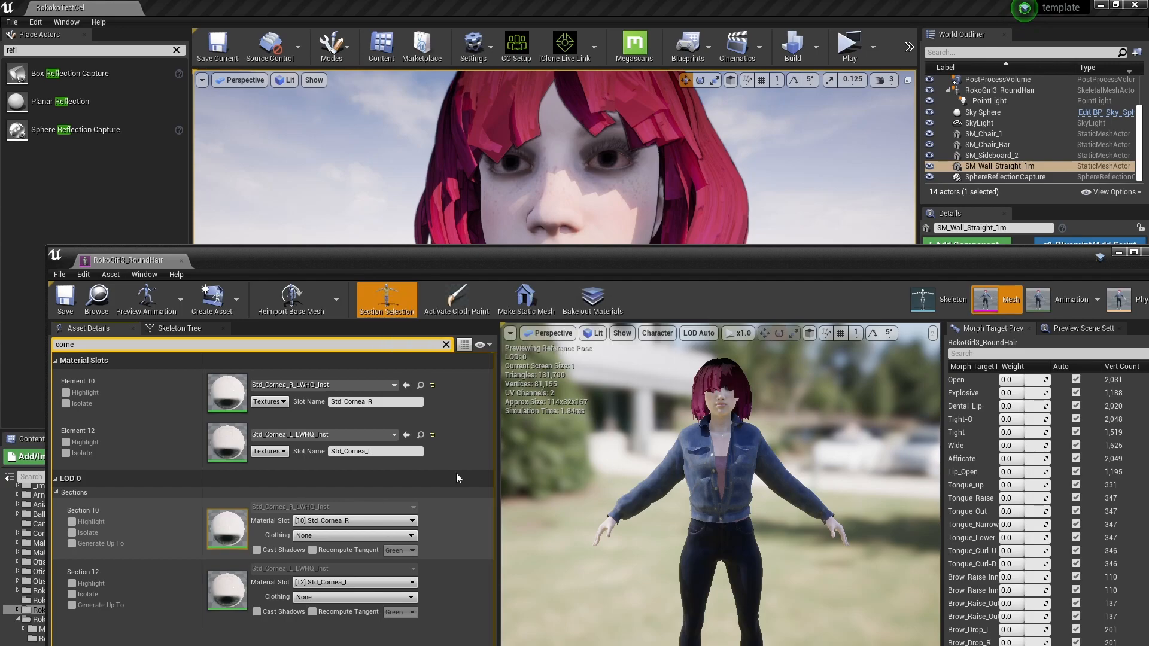
drag(711, 257, 0, 61)
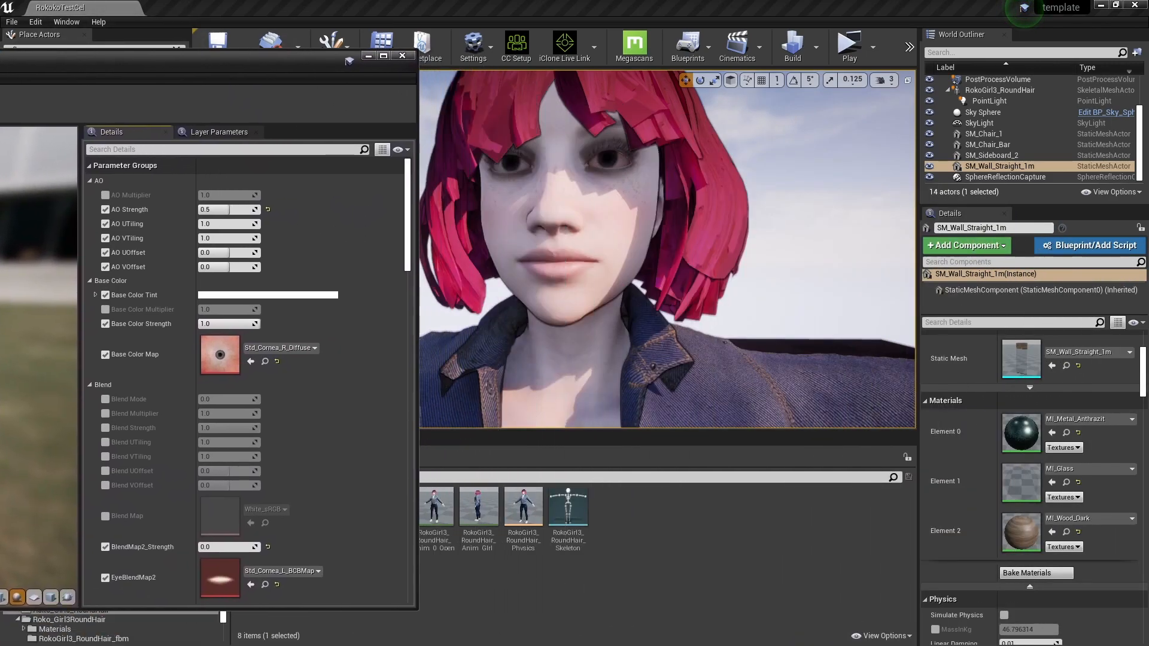
drag(254, 324, 203, 324)
click(268, 323)
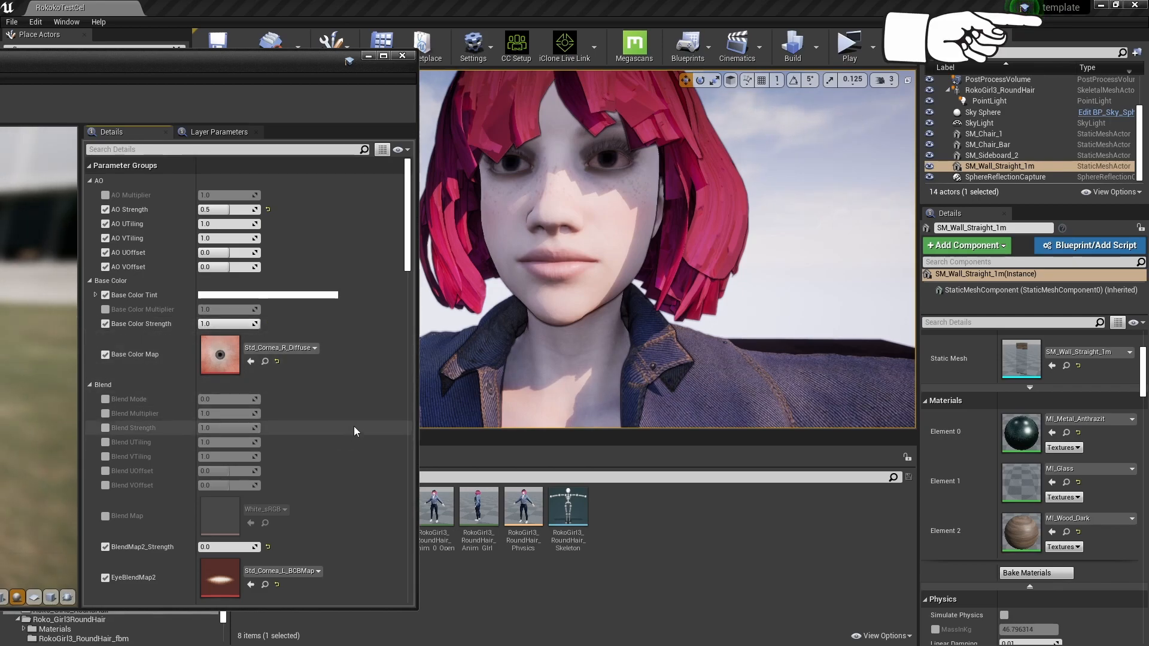
Step: Filter the cornea material's parameters by "scl" and toggle the sclera Normal Map override off and on
scroll(192, 206, down, 3)
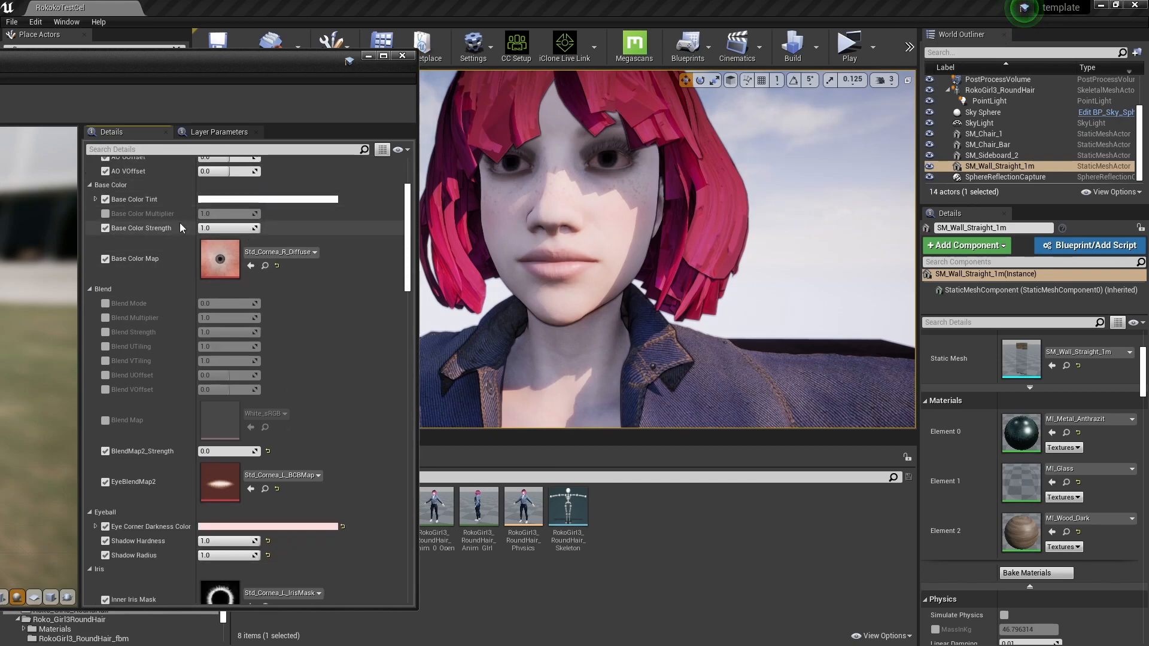
click(122, 149)
text(sce)
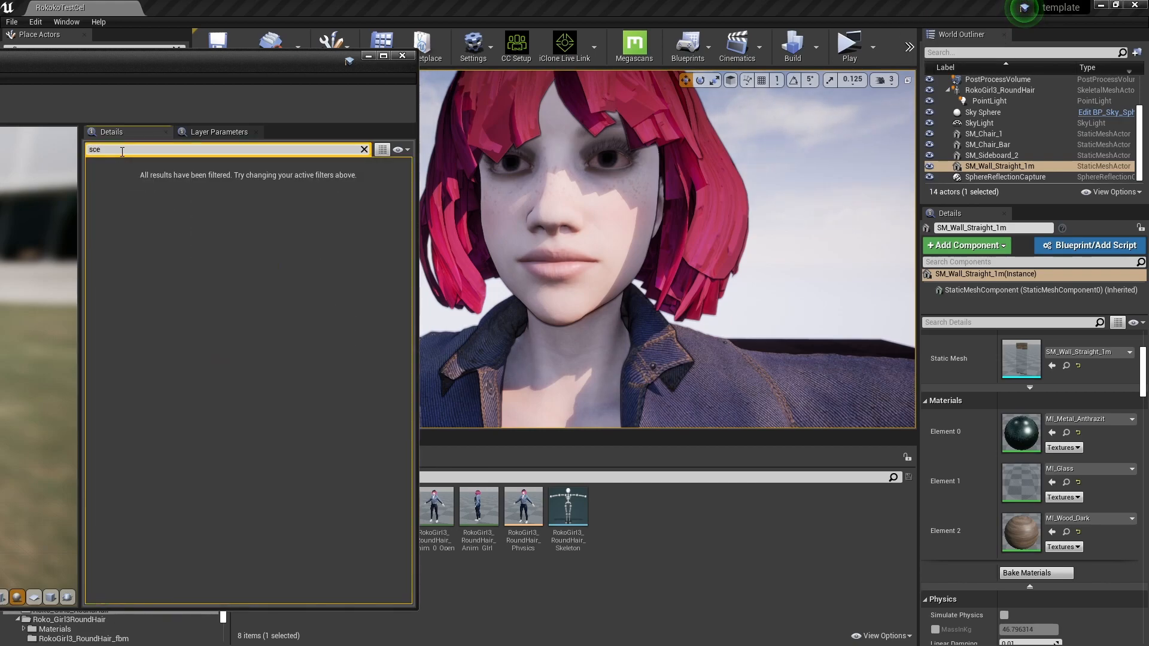
key(BackSpace)
text(l)
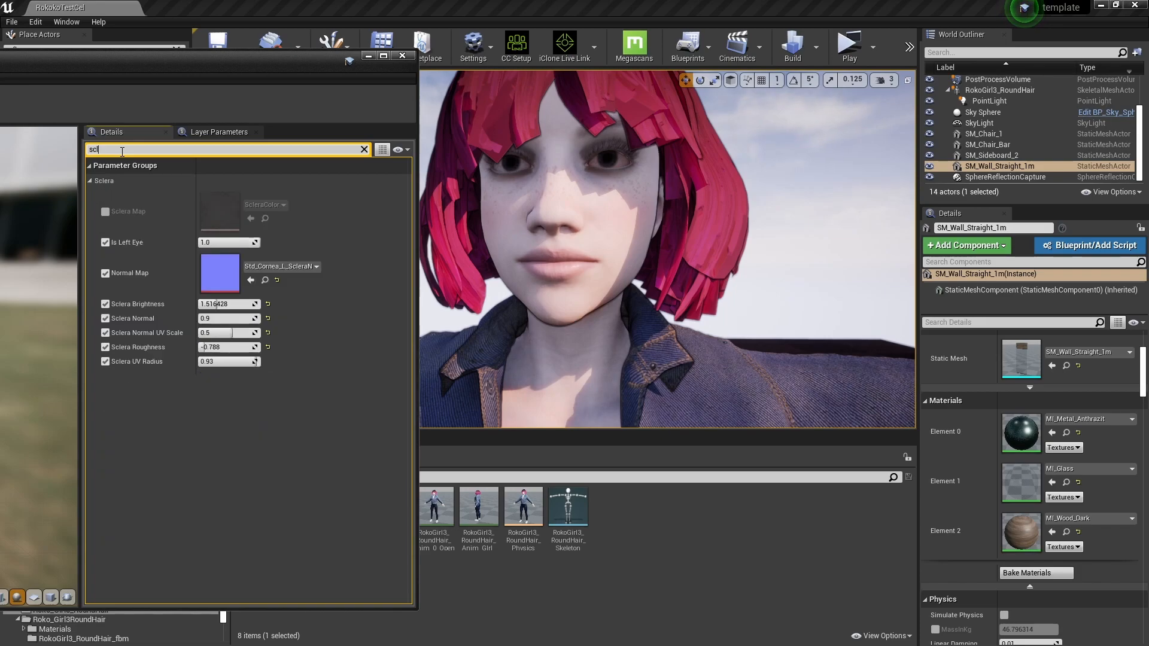
click(105, 273)
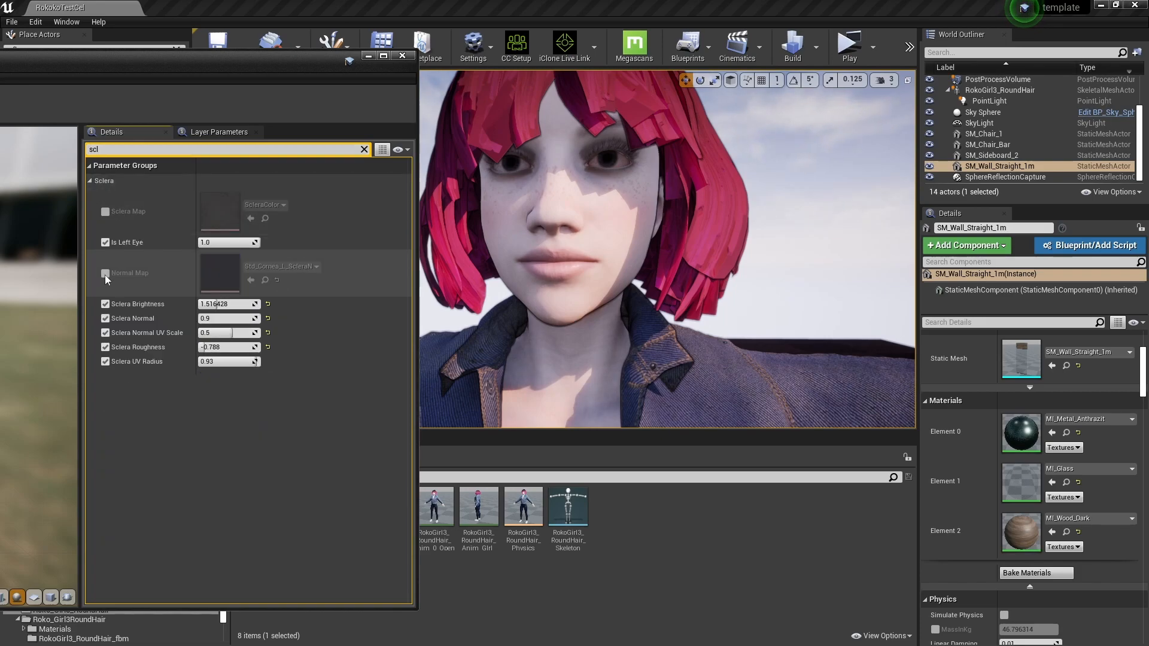
click(105, 273)
Step: Set the right cornea's Sclera Brightness to about 2.61 and copy the value
drag(227, 303, 311, 304)
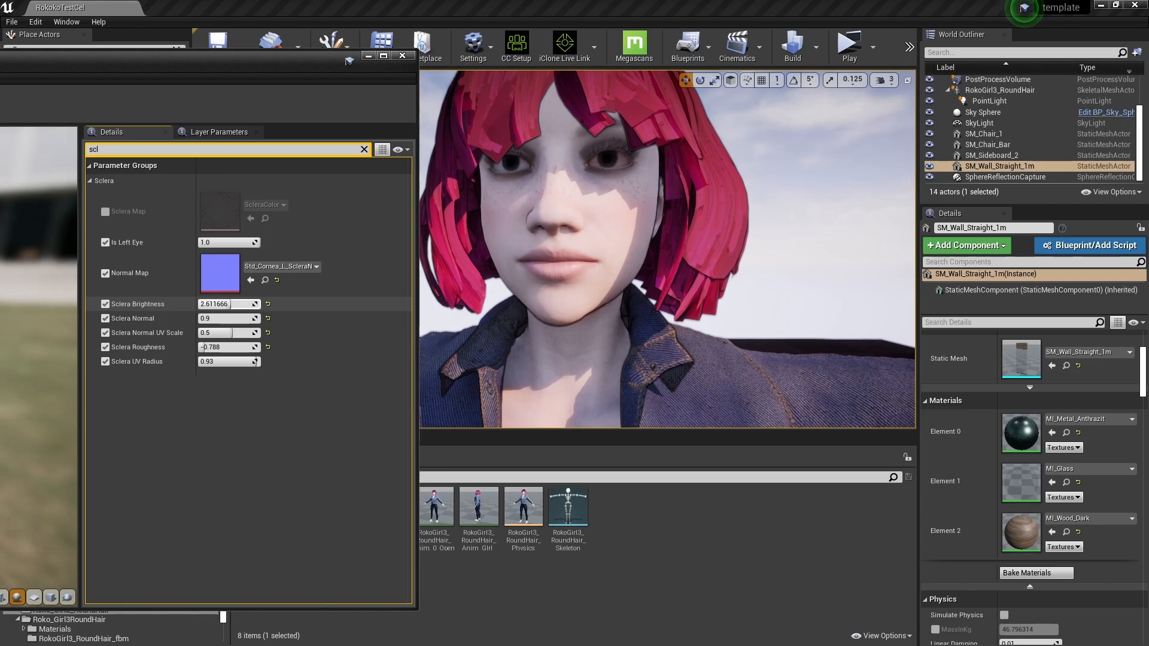
right_click(136, 307)
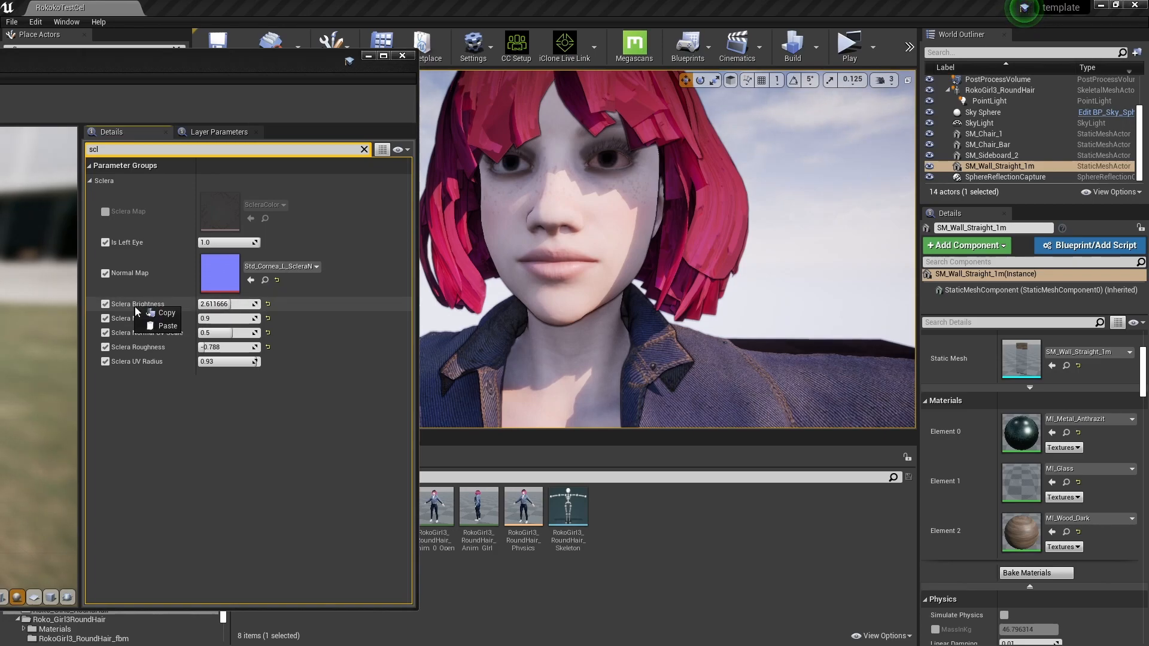
click(166, 313)
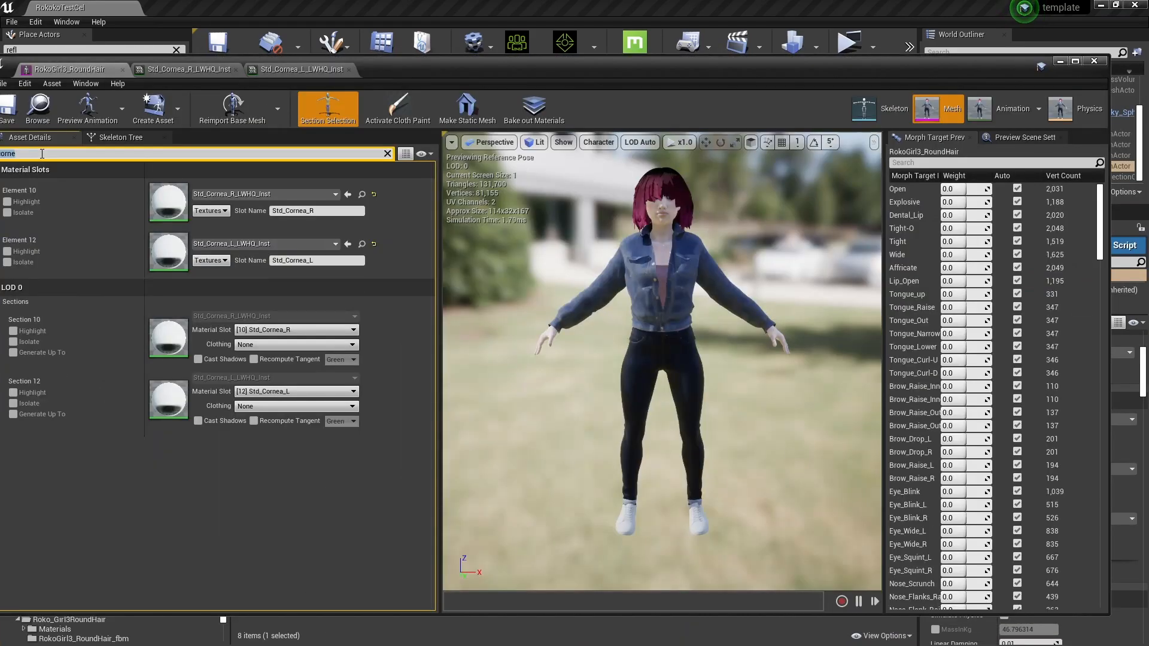
Step: Find the mesh's head material slot, open the Std_Skin_Head material instance and arrange its narrowed editor beside the character
text(hea)
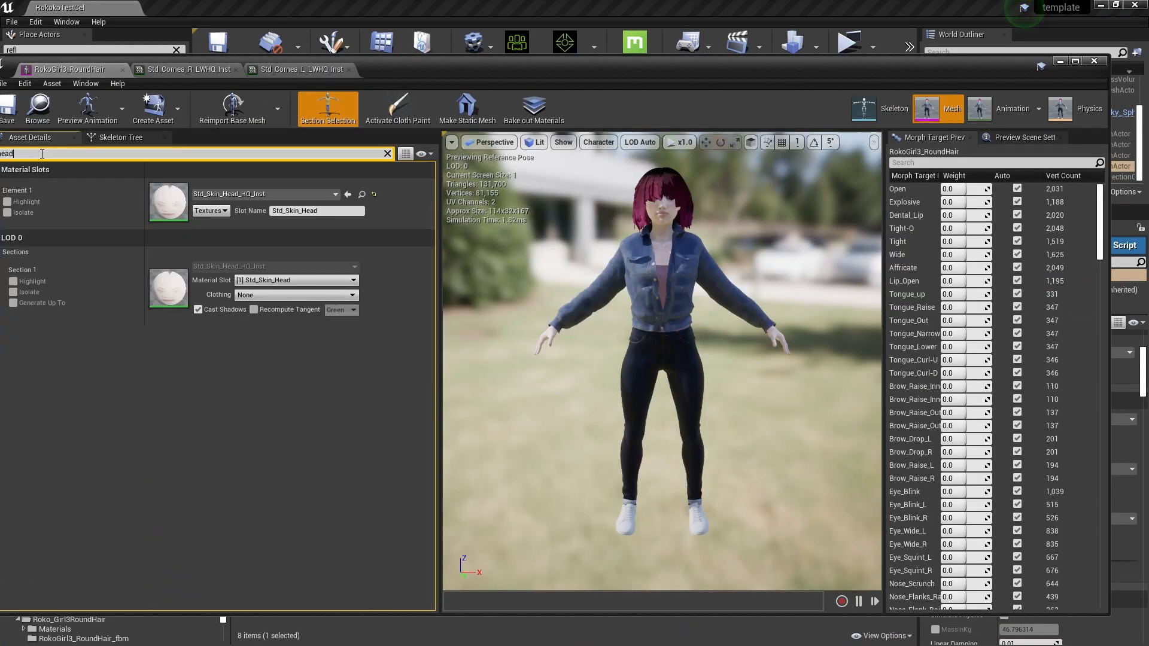
double_click(169, 286)
drag(622, 69, 640, 43)
drag(1131, 301, 450, 363)
alt+drag(583, 308, 641, 296)
scroll(786, 262, up, 3)
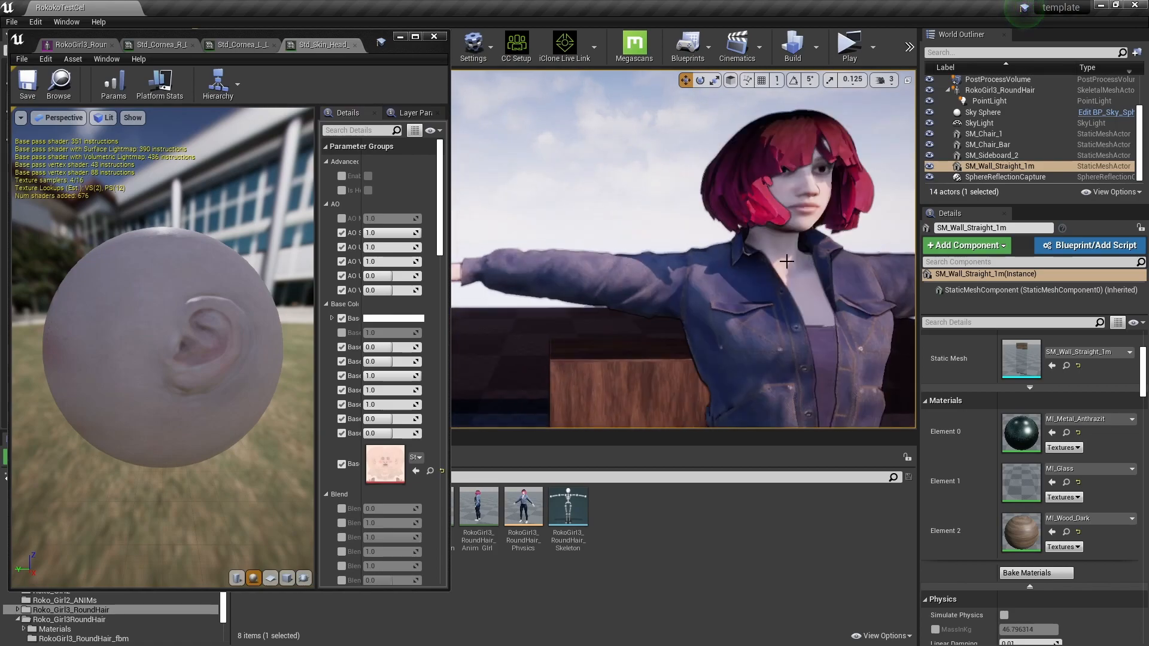
alt+drag(786, 261, 655, 264)
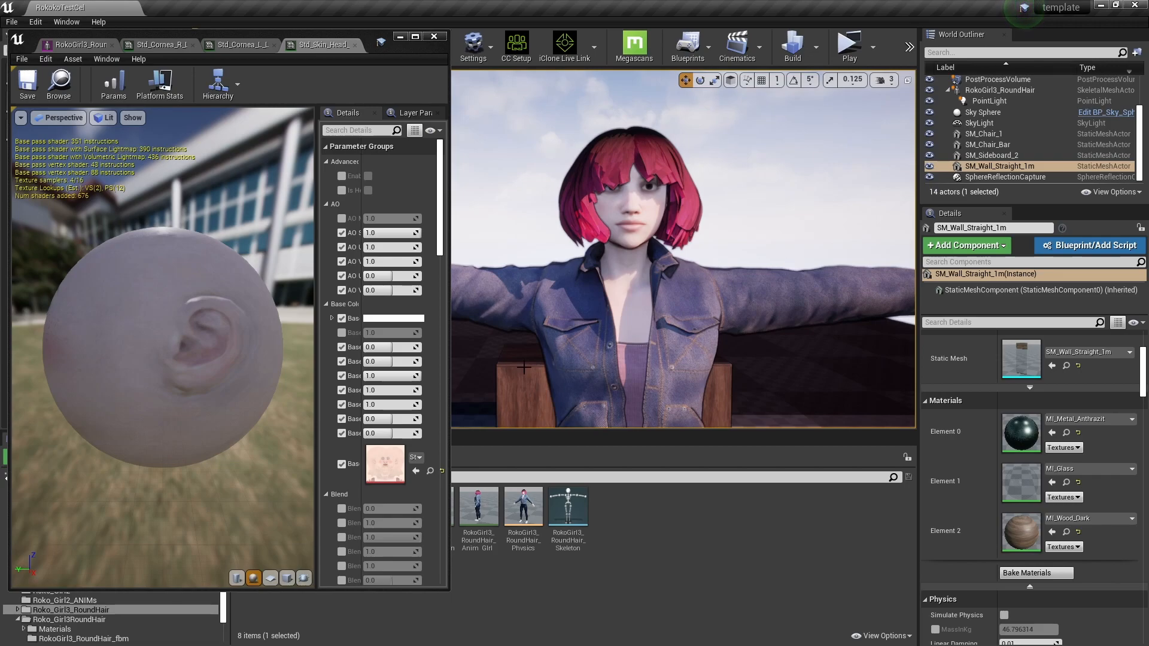
Step: Widen the Std_Skin_Head parameter list, enable the Glow Multiplier override and look through the remaining parameter groups
drag(317, 353, 151, 357)
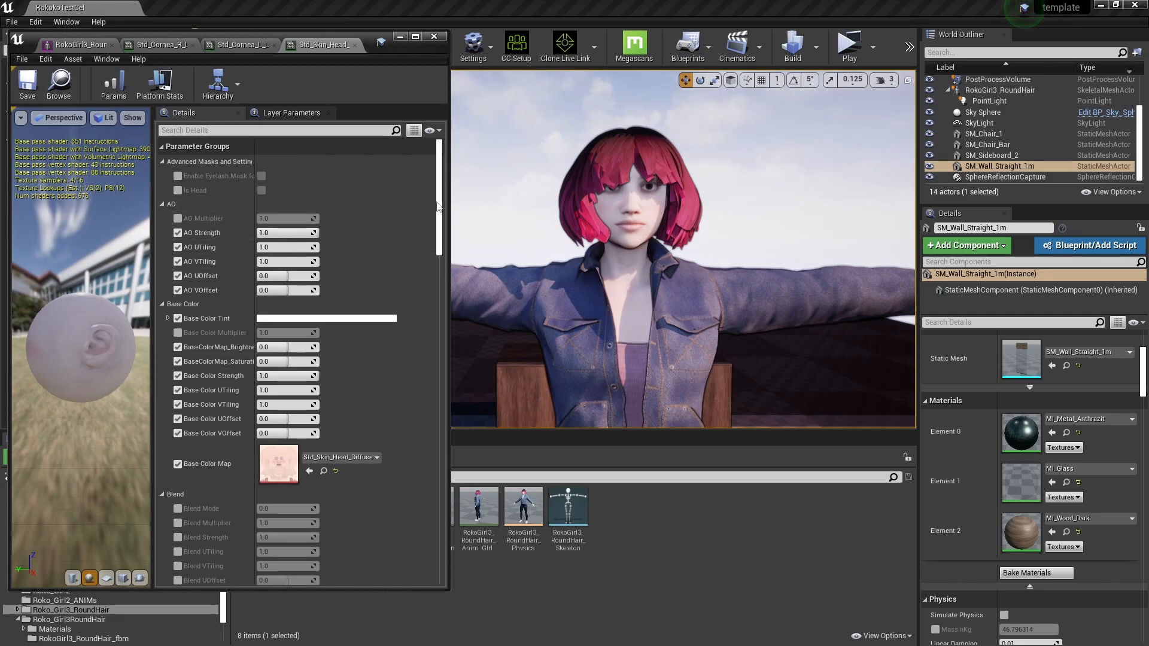
scroll(439, 212, down, 1)
drag(439, 212, 429, 329)
click(177, 255)
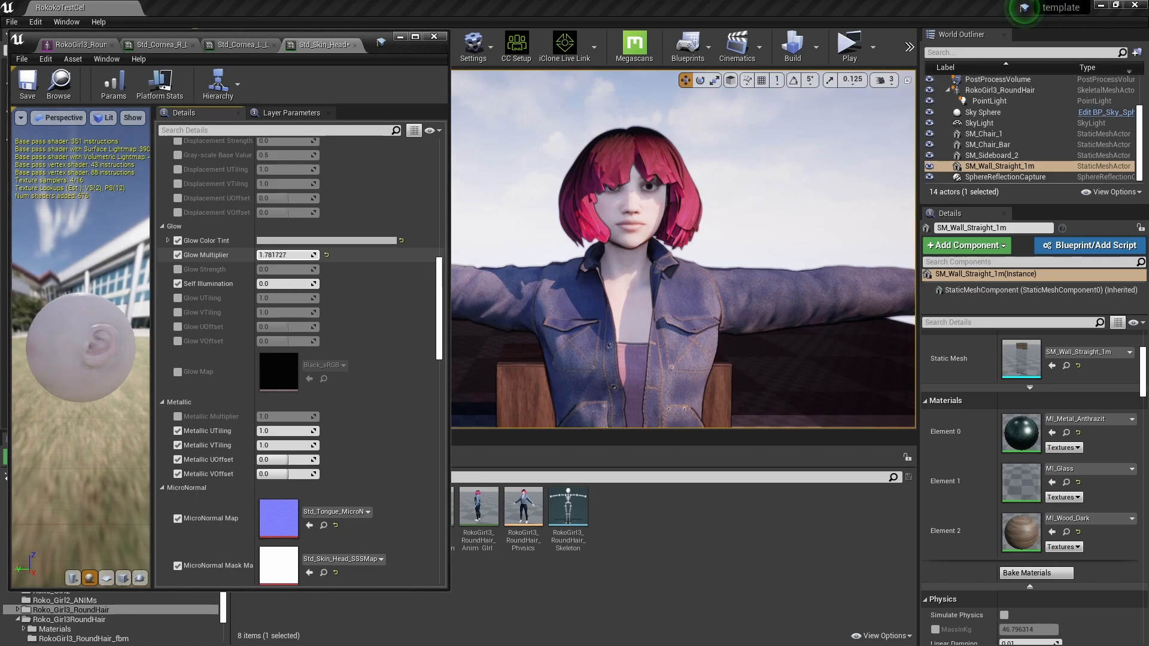
scroll(333, 388, down, 12)
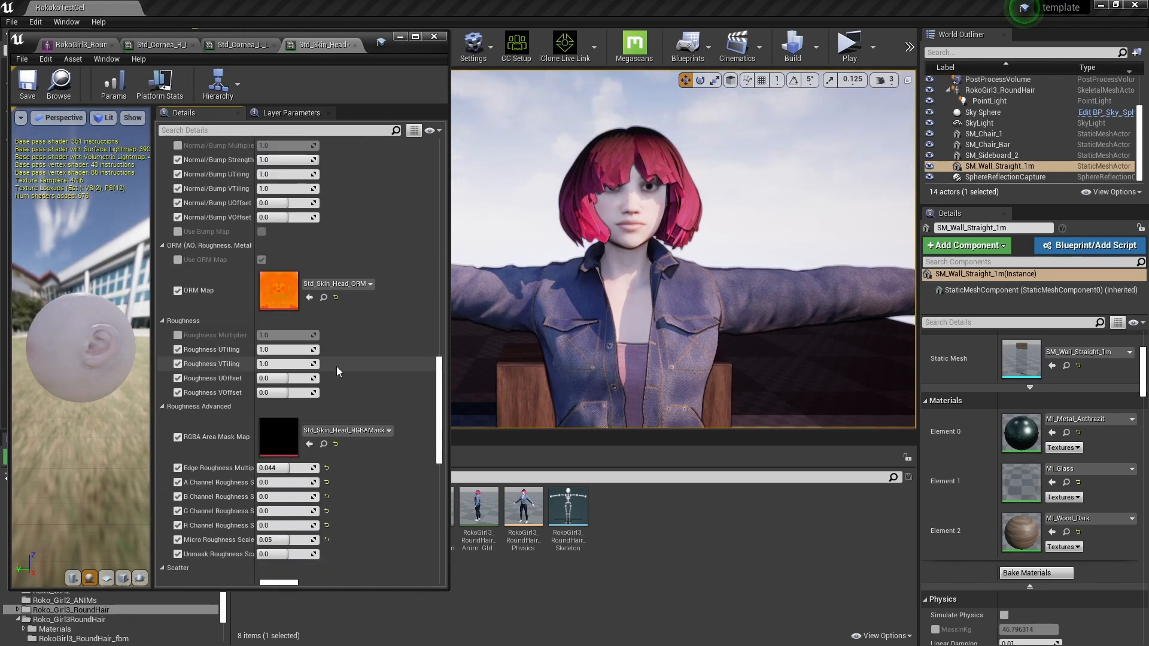
scroll(333, 346, up, 15)
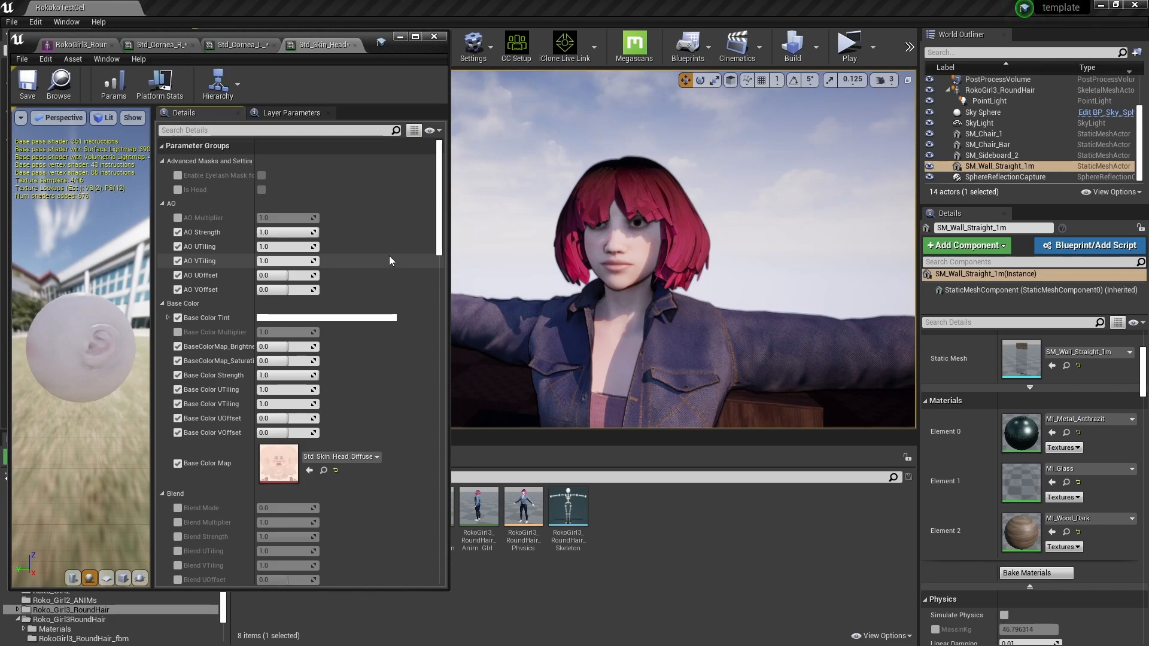
Step: Try the head skin's BaseColorMap Brightness at about -0.58, reset it, set BaseColorMap Saturation to about 0.23 and close the editor
drag(304, 348, 277, 347)
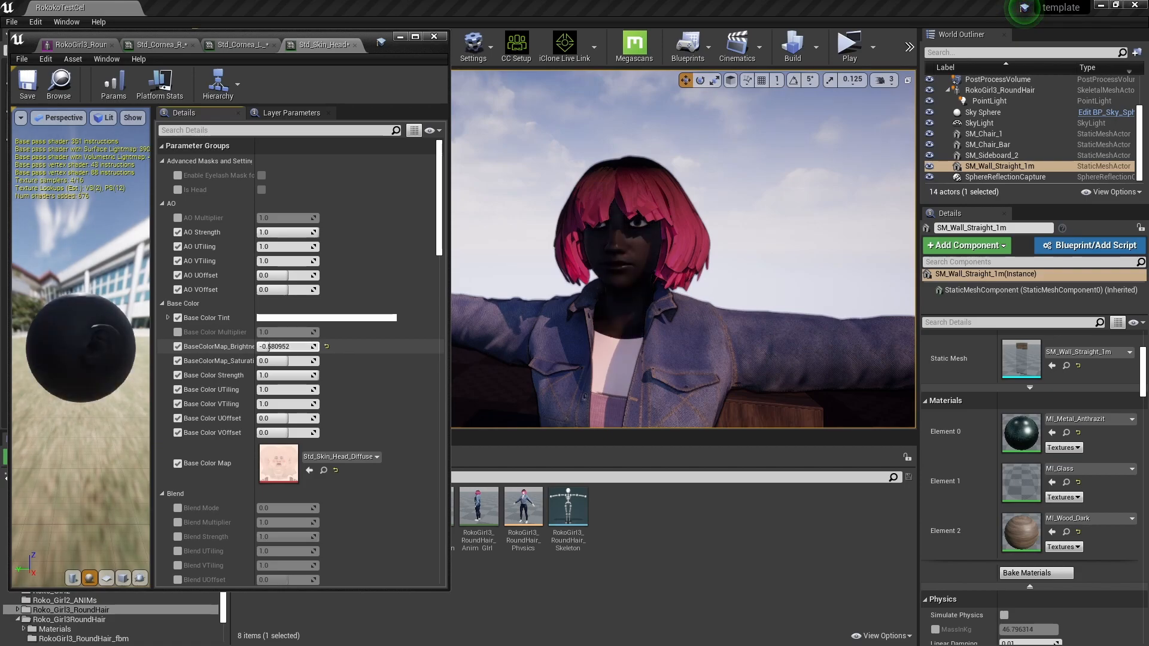
click(326, 347)
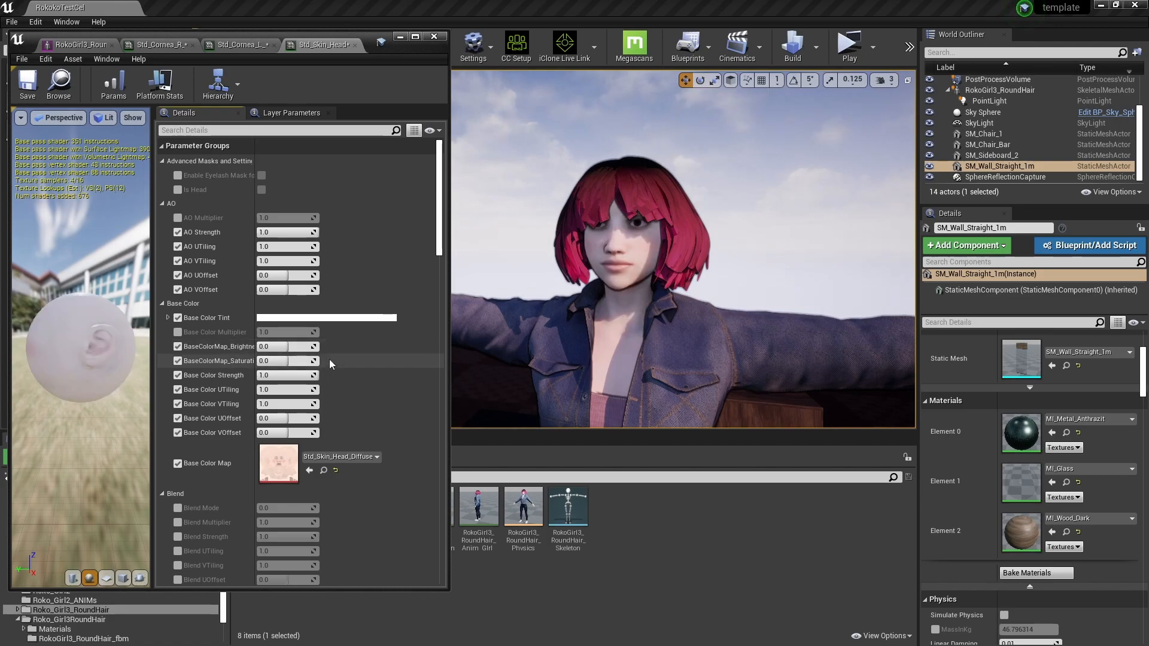
drag(284, 365, 285, 365)
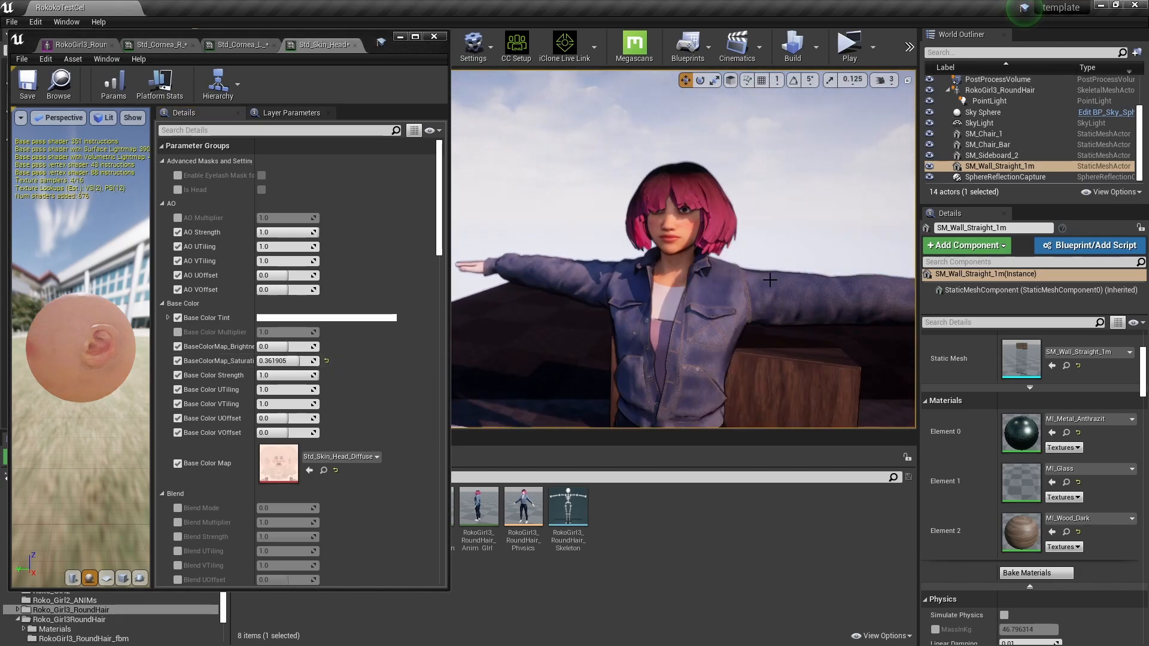
drag(301, 359, 296, 359)
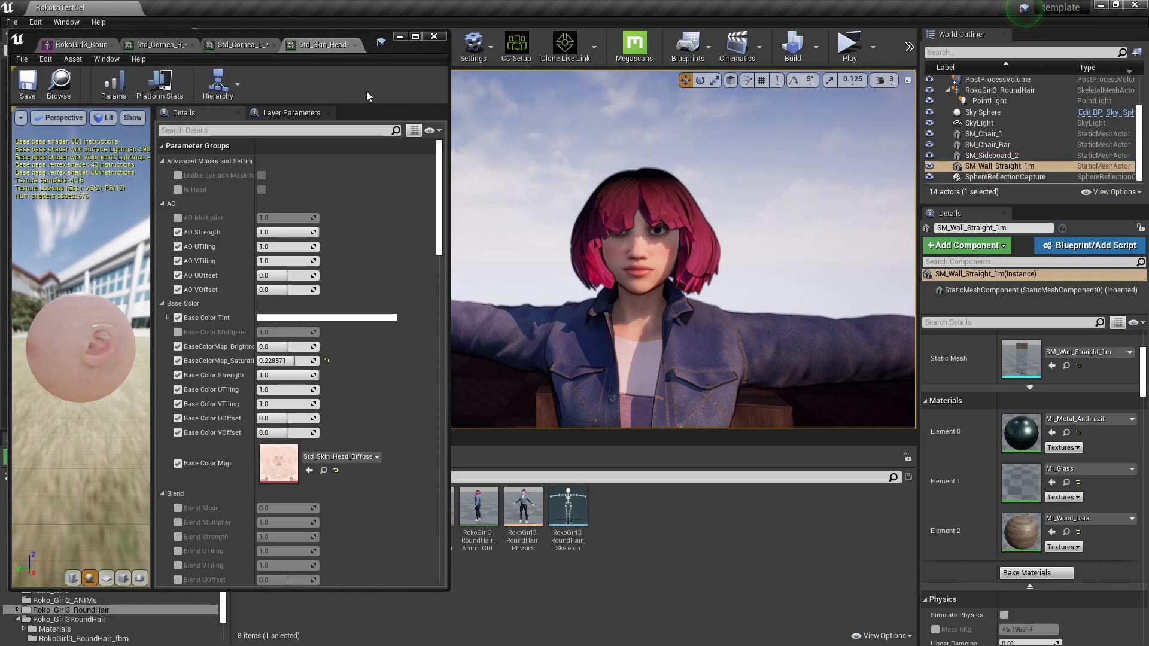
click(435, 39)
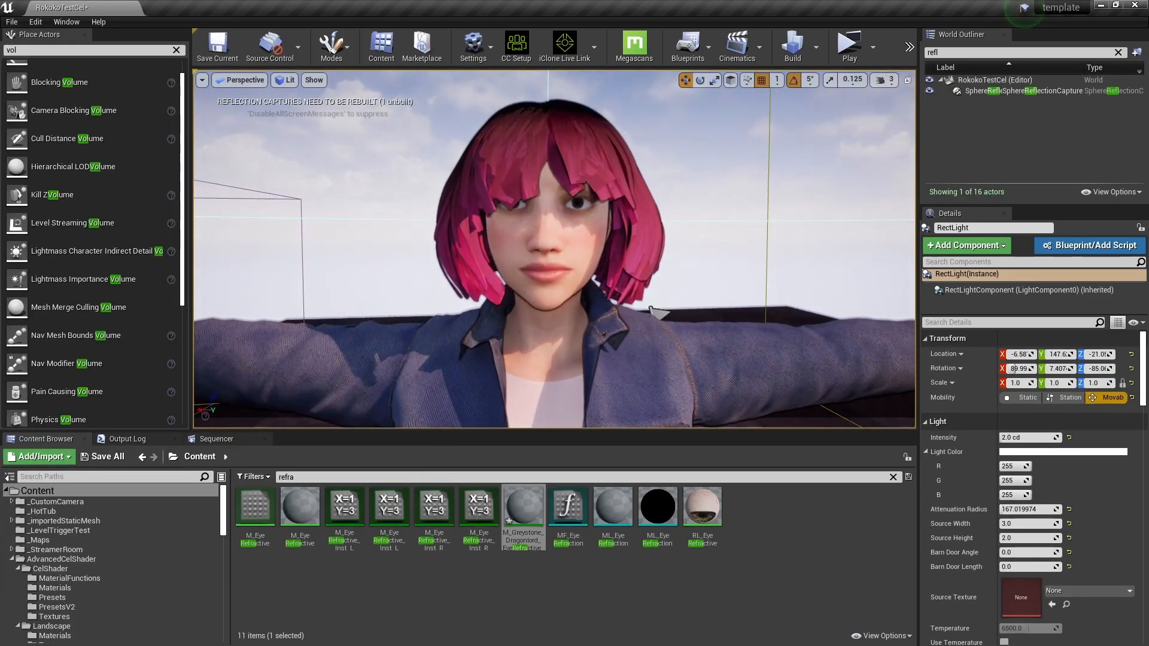
Step: Clear the World Outliner filter and set the RectLight's Intensity to 2.0 cd
click(1118, 52)
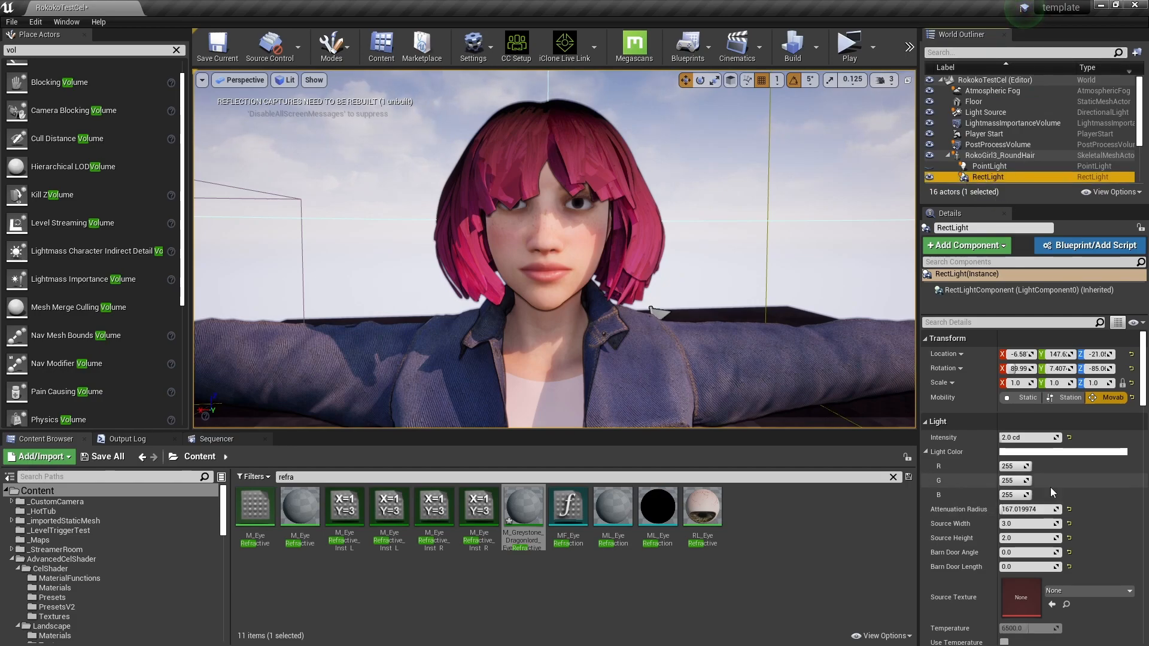
drag(1014, 437, 1041, 438)
click(1016, 437)
text(2)
key(Return)
click(944, 175)
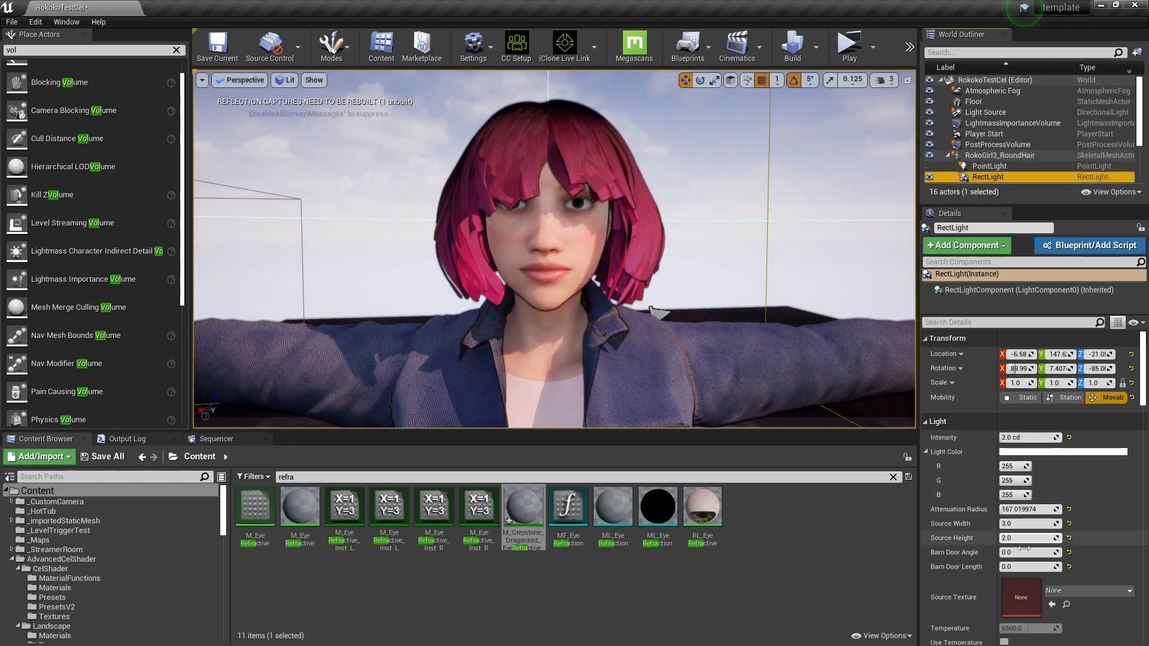
Step: Try RectLight source sizes of 30 by 20, 300 by 200 and 60 by 40 in width and height
click(1011, 524)
text(30)
key(Tab)
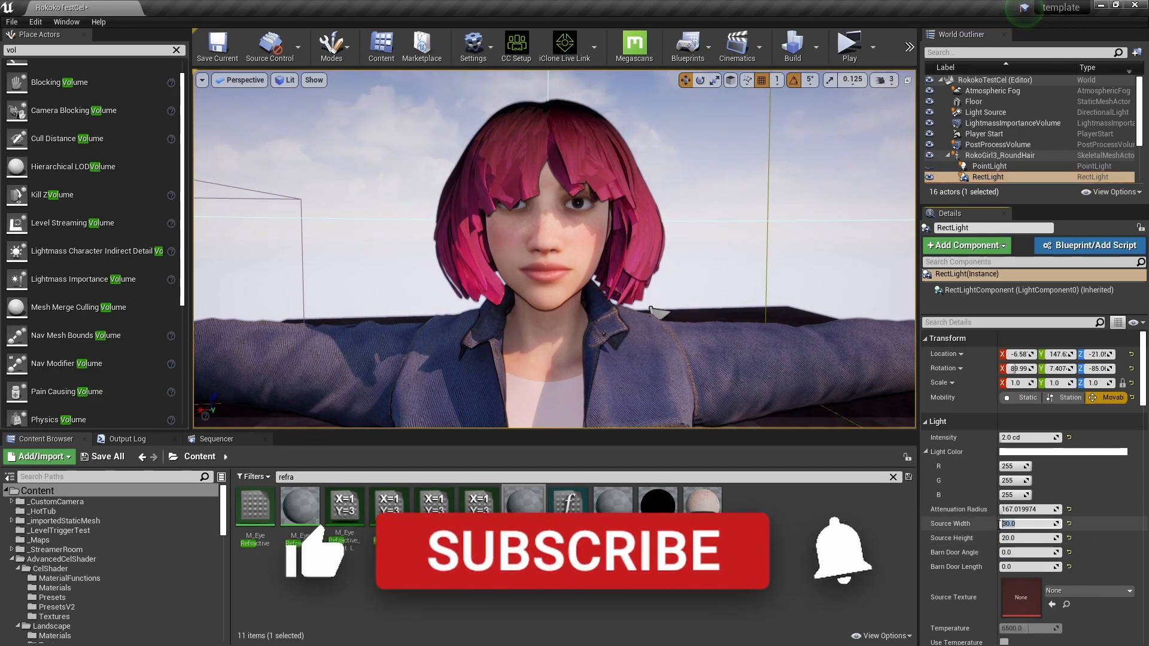
text(300)
click(1031, 540)
text(200)
key(Return)
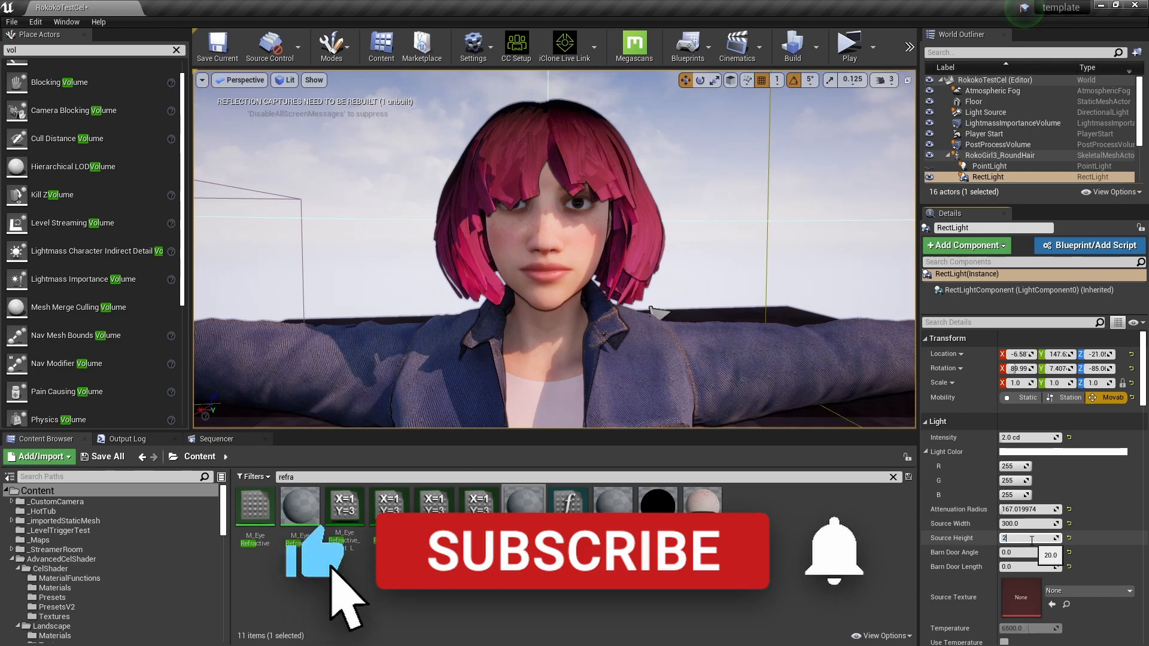
click(1029, 524)
text(60)
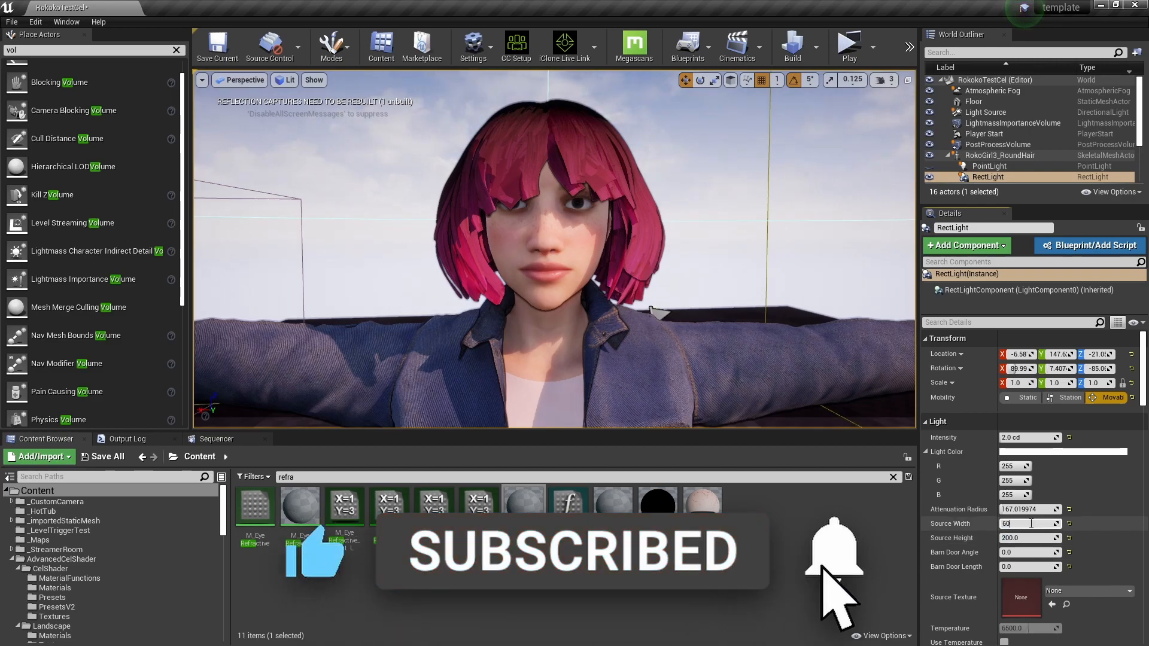
click(1018, 538)
text(40)
key(Return)
Step: Set the RectLight's Source Width to 100 and Source Height to 80
click(1009, 524)
text(100)
click(1008, 538)
text(80)
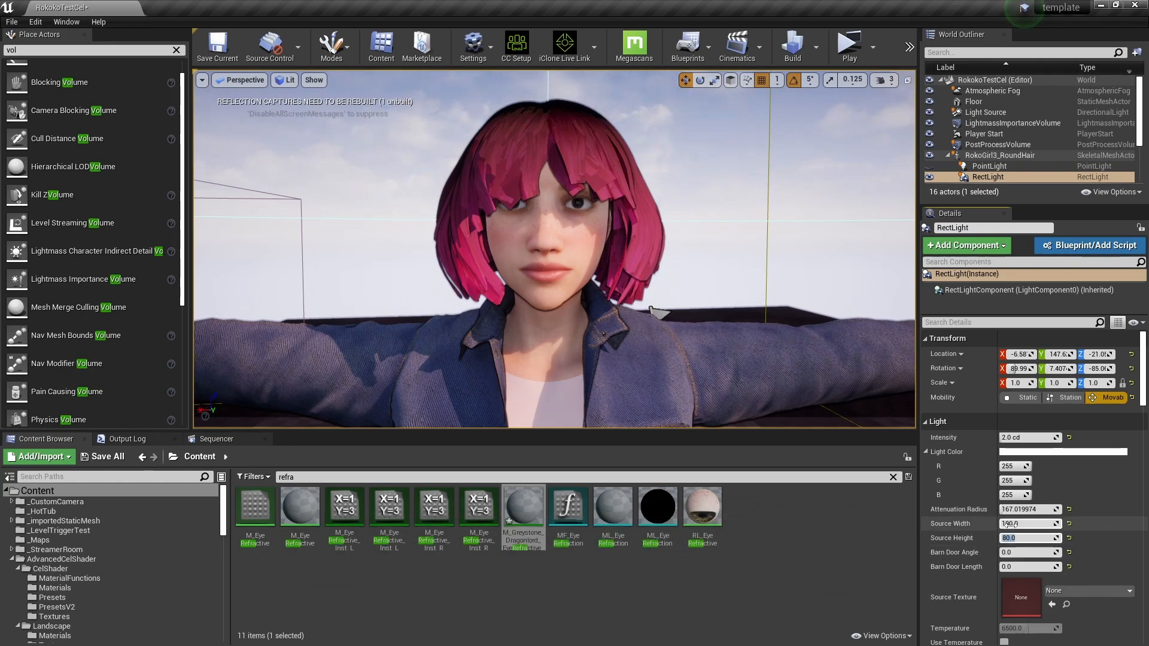
click(1008, 524)
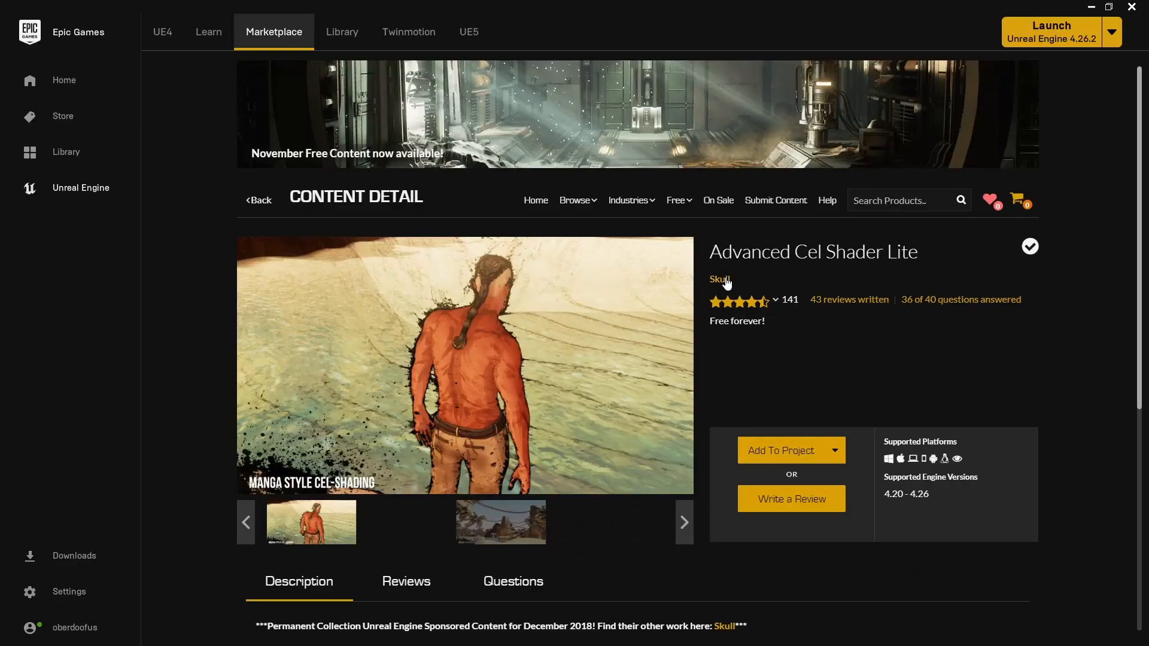
Step: In the Epic Games Launcher, go from Advanced Cel Shader Lite to Skull's seller profile and open the paid Advanced Cel Shader product page
click(723, 279)
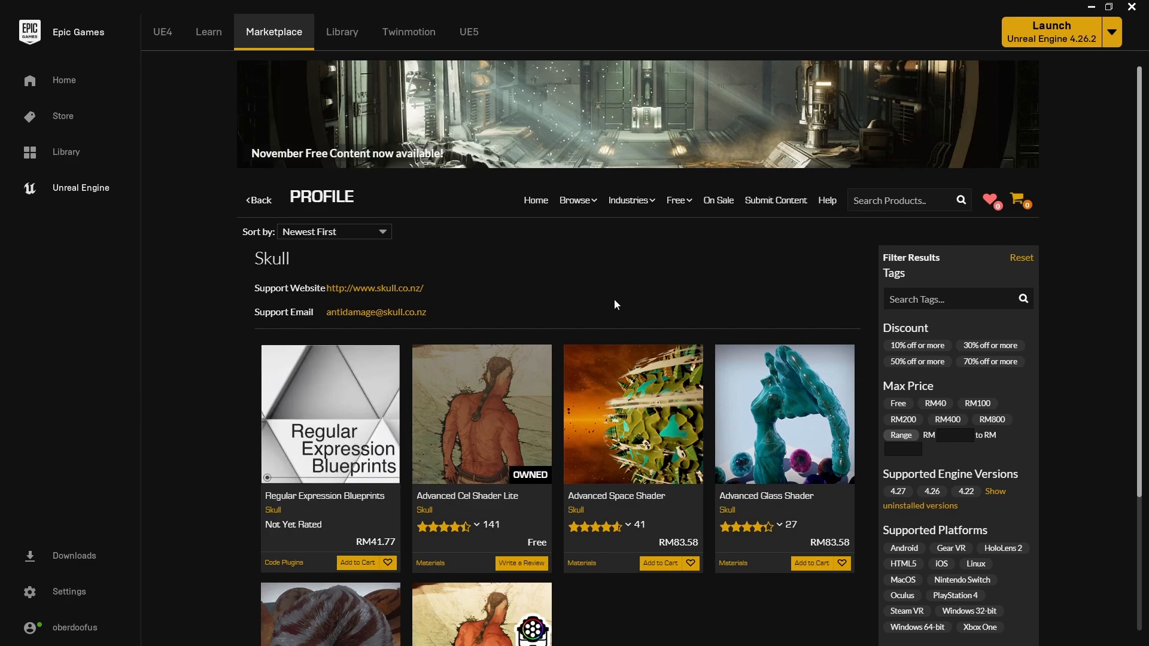
scroll(619, 293, down, 3)
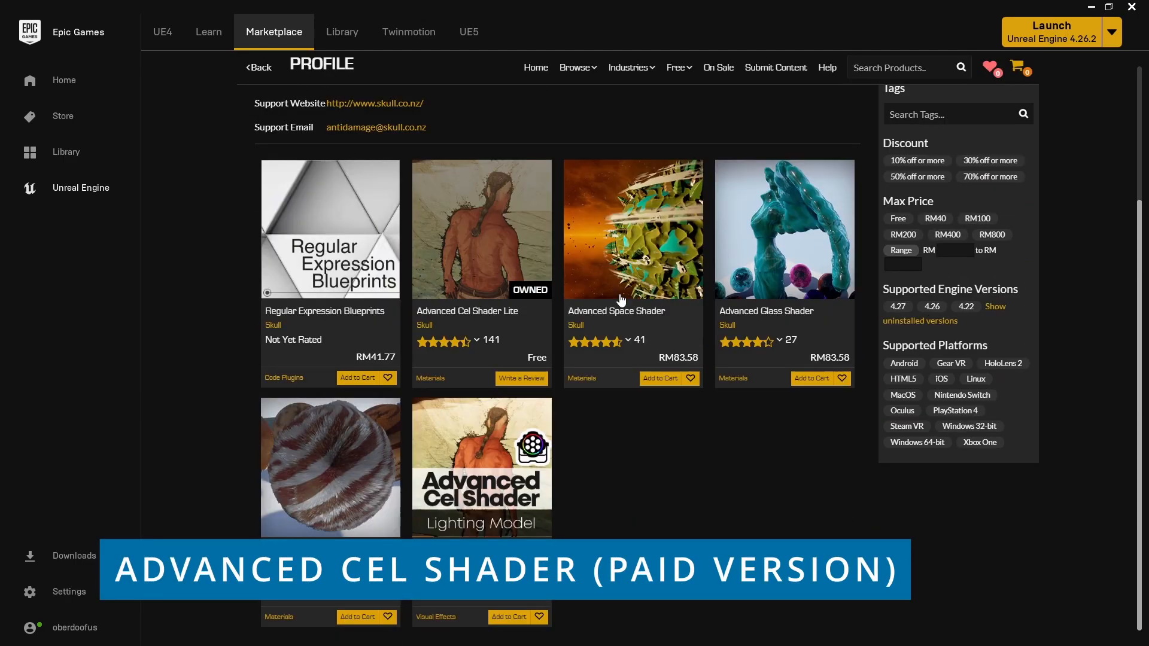
click(480, 477)
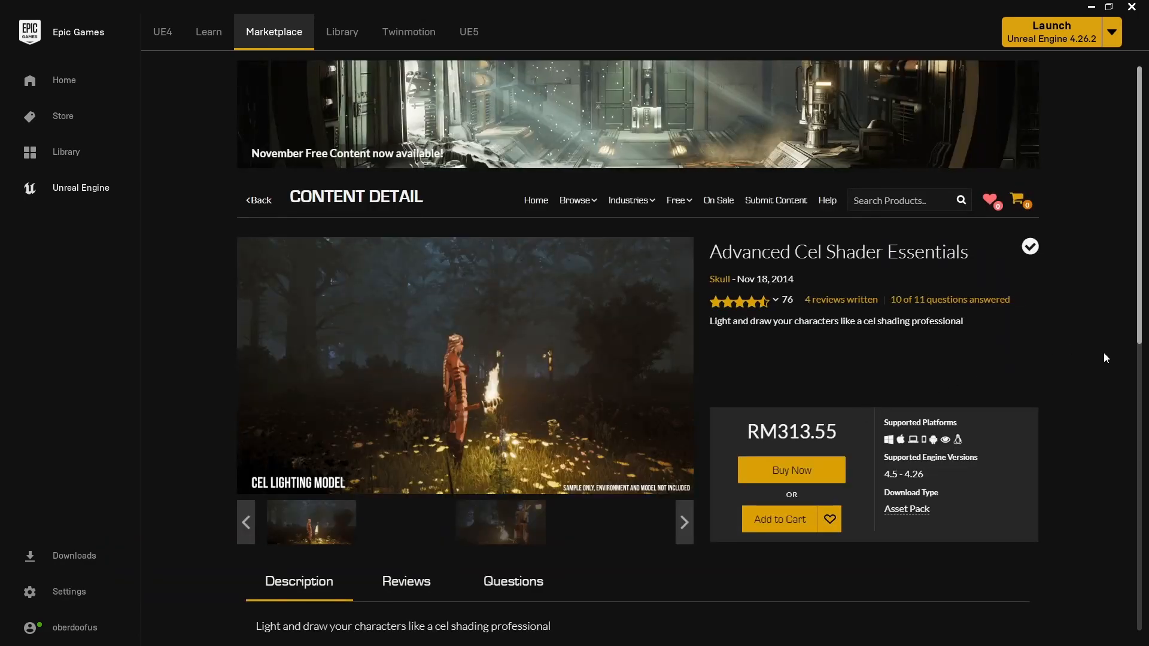
Step: Read the Advanced Cel Shader Essentials description and highlight the text explaining how it differs from the free Lite version
scroll(1103, 357, down, 1)
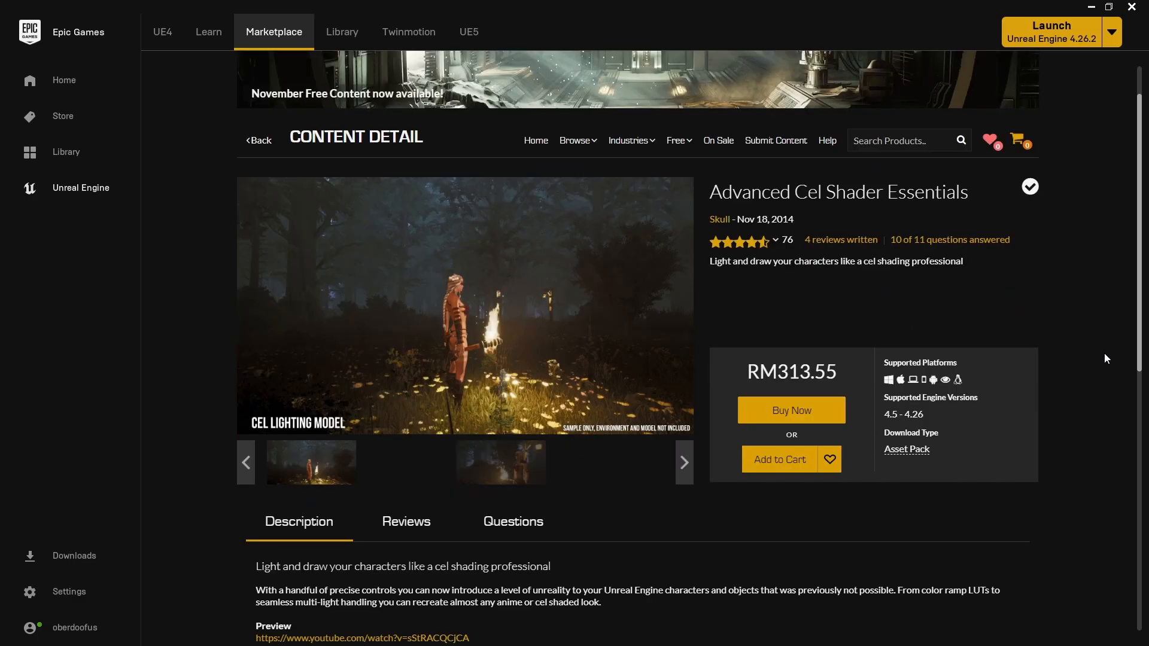
scroll(1104, 357, down, 2)
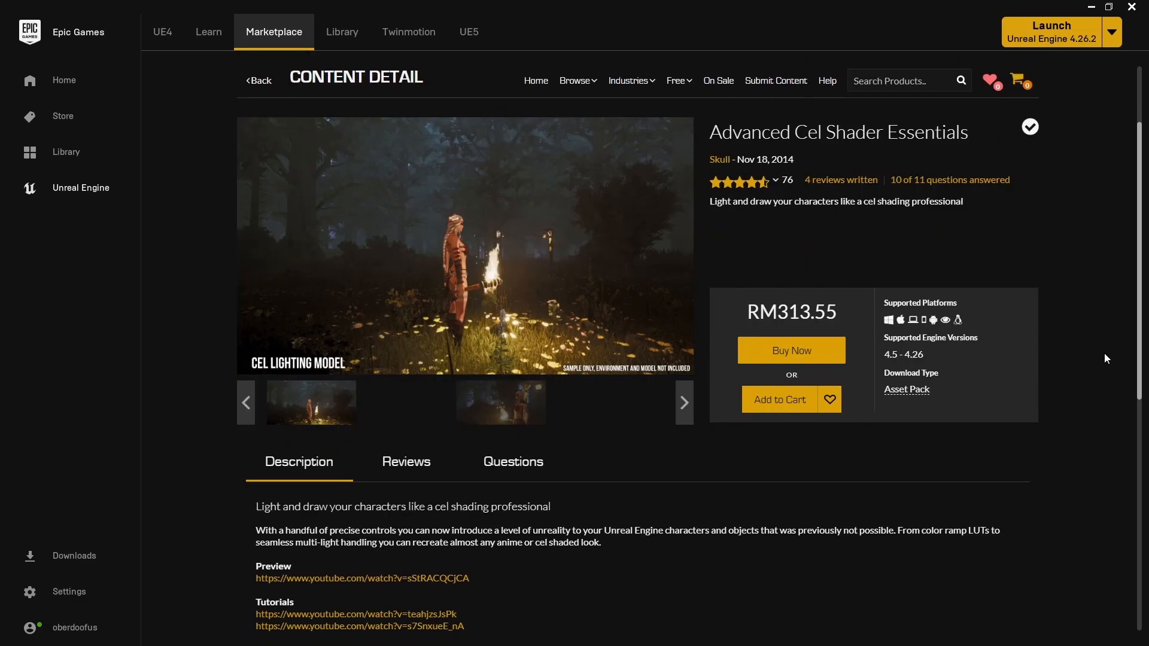
scroll(1104, 358, up, 3)
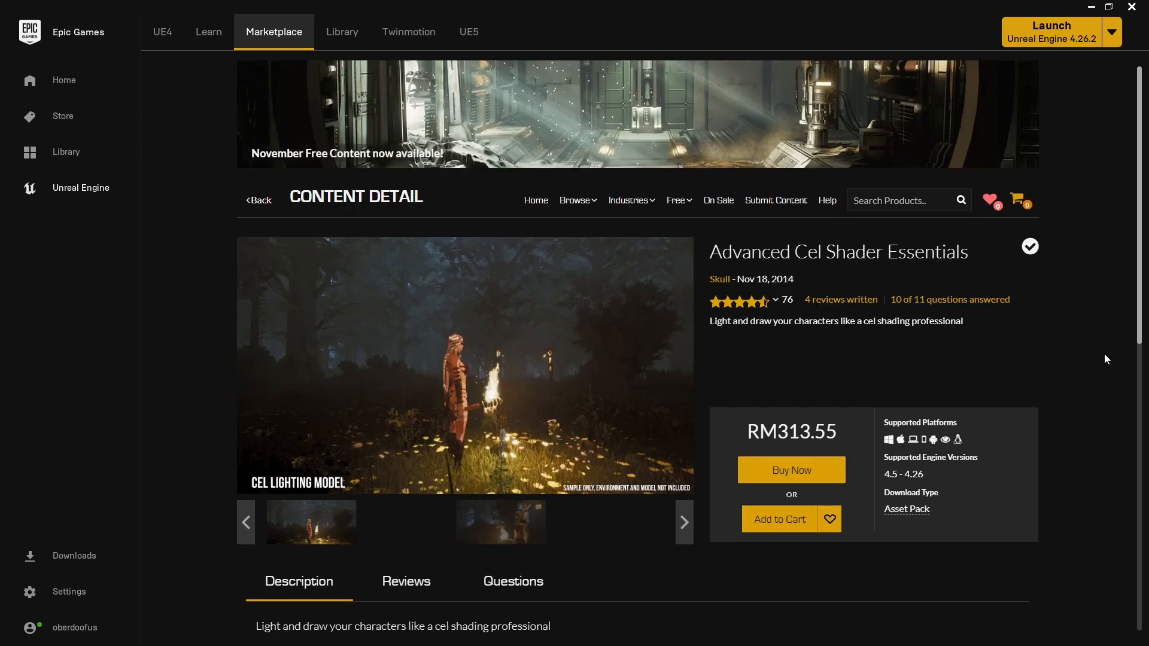
scroll(1104, 354, down, 7)
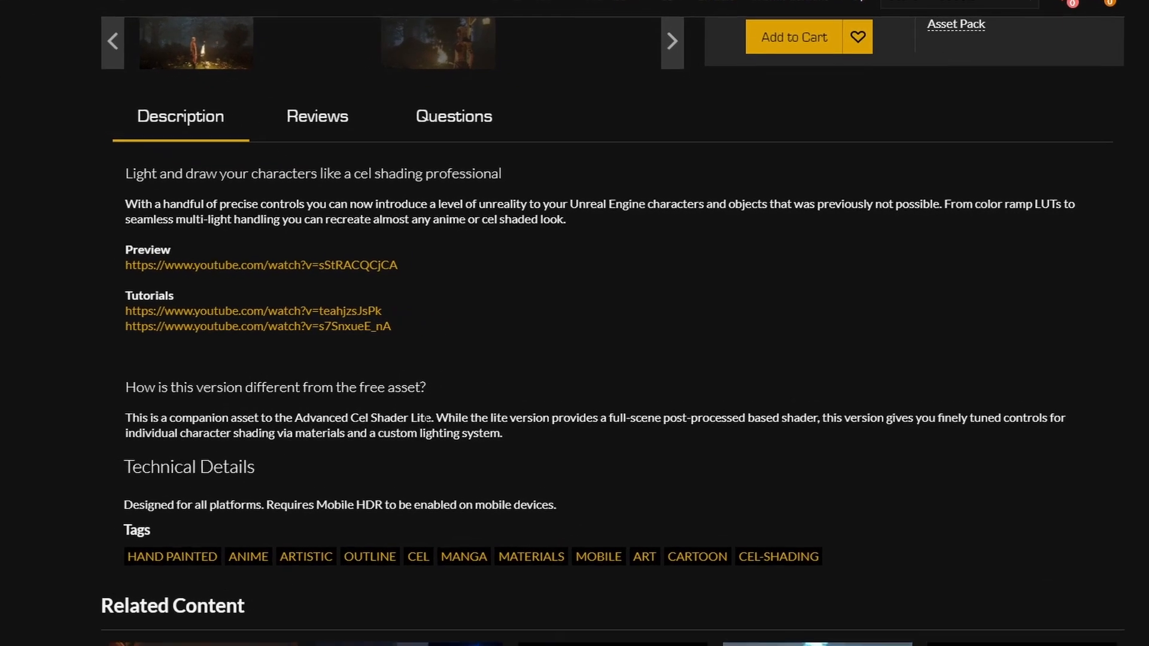
double_click(512, 398)
drag(454, 440, 513, 466)
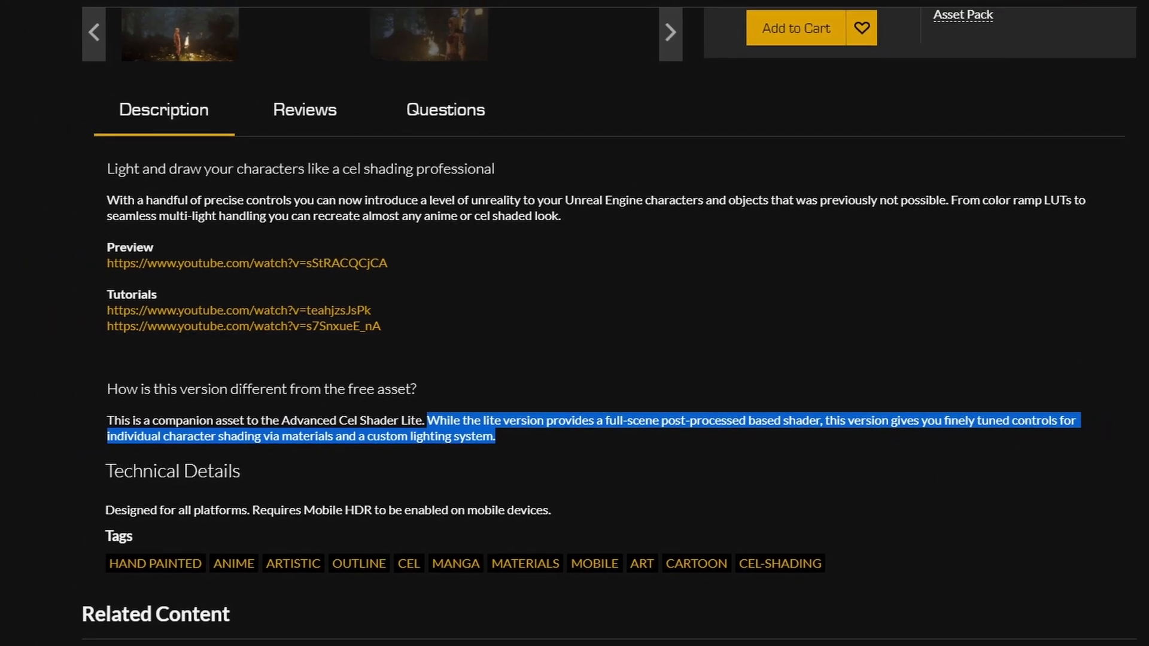
scroll(1048, 232, up, 1)
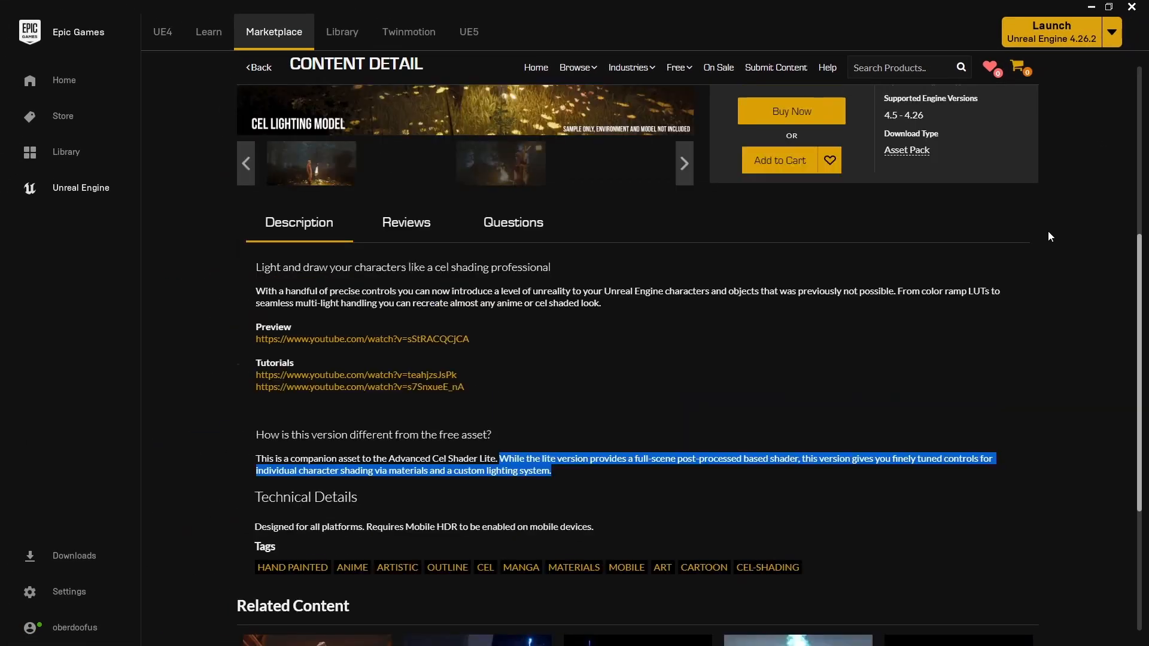
scroll(1047, 231, up, 6)
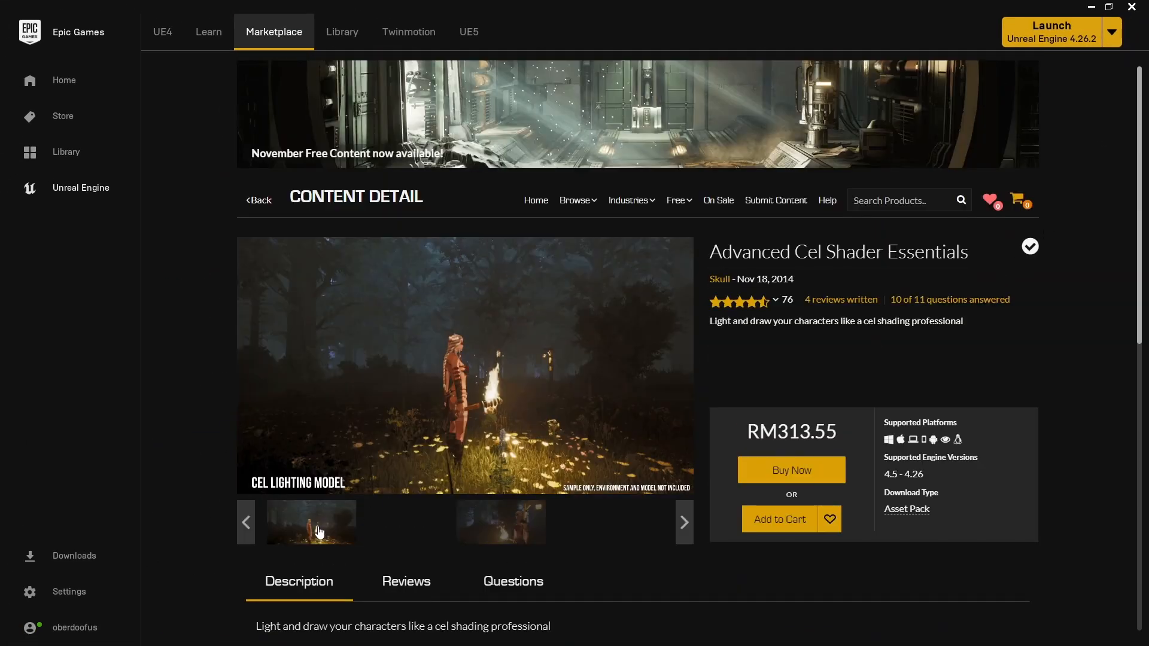
Step: View the enlarged product gallery images, switch to the browser and play the Advanced Cel Shader v2 preview video on YouTube
click(463, 361)
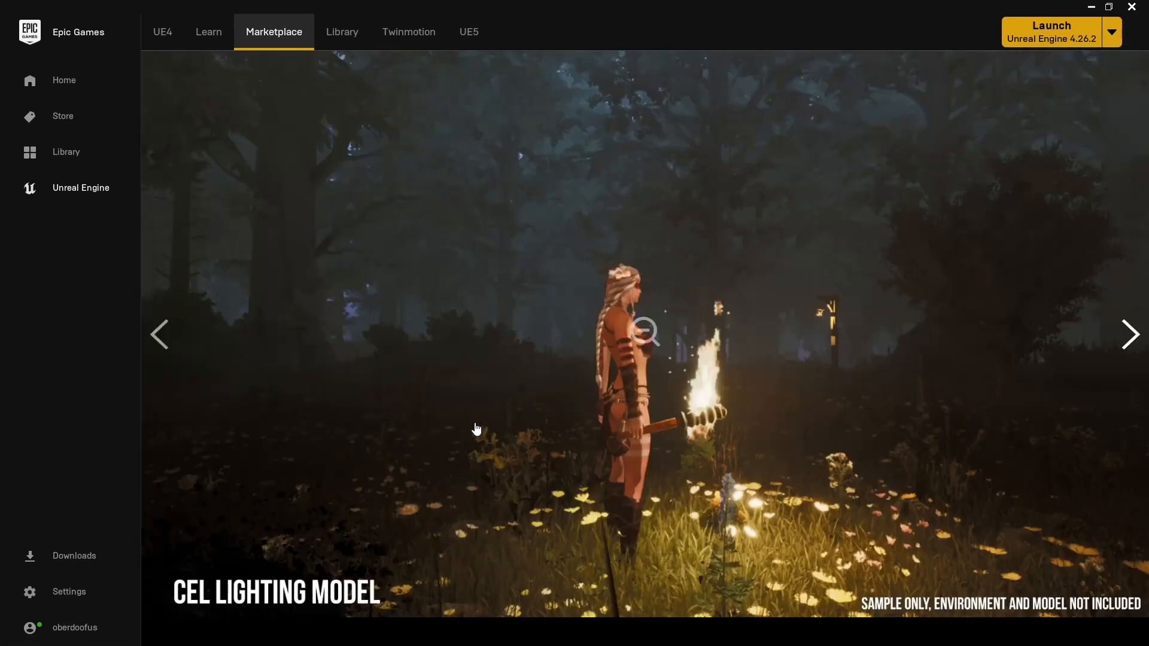
click(1131, 339)
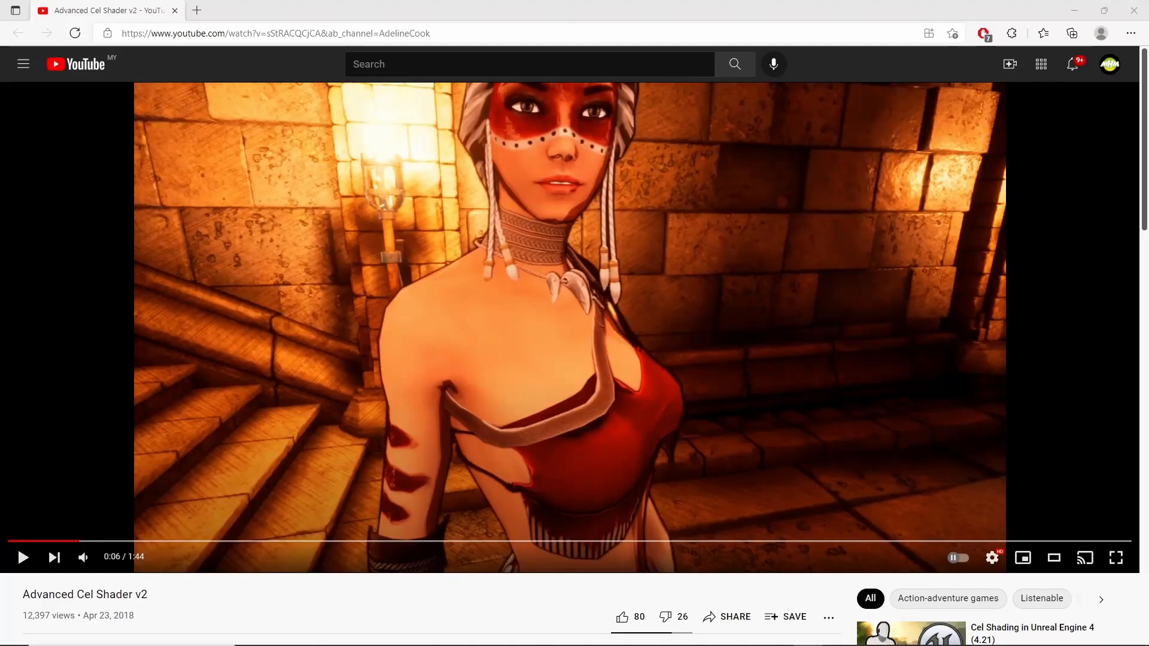
click(24, 557)
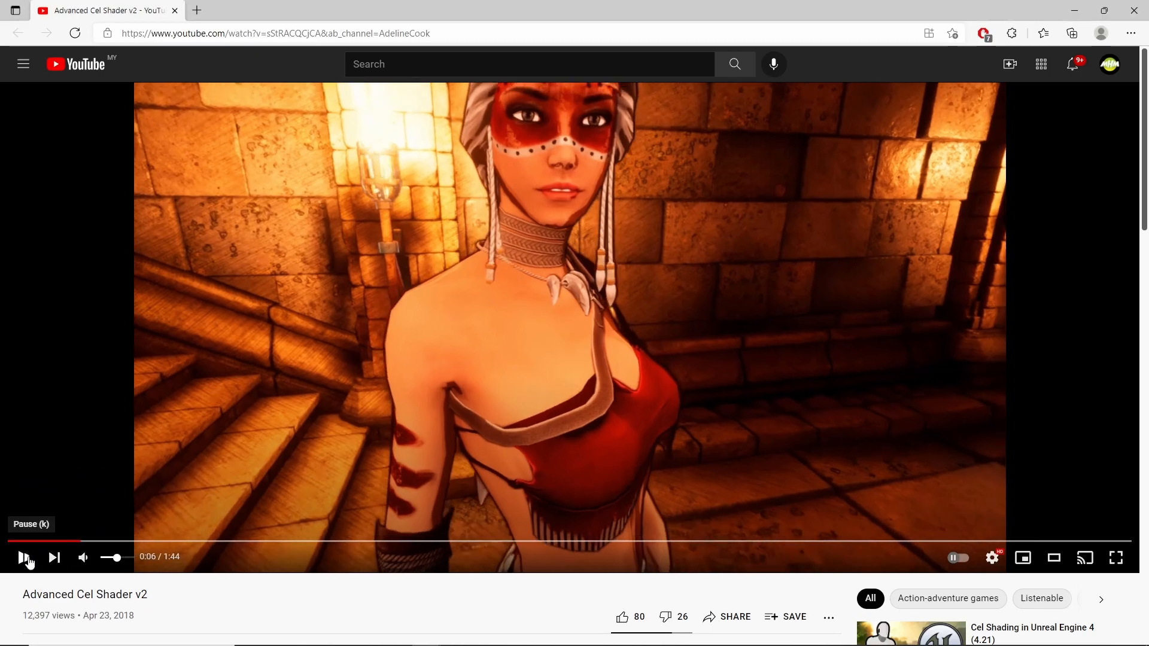